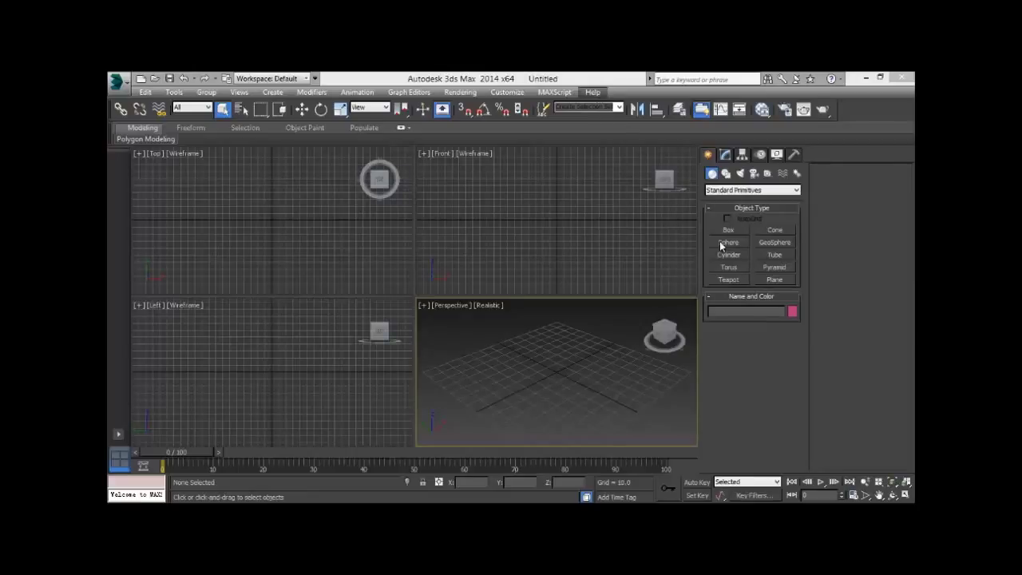
Step: Draw a box about 41.0 long, 30.15 wide and 49.7 high on the grid
left_click(744, 231)
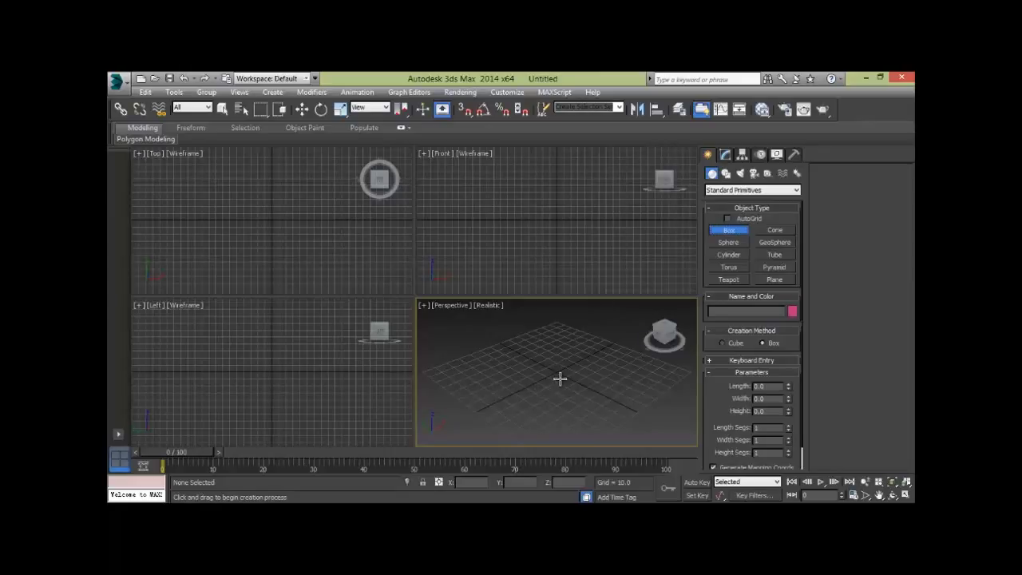
left_click_drag(549, 353, 553, 384)
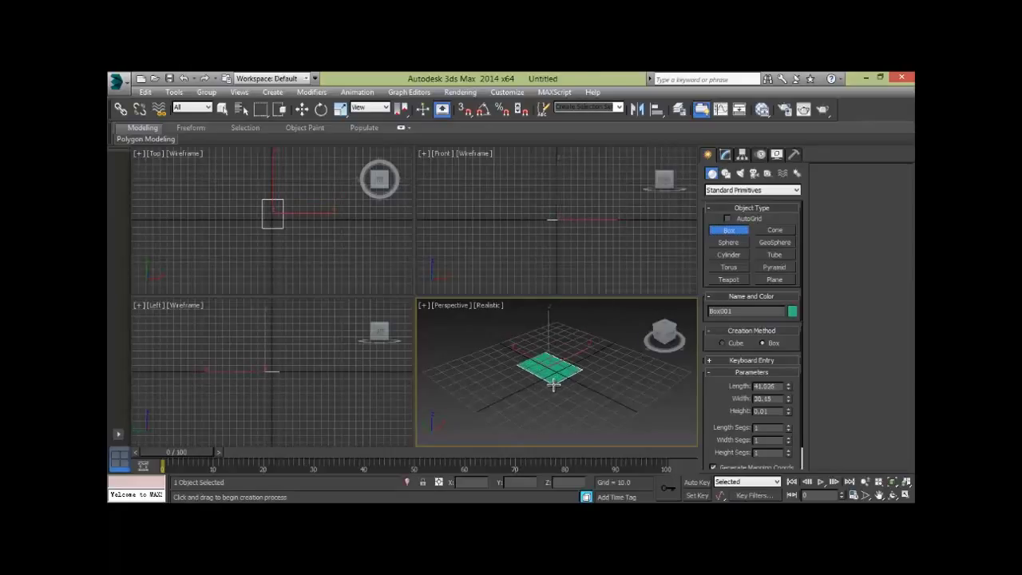
left_click(559, 324)
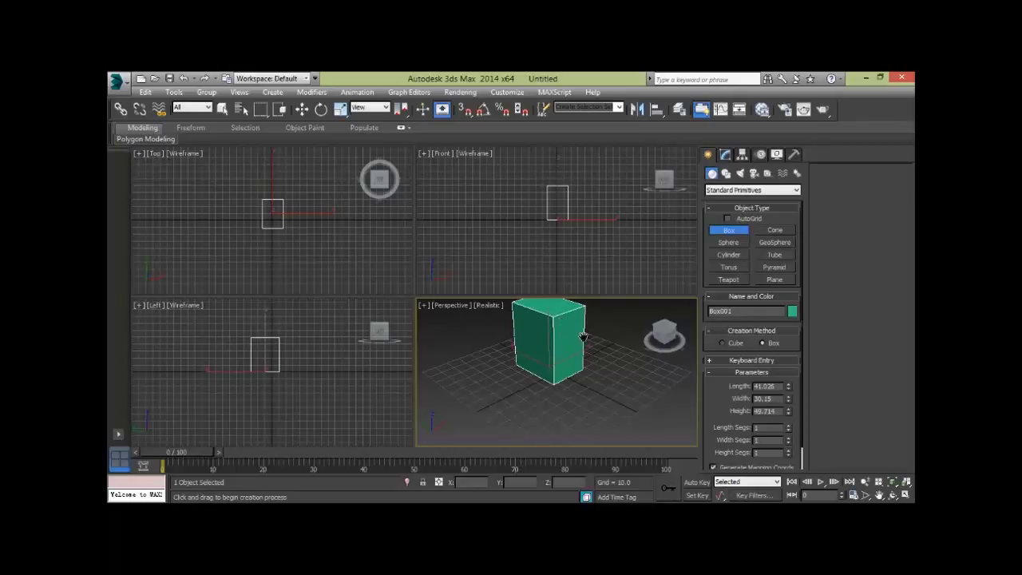
middle_click_drag(582, 335, 580, 369)
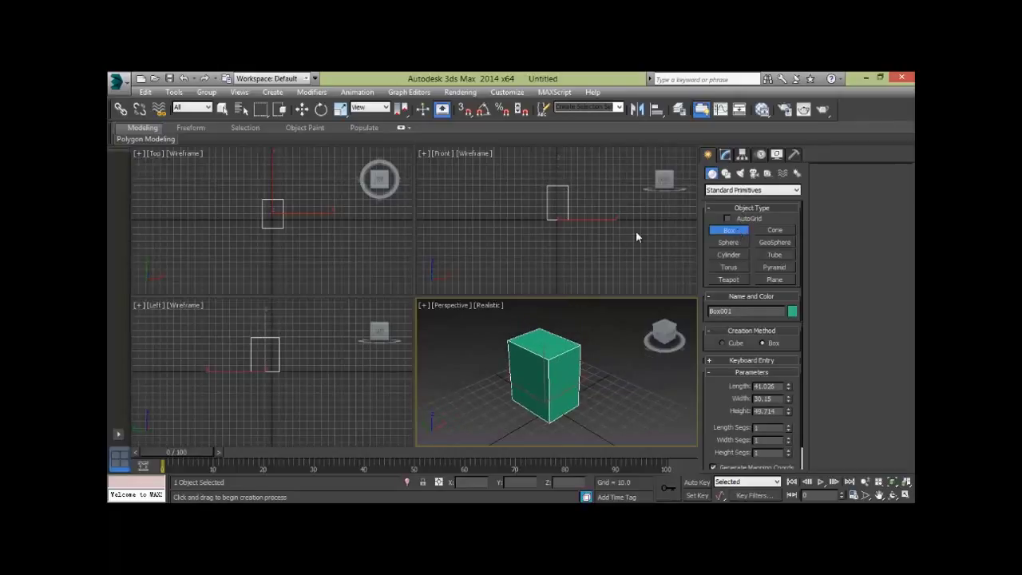
key("w")
middle_click_drag(487, 265, 550, 298)
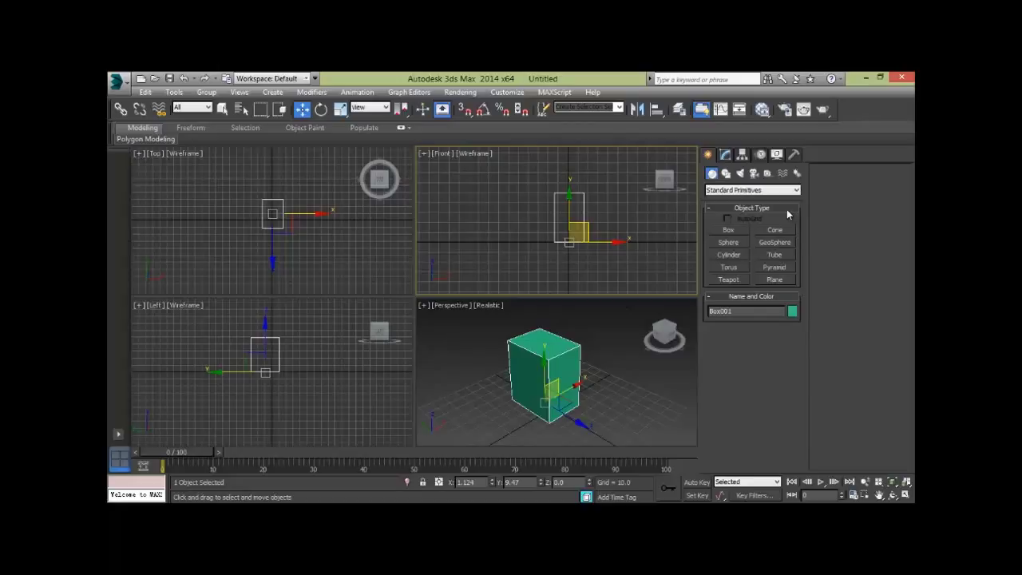
Step: Set the box's Length, Width and Height Segs to 4 each in the Modify panel
left_click(724, 154)
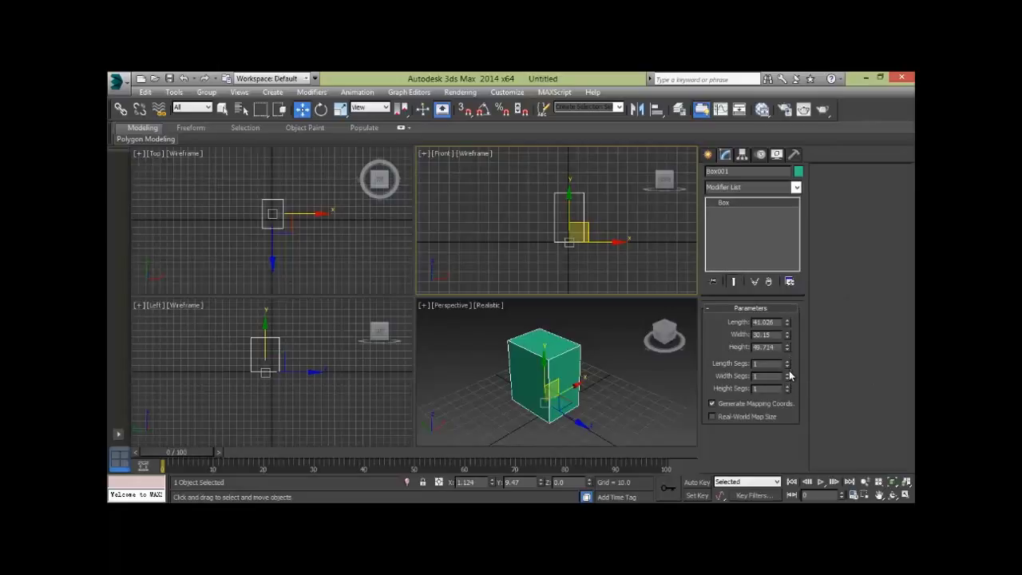
left_click_drag(789, 376, 787, 358)
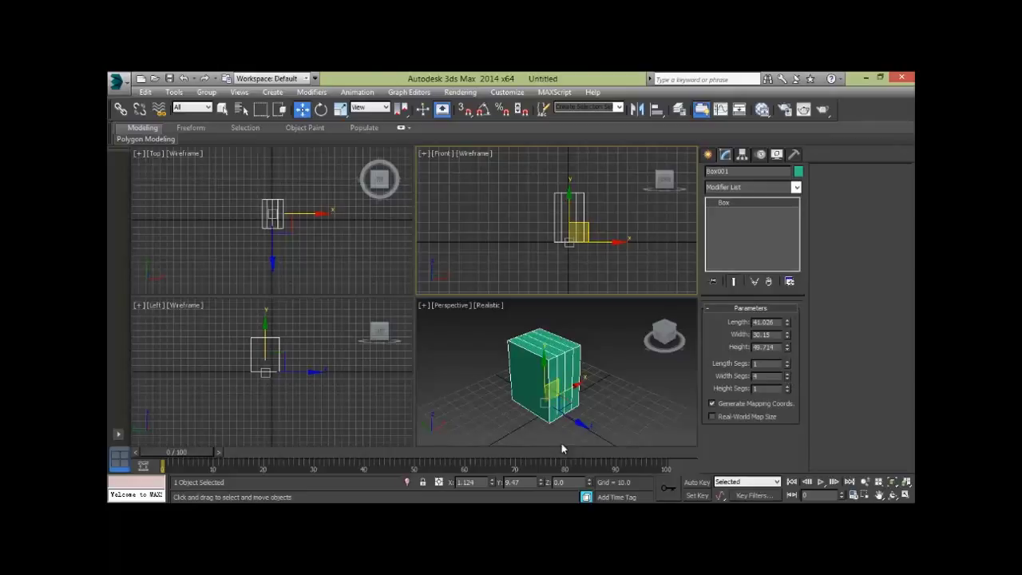
mouse_move(591, 391)
middle_mouse_down("alt")
mouse_move(563, 374)
mouse_move(604, 424)
middle_mouse_up("alt")
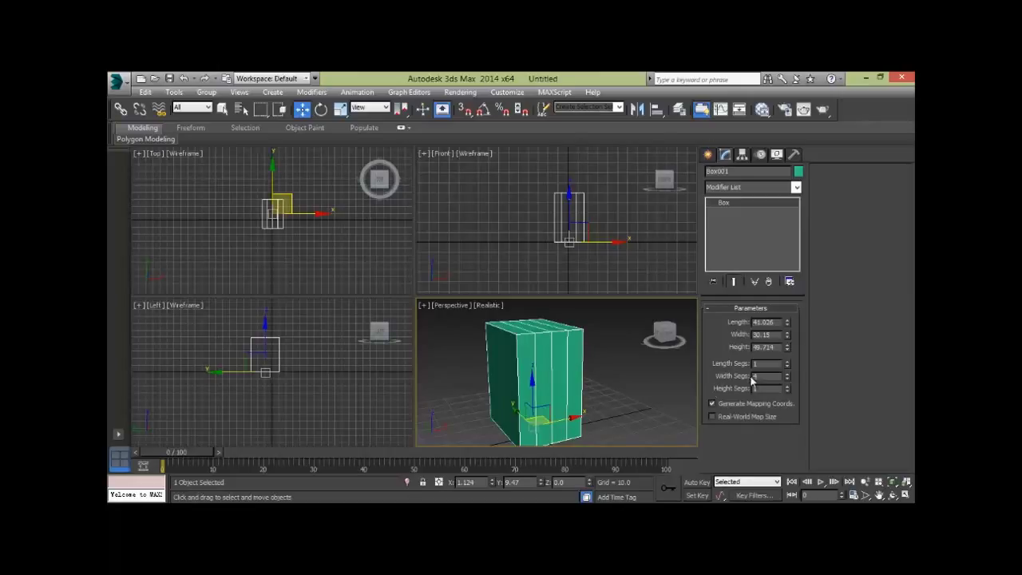
middle_click_drag(540, 372, 604, 368, "alt")
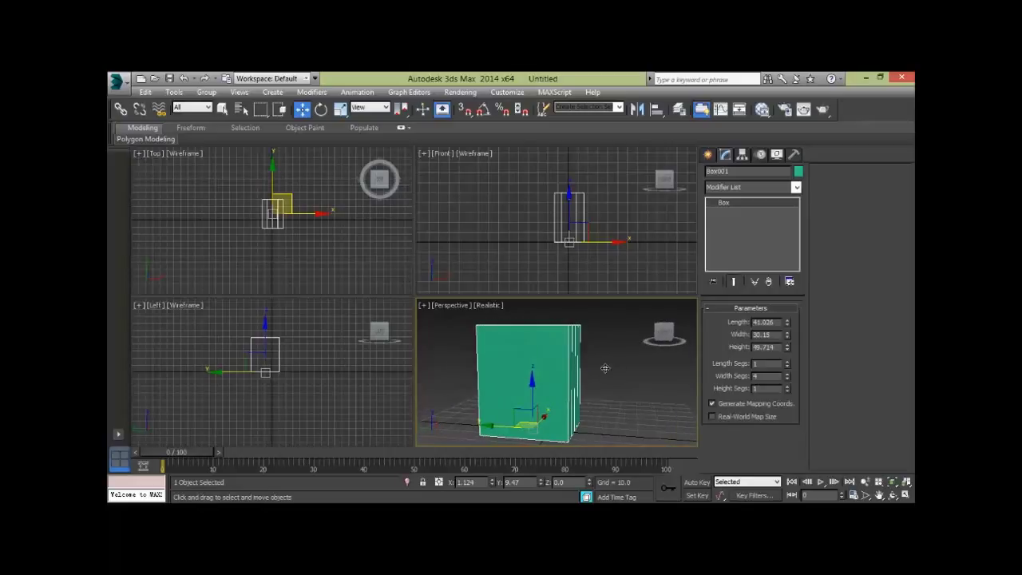
middle_click_drag(479, 388, 515, 383, "alt")
left_click(788, 361)
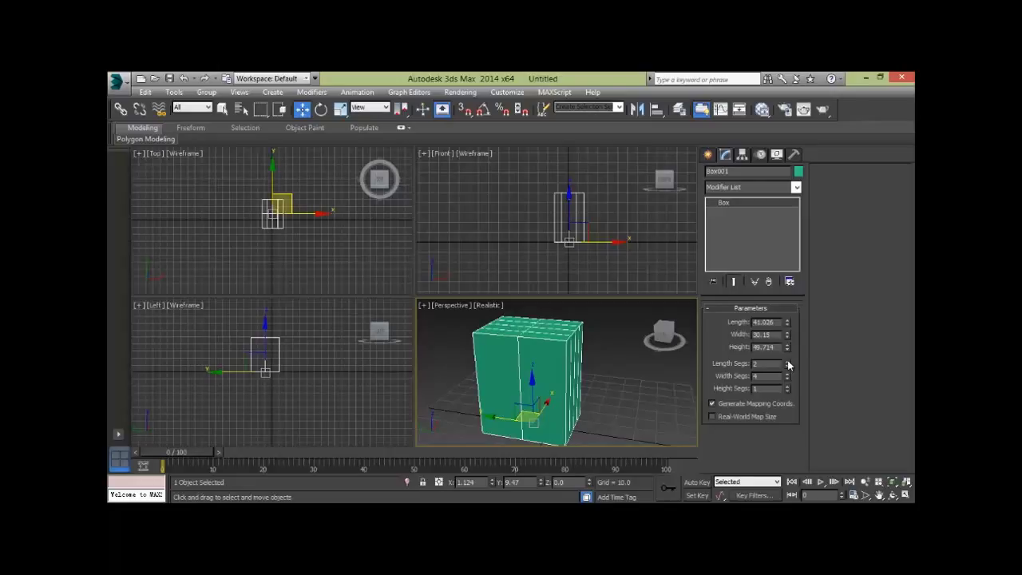
left_click(788, 361)
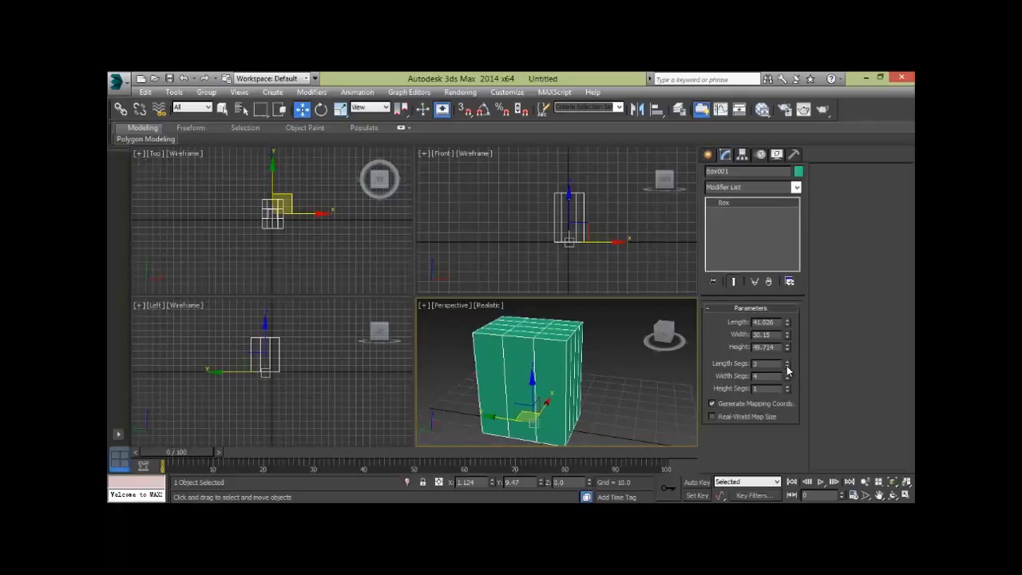
left_click(789, 360)
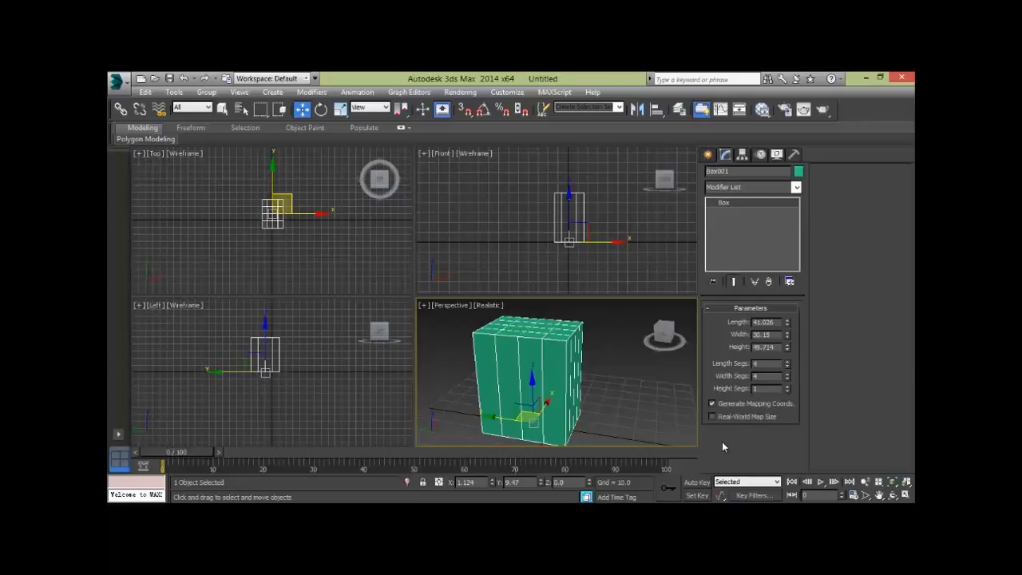
left_click(788, 386)
left_click(789, 388)
left_click(789, 388)
middle_click_drag(536, 412, 541, 378, "alt")
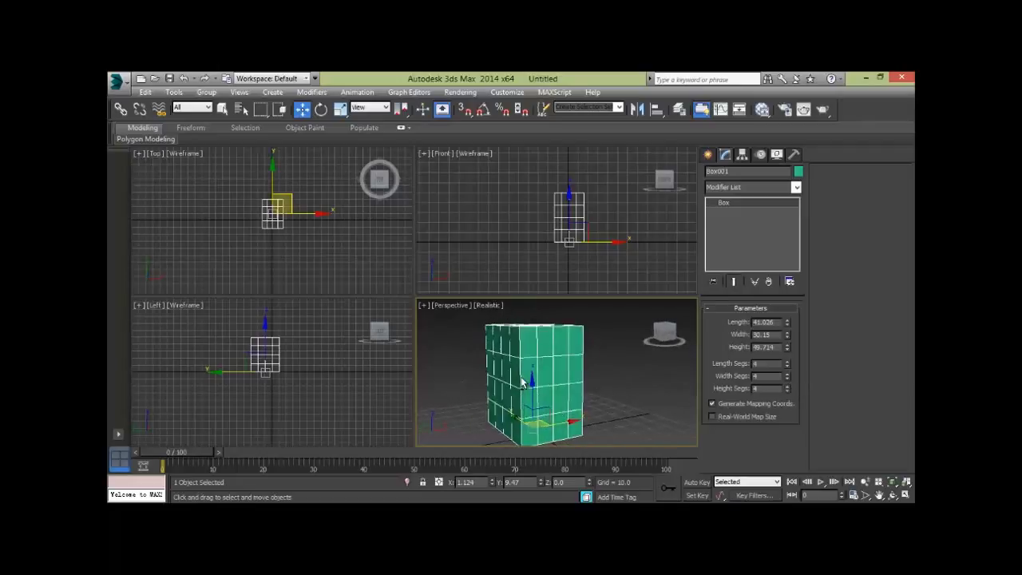
Step: Convert the box to an Editable Poly
right_click(549, 365)
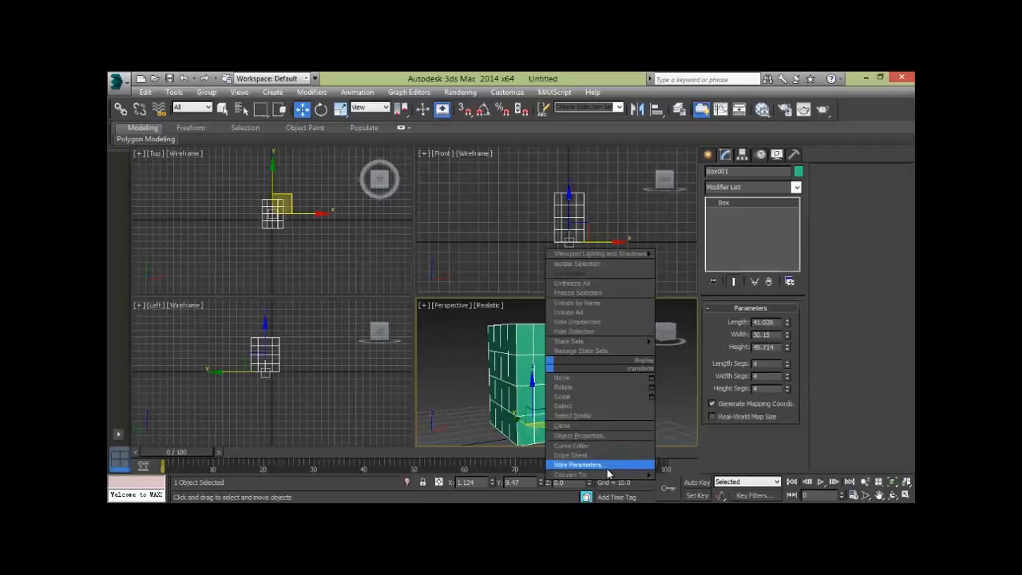
mouse_move(570, 474)
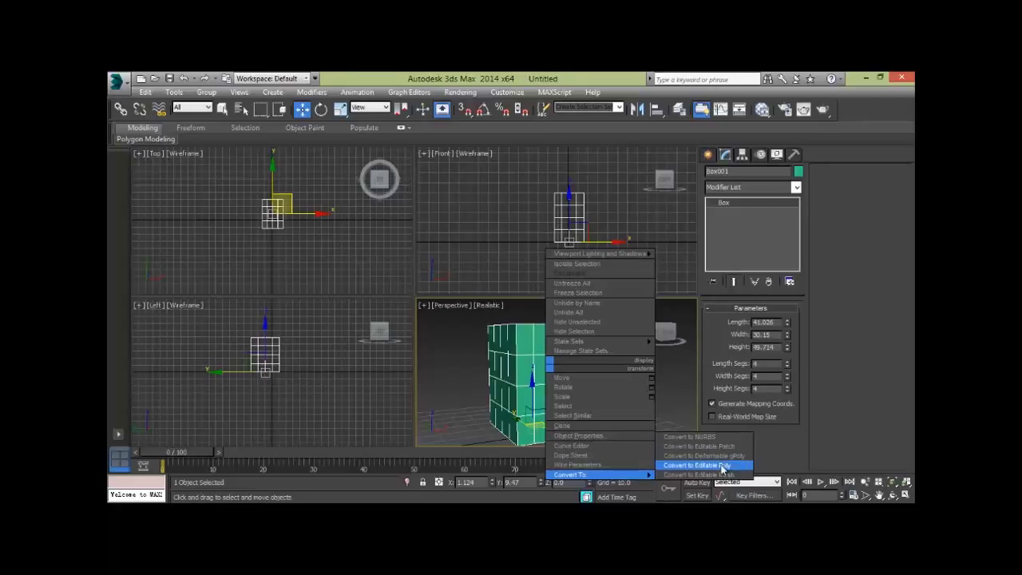
left_click(719, 464)
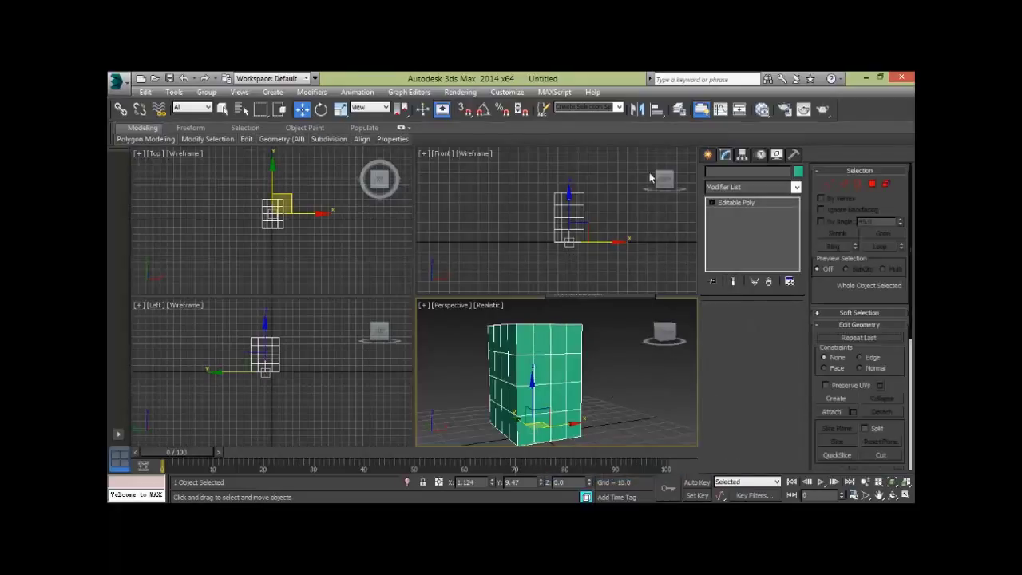
left_click(763, 321)
Step: Delete the right-half polygons, leaving only the left half of the box
key("4")
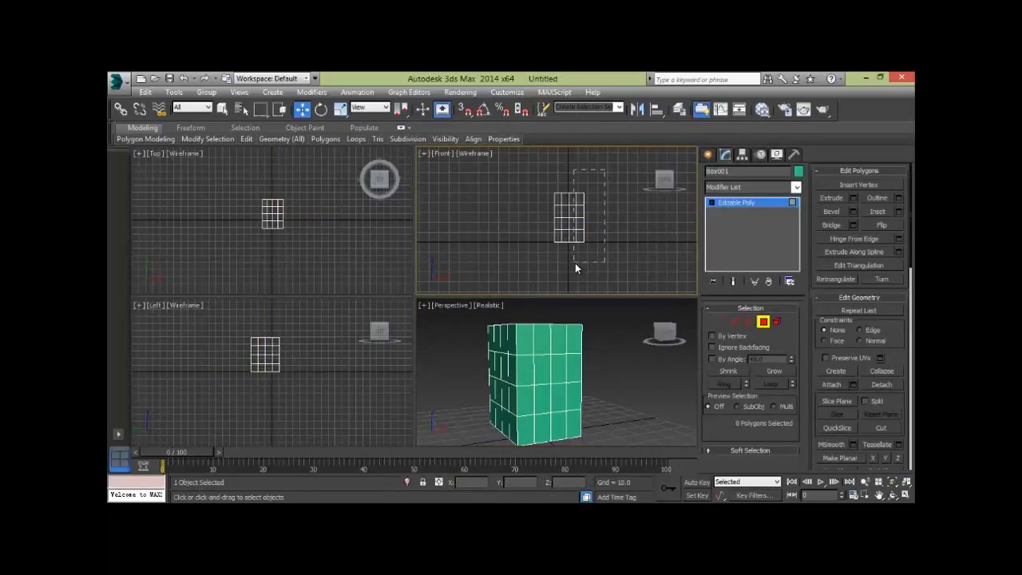
left_click_drag(604, 169, 575, 263)
key("Delete")
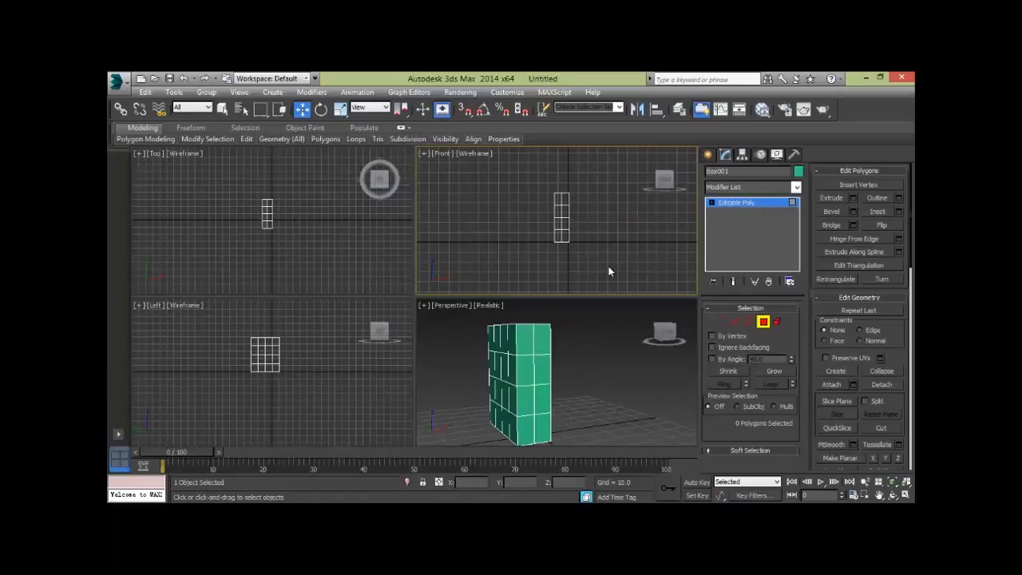
left_click(763, 321)
left_click(764, 321)
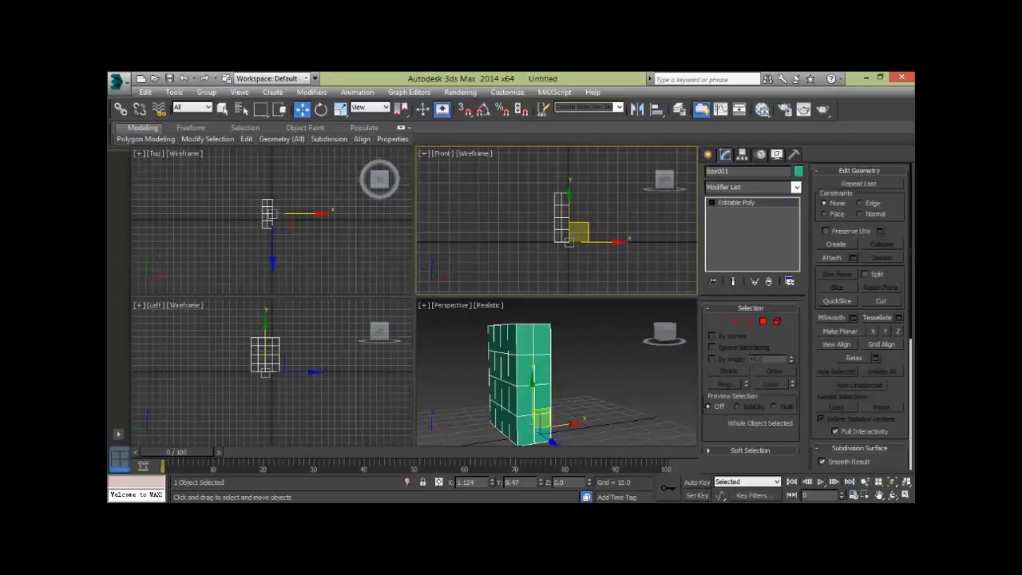
left_click(391, 451)
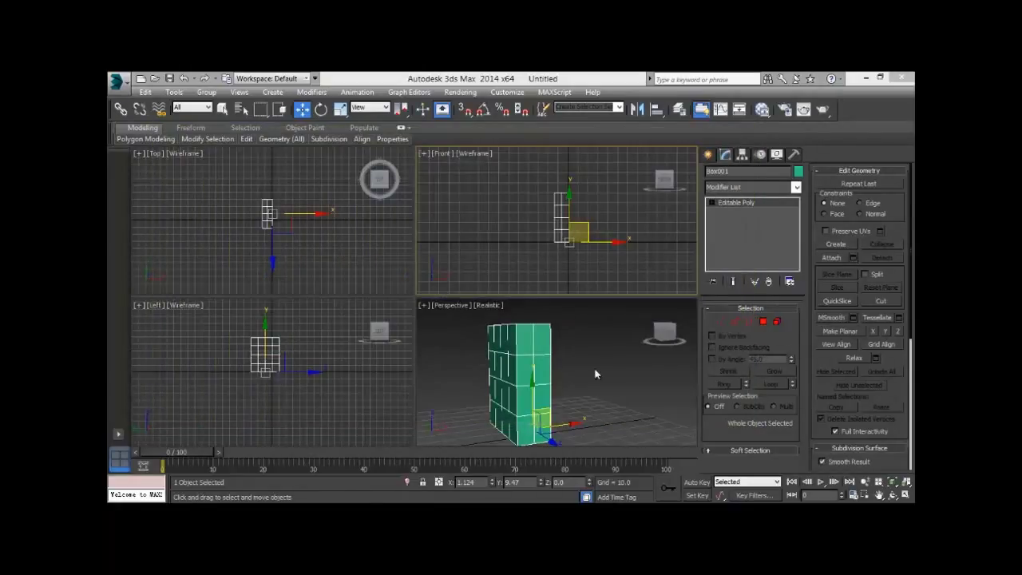
middle_click_drag(554, 342, 579, 325)
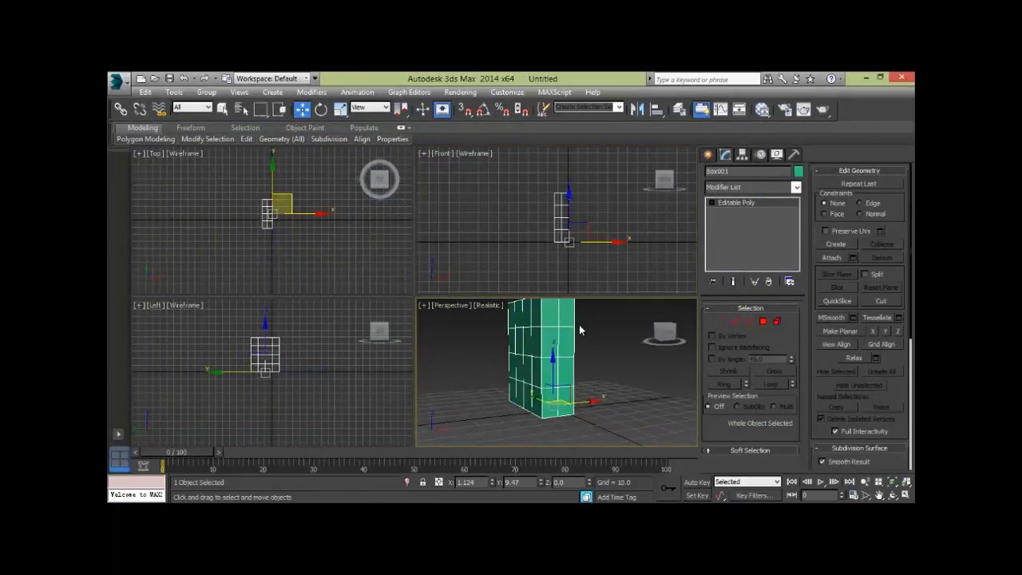
key("alt+w")
Step: Set the half box's X position to 0 so it sits on the world origin
mouse_move(557, 328)
middle_mouse_down("alt")
mouse_move(548, 336)
mouse_move(538, 306)
mouse_move(479, 320)
mouse_move(473, 359)
mouse_move(442, 349)
mouse_move(447, 363)
middle_mouse_up("alt")
left_click(482, 483)
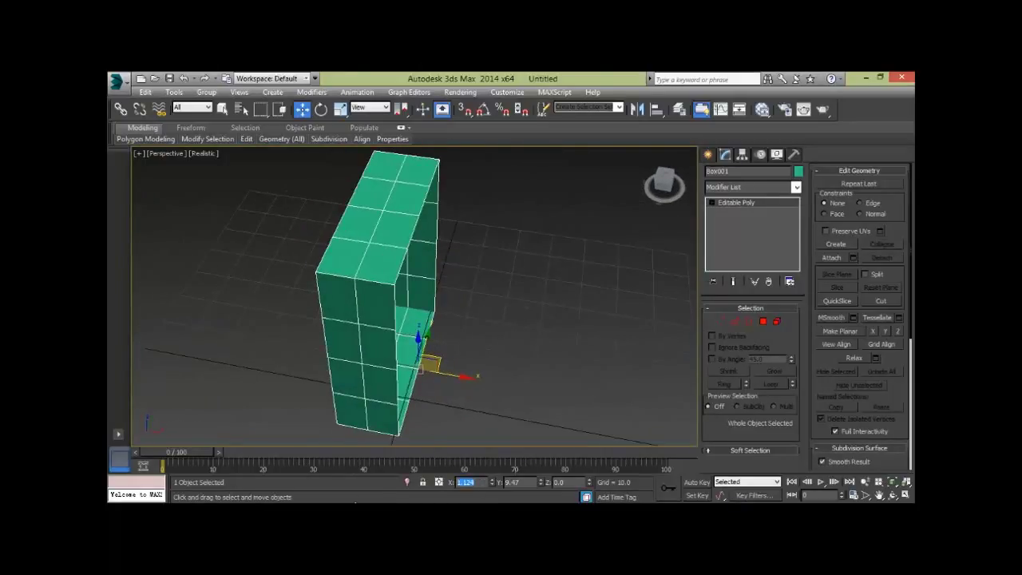
type("0")
key("Return")
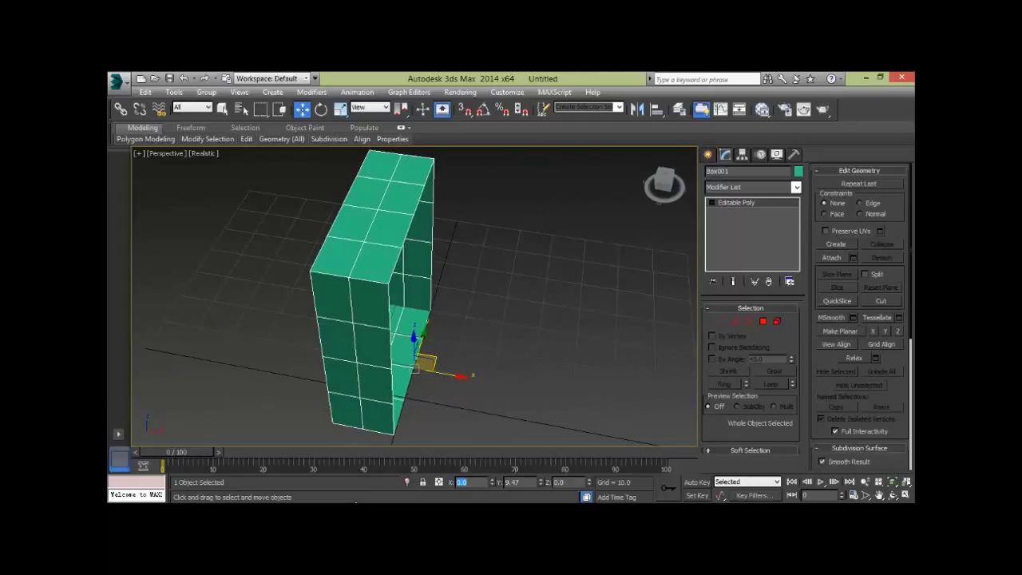
mouse_move(429, 301)
middle_mouse_down("alt")
mouse_move(456, 330)
mouse_move(373, 313)
mouse_move(592, 335)
mouse_move(503, 372)
mouse_move(479, 369)
middle_mouse_up("alt")
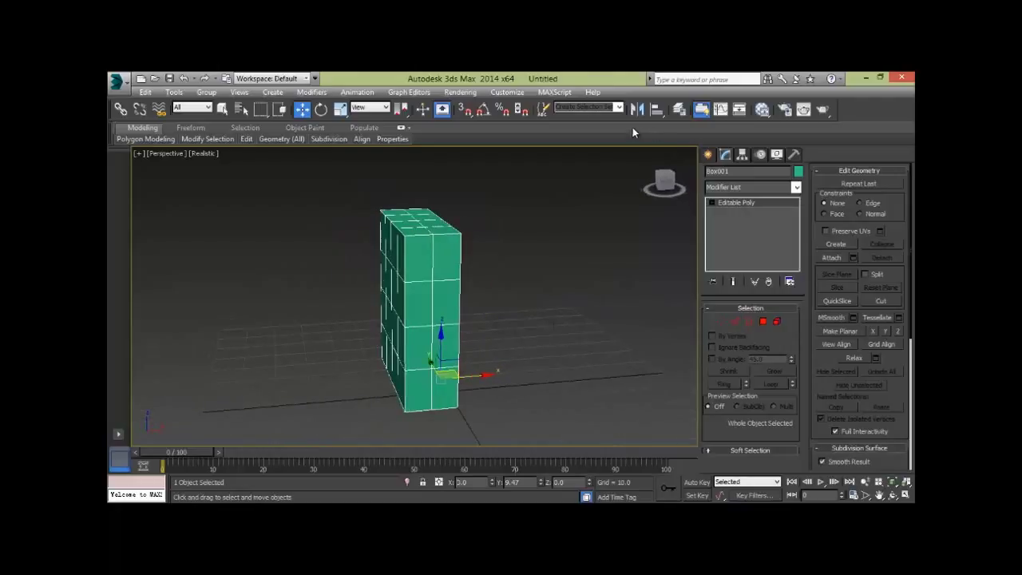
Step: Mirror the half box across X as an Instance, creating Box002
left_click(636, 109)
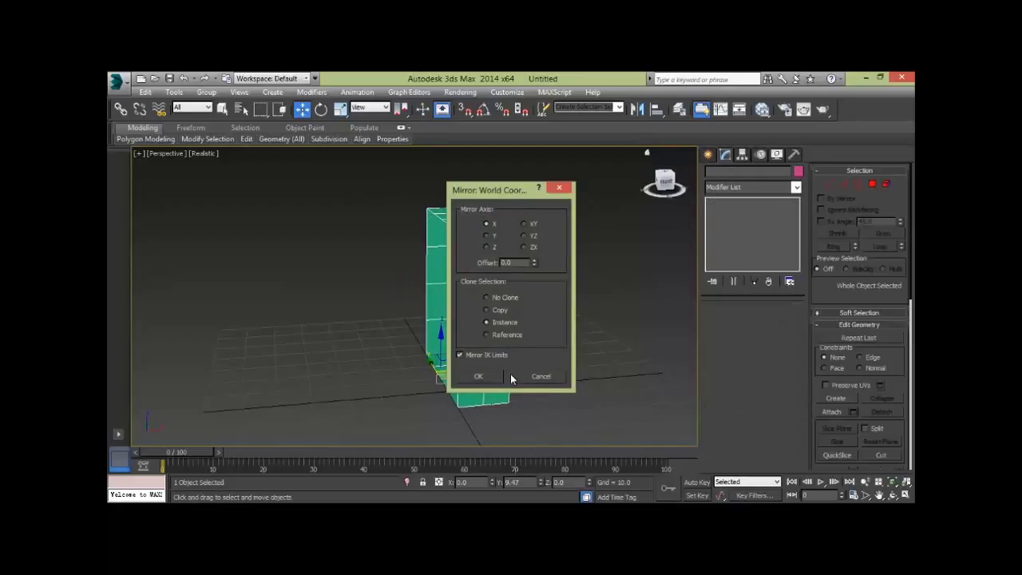
left_click(503, 322)
key("Return")
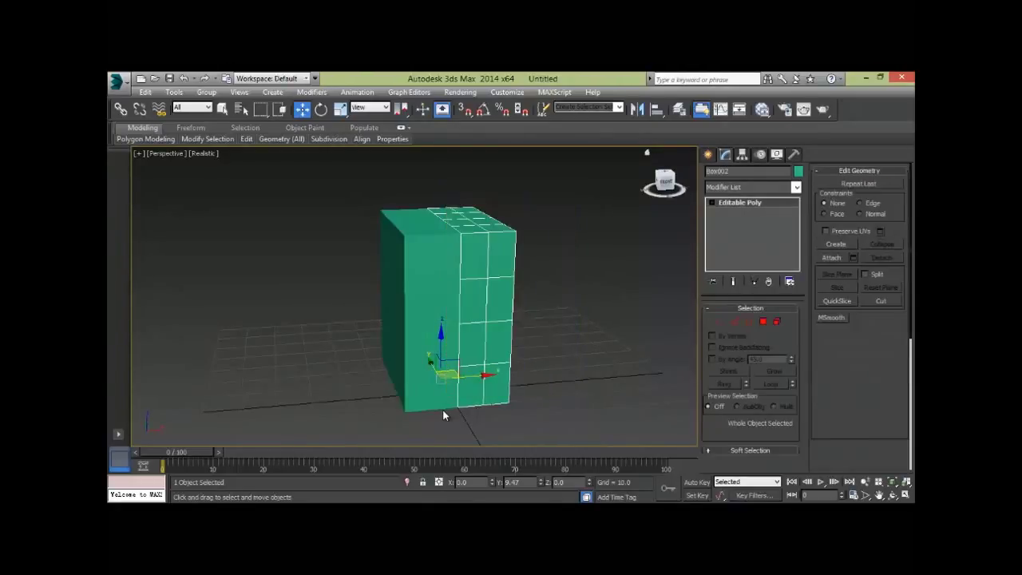
middle_click_drag(442, 409, 487, 411, "alt")
left_click(444, 347)
mouse_move(543, 357)
middle_mouse_down("alt")
mouse_move(558, 328)
mouse_move(534, 356)
middle_mouse_up("alt")
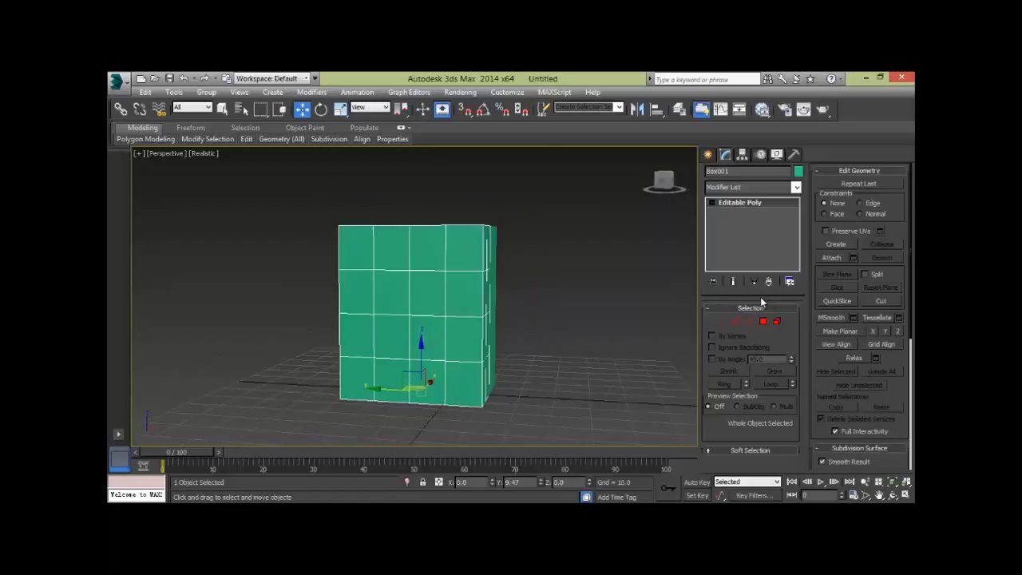
Step: Raise and shift the bottom-left vertices to slant the box's lower corner
left_click(720, 321)
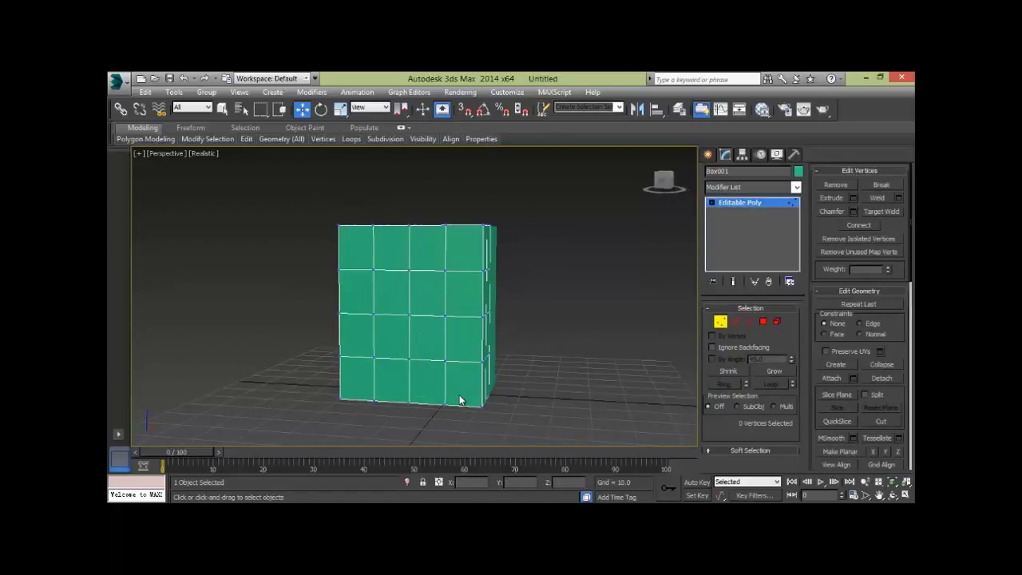
mouse_move(457, 367)
middle_mouse_down("alt")
mouse_move(518, 354)
mouse_move(463, 371)
middle_mouse_up("alt")
left_click_drag(368, 393, 370, 397)
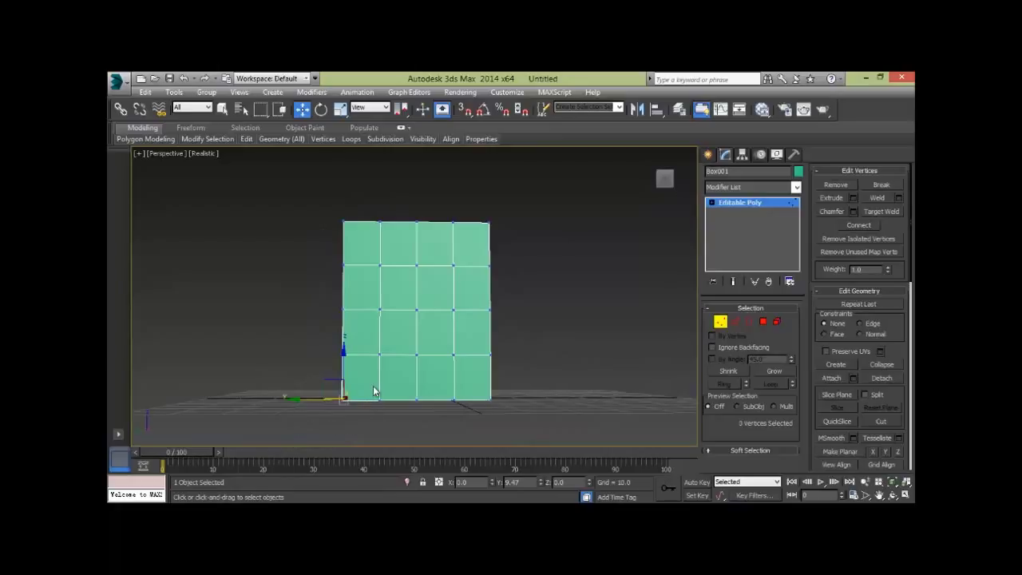
left_click_drag(343, 349, 343, 321)
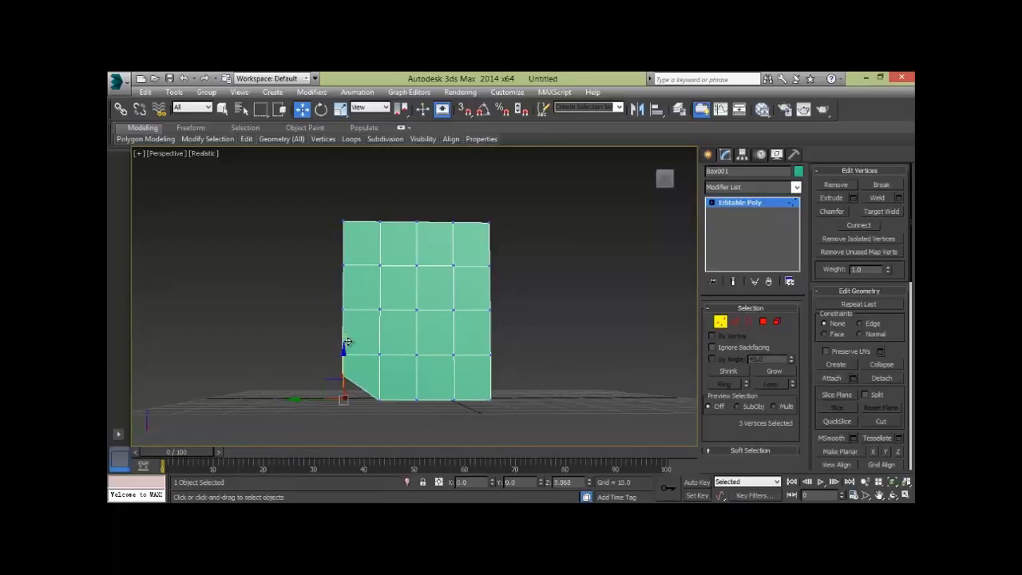
middle_click_drag(570, 332, 570, 349)
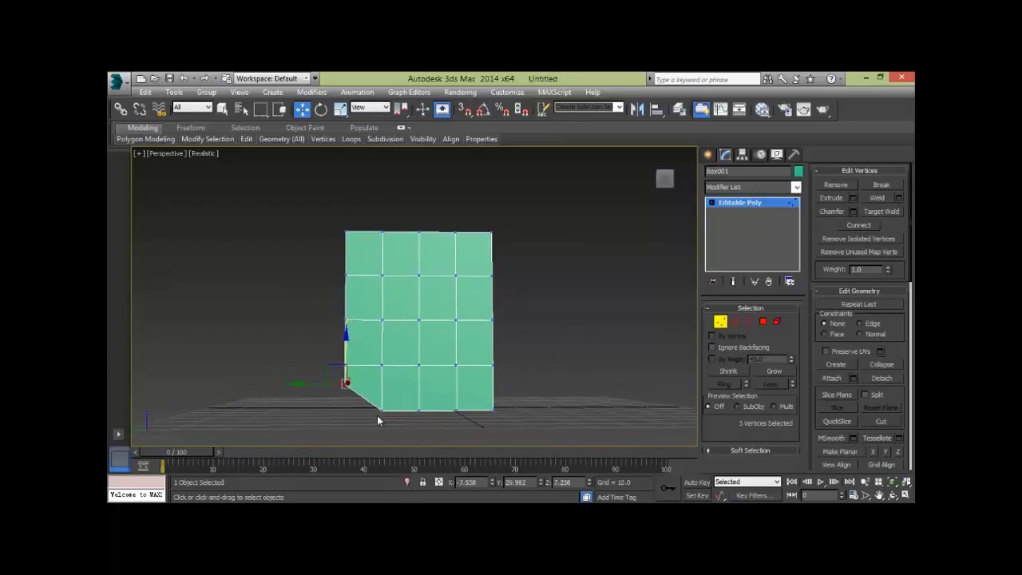
left_click_drag(425, 383, 431, 376)
mouse_move(371, 401)
left_mouse_down()
mouse_move(361, 401)
mouse_move(334, 466)
left_mouse_up()
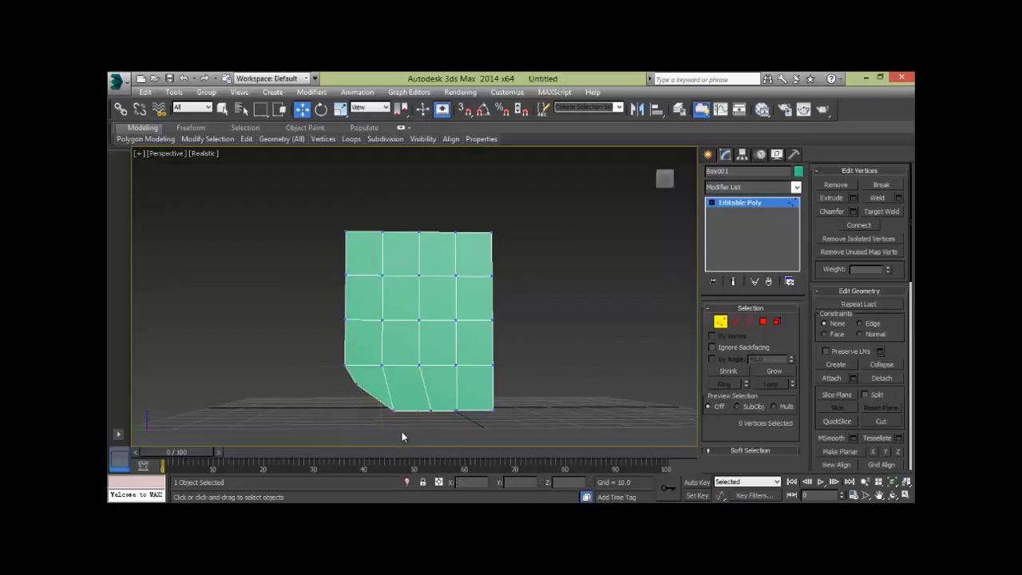
left_click_drag(436, 392, 417, 418)
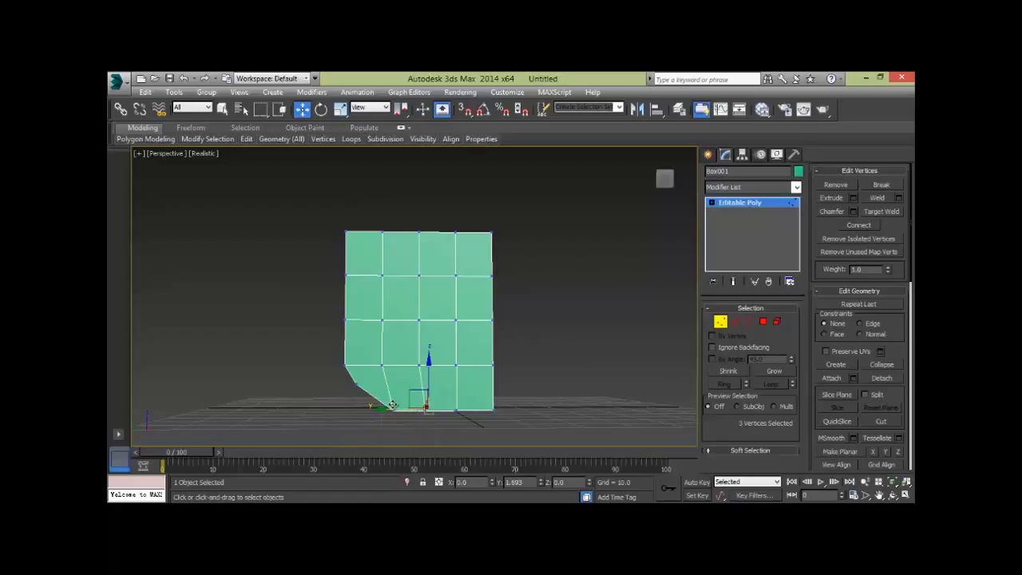
Step: Move the six lower right-column vertices inward to narrow the jaw
left_click(535, 355)
left_click_drag(535, 354, 483, 418)
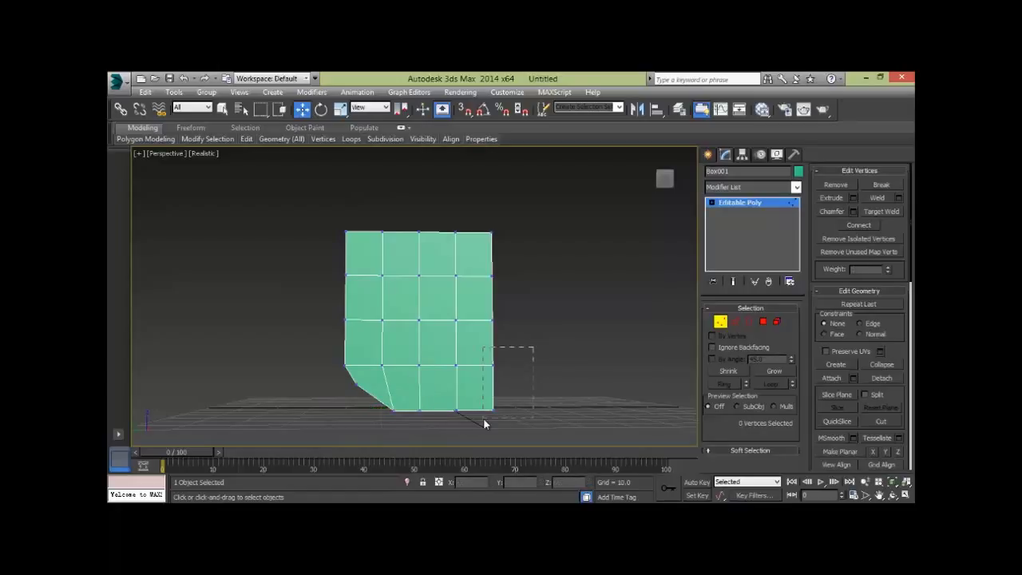
left_click_drag(452, 387, 438, 386)
left_click(531, 355)
mouse_move(530, 354)
left_mouse_down()
mouse_move(455, 377)
mouse_move(450, 366)
left_mouse_up()
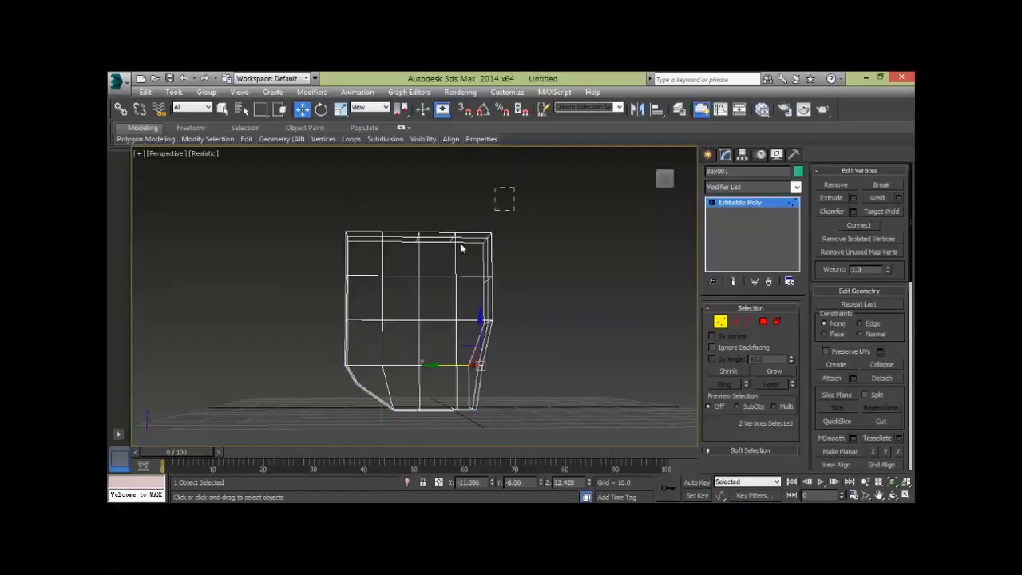
Step: Pull the top corner down to bevel it and reposition the left-column vertices
mouse_move(514, 187)
left_mouse_down()
mouse_move(463, 251)
mouse_move(429, 253)
left_mouse_up()
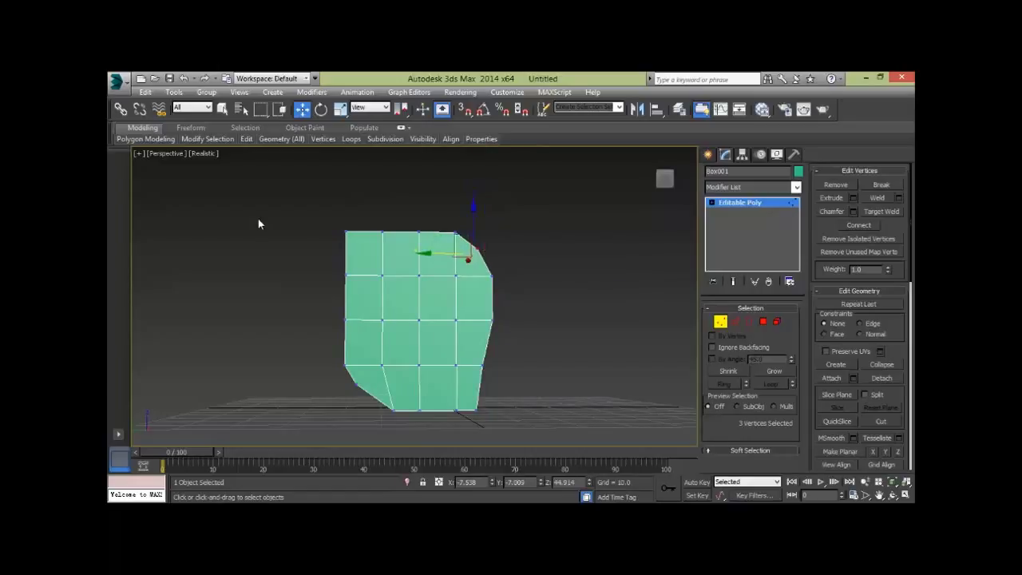
mouse_move(311, 195)
left_mouse_down()
mouse_move(363, 244)
mouse_move(356, 221)
mouse_move(362, 244)
left_mouse_up()
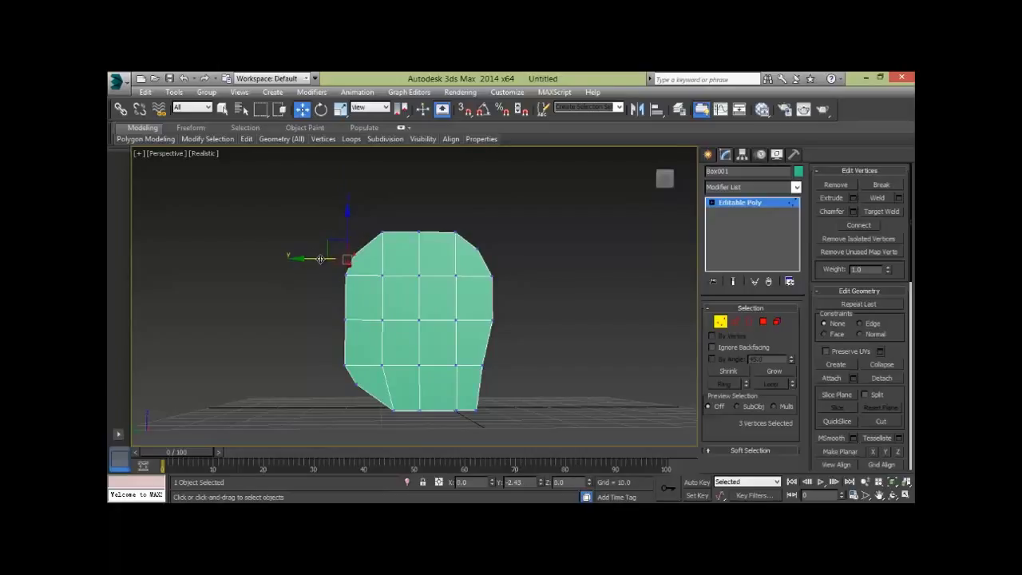
left_click(307, 296)
left_click_drag(359, 351, 351, 364)
left_click_drag(315, 321, 409, 435)
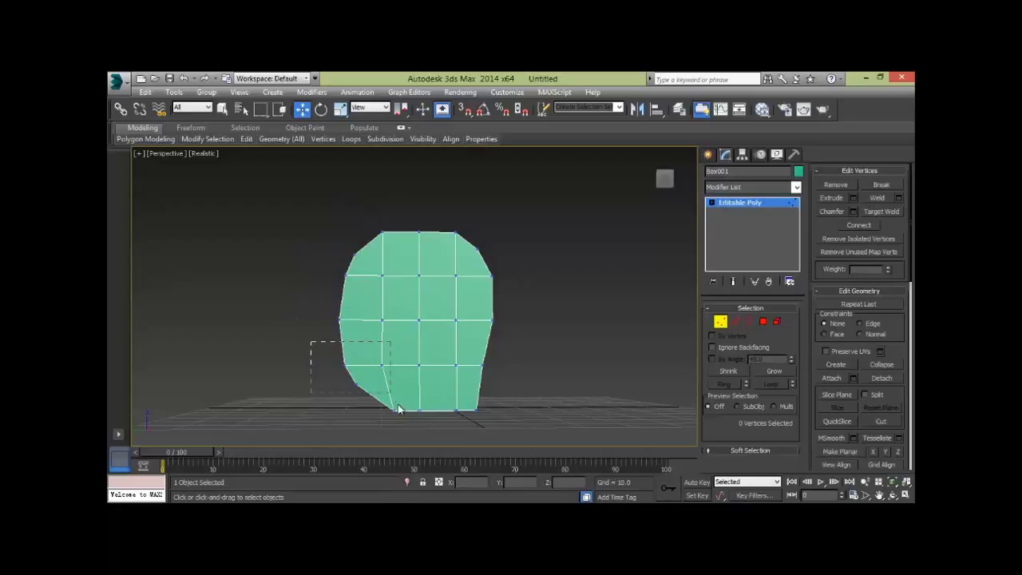
left_click_drag(336, 382, 349, 382)
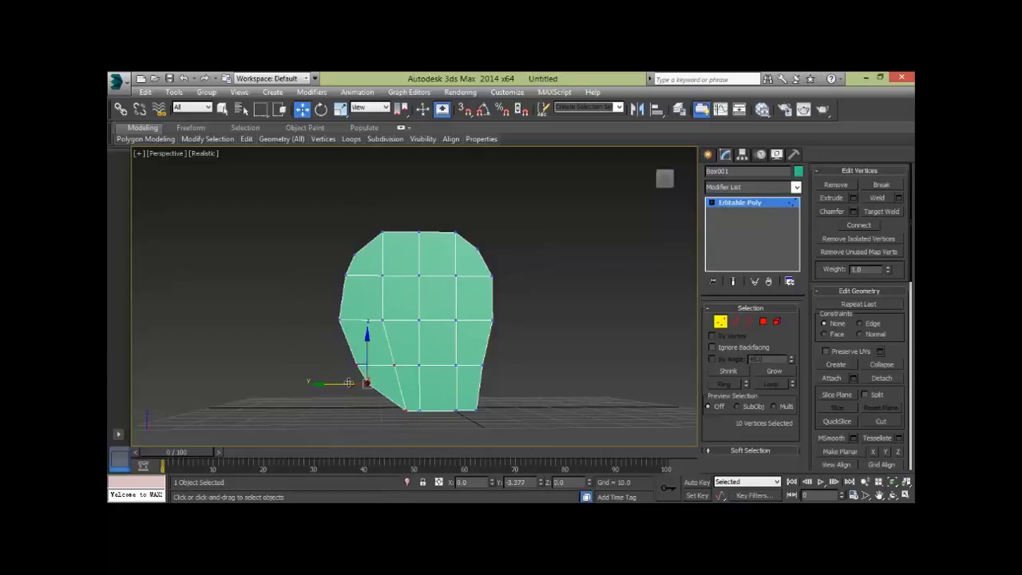
Step: Move the six lower-left vertices back along Y, then orbit to check the head shape
left_click(550, 348)
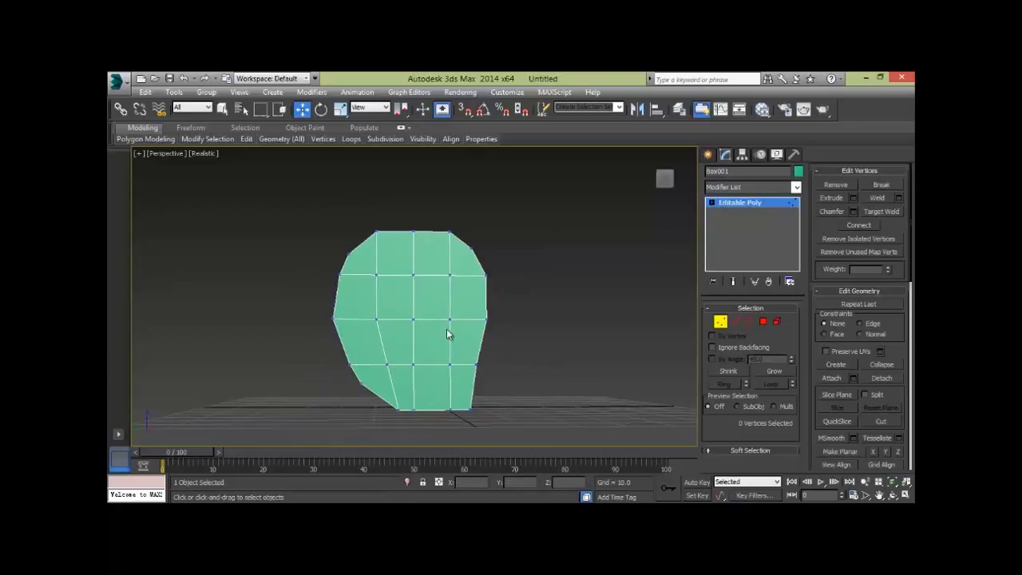
scroll(447, 335, "up", 2)
mouse_move(449, 327)
middle_mouse_down()
mouse_move(468, 365)
mouse_move(489, 297)
middle_mouse_up()
scroll(468, 365, "down", 2)
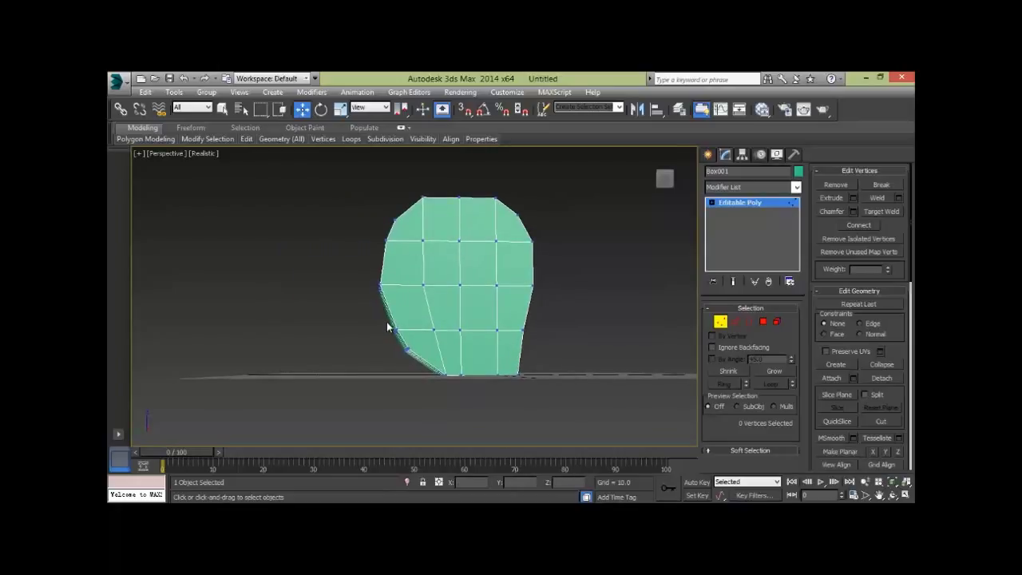
left_click_drag(384, 318, 416, 366)
middle_click_drag(417, 366, 402, 362, "alt")
left_click_drag(376, 343, 389, 341)
left_click(565, 303)
mouse_move(564, 303)
middle_mouse_down("alt")
mouse_move(532, 301)
mouse_move(467, 343)
mouse_move(419, 337)
mouse_move(494, 327)
mouse_move(470, 315)
mouse_move(469, 341)
middle_mouse_up("alt")
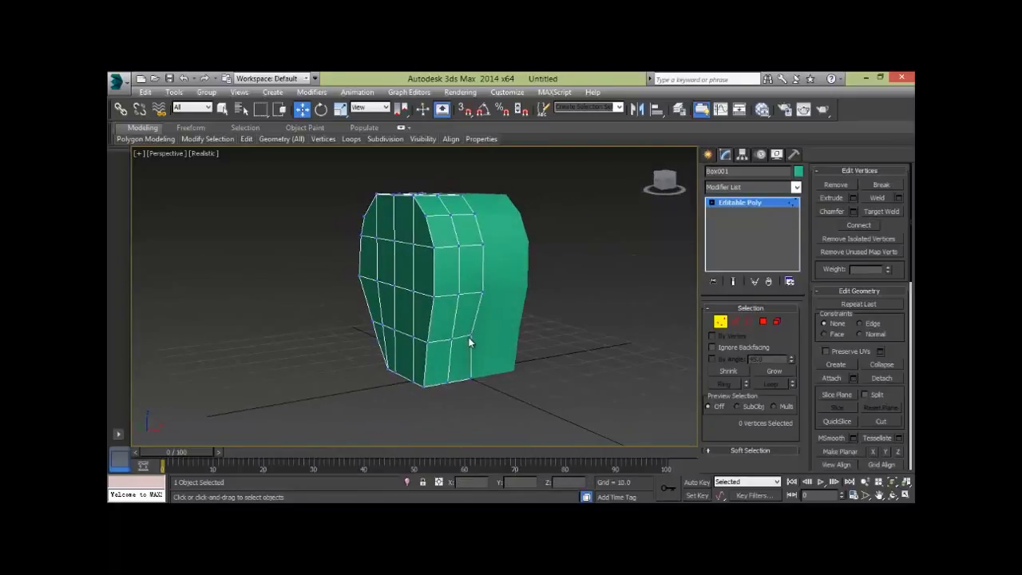
mouse_move(533, 370)
middle_mouse_down("alt")
mouse_move(461, 335)
mouse_move(547, 337)
mouse_move(566, 323)
middle_mouse_up("alt")
left_click(558, 329)
mouse_move(443, 376)
middle_mouse_down("alt")
mouse_move(423, 391)
mouse_move(452, 406)
mouse_move(427, 329)
middle_mouse_up("alt")
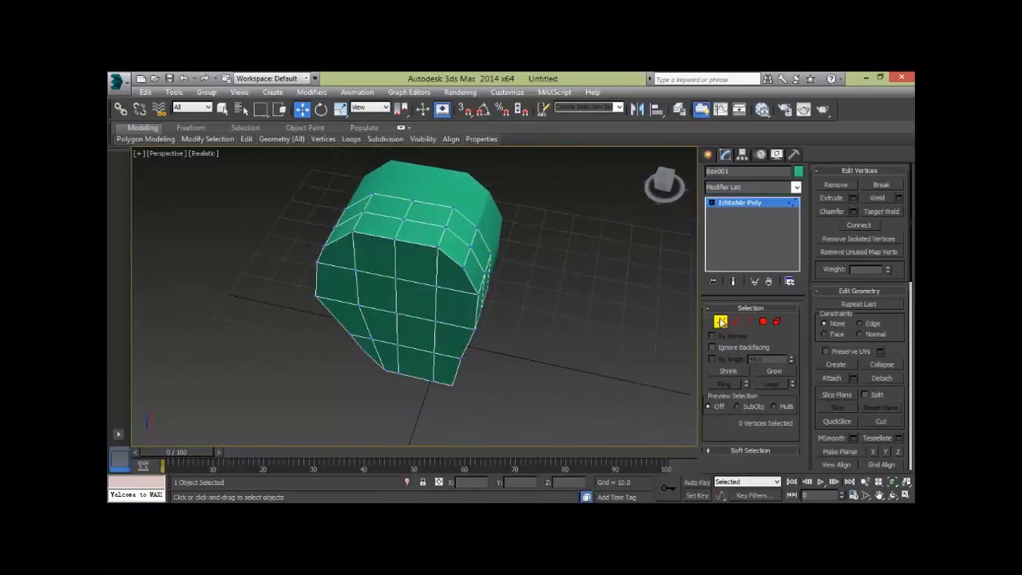
Step: Push a 2×2 block of front polygons inward to recess the face
left_click(763, 321)
left_click(415, 335)
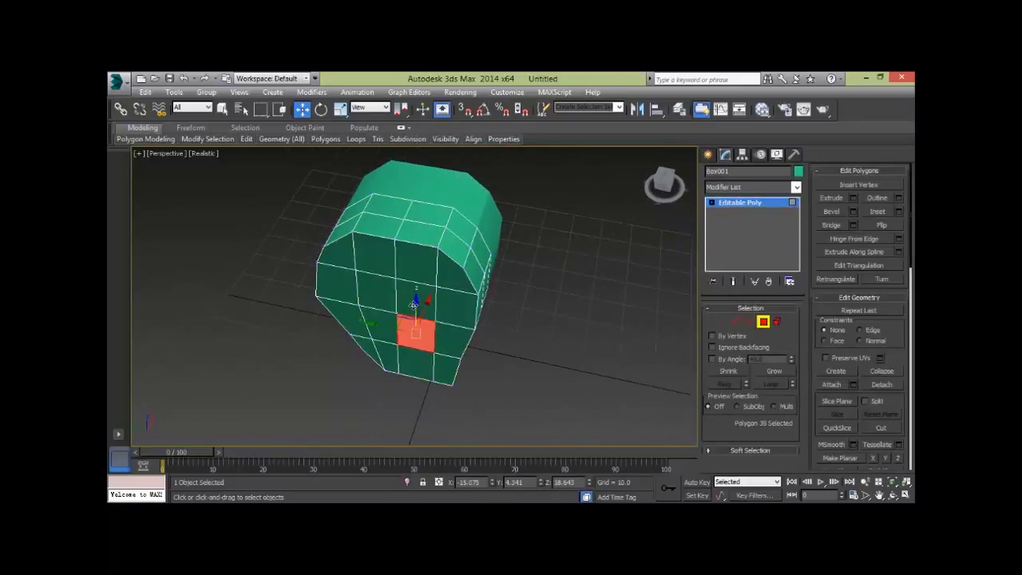
left_click(415, 297, "ctrl")
left_click(381, 305, "ctrl")
left_click(377, 328, "ctrl")
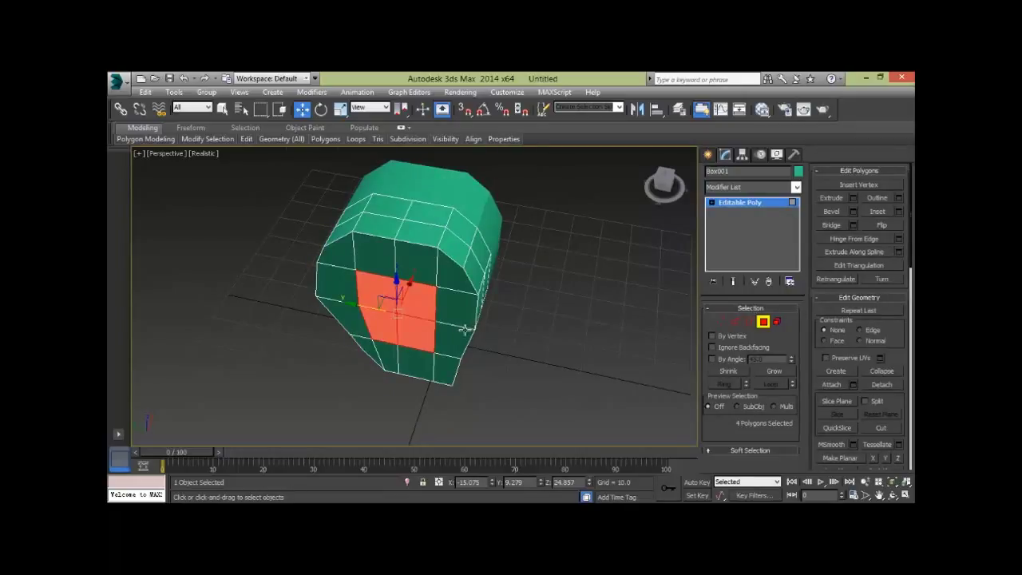
middle_click_drag(464, 329, 422, 300, "alt")
left_click_drag(417, 300, 576, 357)
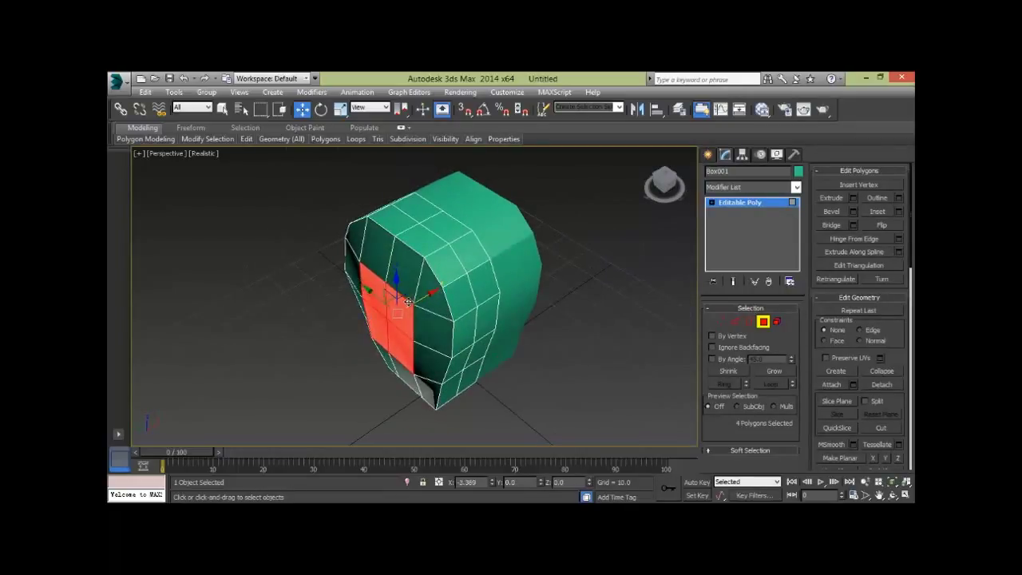
left_click(508, 383)
mouse_move(509, 380)
middle_mouse_down("alt")
mouse_move(447, 335)
mouse_move(452, 327)
mouse_move(520, 342)
middle_mouse_up("alt")
left_click(718, 322)
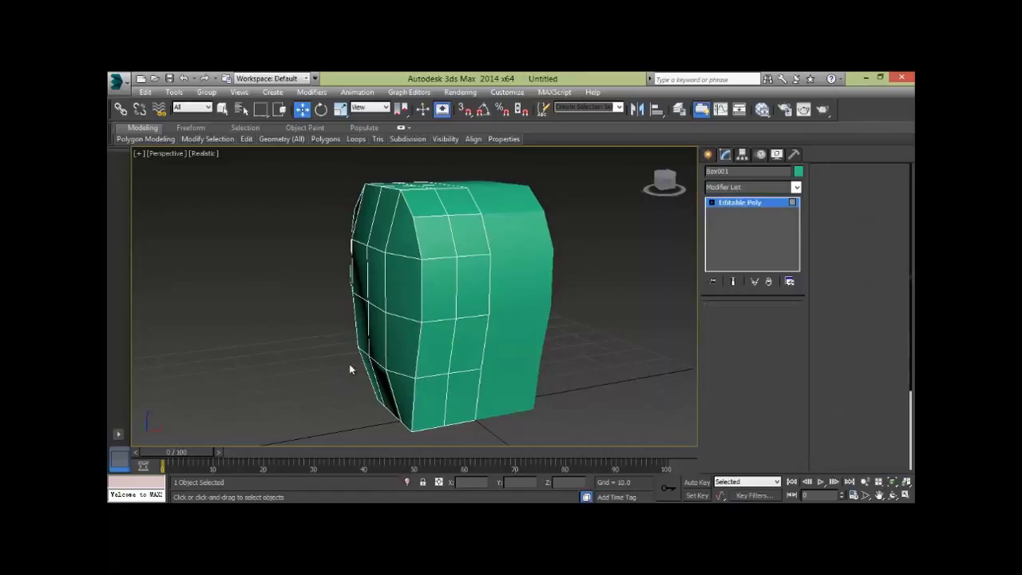
Step: Select six lower vertices and pull them back along Y
left_click(367, 301)
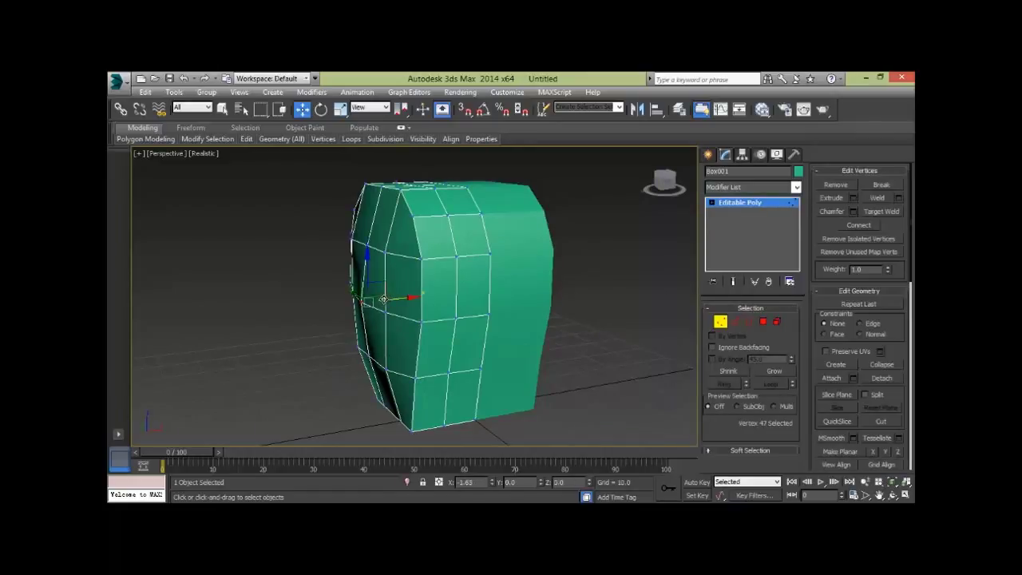
mouse_move(449, 375)
middle_mouse_down("alt")
mouse_move(326, 424)
mouse_move(372, 399)
mouse_move(463, 410)
mouse_move(264, 318)
middle_mouse_up("alt")
left_click(396, 388)
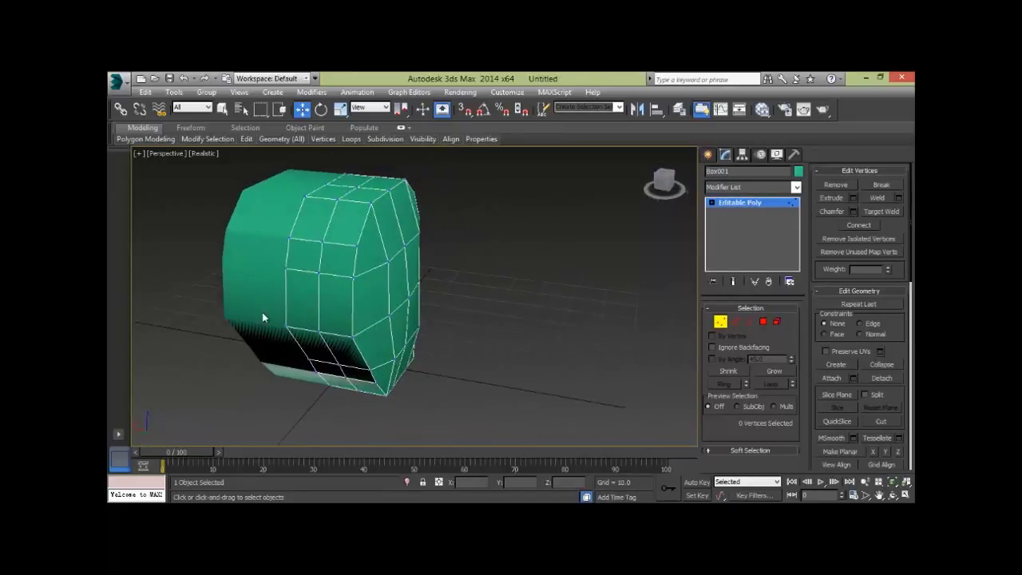
left_click(350, 337)
left_click(372, 377, "ctrl")
left_click(386, 392, "ctrl")
left_click(377, 381, "ctrl")
left_click(351, 278, "ctrl")
left_click(357, 246, "ctrl")
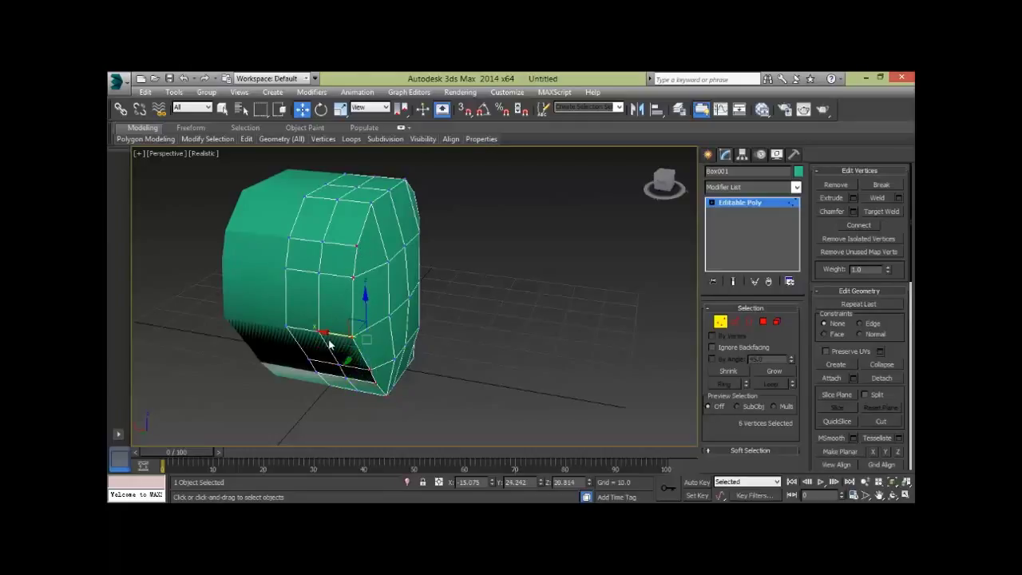
mouse_move(330, 344)
middle_mouse_down("alt")
mouse_move(386, 381)
mouse_move(334, 355)
middle_mouse_up("alt")
left_click_drag(334, 356, 348, 354)
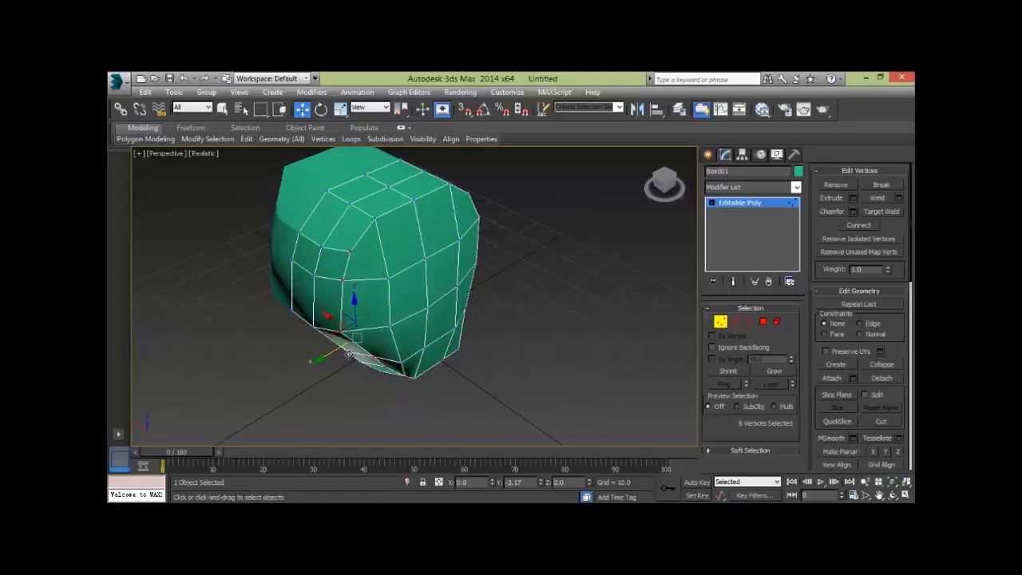
left_click(531, 384)
Step: Lower the three top-edge vertices to round the crown
middle_click_drag(532, 383, 541, 329, "alt")
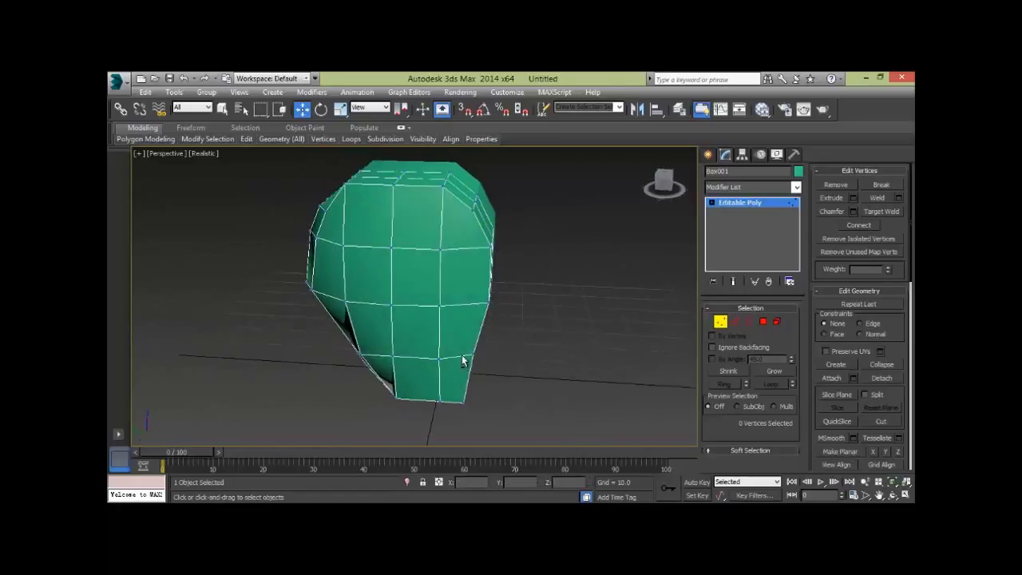
scroll(351, 331, "up", 4)
mouse_move(354, 238)
middle_mouse_down("alt")
mouse_move(372, 324)
mouse_move(373, 215)
middle_mouse_up("alt")
left_click(364, 214)
left_click(448, 208, "ctrl")
left_click(527, 204, "ctrl")
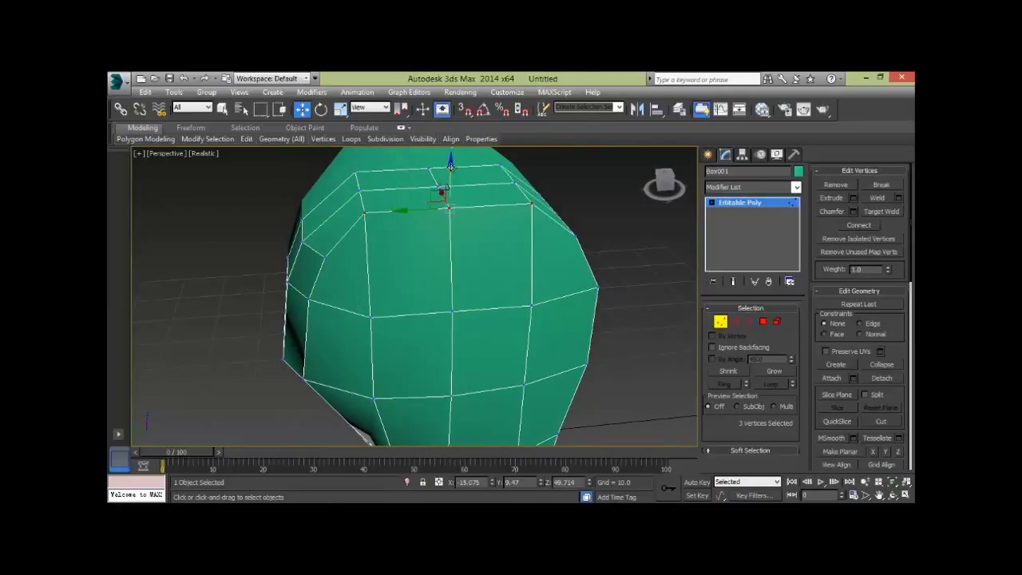
left_click_drag(450, 166, 450, 190)
left_click(597, 196)
mouse_move(543, 301)
middle_mouse_down("alt")
mouse_move(385, 279)
mouse_move(372, 251)
middle_mouse_up("alt")
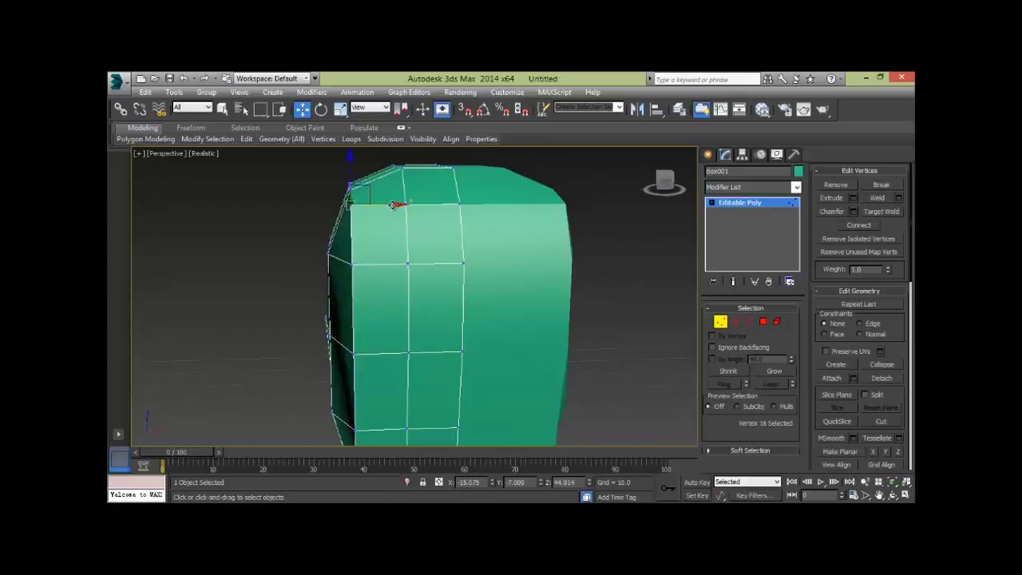
Step: Move the two bottom-left vertices to slant the head's lower corner
left_click(370, 201)
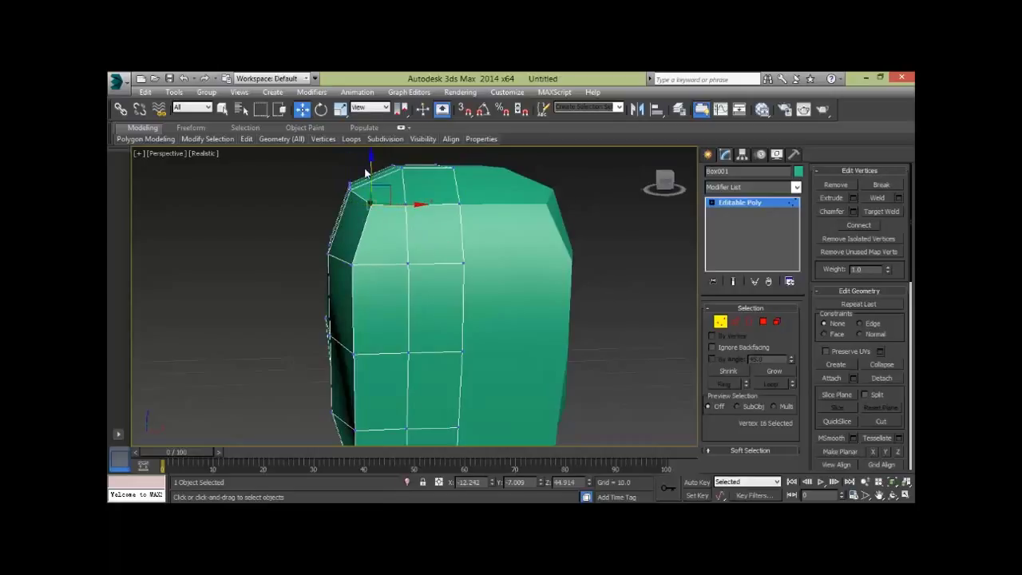
scroll(553, 265, "down", 3)
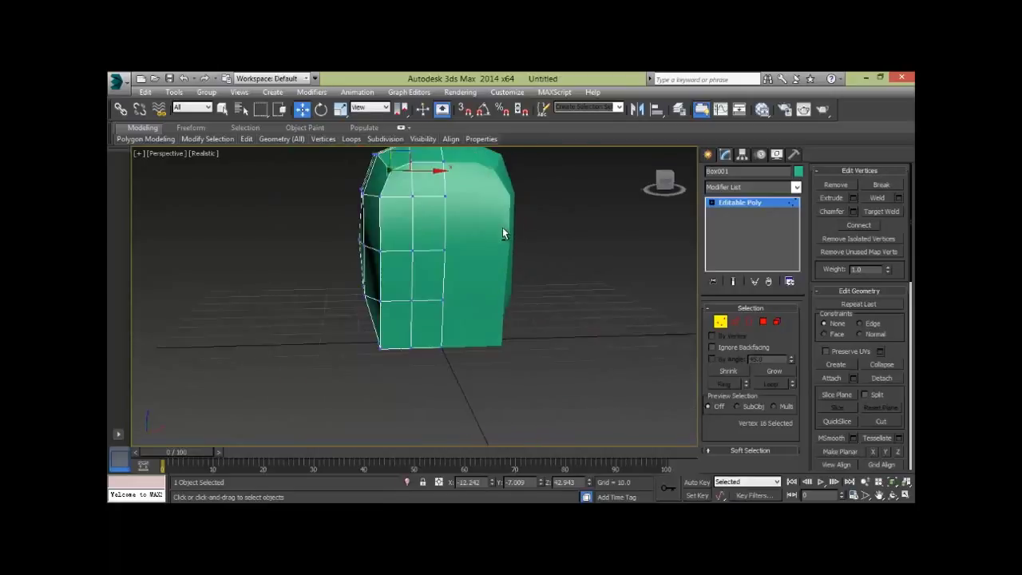
scroll(502, 227, "down", 2)
scroll(503, 279, "up", 3)
scroll(447, 307, "up", 2)
scroll(415, 296, "up", 2)
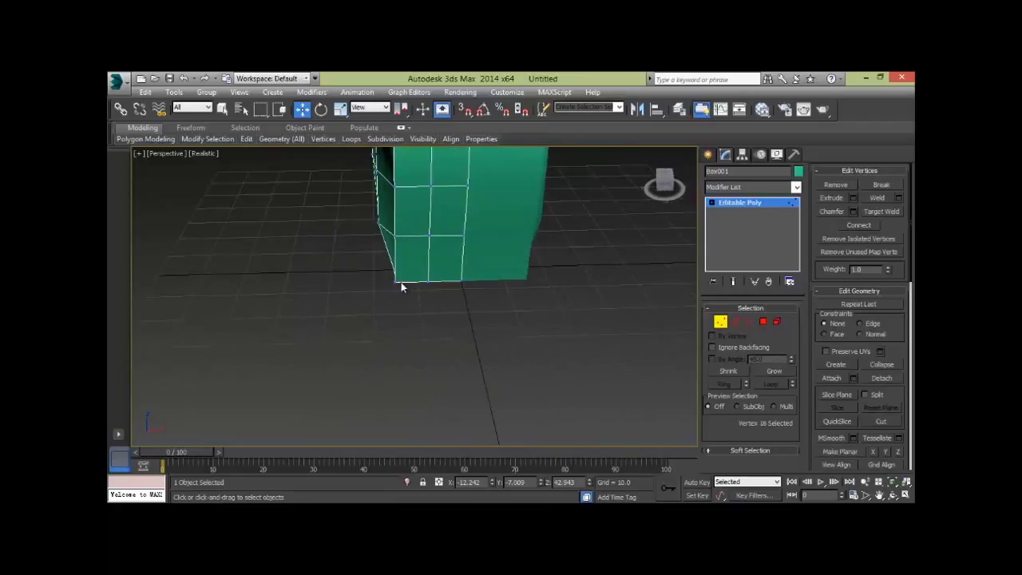
left_click(392, 281)
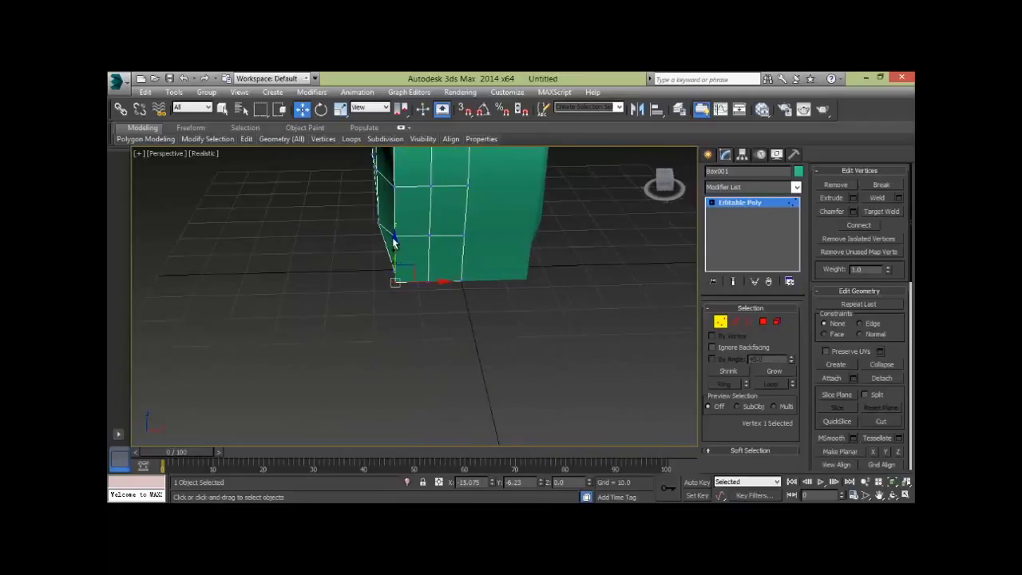
left_click(392, 235, "ctrl")
left_click_drag(428, 258, 419, 257)
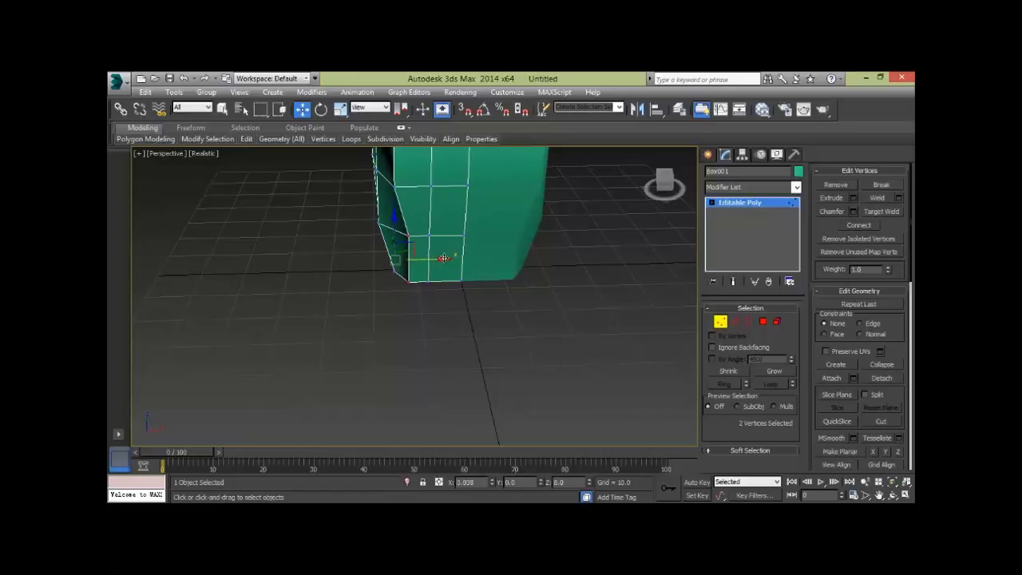
left_click(495, 299)
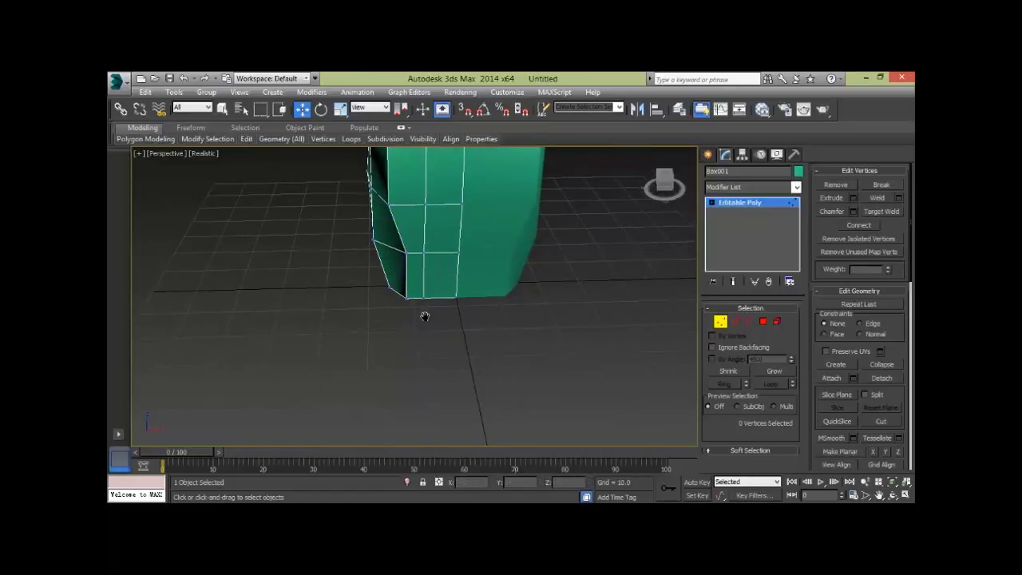
scroll(423, 315, "down", 5)
left_click(738, 321)
Step: Select an edge on the head and nudge it sideways
left_click(412, 277)
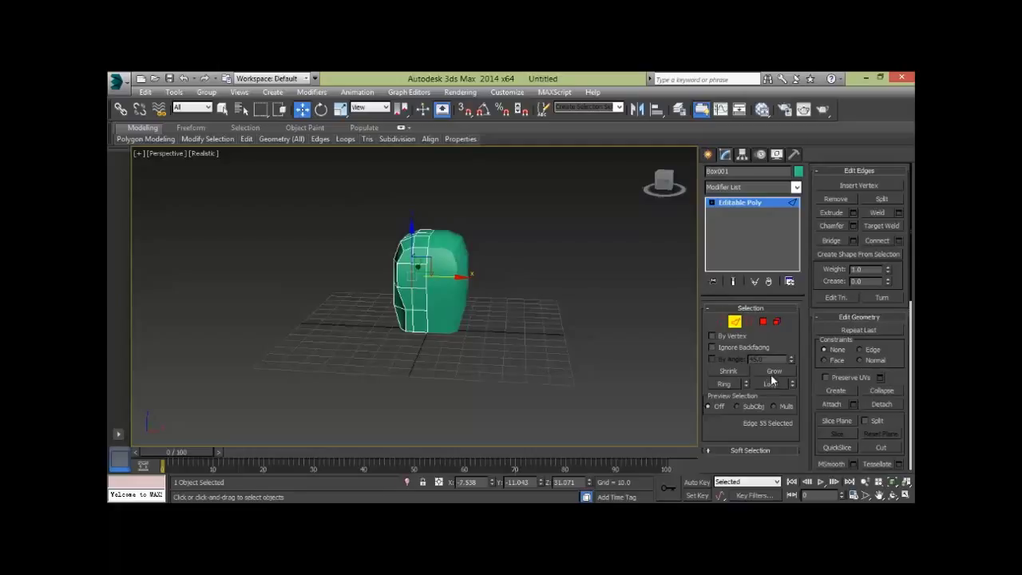
mouse_move(484, 365)
middle_mouse_down("alt")
mouse_move(551, 319)
mouse_move(520, 364)
mouse_move(459, 306)
middle_mouse_up("alt")
left_click_drag(450, 258, 450, 258)
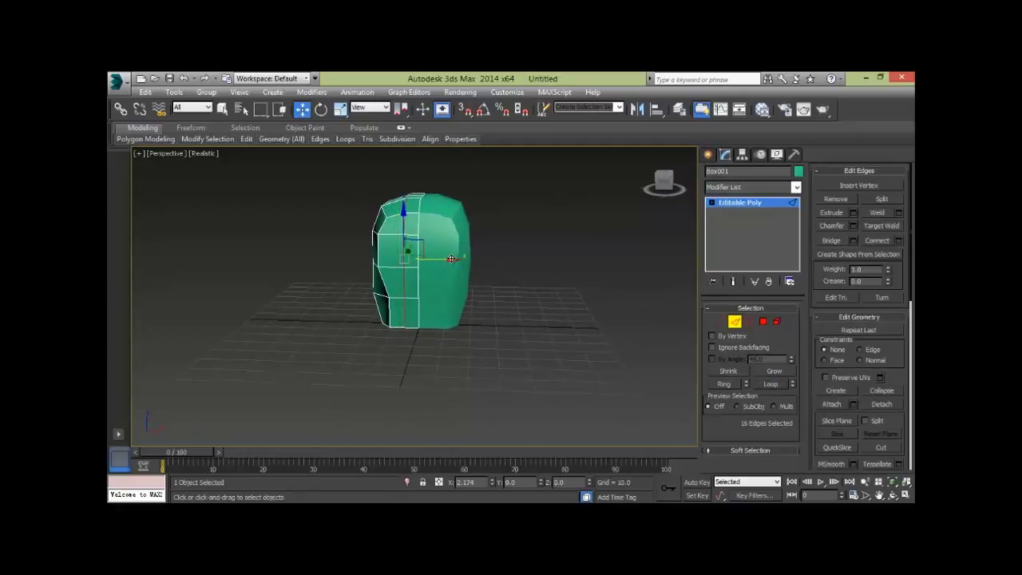
mouse_move(529, 296)
middle_mouse_down("alt")
mouse_move(573, 306)
mouse_move(521, 299)
mouse_move(533, 293)
middle_mouse_up("alt")
Step: Pull the bottom-left vertices inward along X
key("1")
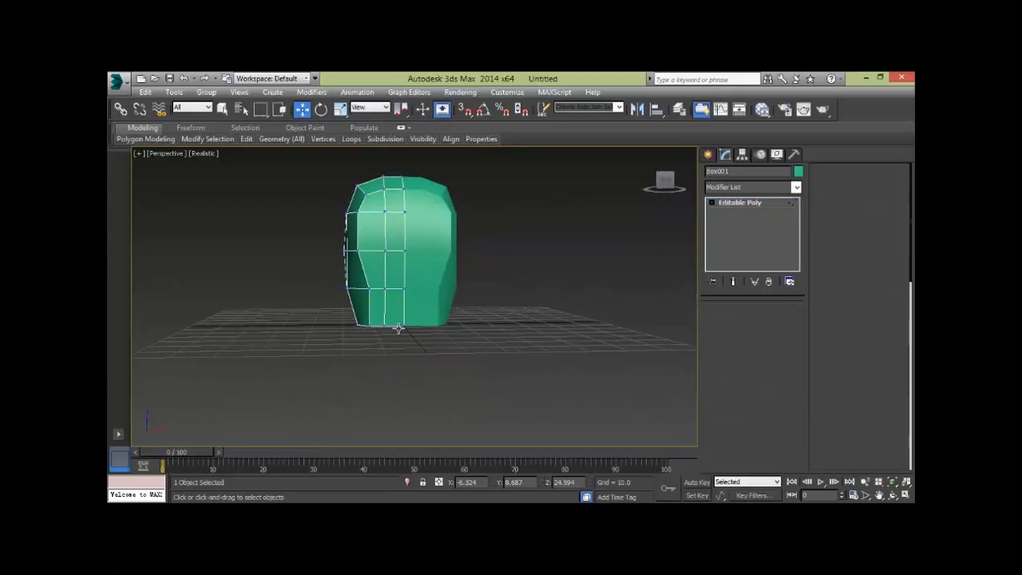
left_click_drag(352, 303, 351, 310)
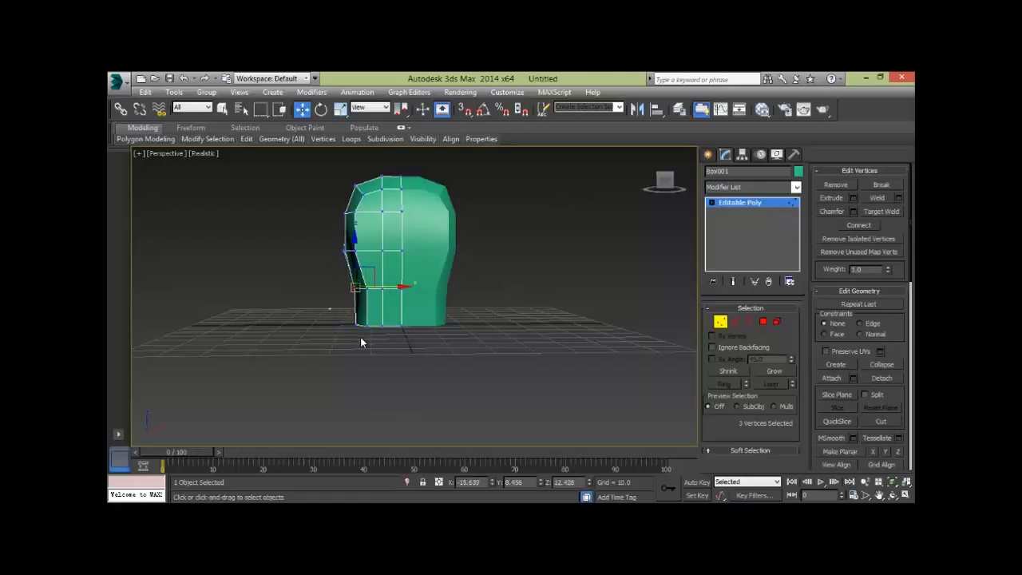
mouse_move(372, 340)
left_mouse_down()
mouse_move(348, 316)
mouse_move(397, 324)
left_mouse_up()
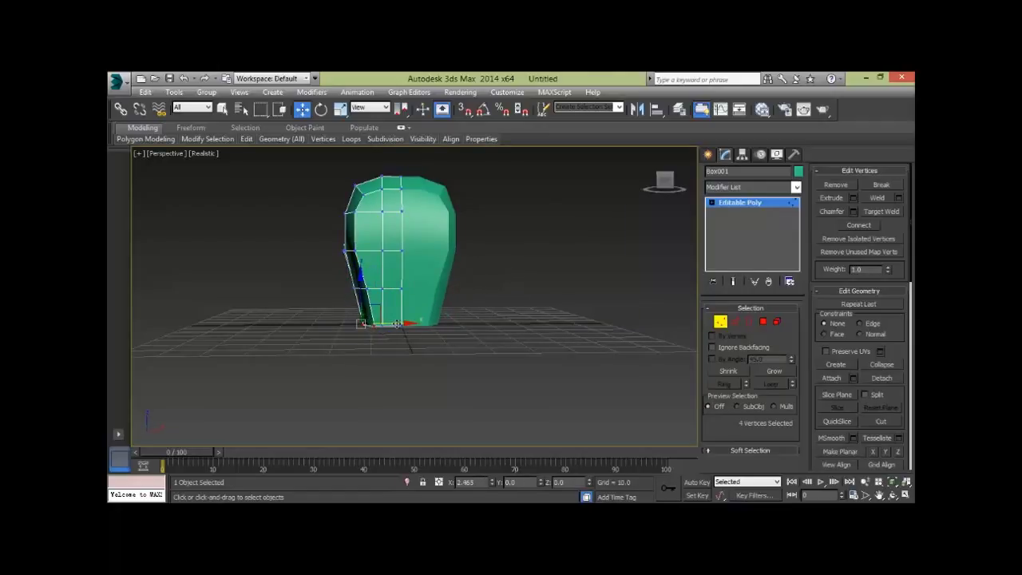
left_click(513, 289)
scroll(383, 331, "up", 2)
scroll(380, 320, "up", 2)
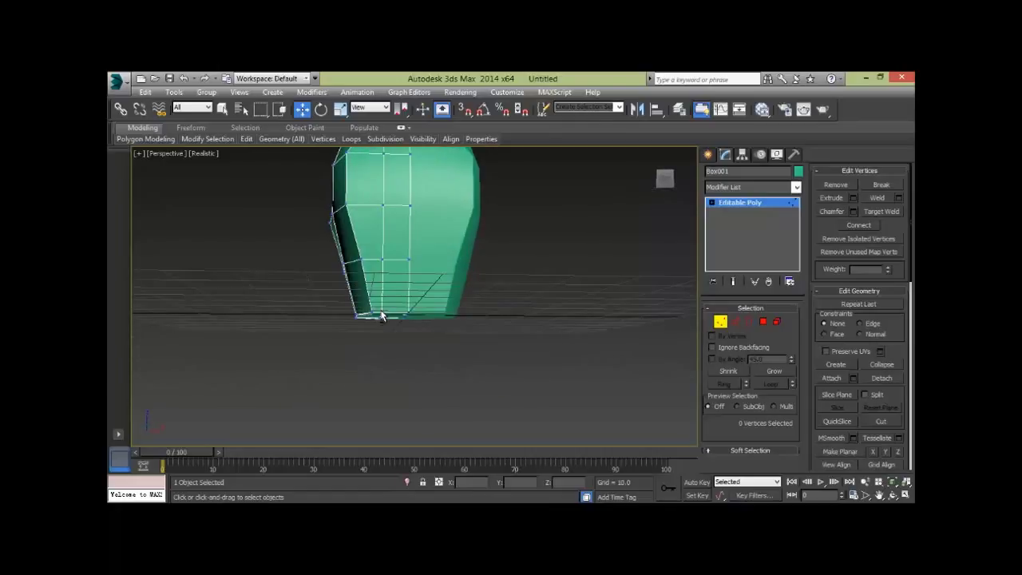
middle_click_drag(382, 316, 345, 346, "alt")
Step: Raise a single bottom vertex in Z to reshape the base
left_click_drag(345, 339, 376, 309)
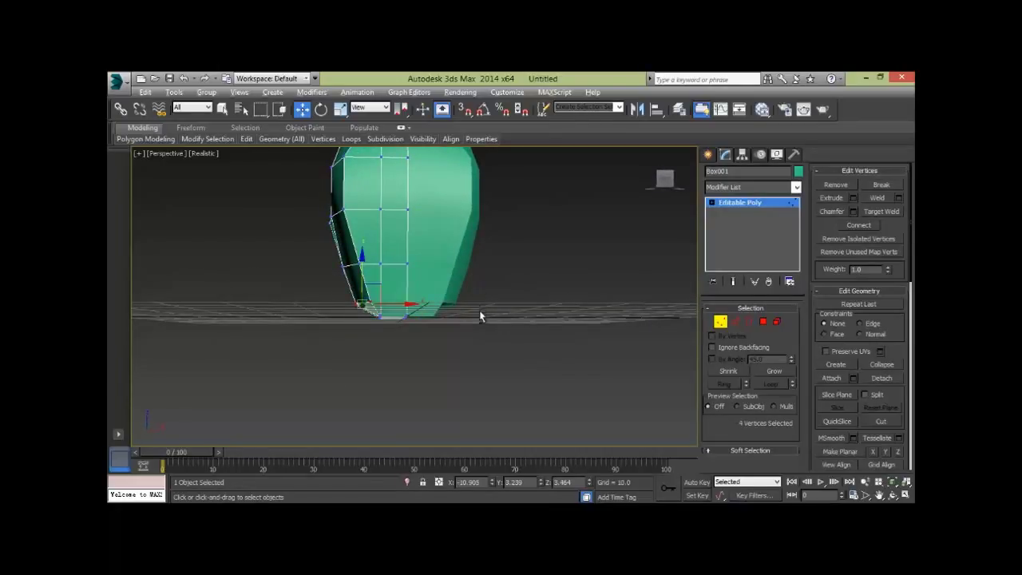
middle_click_drag(479, 310, 483, 321, "alt")
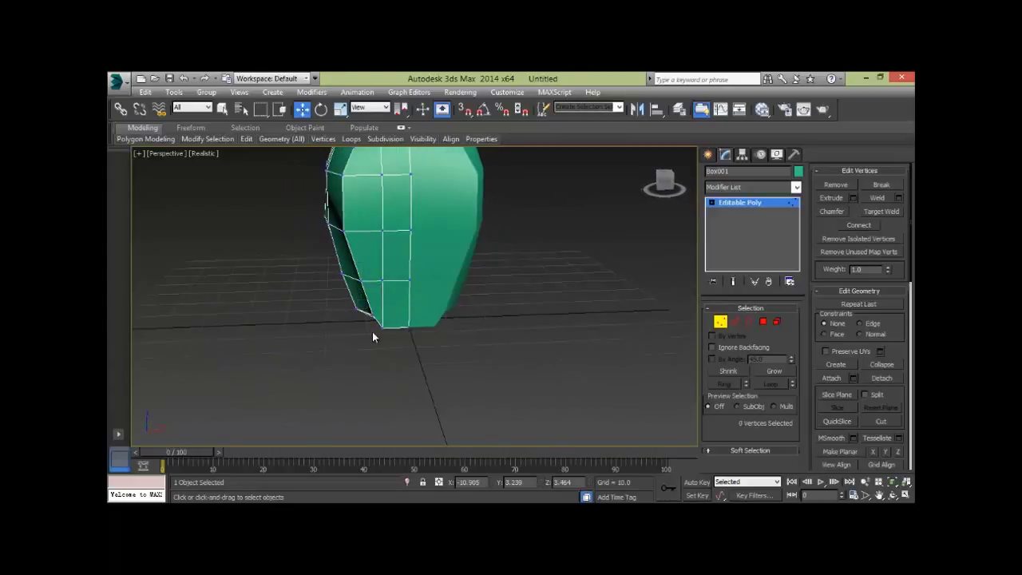
left_click(381, 312)
left_click_drag(382, 281, 407, 329)
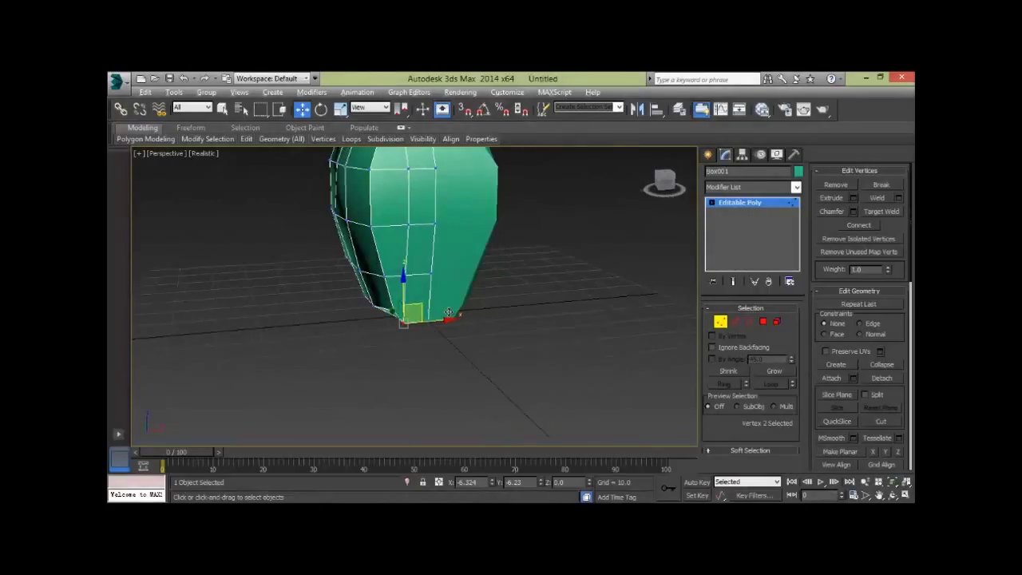
Step: Select a vertical column of five side vertices and move them inward to slim the head
mouse_move(449, 312)
middle_mouse_down("alt")
mouse_move(370, 318)
mouse_move(501, 303)
mouse_move(406, 329)
mouse_move(472, 320)
mouse_move(415, 319)
mouse_move(506, 341)
mouse_move(456, 320)
mouse_move(415, 346)
mouse_move(418, 282)
middle_mouse_up("alt")
left_click(373, 309)
left_click(502, 303)
left_click(421, 242)
left_click(405, 213, "ctrl")
mouse_move(406, 200)
middle_mouse_down("alt")
mouse_move(470, 308)
mouse_move(454, 274)
middle_mouse_up("alt")
left_click(413, 319, "ctrl")
left_click(416, 345, "ctrl")
left_click(413, 335, "ctrl")
left_click_drag(380, 269, 369, 268)
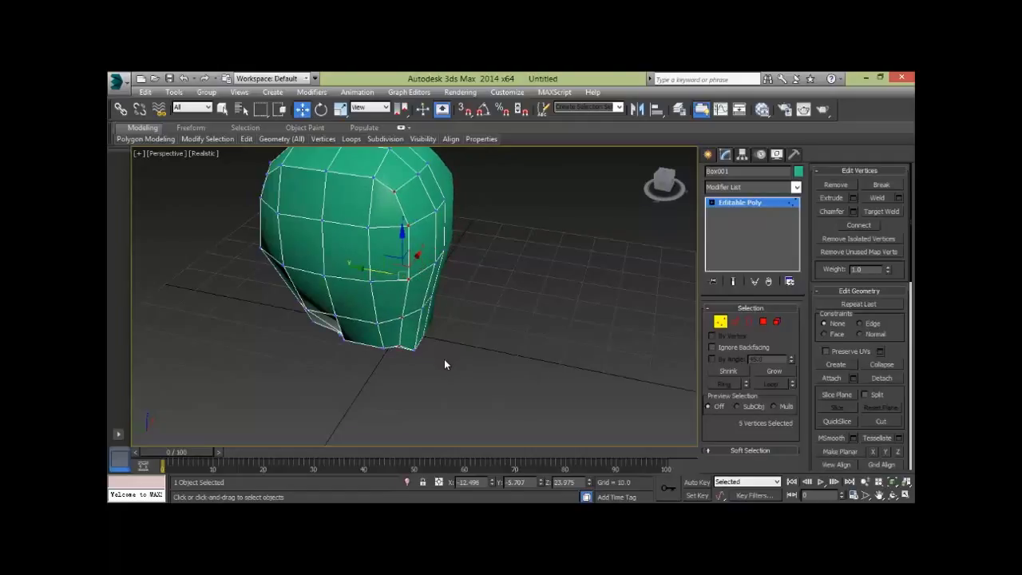
Step: Select two vertices at the head's base and shift them slightly sideways
mouse_move(444, 358)
middle_mouse_down("alt")
mouse_move(347, 399)
mouse_move(365, 381)
middle_mouse_up("alt")
left_click(414, 379)
left_click(372, 373)
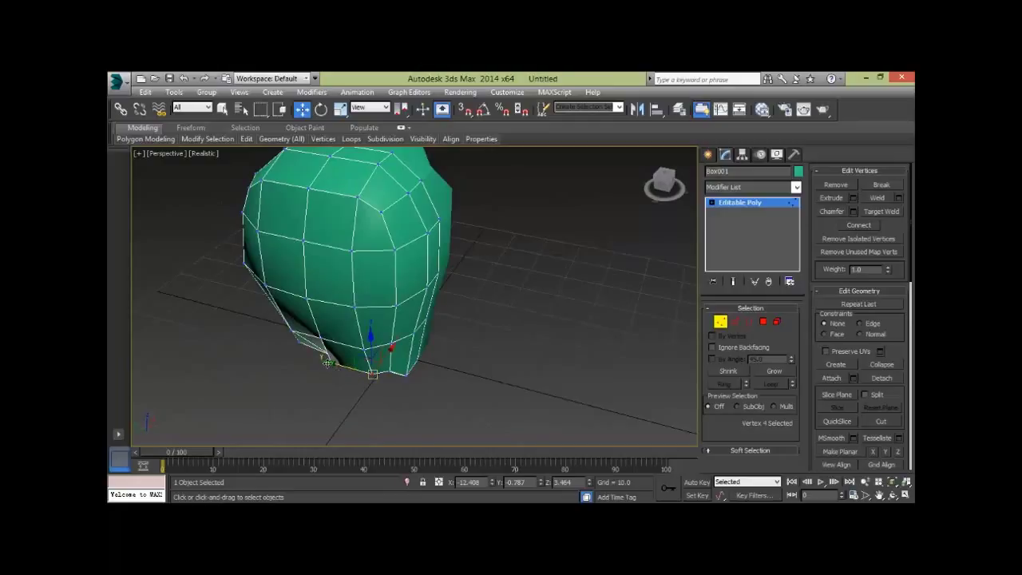
left_click(329, 361, "ctrl")
left_click_drag(366, 347, 372, 345)
Step: Raise the vertex at the head's lower corner
middle_click_drag(391, 370, 359, 345, "alt")
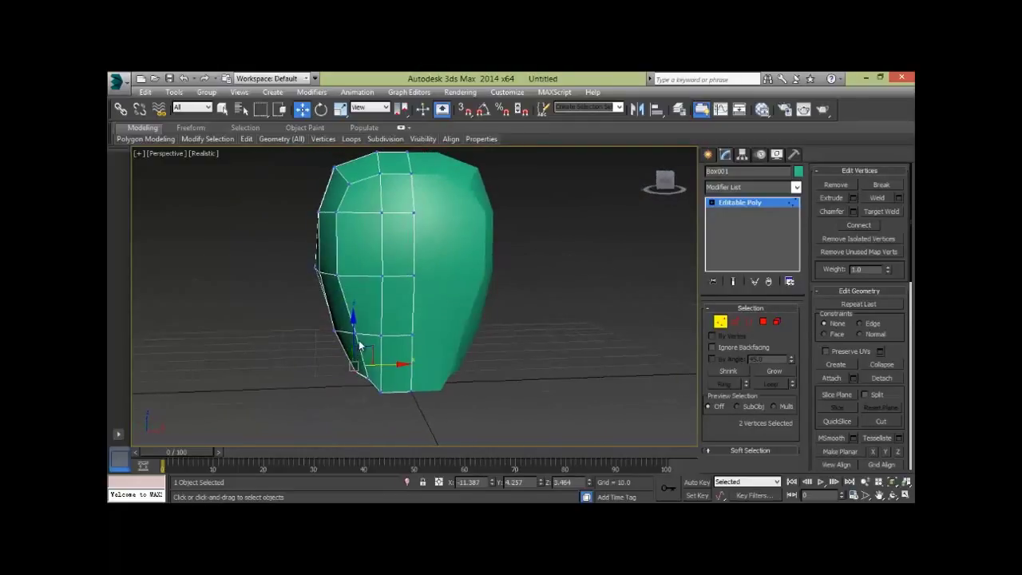
left_click(548, 338)
mouse_move(410, 439)
middle_mouse_down("alt")
mouse_move(485, 431)
mouse_move(284, 372)
middle_mouse_up("alt")
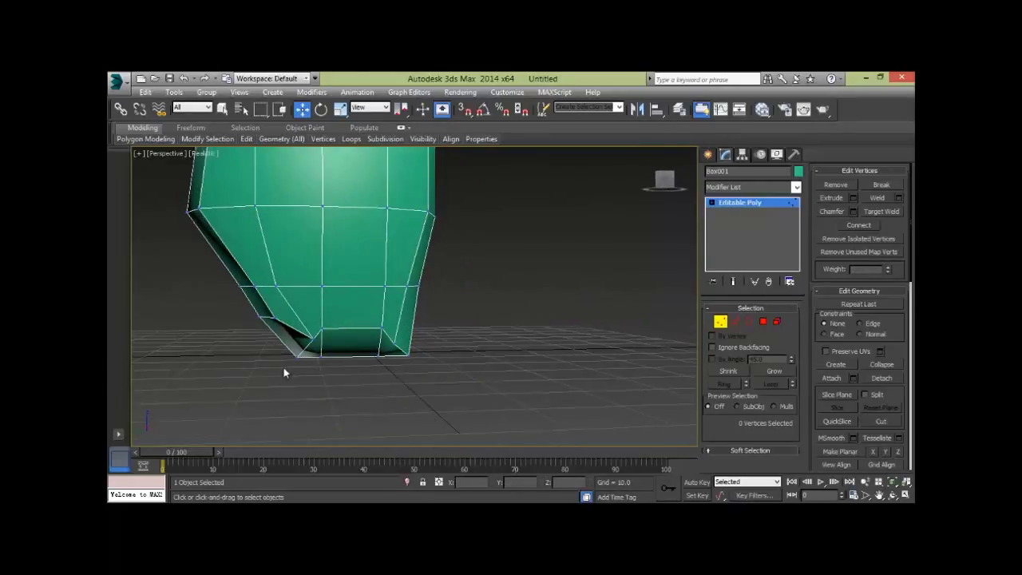
left_click(313, 337)
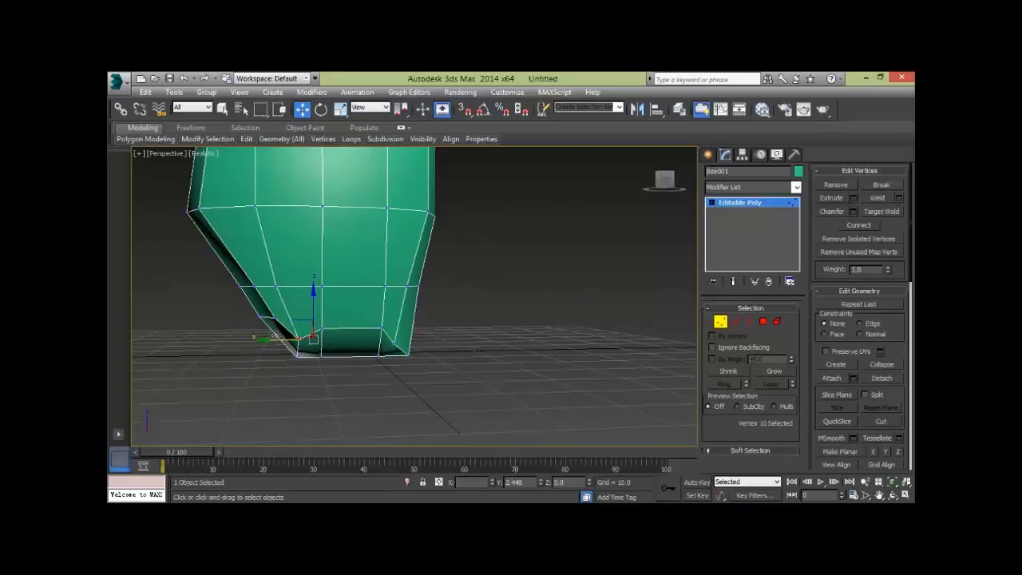
left_click_drag(304, 318, 293, 290)
Step: Slide a vertex at the bottom of the mesh inward
left_click(415, 347)
mouse_move(582, 343)
middle_mouse_down("alt")
mouse_move(472, 364)
mouse_move(559, 375)
mouse_move(542, 375)
middle_mouse_up("alt")
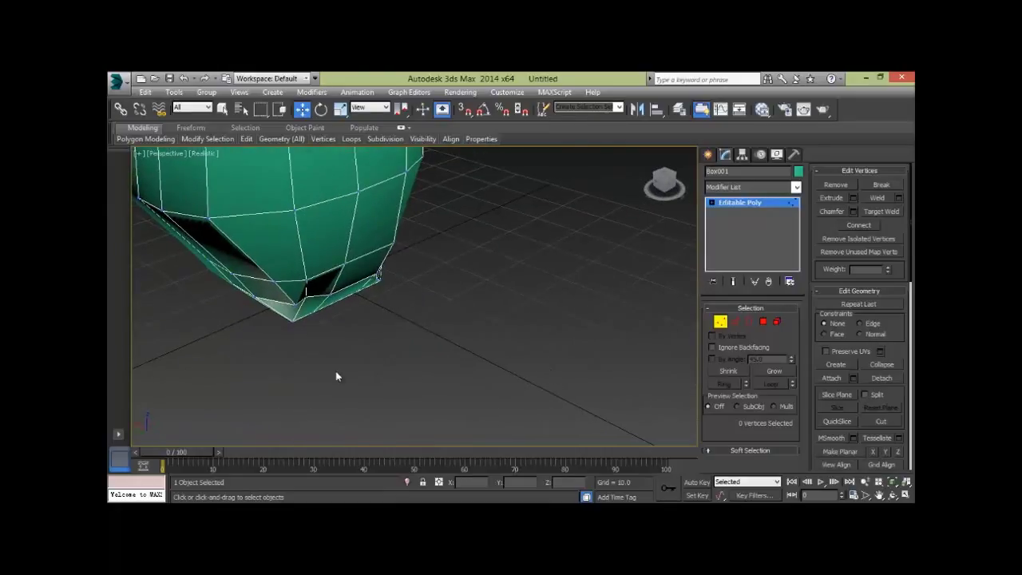
left_click(293, 307)
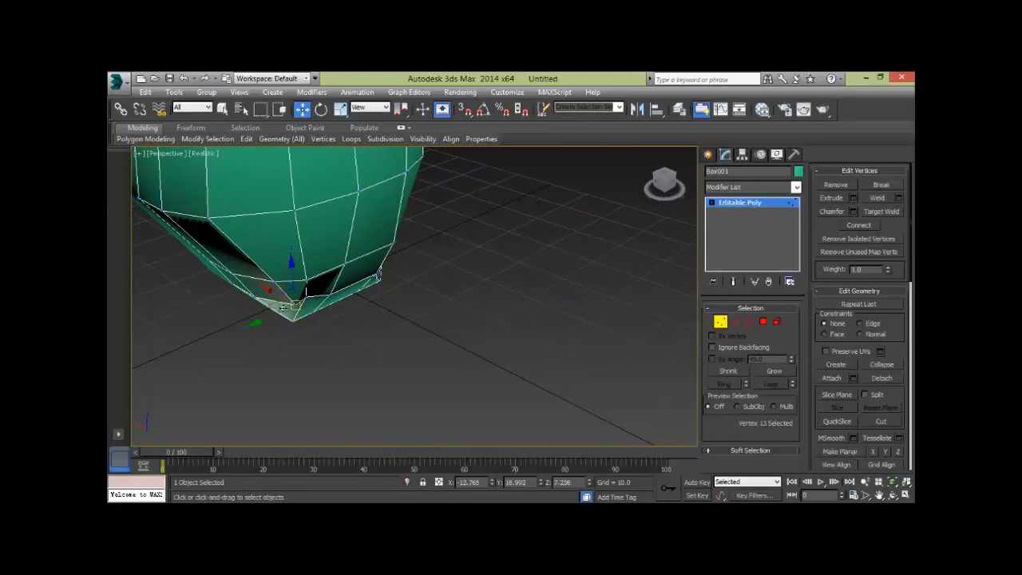
left_click_drag(267, 290, 257, 292)
mouse_move(415, 374)
middle_mouse_down("alt")
mouse_move(330, 338)
mouse_move(347, 350)
mouse_move(624, 367)
mouse_move(606, 347)
middle_mouse_up("alt")
Step: Move three left-edge vertices slightly inward, then select the lower vertex row
left_click(379, 377)
mouse_move(379, 254)
left_mouse_down()
mouse_move(350, 282)
mouse_move(345, 264)
left_mouse_up()
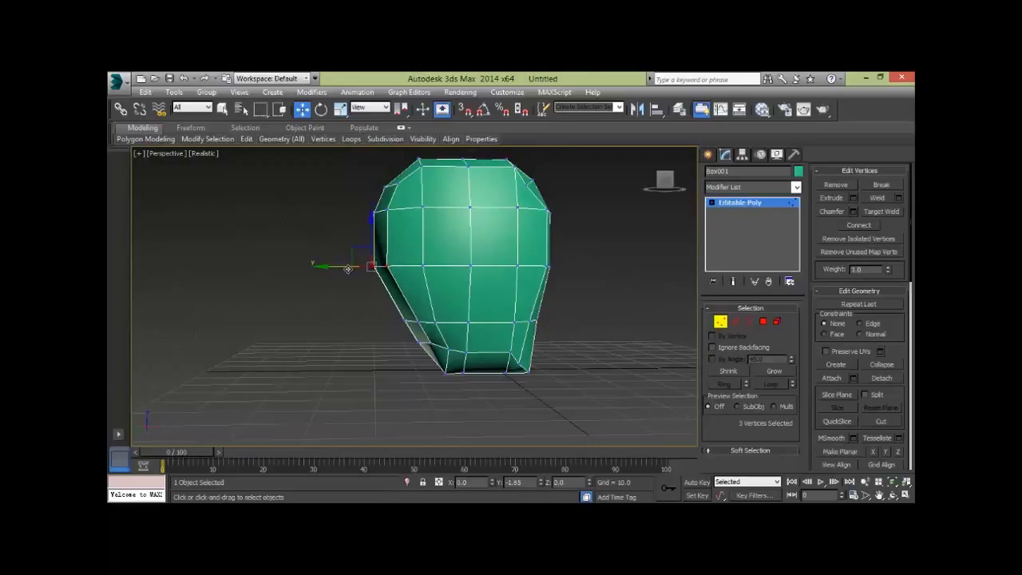
middle_click_drag(453, 330, 556, 320, "alt")
mouse_move(369, 341)
left_mouse_down()
mouse_move(351, 343)
mouse_move(347, 333)
left_mouse_up()
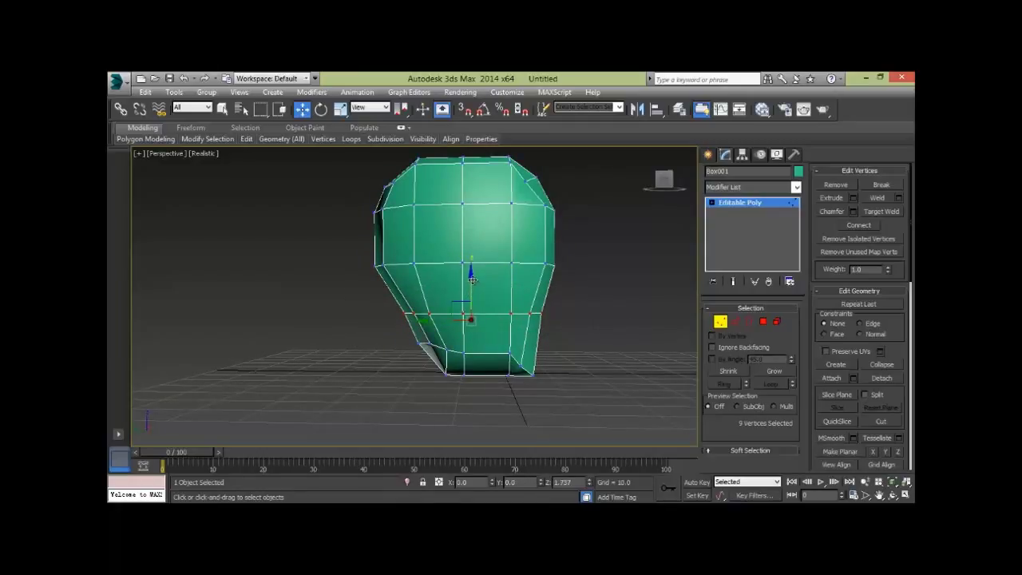
Step: Exit Vertex level and reselect the whole head object
left_click(598, 305)
mouse_move(598, 306)
middle_mouse_down("alt")
mouse_move(489, 389)
mouse_move(549, 392)
middle_mouse_up("alt")
left_click(720, 321)
left_click(628, 336)
mouse_move(627, 336)
middle_mouse_down("alt")
mouse_move(632, 376)
mouse_move(463, 294)
middle_mouse_up("alt")
left_click(463, 295)
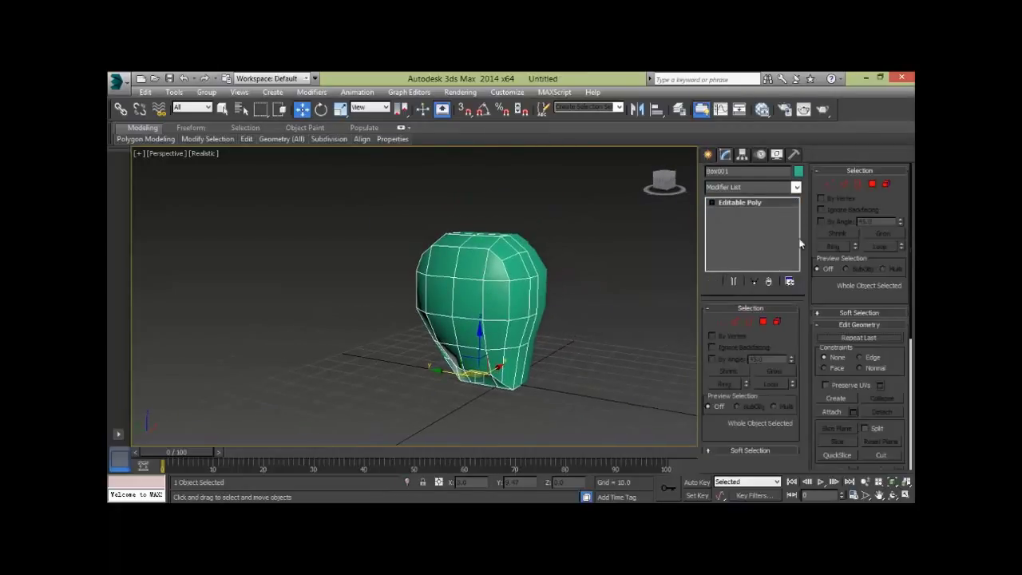
Step: At Vertex level, pull a top-edge vertex outward along X to round the side
scroll(820, 237, "down", 3)
left_click(721, 321)
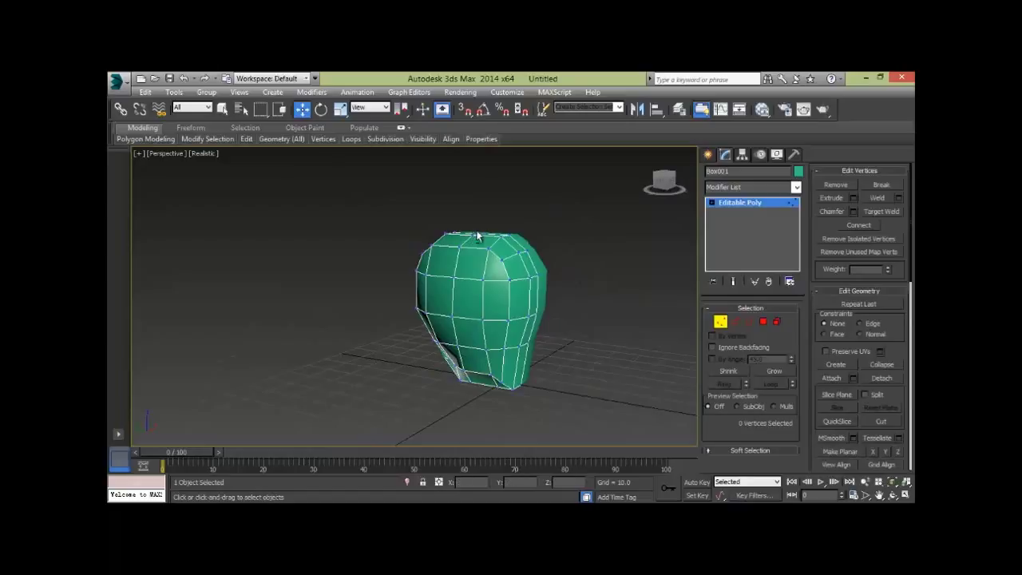
middle_click_drag(479, 240, 422, 179, "alt")
left_click_drag(448, 244, 448, 244)
mouse_move(533, 305)
middle_mouse_down("alt")
mouse_move(483, 291)
mouse_move(525, 315)
mouse_move(447, 317)
mouse_move(438, 304)
mouse_move(497, 322)
mouse_move(459, 264)
middle_mouse_up("alt")
left_click(444, 248)
mouse_move(468, 319)
middle_mouse_down("alt")
mouse_move(470, 358)
mouse_move(652, 329)
middle_mouse_up("alt")
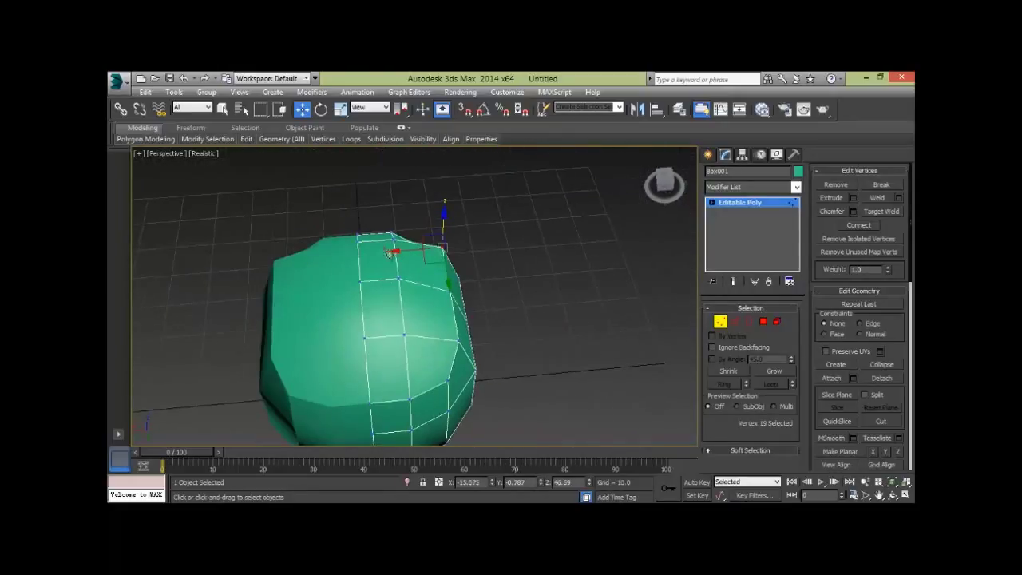
left_click_drag(404, 251, 387, 253)
Step: Nudge another top-edge vertex along X to round the crown of the skull
mouse_move(559, 356)
middle_mouse_down("alt")
mouse_move(511, 316)
mouse_move(541, 316)
mouse_move(504, 341)
middle_mouse_up("alt")
left_click(476, 334)
left_click_drag(439, 343, 424, 343)
mouse_move(424, 343)
middle_mouse_down("alt")
mouse_move(411, 342)
mouse_move(533, 317)
middle_mouse_up("alt")
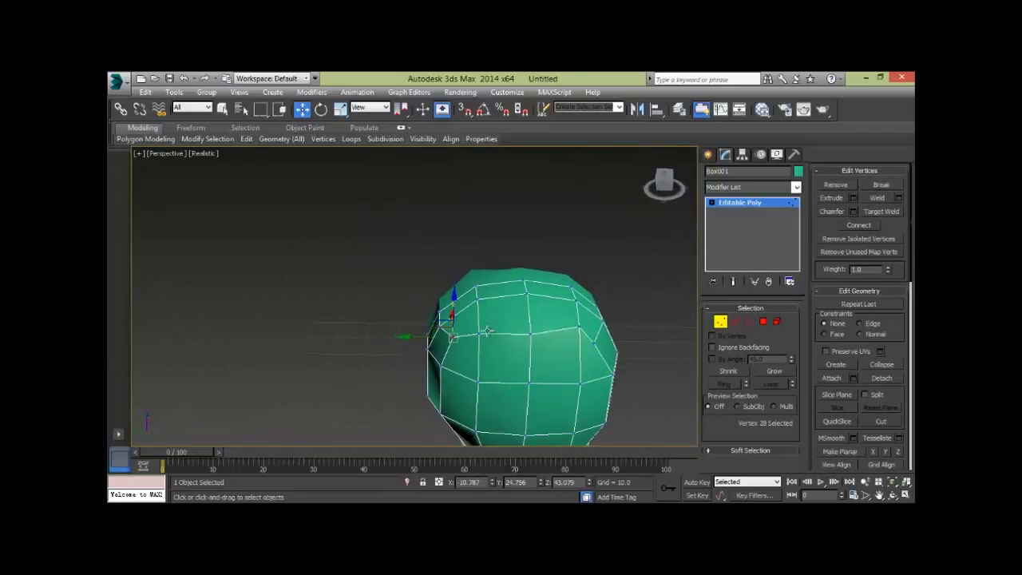
mouse_move(545, 360)
middle_mouse_down("alt")
mouse_move(650, 338)
mouse_move(433, 364)
middle_mouse_up("alt")
left_click_drag(439, 334, 422, 334)
mouse_move(422, 334)
middle_mouse_down("alt")
mouse_move(563, 337)
mouse_move(472, 354)
mouse_move(556, 372)
mouse_move(400, 369)
mouse_move(519, 342)
mouse_move(536, 358)
mouse_move(507, 339)
middle_mouse_up("alt")
Step: Select two vertices on the forehead edge from a side view, then clear them
left_click(564, 337)
middle_click_drag(372, 375, 410, 298, "alt")
left_click(405, 296)
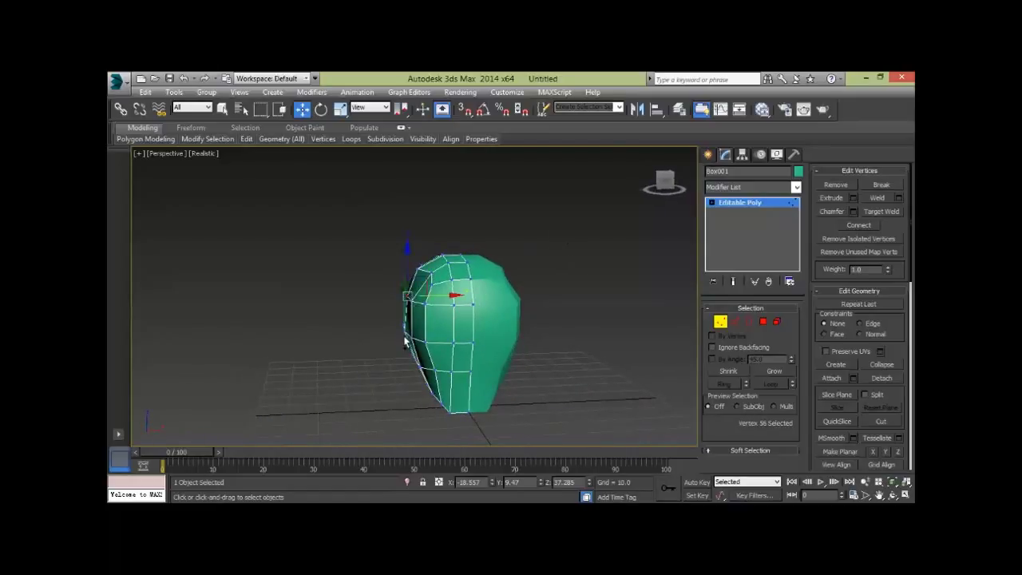
left_click(406, 332, "ctrl")
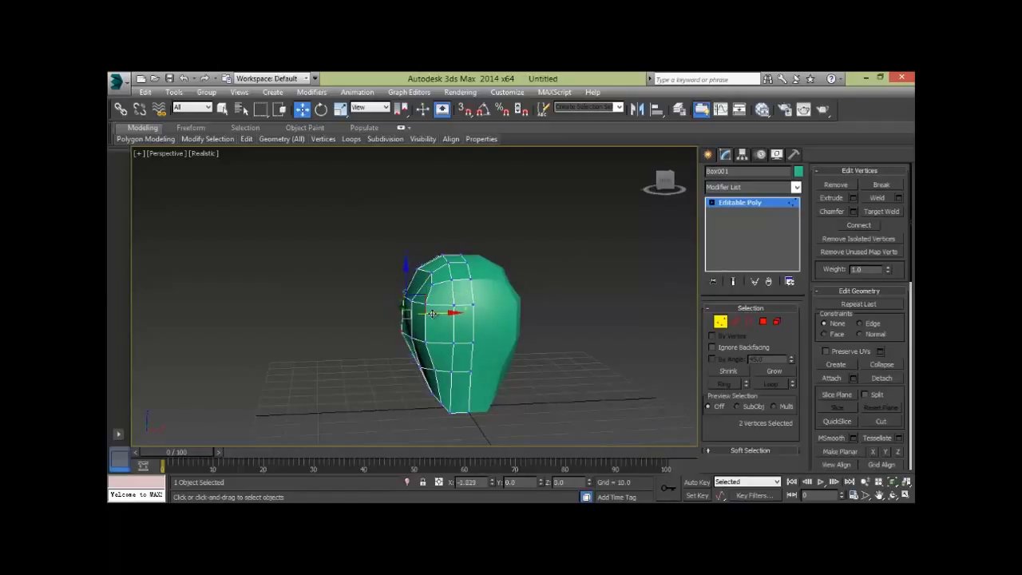
left_click(495, 376)
Step: Exit Vertex level and deselect the head
mouse_move(494, 376)
middle_mouse_down("alt")
mouse_move(449, 371)
mouse_move(488, 371)
mouse_move(556, 416)
middle_mouse_up("alt")
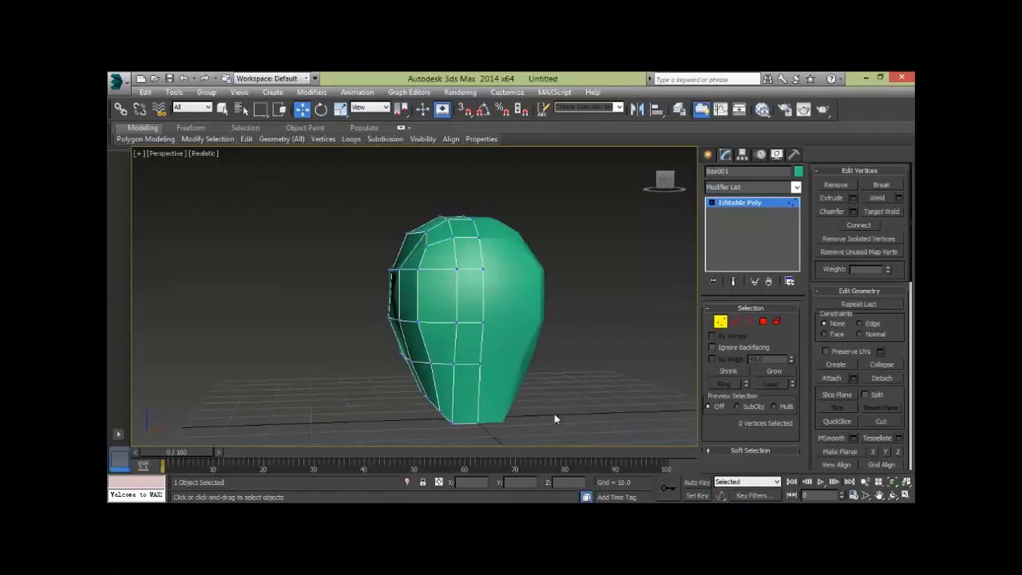
left_click(721, 321)
left_click(577, 354)
mouse_move(487, 376)
middle_mouse_down("alt")
mouse_move(488, 360)
mouse_move(461, 332)
middle_mouse_up("alt")
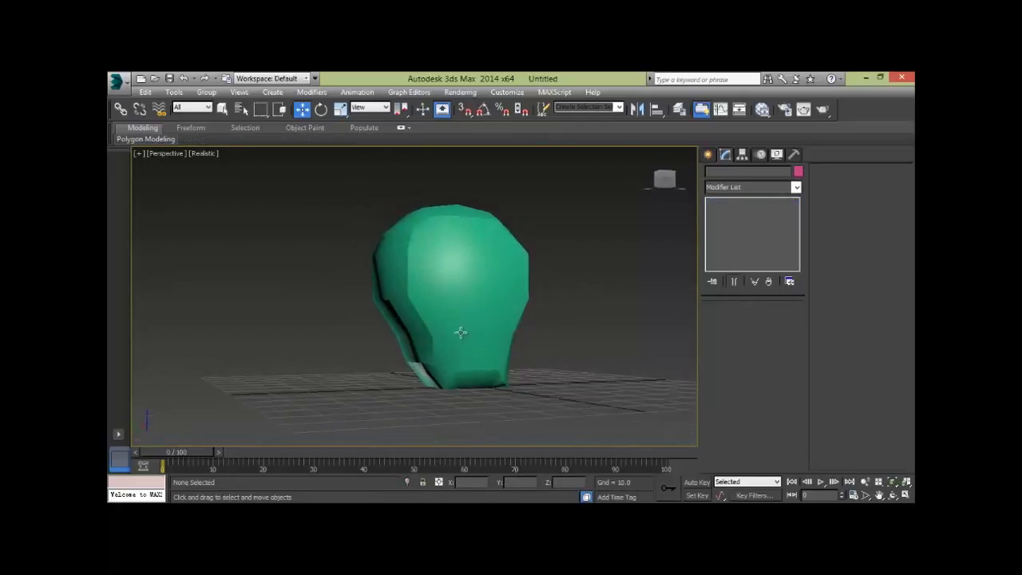
Step: Add a TurboSmooth modifier to the head from the modifier list
left_click(461, 332)
middle_click_drag(597, 360, 630, 351, "alt")
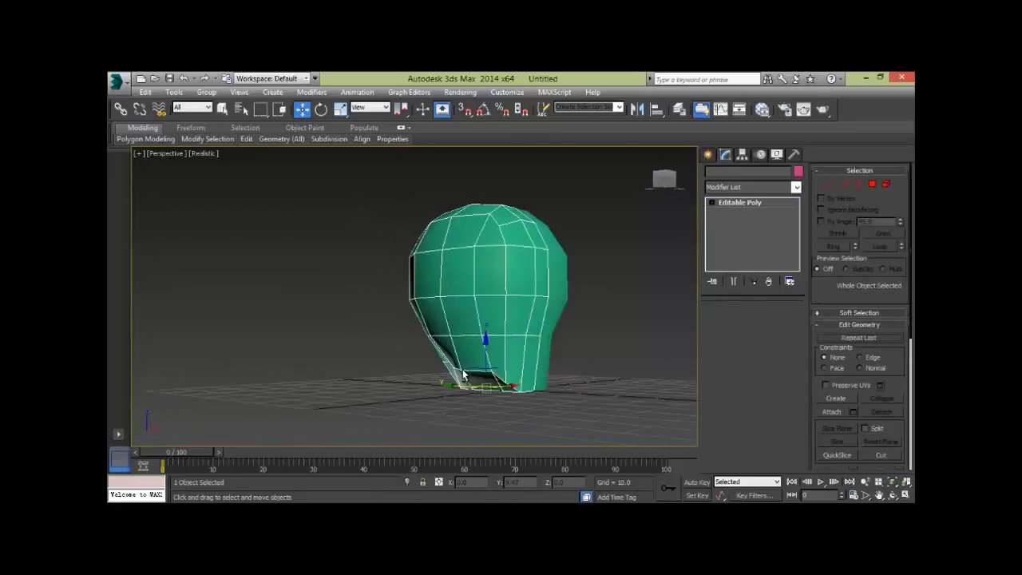
left_click(780, 187)
key("t")
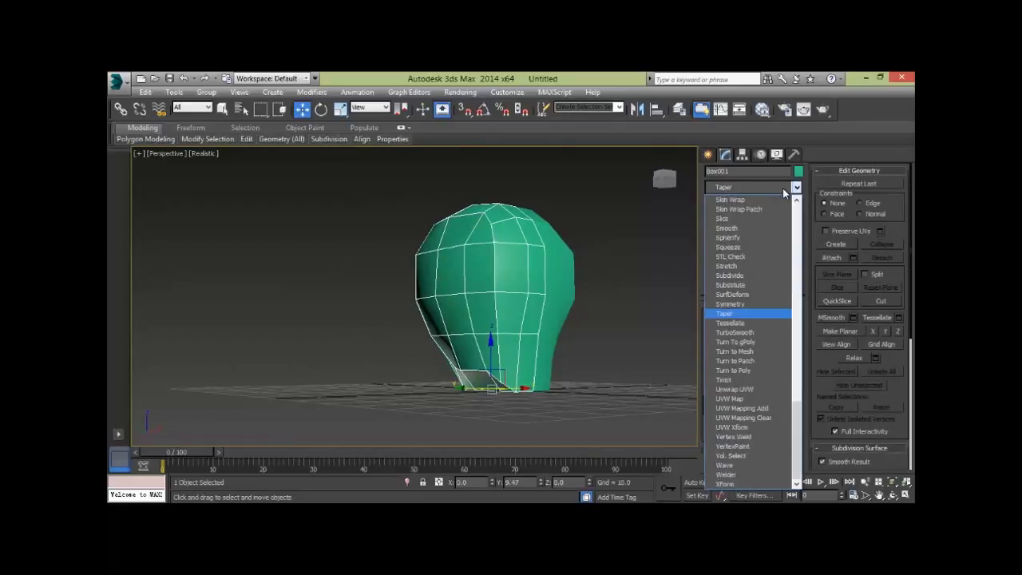
left_click(751, 332)
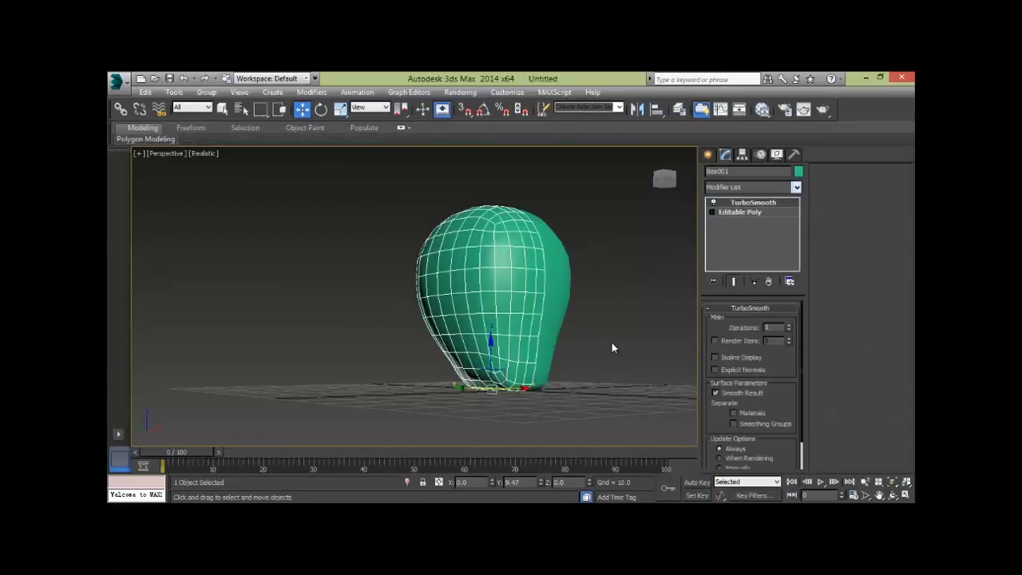
Step: Turn on Isoline Display and set TurboSmooth Iterations to 2
middle_click_drag(581, 342, 591, 336, "alt")
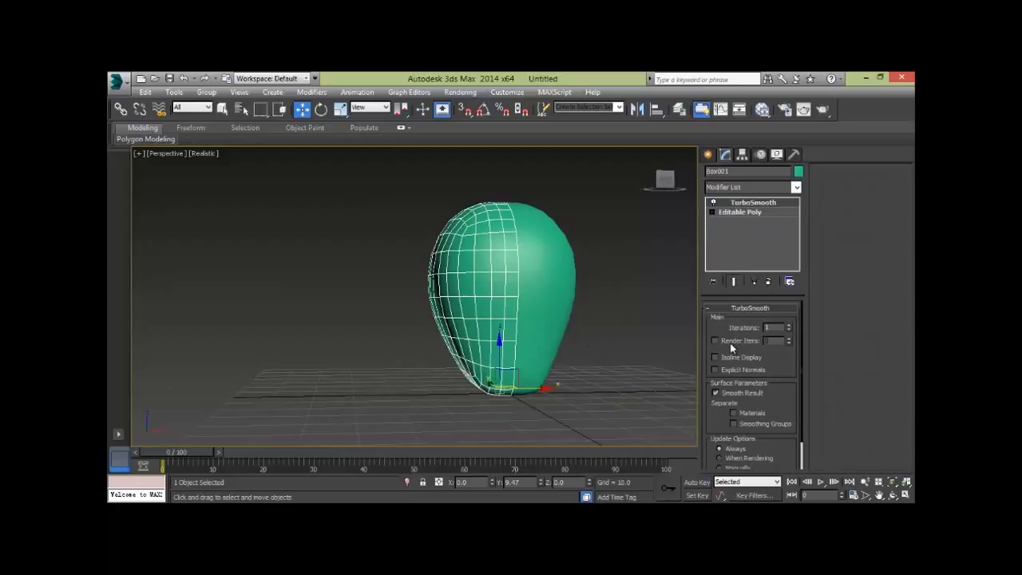
left_click(729, 357)
left_click(788, 325)
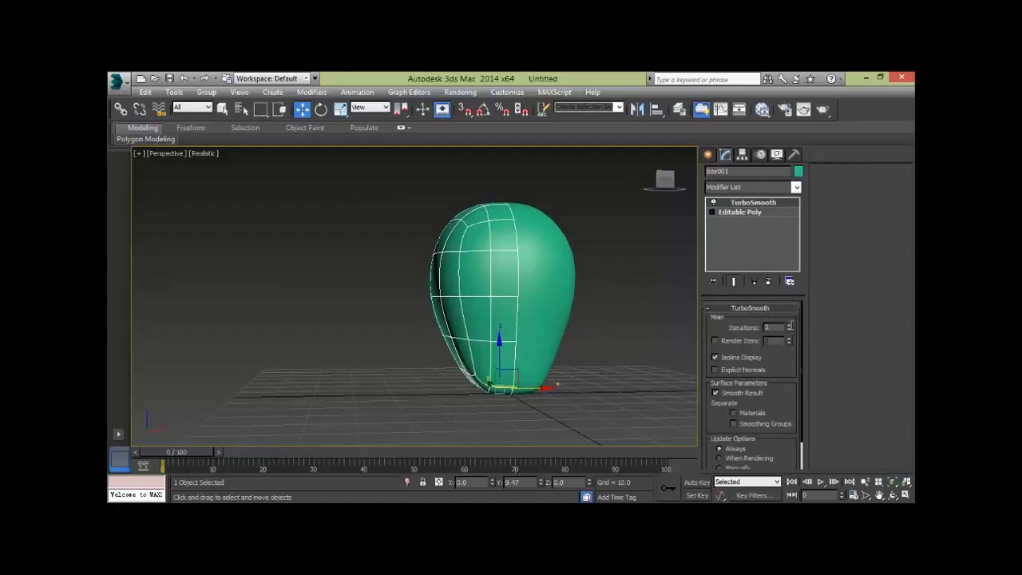
middle_click_drag(580, 327, 604, 310, "alt")
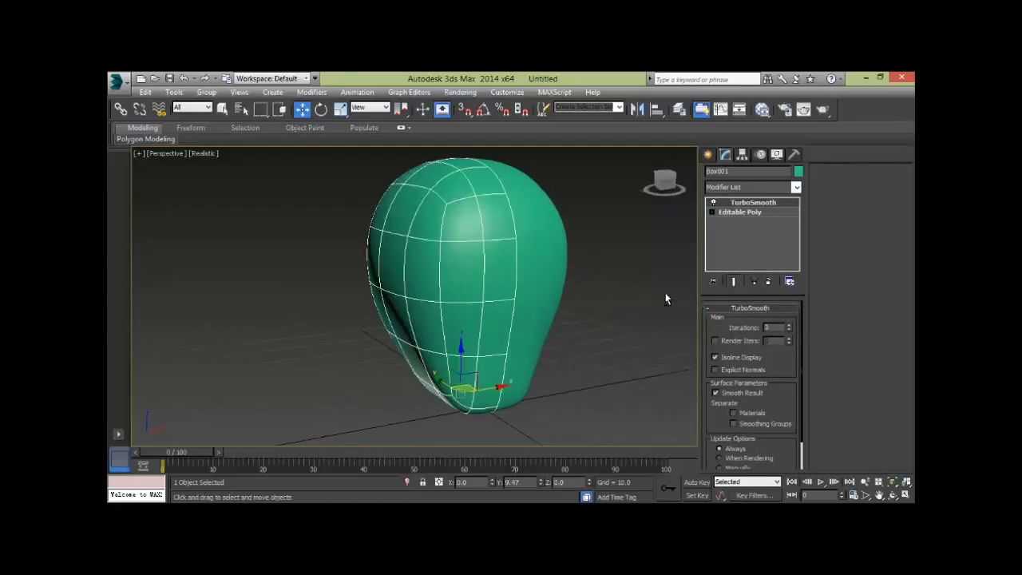
left_click(604, 311)
left_click(429, 306)
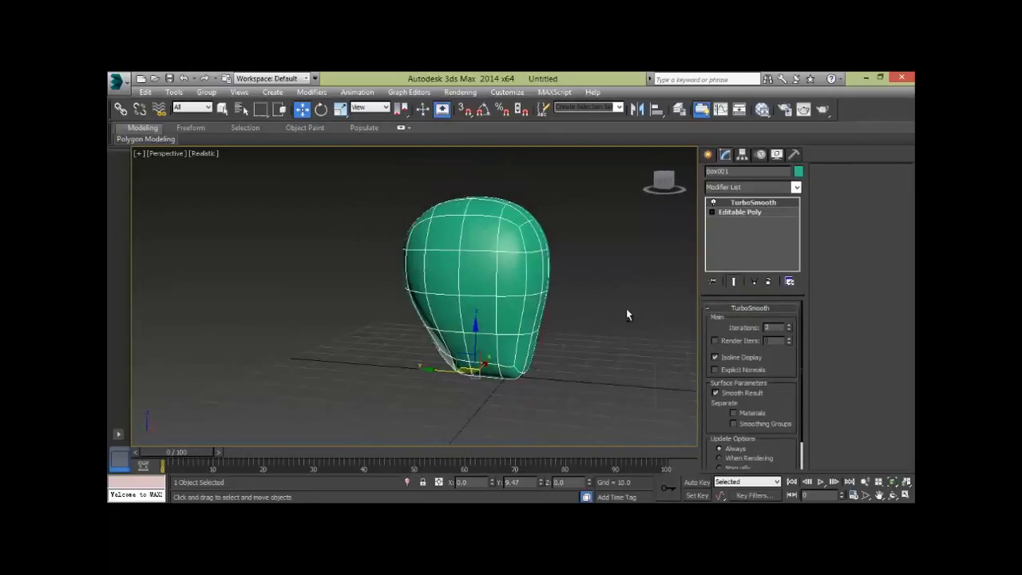
middle_click_drag(628, 312, 567, 310, "alt")
Step: Select Editable Poly with Show End Result on and enter Vertex mode
left_click(740, 212)
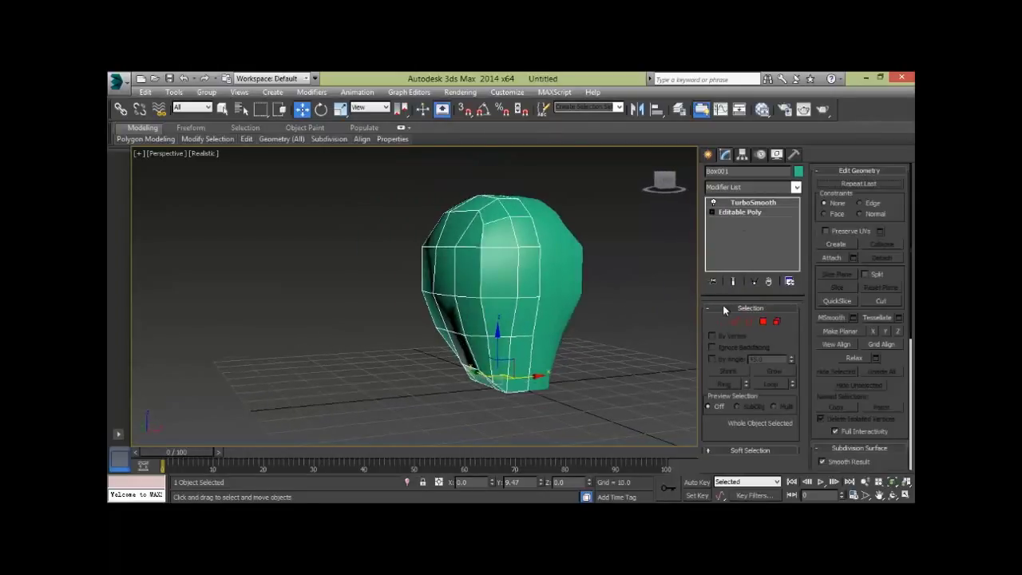
left_click(733, 281)
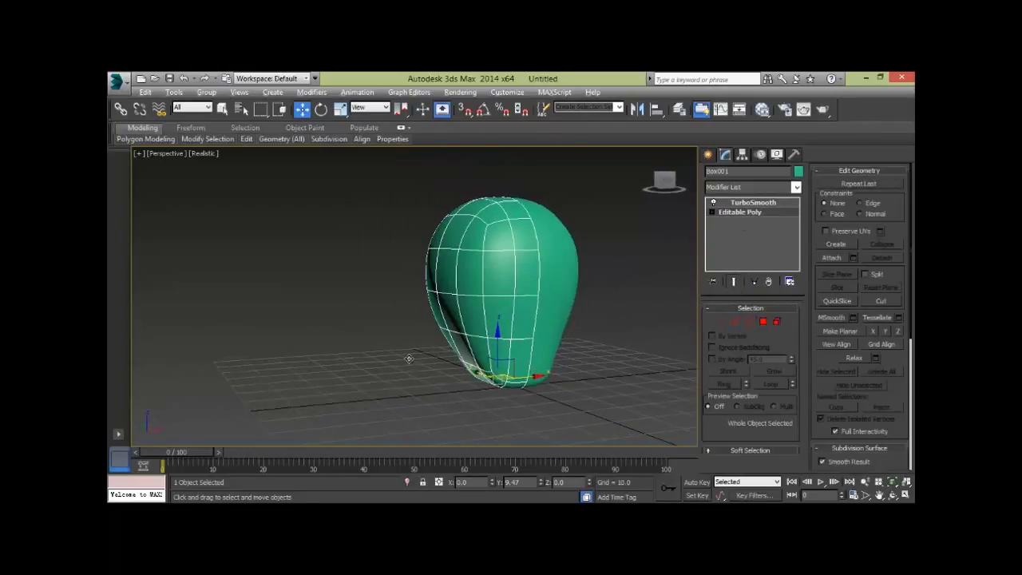
scroll(408, 358, "up", 3)
left_click(726, 321)
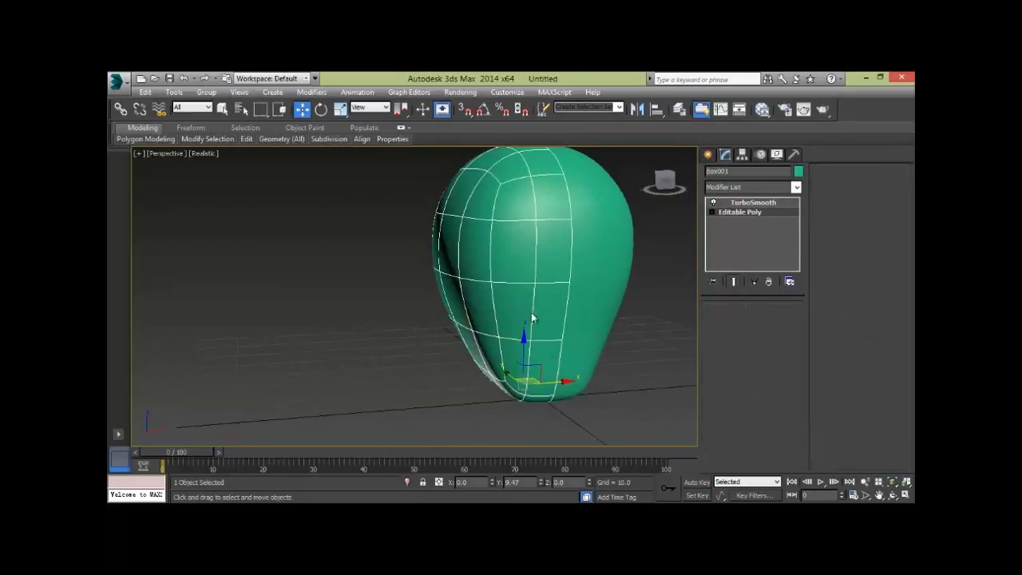
scroll(568, 311, "up", 2)
mouse_move(567, 311)
middle_mouse_down("alt")
mouse_move(612, 319)
mouse_move(570, 333)
mouse_move(570, 319)
mouse_move(511, 281)
mouse_move(634, 354)
middle_mouse_up("alt")
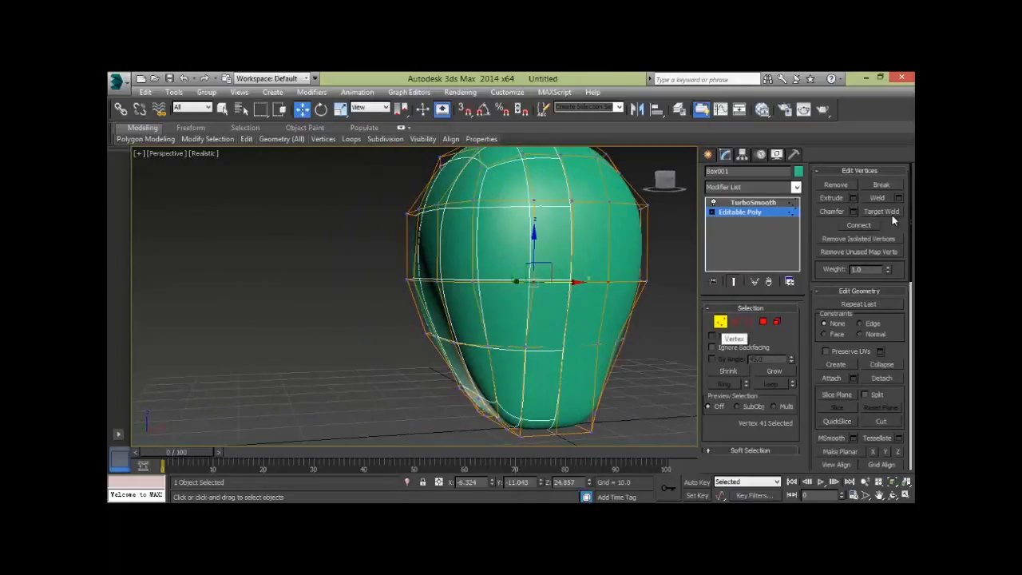
Step: Try chamfering a vertex into a diamond of four, then undo it
left_click(831, 211)
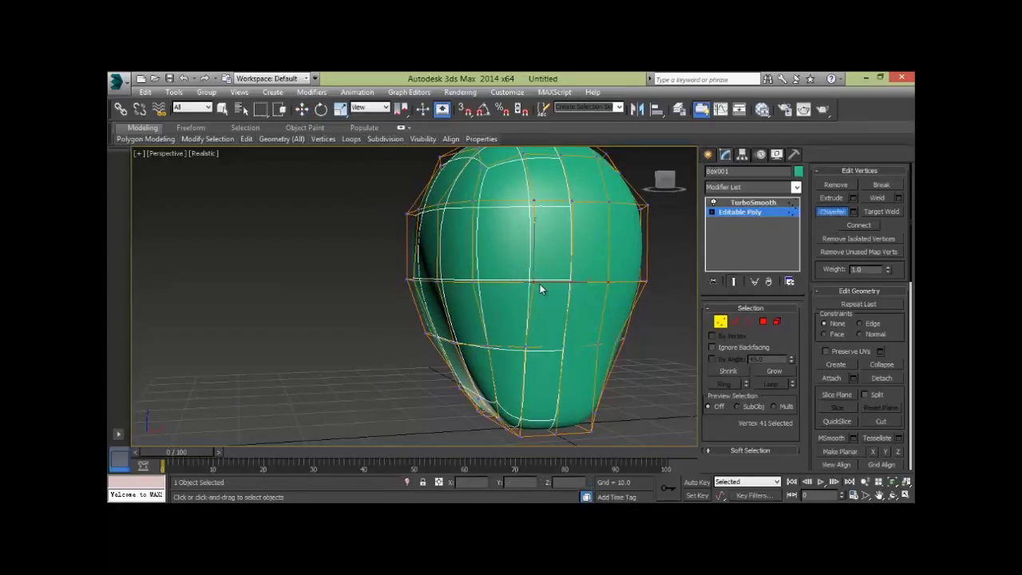
left_click_drag(533, 281, 536, 259)
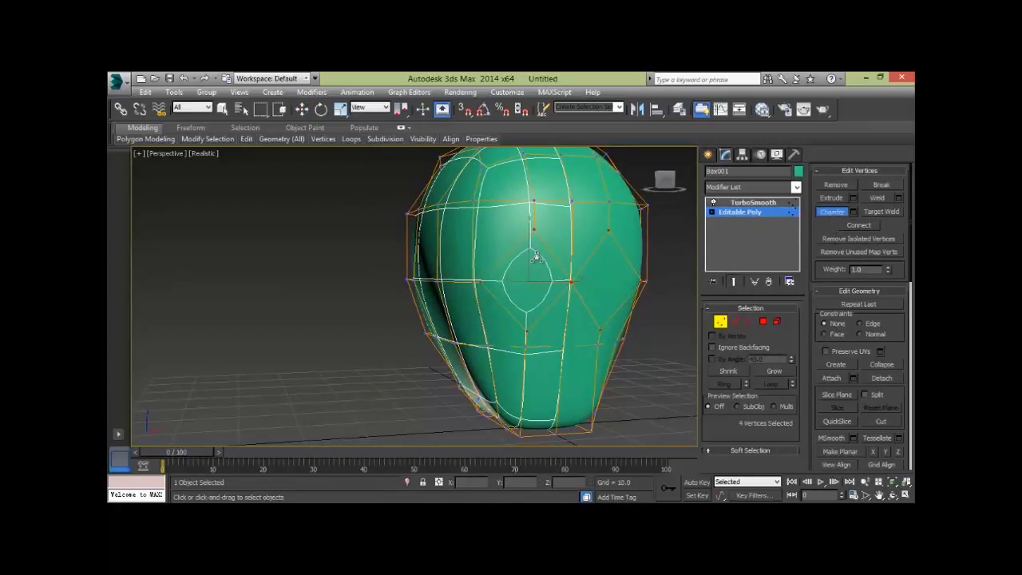
middle_click_drag(537, 260, 632, 292, "alt")
key("ctrl+z")
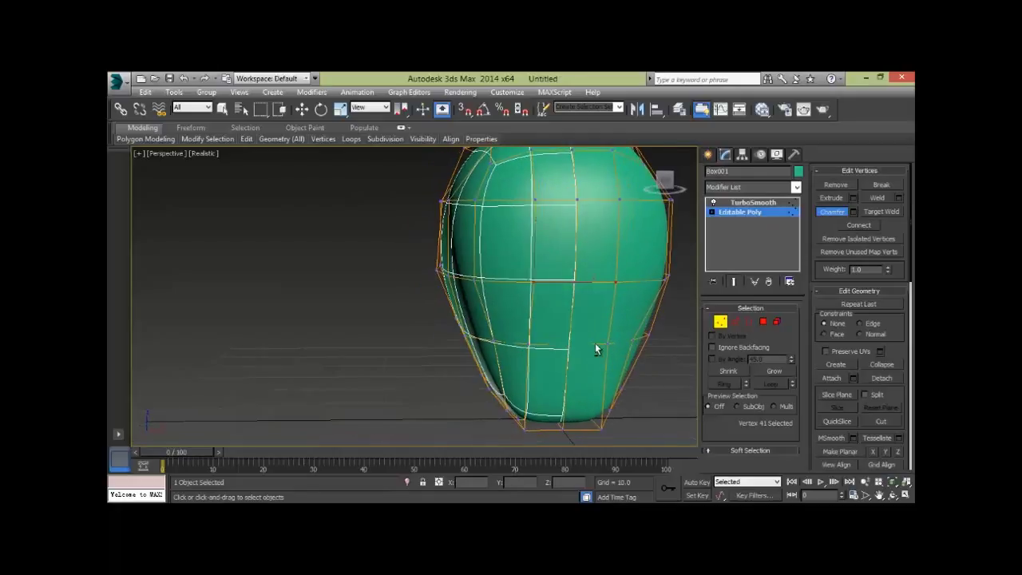
Step: Select a 2x2 block of front faces at Polygon level and inset it
left_click(721, 322)
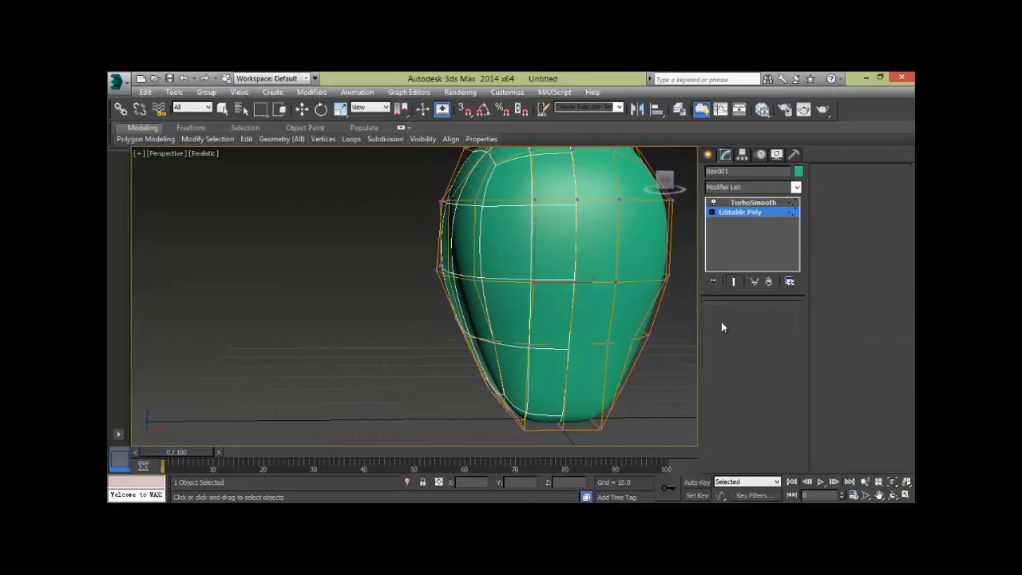
key("4")
left_click(547, 304)
left_click(552, 240, "ctrl")
left_click(507, 240, "ctrl")
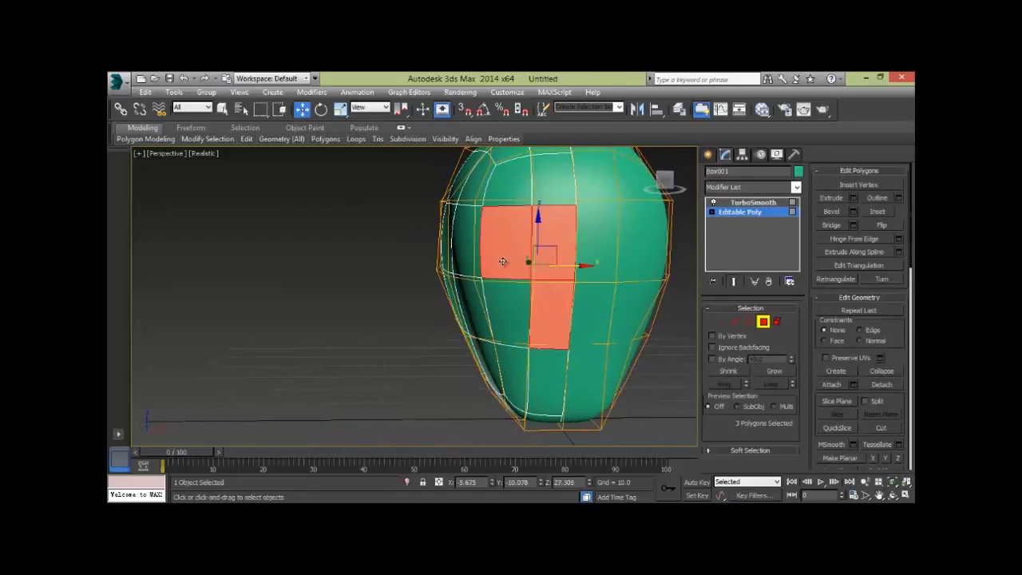
left_click(507, 315, "ctrl")
left_click(878, 212)
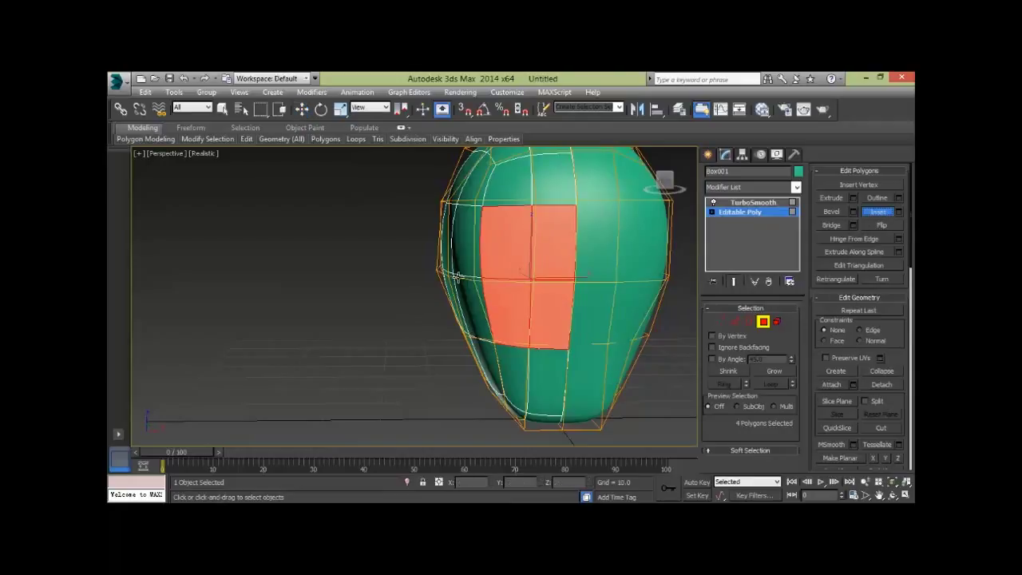
left_click_drag(554, 262, 554, 263)
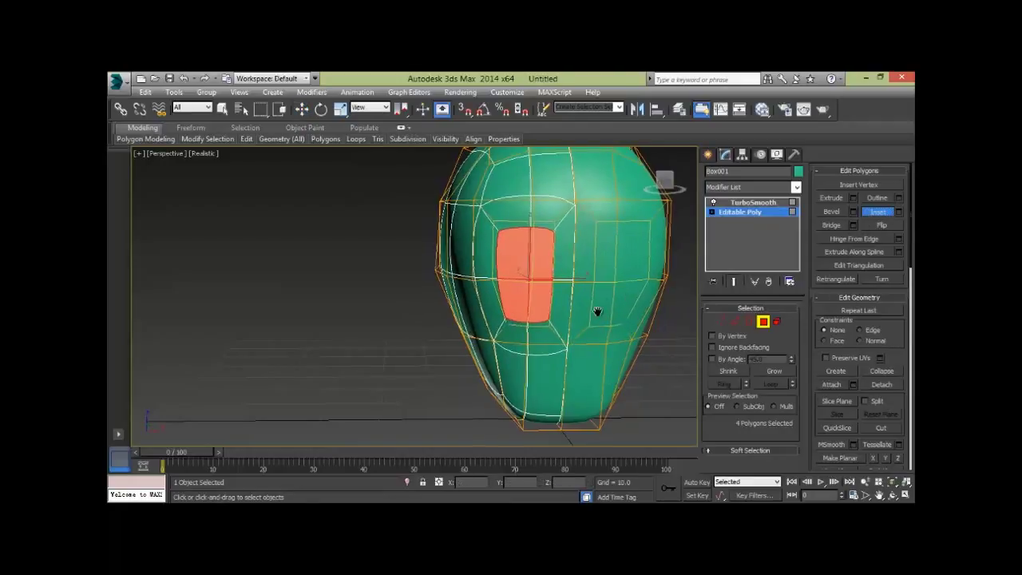
scroll(598, 312, "down", 3)
middle_click_drag(598, 312, 618, 300, "alt")
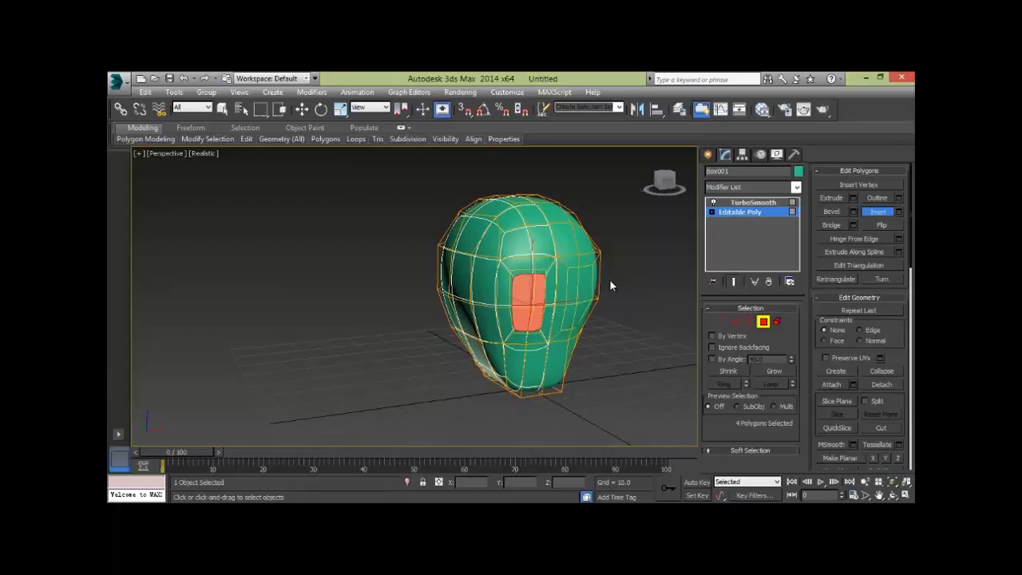
mouse_move(558, 281)
middle_mouse_down("alt")
mouse_move(623, 276)
mouse_move(544, 302)
middle_mouse_up("alt")
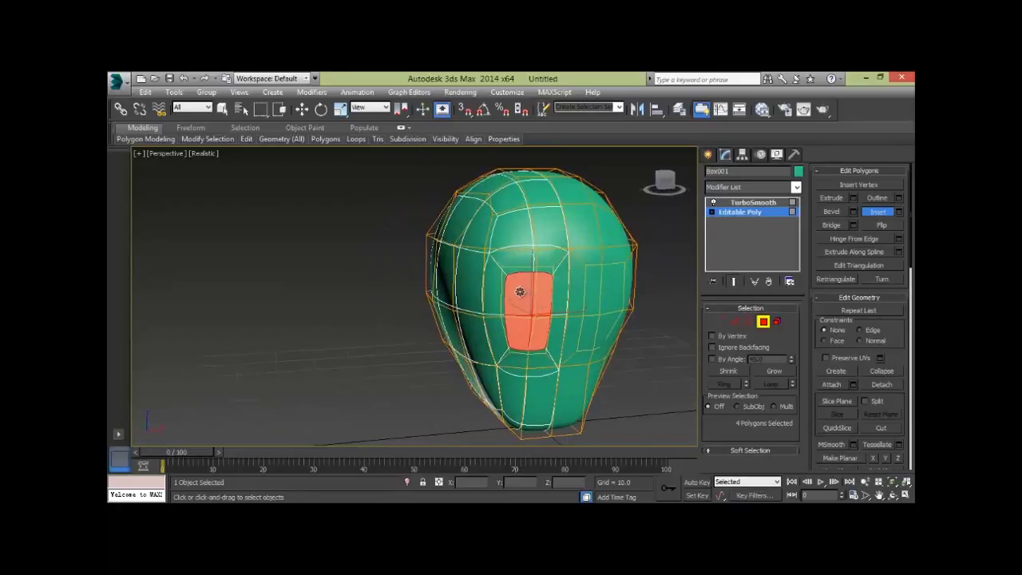
Step: Extrude the inset faces inward to carve the eye sockets
key("shift+e")
left_click_drag(520, 297, 522, 304)
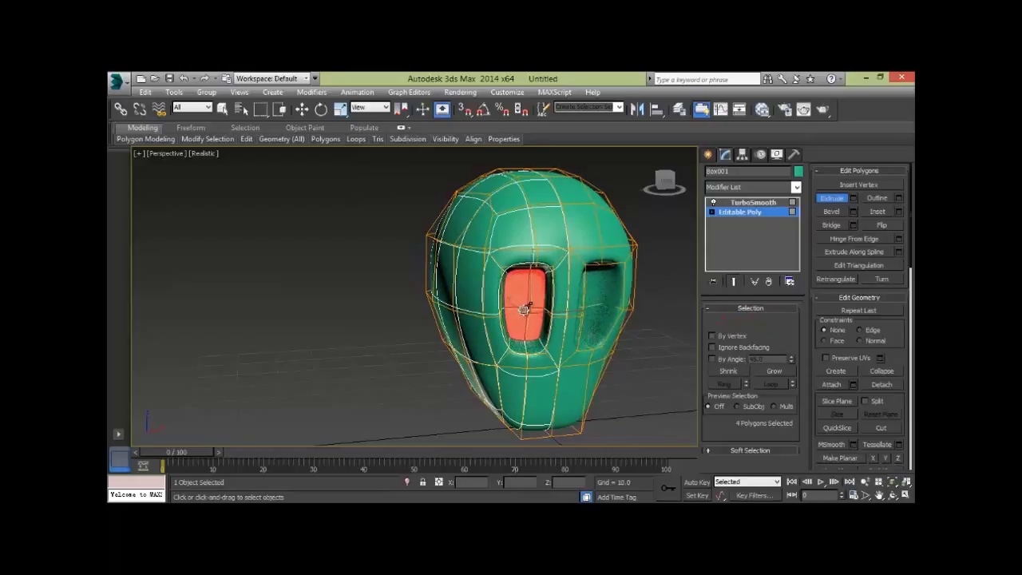
middle_click_drag(523, 304, 624, 299, "alt")
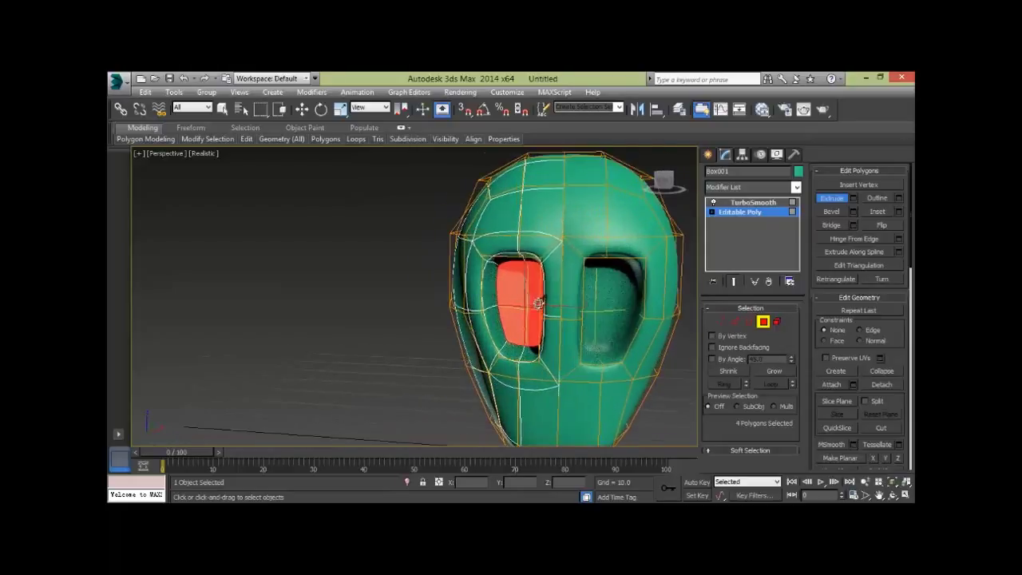
scroll(635, 327, "up", 3)
middle_click_drag(647, 360, 578, 321, "alt")
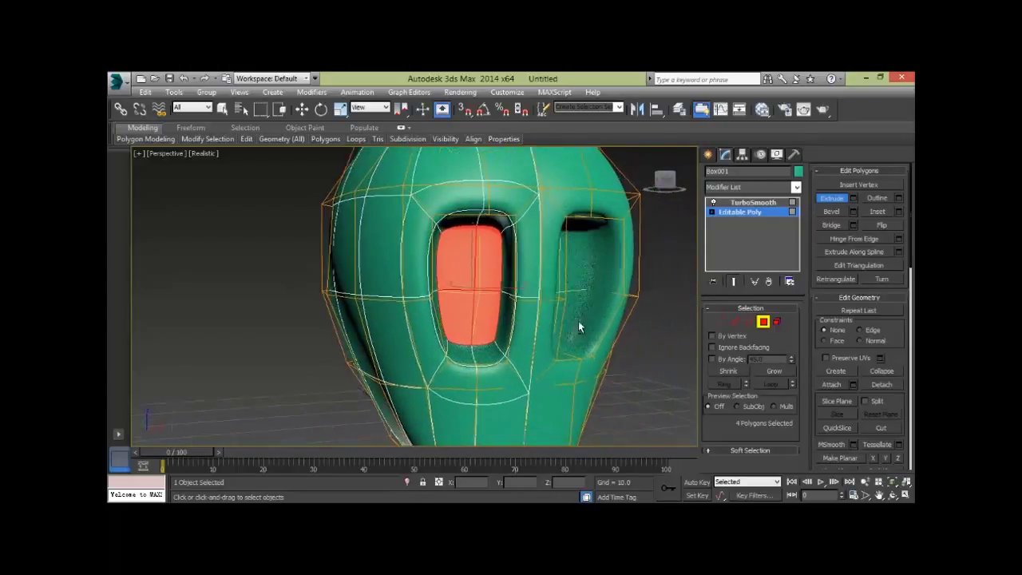
scroll(579, 322, "down", 4)
Step: In wireframe at Vertex level, lift three vertices near the top of the head on Z
left_click(720, 321)
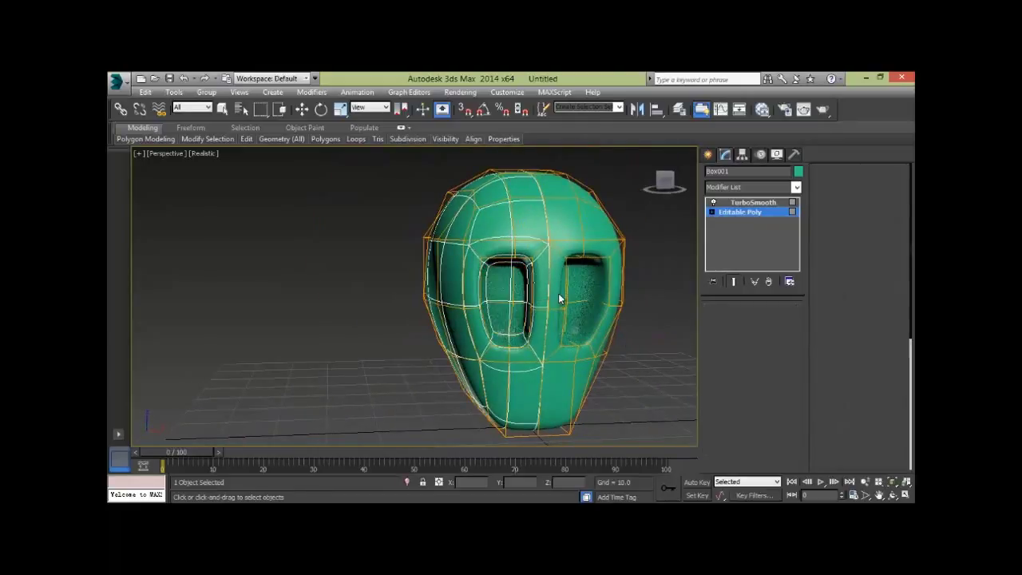
middle_click_drag(535, 301, 527, 298, "alt")
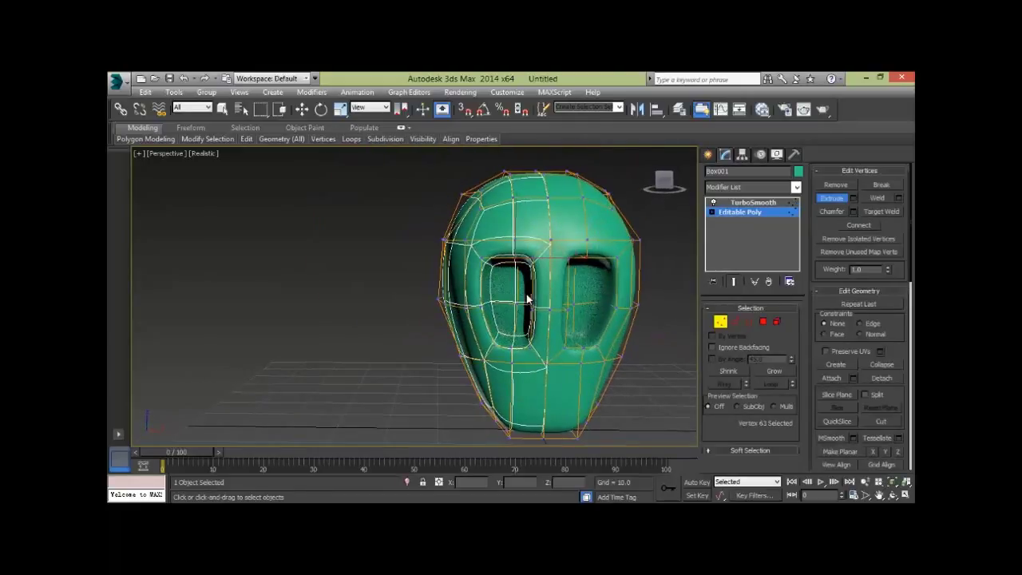
key("w")
scroll(511, 275, "up", 3)
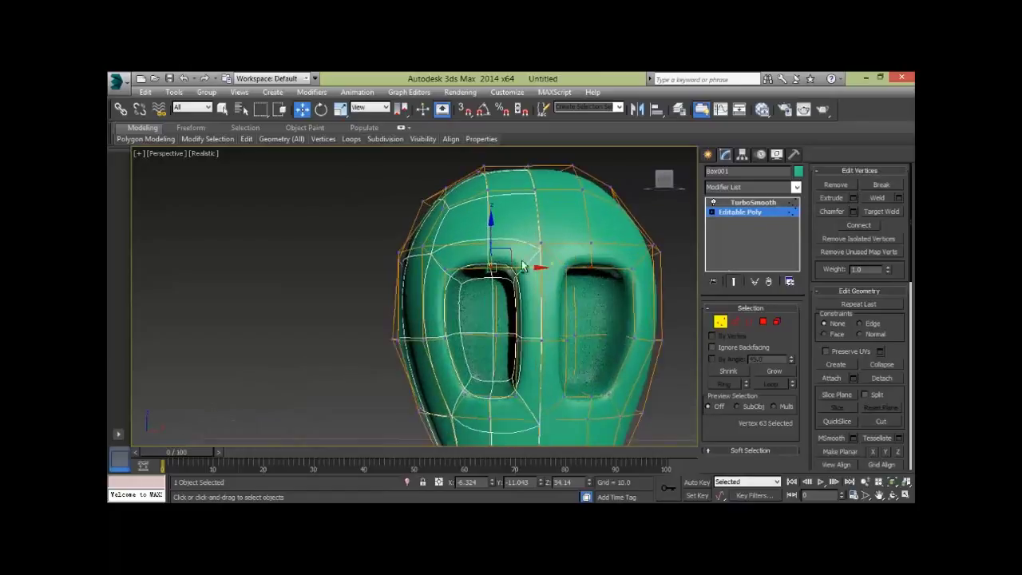
scroll(503, 277, "up", 1)
key("F3")
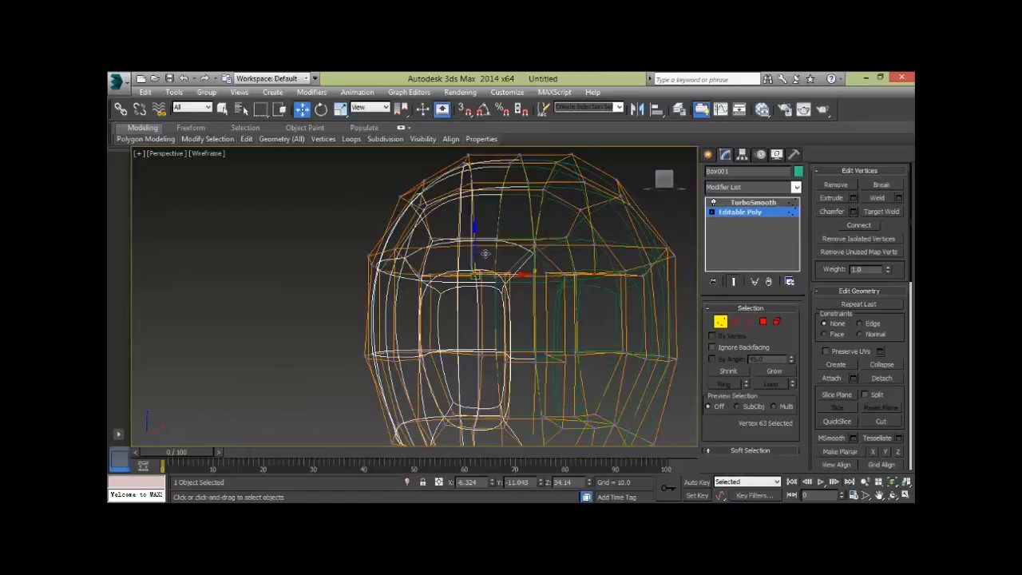
mouse_move(492, 237)
left_mouse_down("ctrl")
mouse_move(480, 242)
mouse_move(478, 215)
left_mouse_up("ctrl")
middle_click_drag(478, 215, 480, 357, "alt")
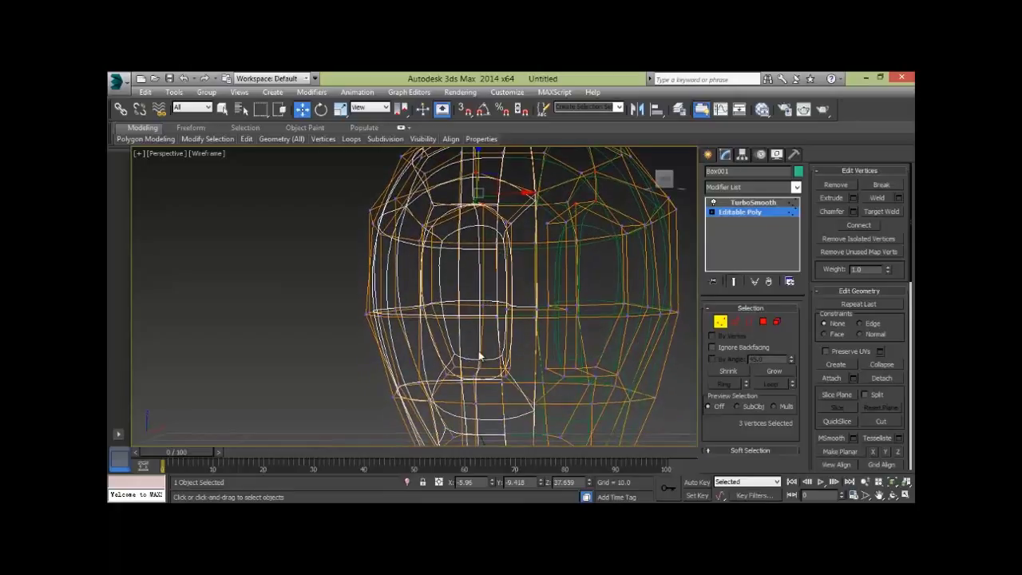
Step: Select two other vertices, then clear the selection and leave Vertex level
mouse_move(473, 389)
left_mouse_down()
mouse_move(477, 343)
mouse_move(516, 299)
mouse_move(535, 320)
left_mouse_up()
left_click(522, 349)
scroll(478, 299, "down", 2)
scroll(603, 296, "down", 3)
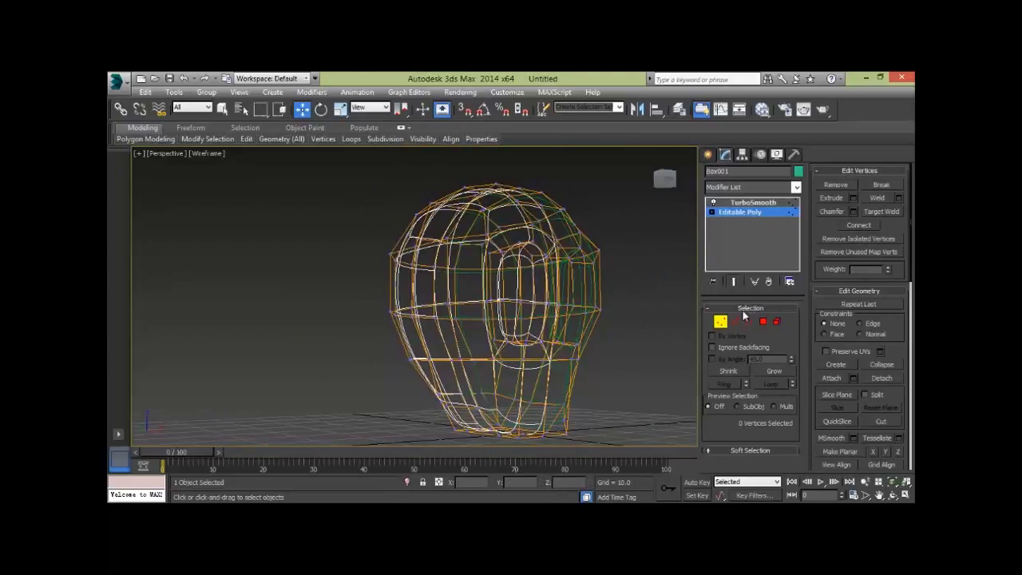
left_click(720, 320)
left_click(623, 367)
Step: Switch back to Realistic shading with F3 and review the smoothed head's sockets
middle_click_drag(692, 353, 707, 337, "alt")
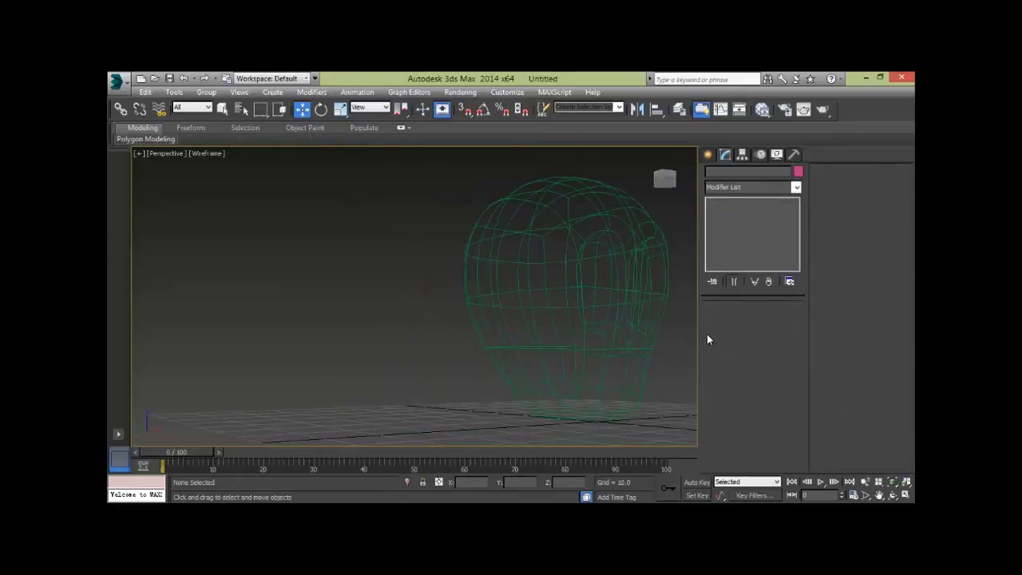
key("F3")
middle_click_drag(589, 358, 581, 392, "alt")
scroll(573, 386, "up", 5)
scroll(572, 386, "down", 3)
mouse_move(477, 368)
middle_mouse_down("alt")
mouse_move(540, 358)
mouse_move(468, 358)
middle_mouse_up("alt")
scroll(310, 260, "up", 1)
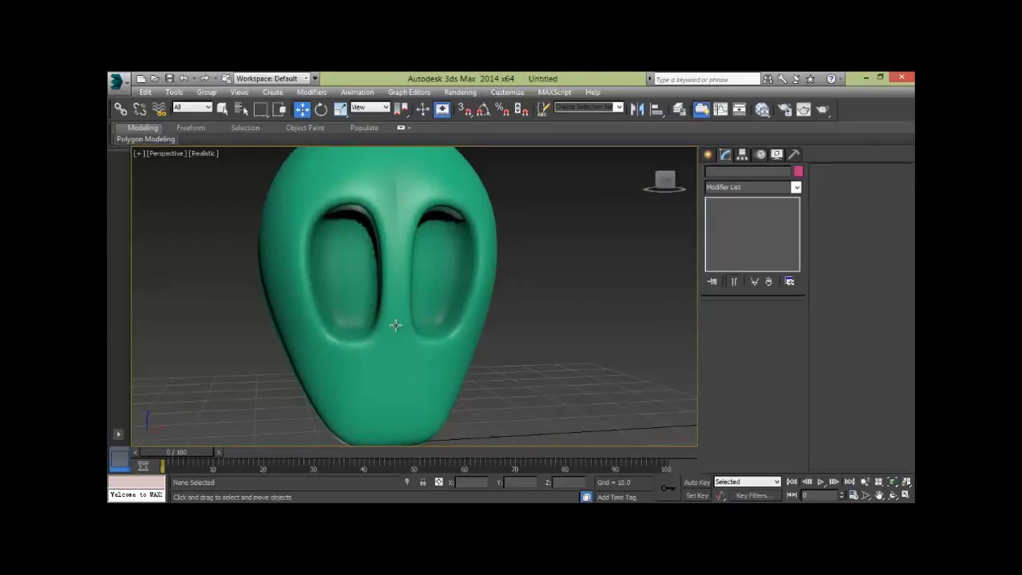
Step: On the base Editable Poly, move 15 selected vertices upward, then undo the move
left_click(396, 325)
left_click(712, 212)
left_click(739, 211)
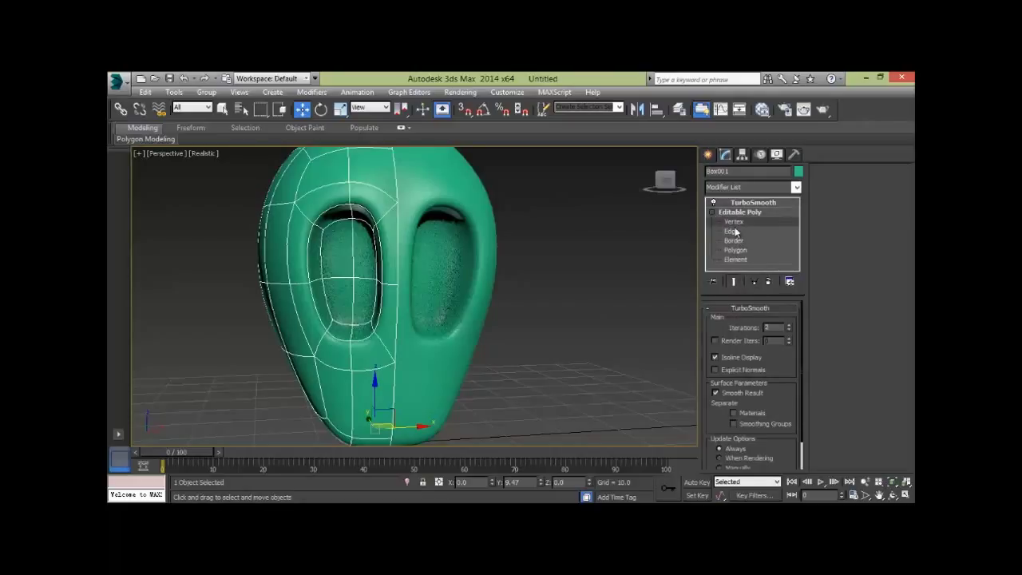
mouse_move(522, 305)
middle_mouse_down("alt")
mouse_move(652, 312)
mouse_move(503, 319)
middle_mouse_up("alt")
key("1")
left_click_drag(302, 367, 312, 360)
left_click_drag(424, 293, 421, 285)
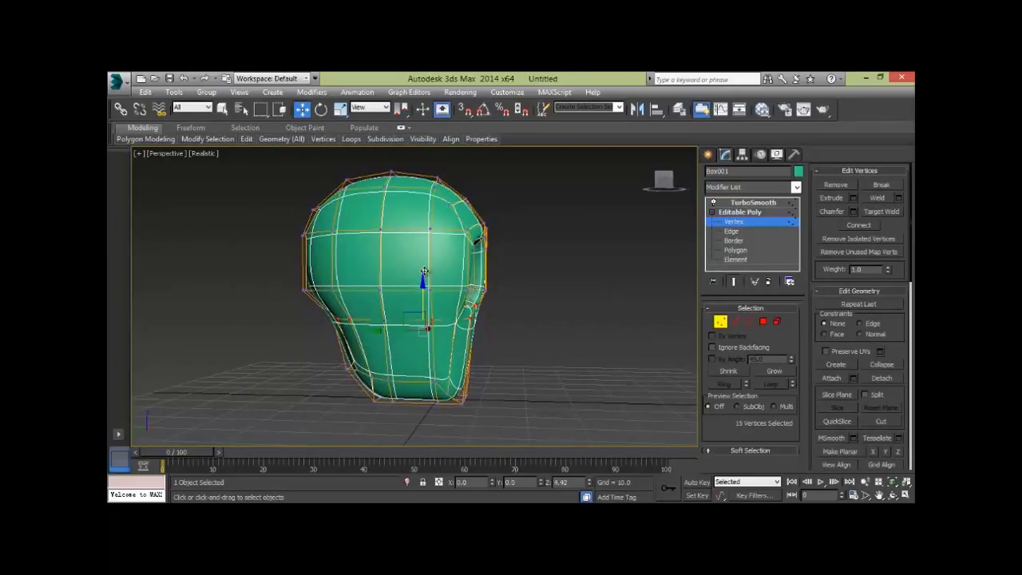
mouse_move(547, 290)
middle_mouse_down("alt")
mouse_move(401, 307)
mouse_move(476, 305)
middle_mouse_up("alt")
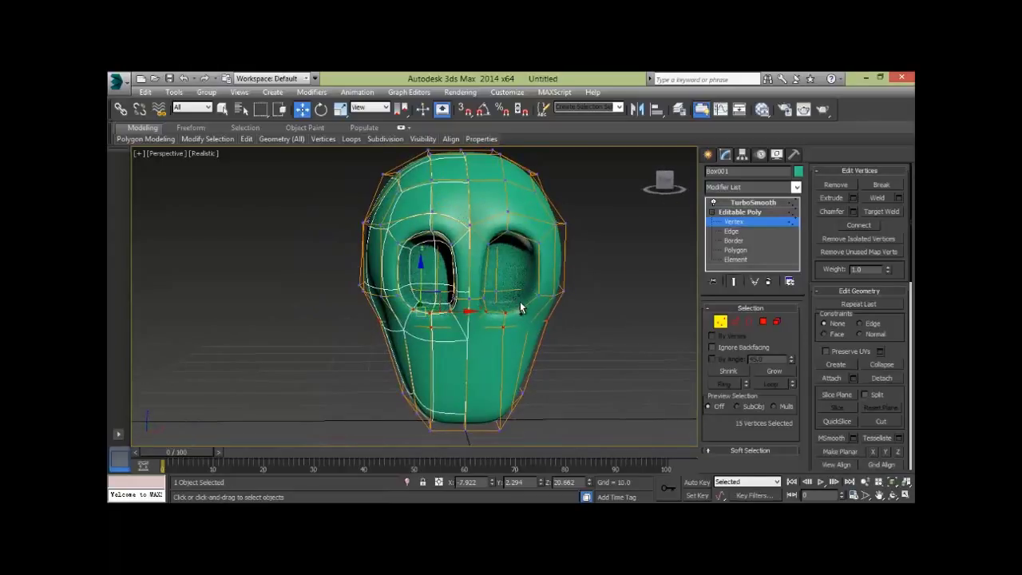
key("ctrl+z")
Step: Clear the vertex selection and switch the head to Edge sub-object level
mouse_move(486, 415)
middle_mouse_down("alt")
mouse_move(537, 374)
mouse_move(581, 368)
middle_mouse_up("alt")
left_click(581, 373)
middle_click_drag(511, 399, 457, 213, "alt")
mouse_move(499, 338)
middle_mouse_down("alt")
mouse_move(568, 361)
mouse_move(495, 365)
mouse_move(494, 303)
mouse_move(441, 254)
middle_mouse_up("alt")
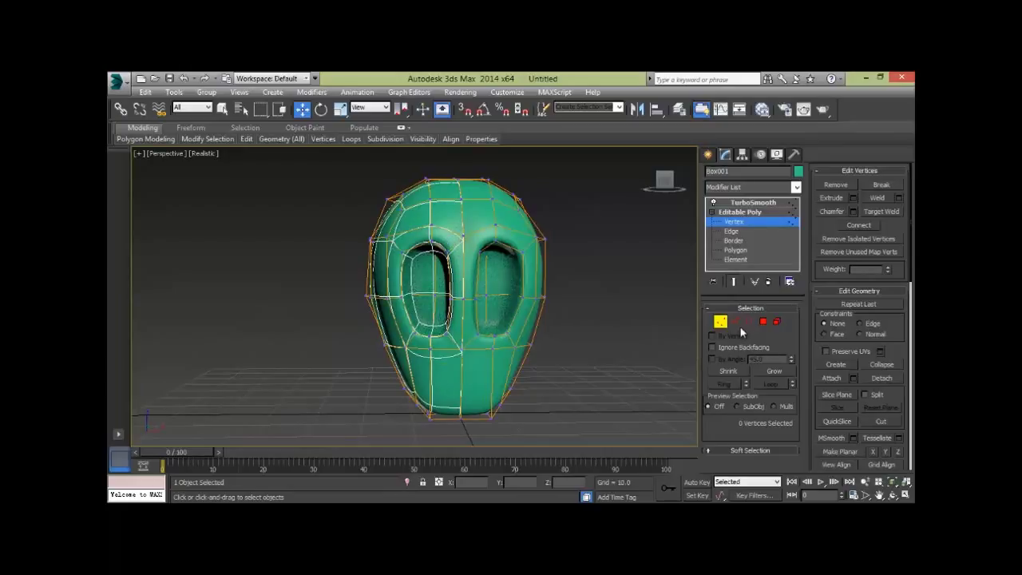
left_click(735, 322)
Step: Connect the left eye's edge loop with one segment and push the new rim edges back slightly
left_click(453, 342)
double_click(430, 343)
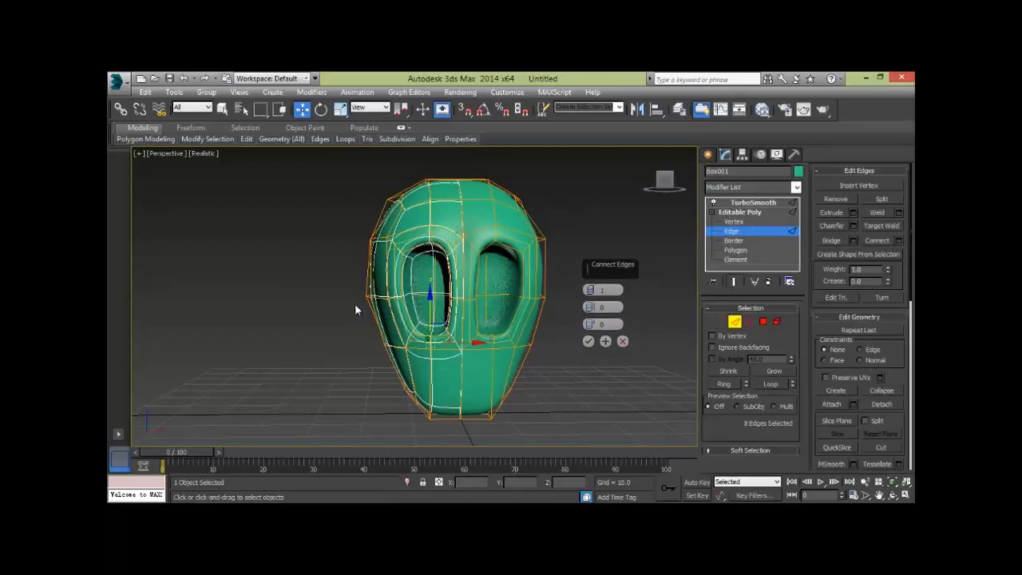
left_click(589, 340)
middle_click_drag(383, 365, 439, 372, "alt")
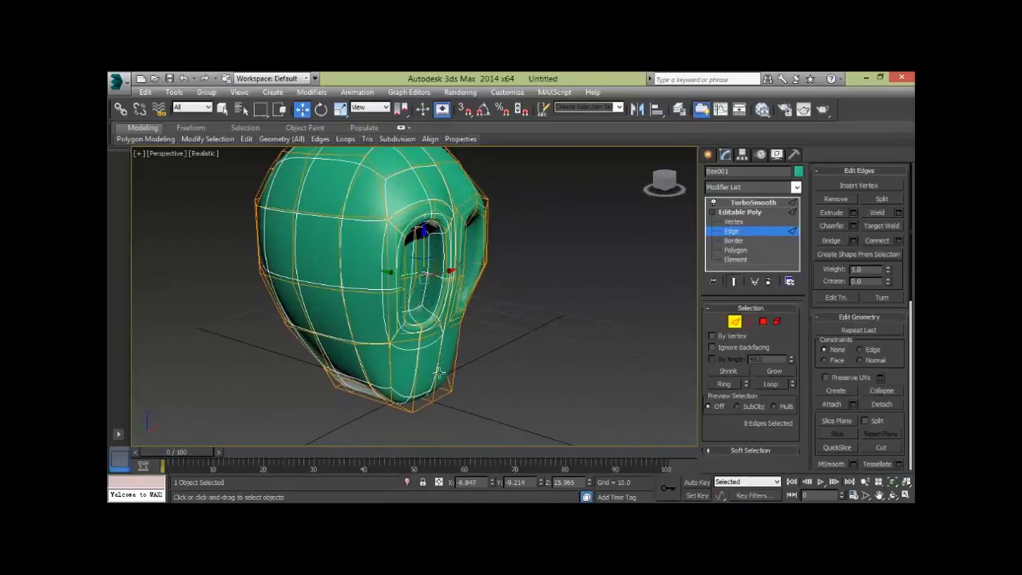
left_click_drag(393, 281, 393, 276)
mouse_move(447, 354)
middle_mouse_down("alt")
mouse_move(455, 357)
mouse_move(389, 346)
middle_mouse_up("alt")
scroll(455, 350, "up", 3)
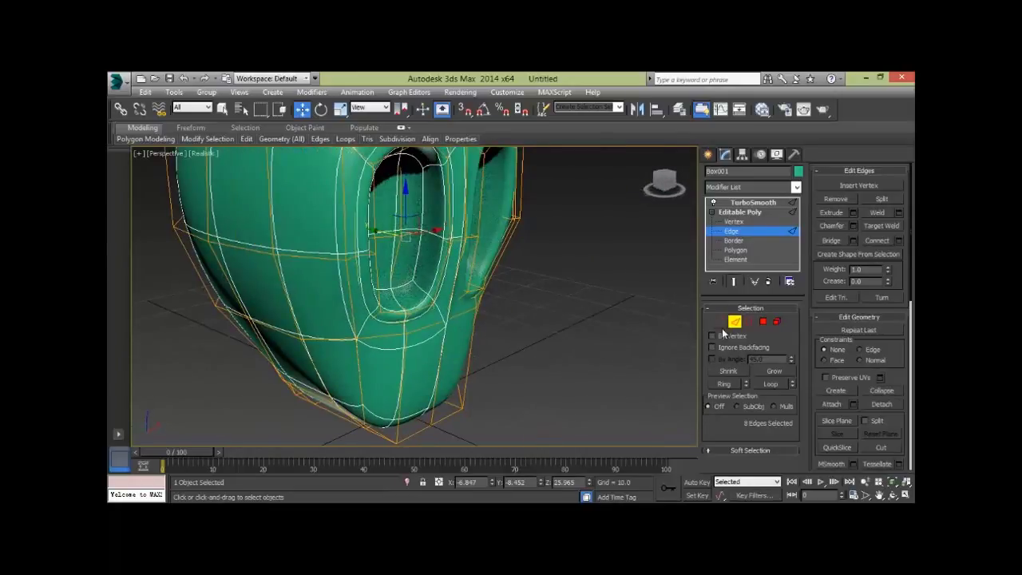
Step: Push the eye-rim vertices back in depth, checking the head's side profile
key("1")
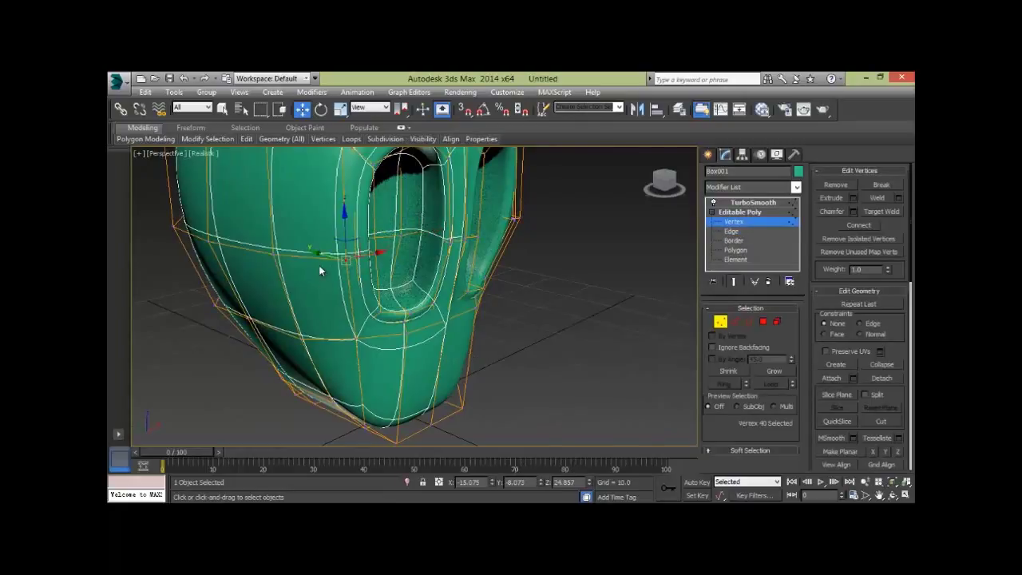
left_click_drag(325, 254, 323, 249)
middle_click_drag(327, 253, 466, 277, "alt")
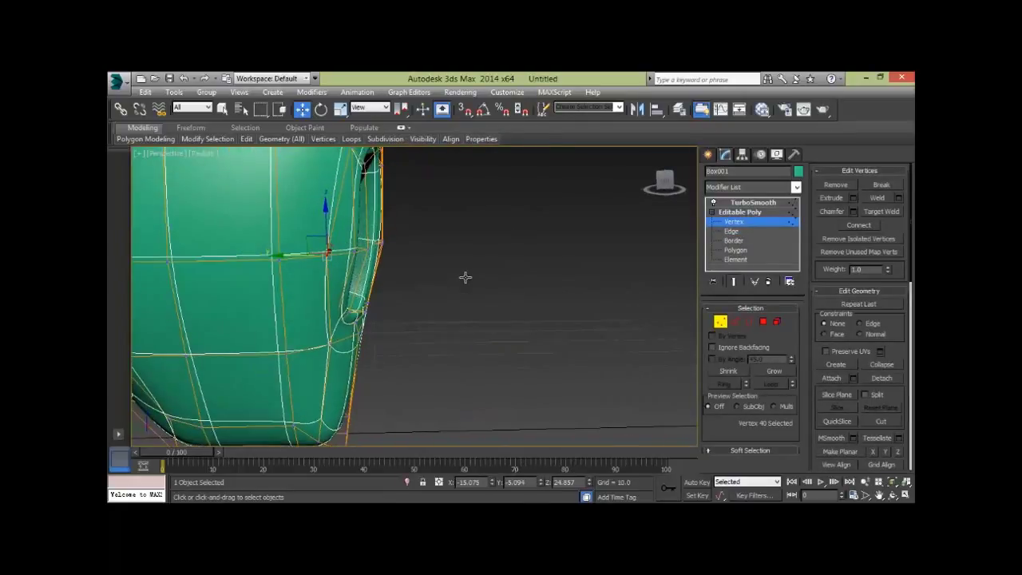
left_click_drag(438, 217, 316, 268)
middle_click_drag(301, 241, 274, 238, "alt")
left_click(509, 267)
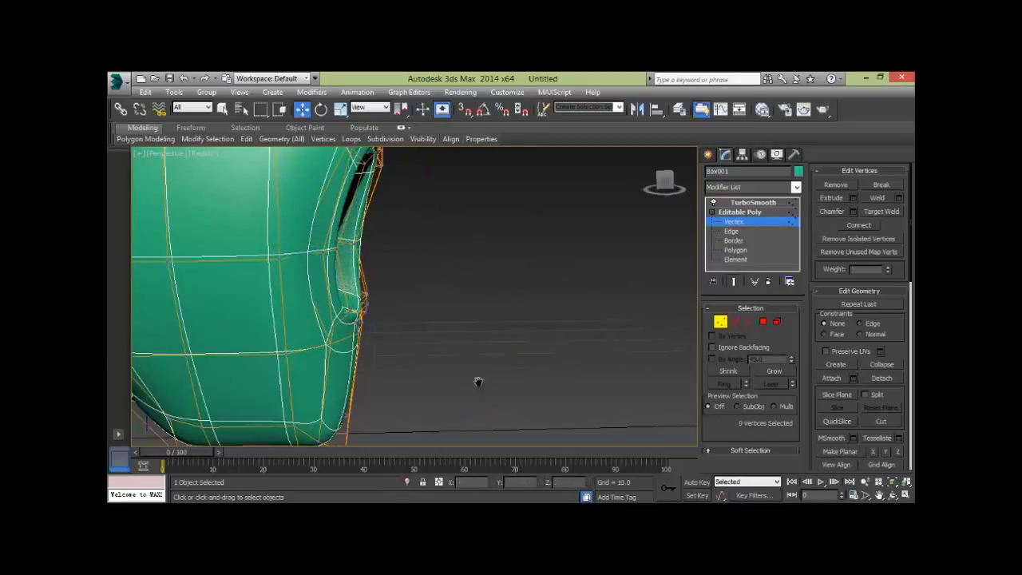
scroll(479, 381, "down", 5)
mouse_move(500, 356)
middle_mouse_down("alt")
mouse_move(353, 364)
mouse_move(431, 368)
mouse_move(467, 352)
mouse_move(513, 359)
mouse_move(456, 372)
mouse_move(488, 374)
mouse_move(575, 359)
mouse_move(473, 309)
mouse_move(510, 292)
mouse_move(496, 208)
middle_mouse_up("alt")
Step: Reselect the head and preview the smoothed eye sockets from front, top and side
left_click(719, 321)
left_click(588, 341)
scroll(459, 366, "up", 5)
scroll(483, 374, "down", 5)
left_click(473, 309)
middle_click_drag(475, 308, 443, 295, "alt")
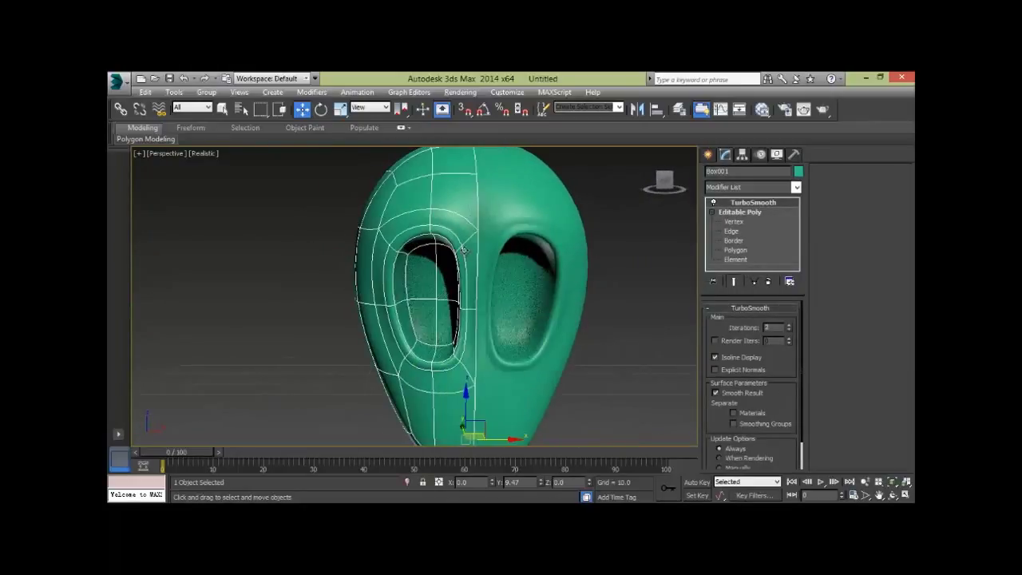
middle_click_drag(488, 364, 504, 272, "alt")
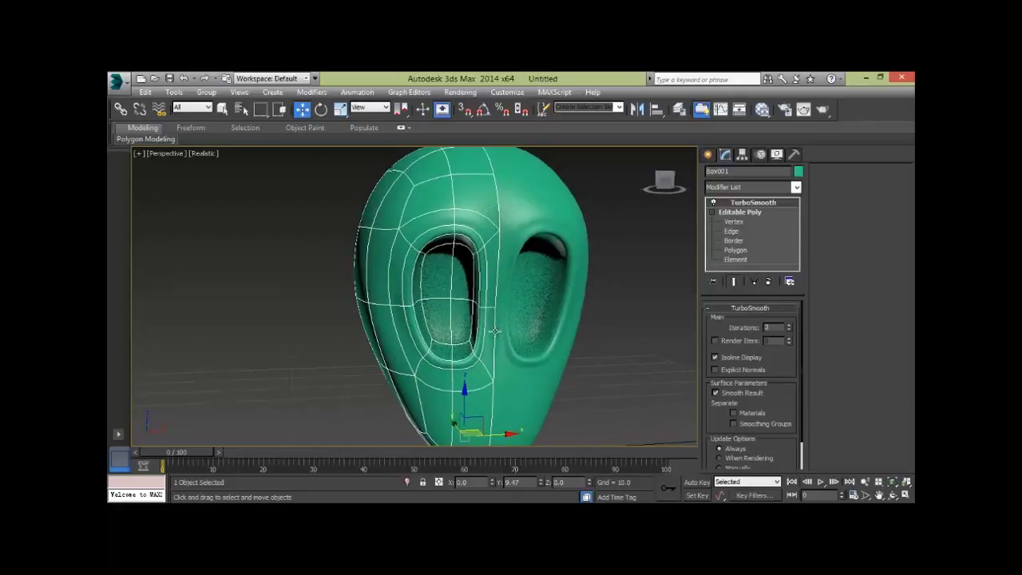
middle_click_drag(495, 331, 523, 323, "alt")
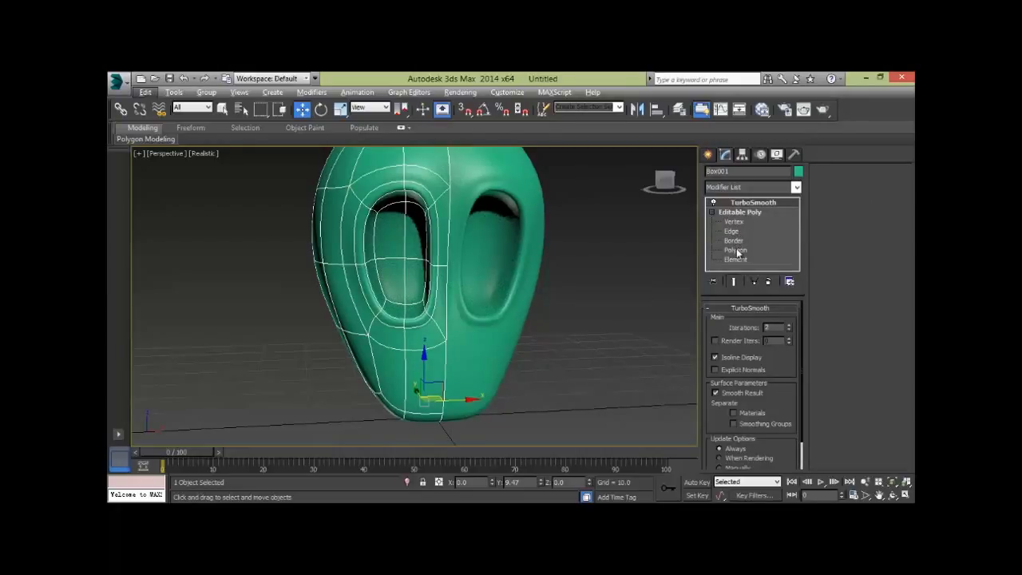
Step: Select three faces in the strip between the eye sockets and inspect them from several angles
left_click(735, 250)
left_click(445, 239)
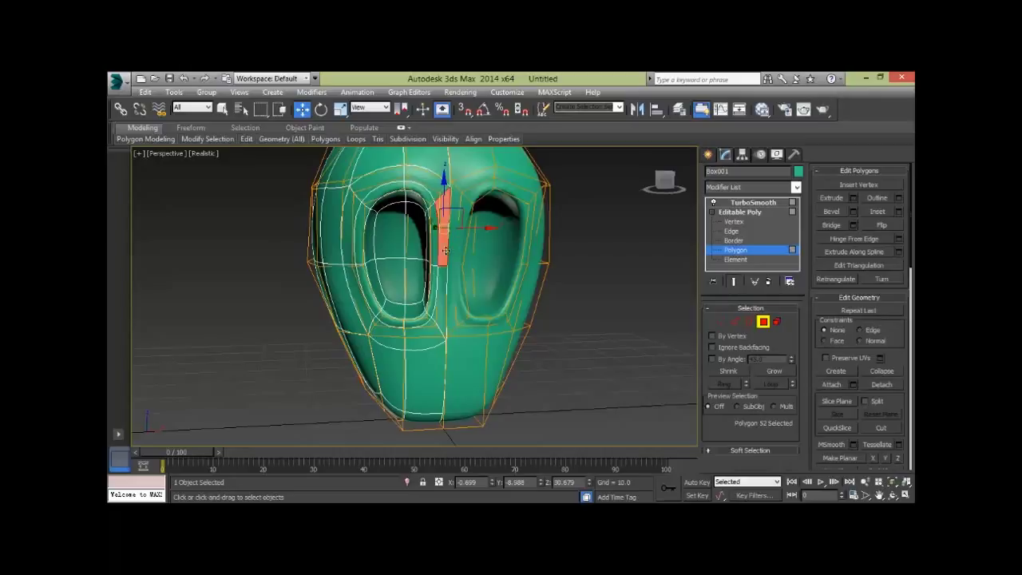
left_click(438, 319, "ctrl")
left_click(443, 335, "ctrl")
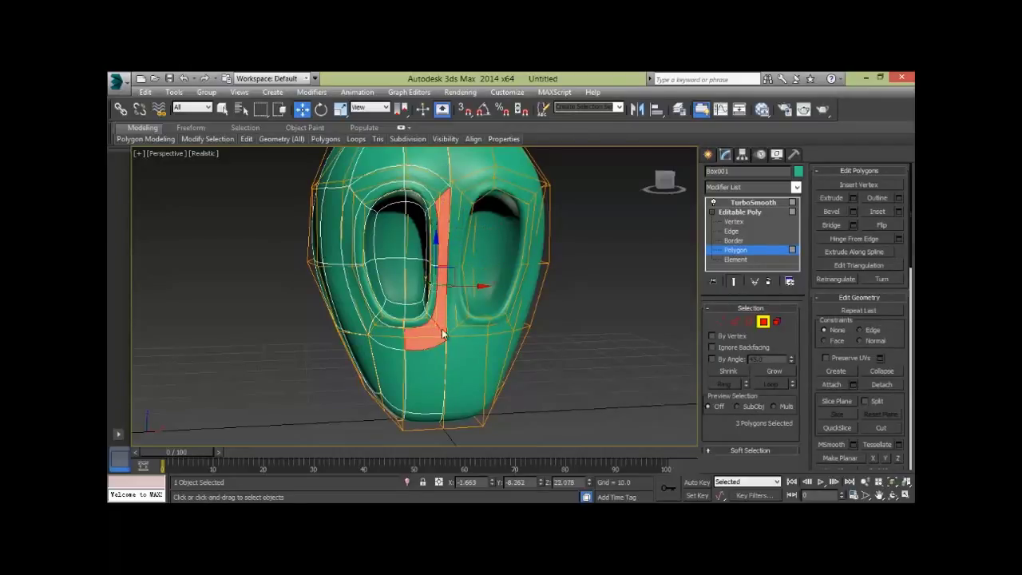
mouse_move(580, 324)
middle_mouse_down("alt")
mouse_move(520, 308)
mouse_move(547, 288)
middle_mouse_up("alt")
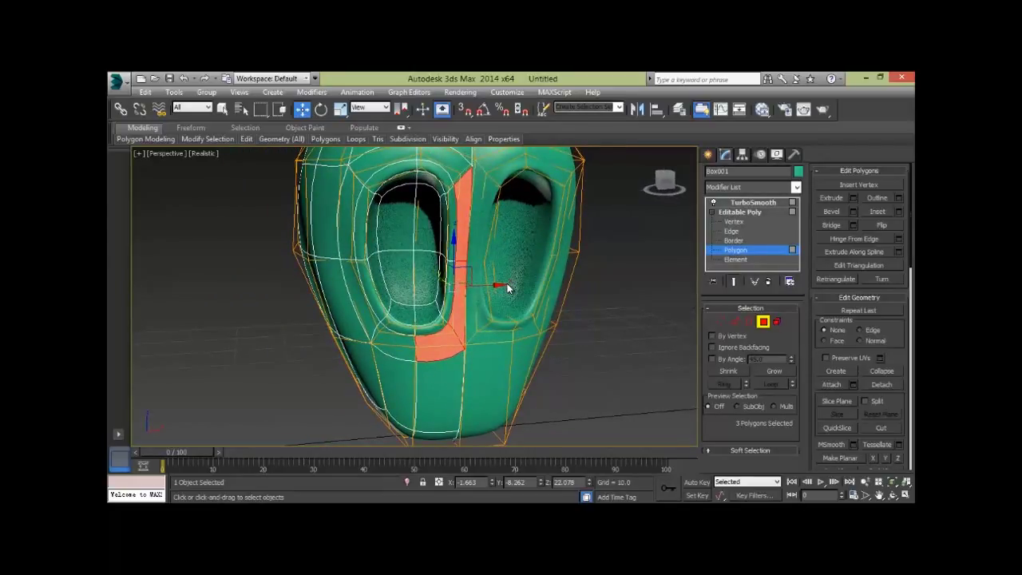
middle_click_drag(513, 342, 459, 349, "alt")
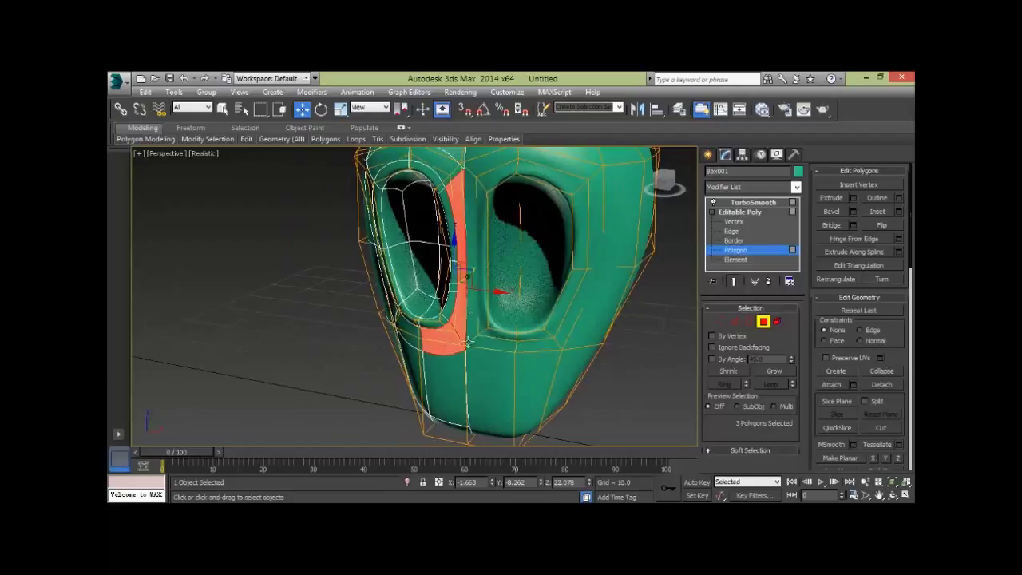
mouse_move(468, 210)
middle_mouse_down("alt")
mouse_move(478, 220)
mouse_move(415, 170)
middle_mouse_up("alt")
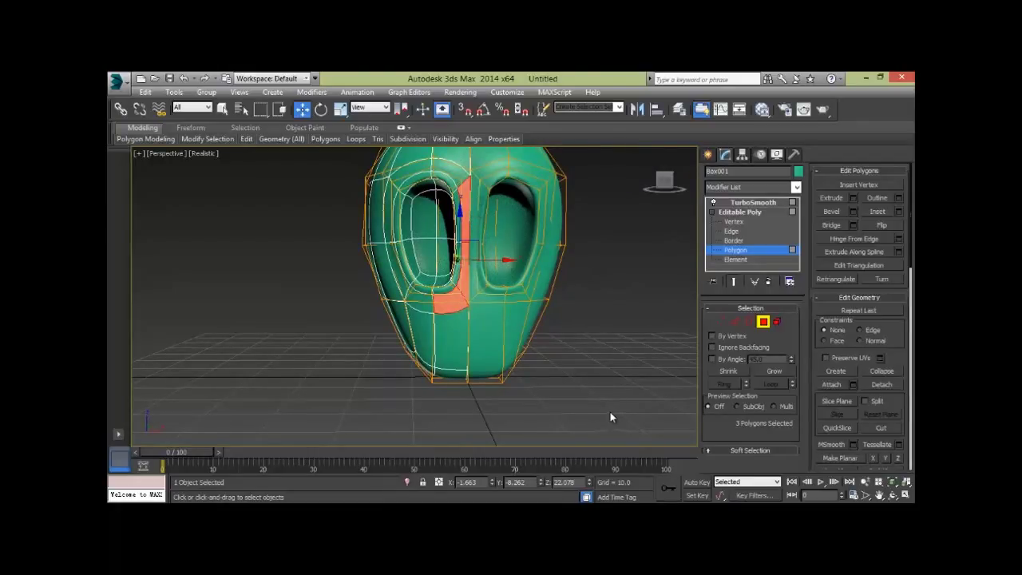
middle_click_drag(610, 308, 635, 319, "alt")
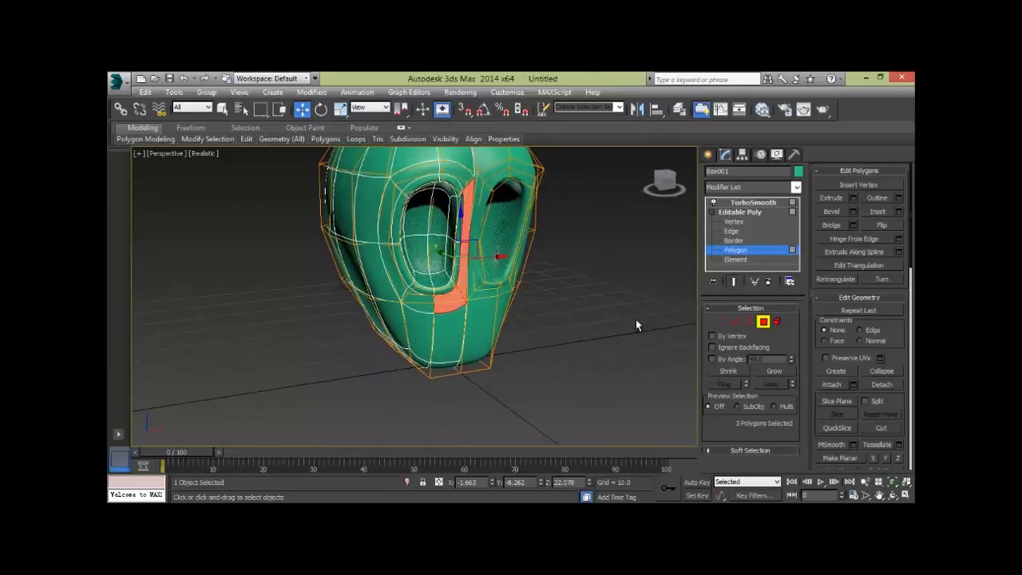
Step: Reselect two faces on the nose strip, then clear the selection
left_click(583, 275)
left_click(463, 270)
left_click(467, 205, "ctrl")
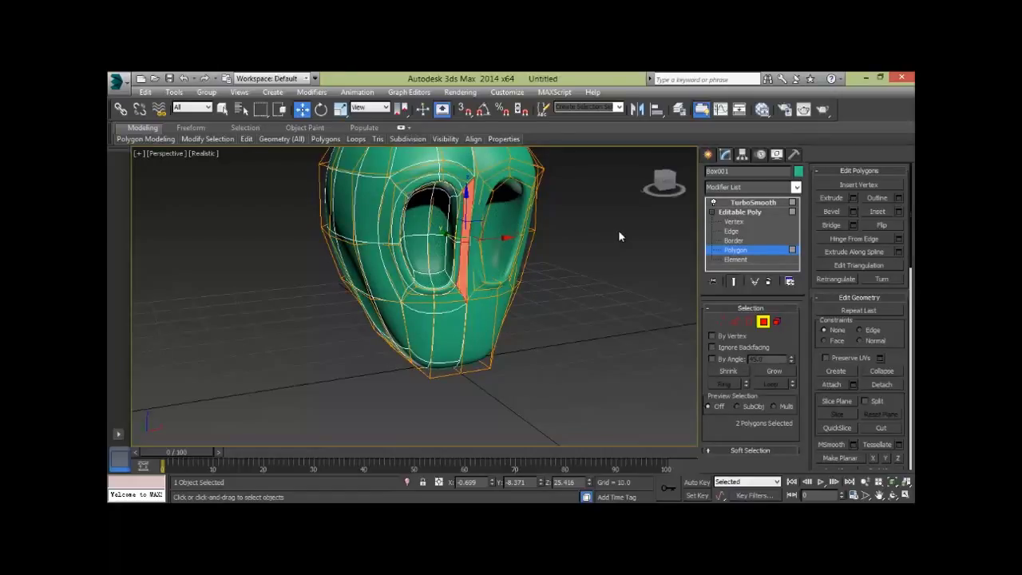
left_click(618, 237)
mouse_move(547, 224)
middle_mouse_down("alt")
mouse_move(296, 352)
mouse_move(551, 267)
middle_mouse_up("alt")
Step: Select two centre edges between the eyes and push them inward and sideways into a groove
key("4")
key("2")
left_click(505, 264)
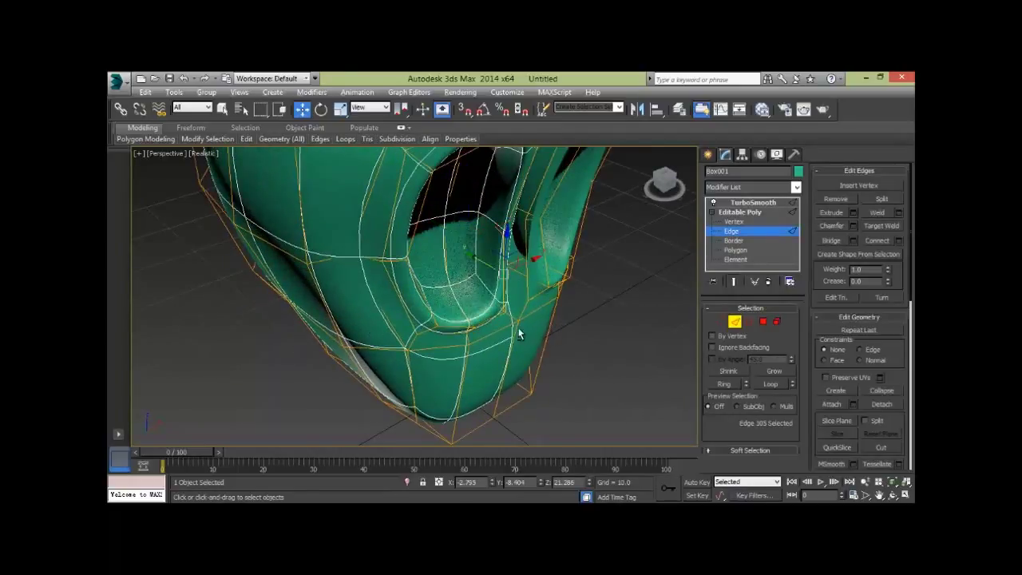
middle_click_drag(520, 335, 507, 322, "alt")
left_click(520, 240)
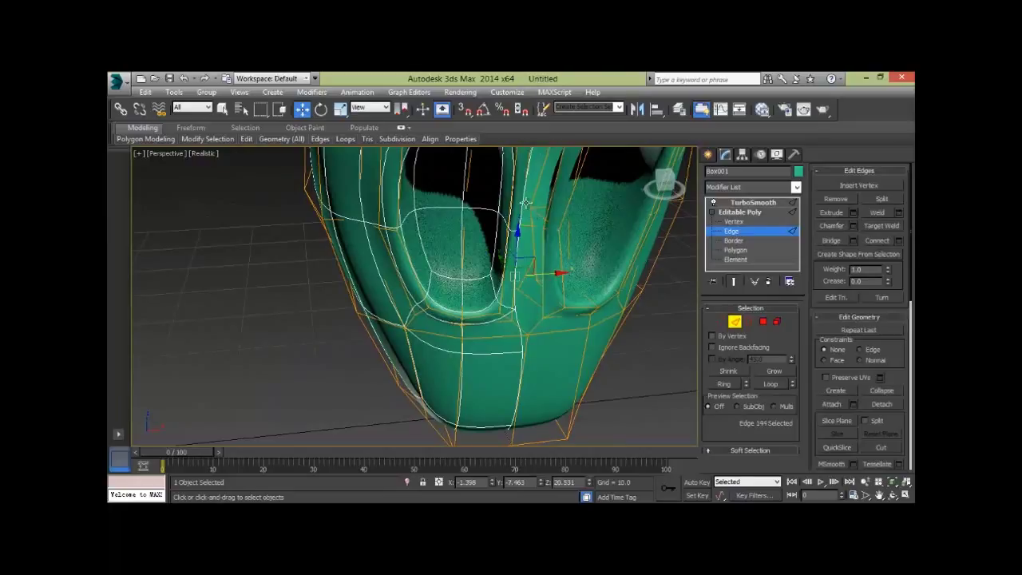
middle_click_drag(544, 335, 542, 390, "alt")
left_click(453, 315, "ctrl")
mouse_move(453, 314)
left_mouse_down("shift")
mouse_move(462, 329)
mouse_move(504, 332)
left_mouse_up("shift")
middle_click_drag(497, 347, 500, 322, "alt")
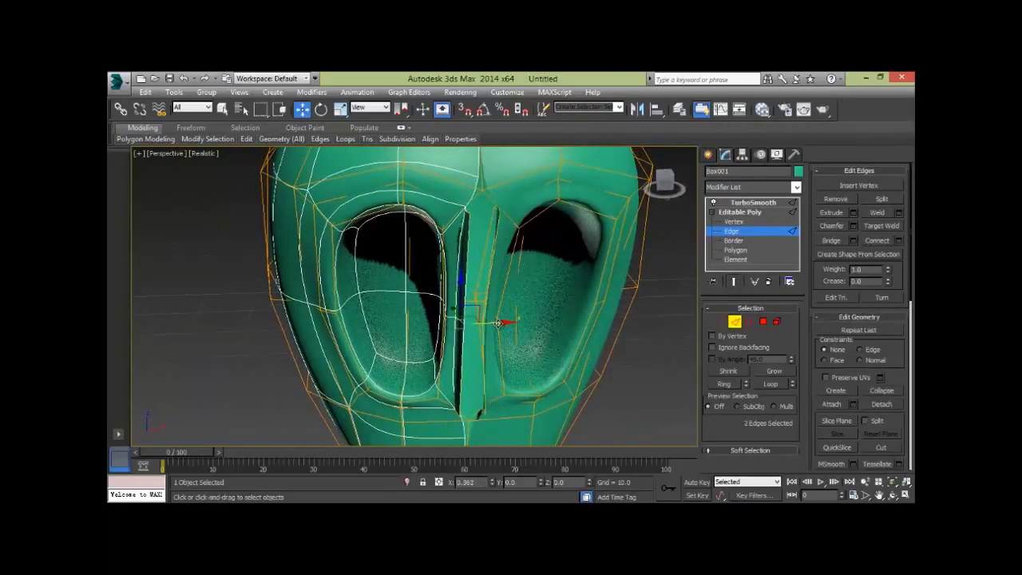
left_click_drag(501, 323, 514, 322)
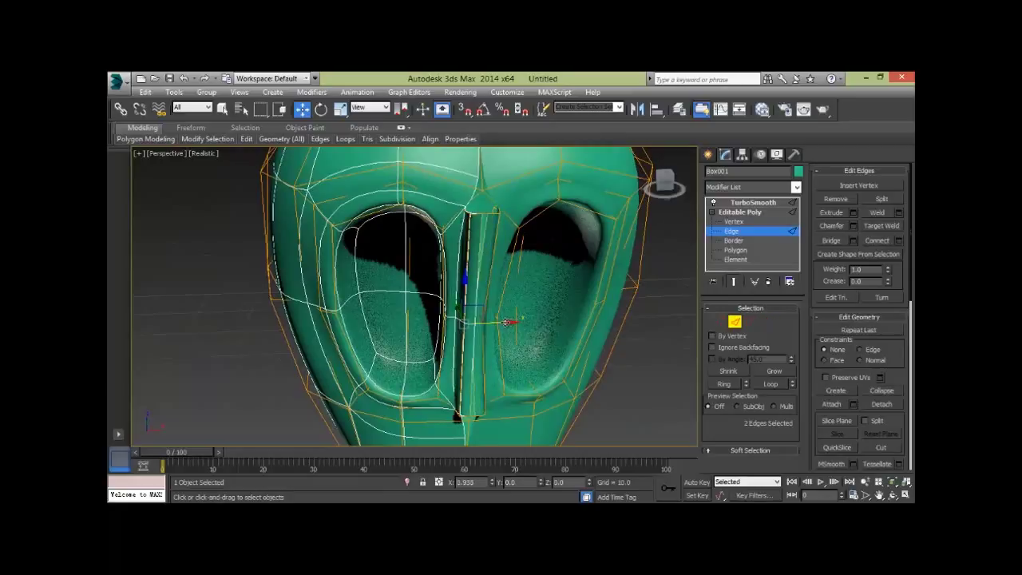
Step: Try scaling the groove edges from several angles before returning to the move tool
key("r")
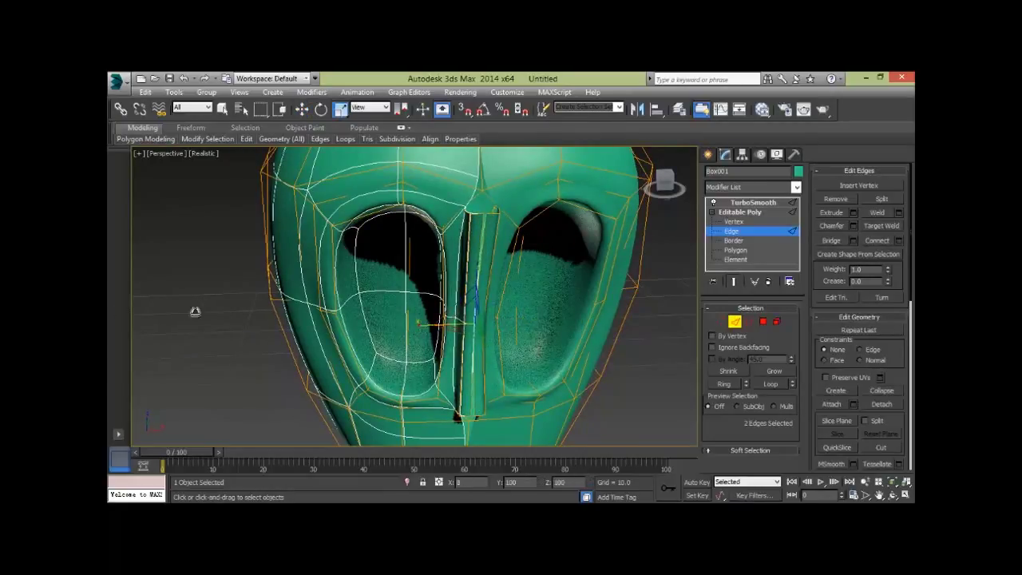
key("w")
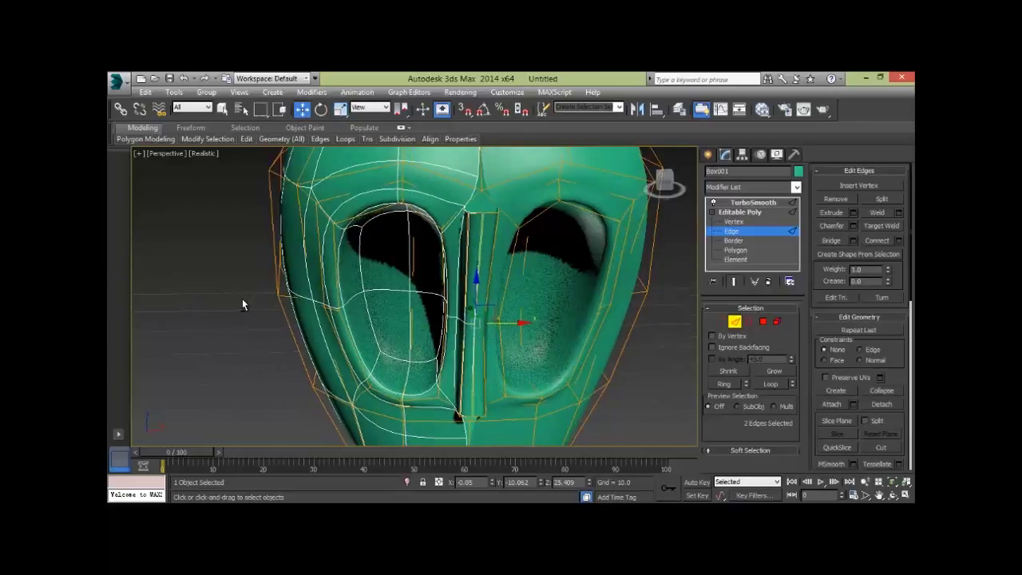
middle_click_drag(244, 304, 273, 295, "alt")
key("r")
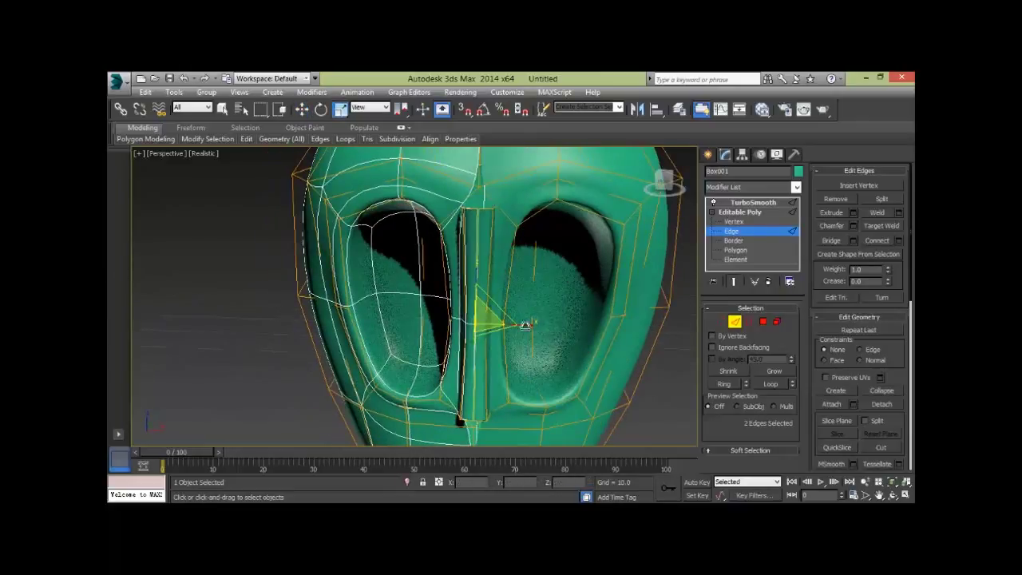
key("w")
mouse_move(542, 362)
middle_mouse_down("alt")
mouse_move(547, 348)
mouse_move(528, 321)
mouse_move(517, 325)
middle_mouse_up("alt")
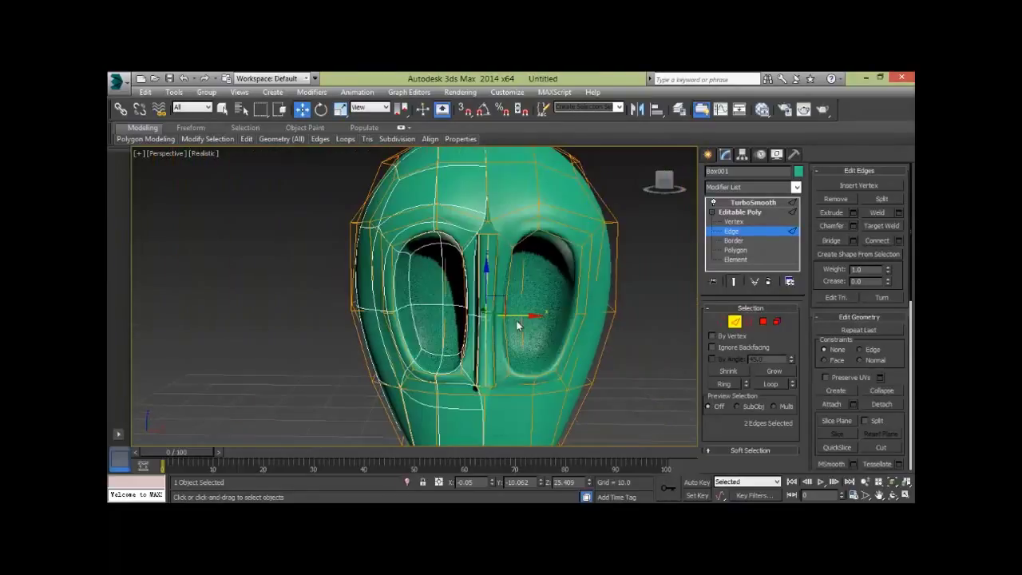
key("r")
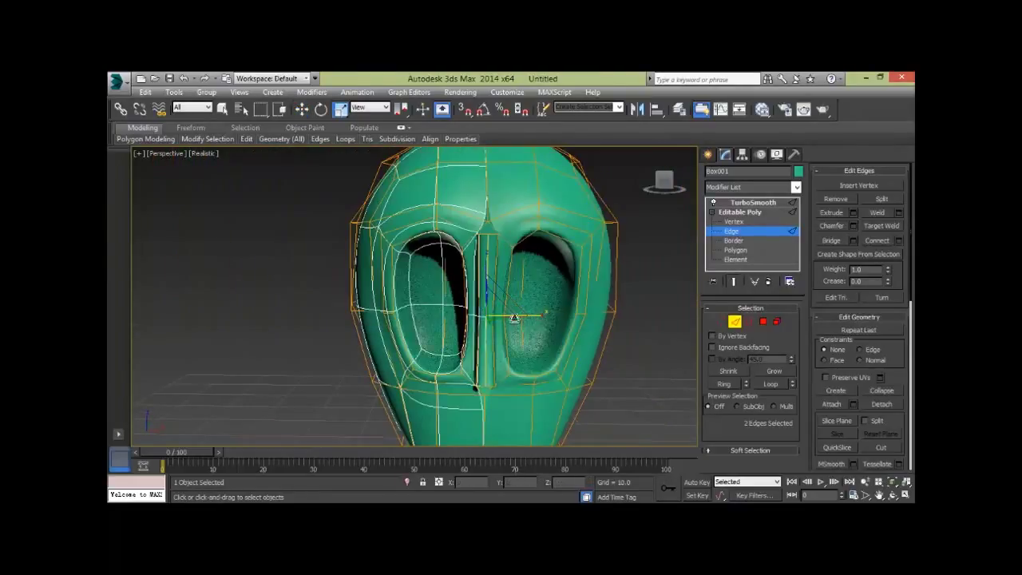
scroll(593, 399, "up", 2)
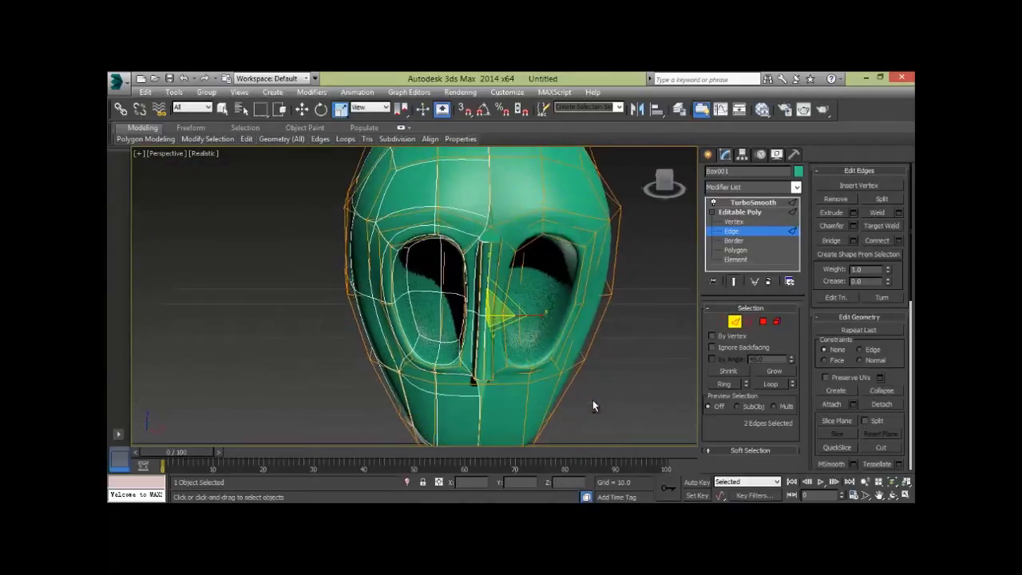
scroll(483, 308, "up", 2)
key("w")
Step: Centre the two groove edges on the head's middle line at X 0
left_click_drag(483, 276, 484, 276)
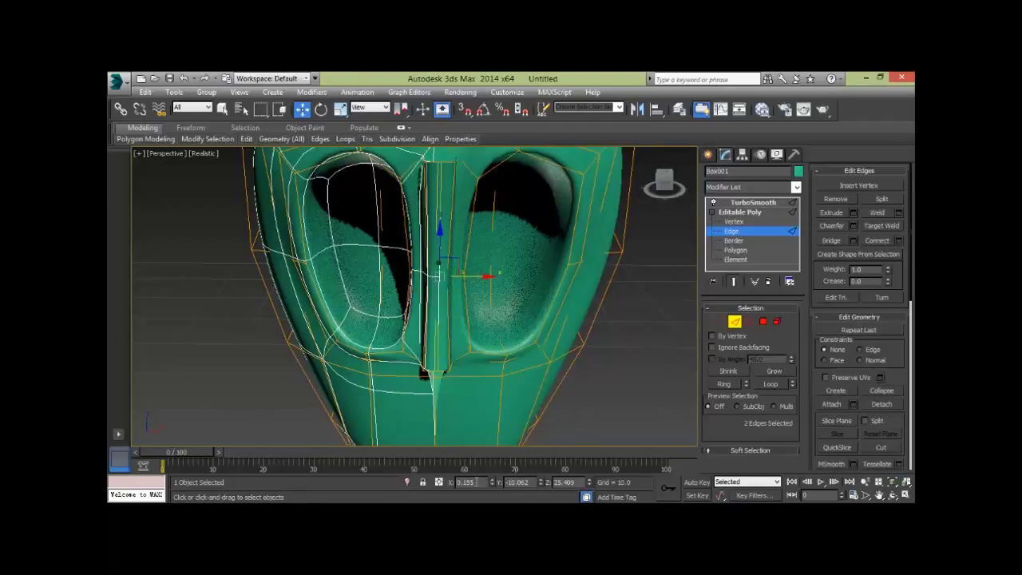
type("0")
key("Return")
mouse_move(558, 275)
middle_mouse_down("alt")
mouse_move(495, 297)
mouse_move(337, 298)
middle_mouse_up("alt")
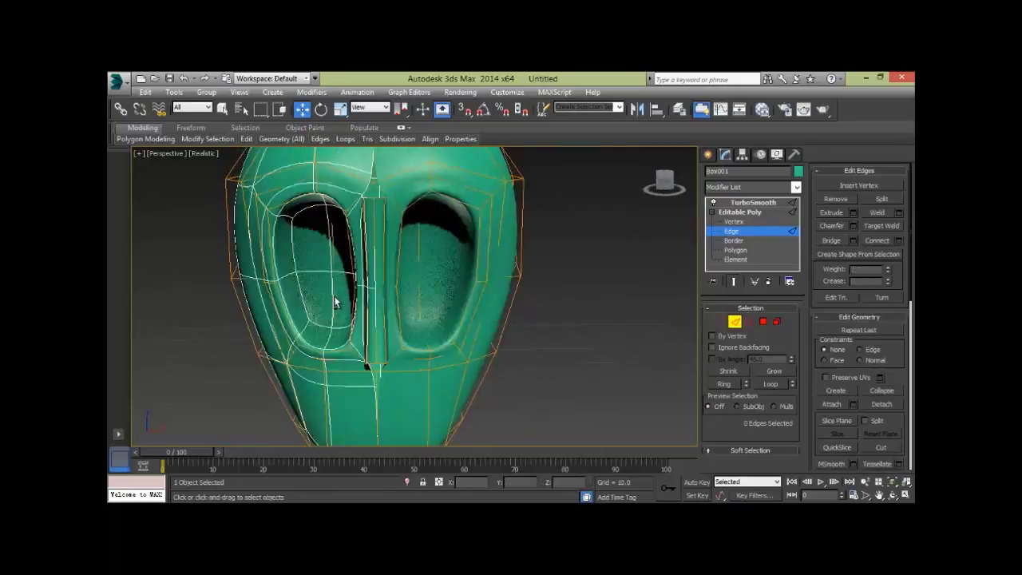
Step: Connect two edges on top of the head and pull the new edges up to round the skull
scroll(365, 295, "up", 5)
scroll(358, 333, "down", 4)
mouse_move(358, 333)
middle_mouse_down("alt")
mouse_move(392, 321)
mouse_move(393, 251)
mouse_move(388, 234)
mouse_move(372, 237)
mouse_move(402, 281)
mouse_move(449, 289)
middle_mouse_up("alt")
scroll(372, 237, "down", 2)
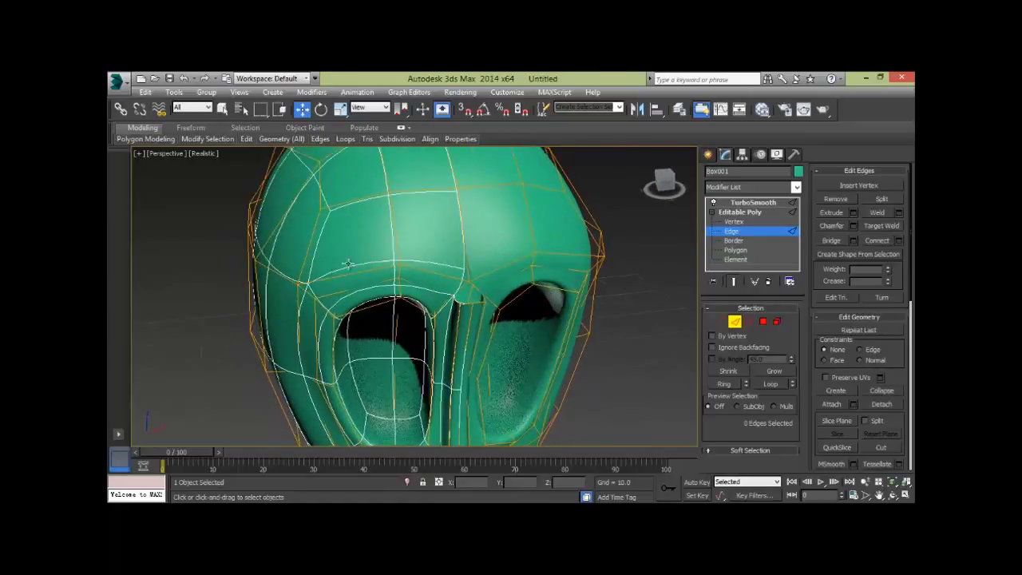
mouse_move(363, 357)
middle_mouse_down("alt")
mouse_move(450, 326)
mouse_move(519, 329)
middle_mouse_up("alt")
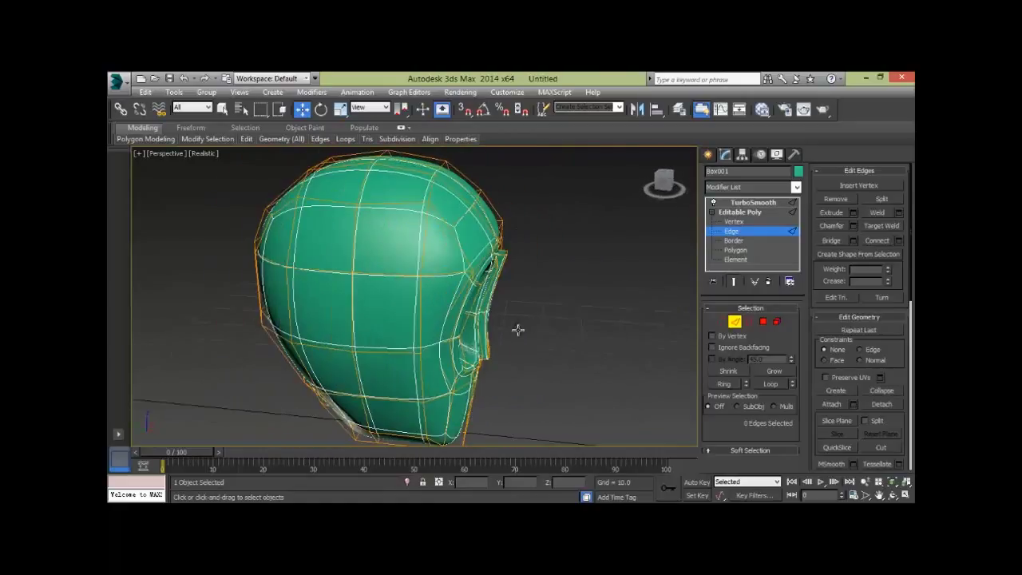
middle_click_drag(438, 250, 516, 252, "alt")
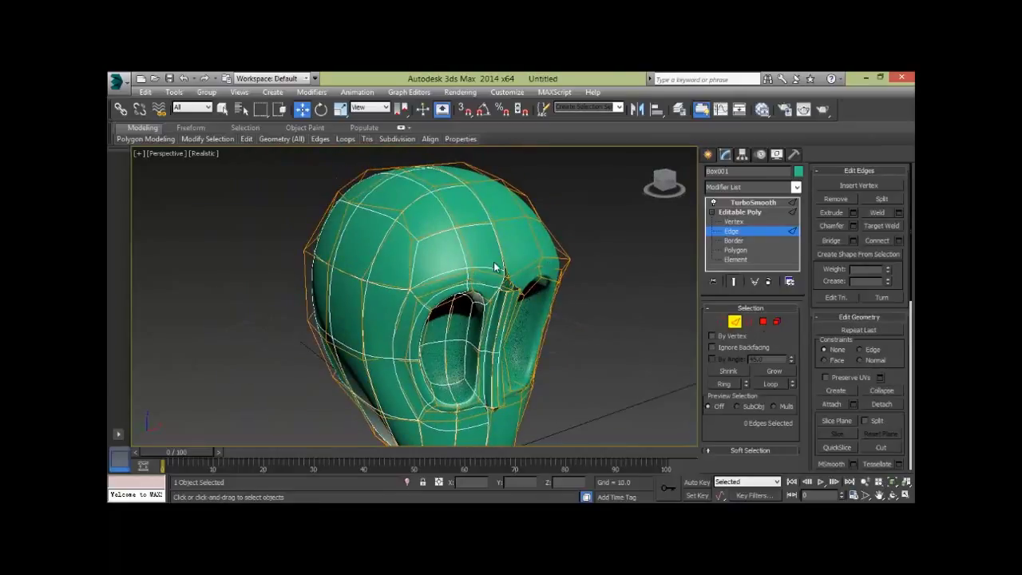
left_click(502, 252)
left_click(407, 264, "ctrl")
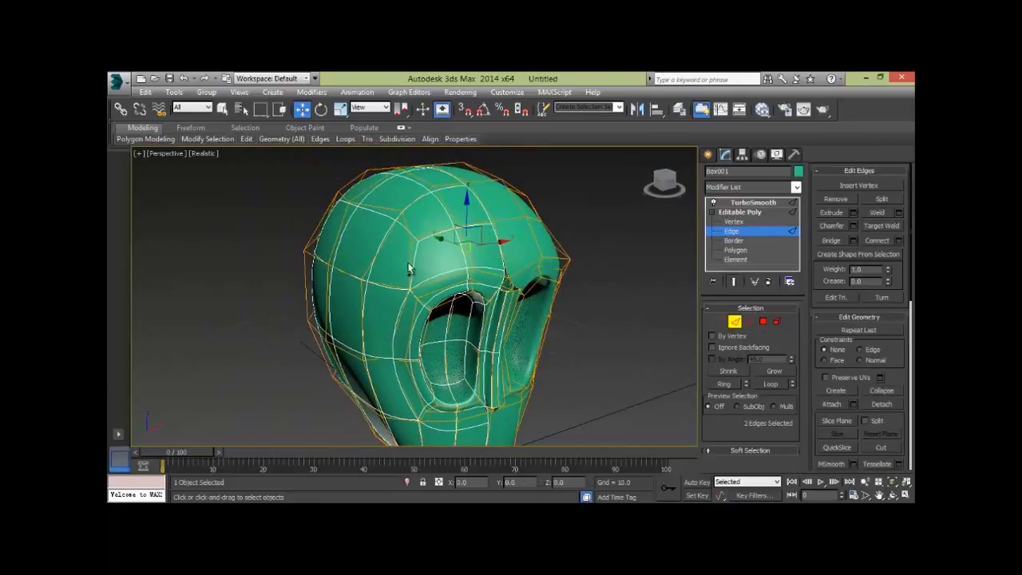
left_click(868, 240)
mouse_move(659, 317)
middle_mouse_down("alt")
mouse_move(550, 301)
mouse_move(487, 335)
mouse_move(550, 344)
mouse_move(314, 261)
middle_mouse_up("alt")
mouse_move(342, 221)
left_mouse_down()
mouse_move(365, 209)
mouse_move(363, 148)
left_mouse_up()
Step: Connect three edges on the side of the head into a new edge loop
mouse_move(432, 269)
middle_mouse_down("alt")
mouse_move(447, 264)
mouse_move(354, 233)
middle_mouse_up("alt")
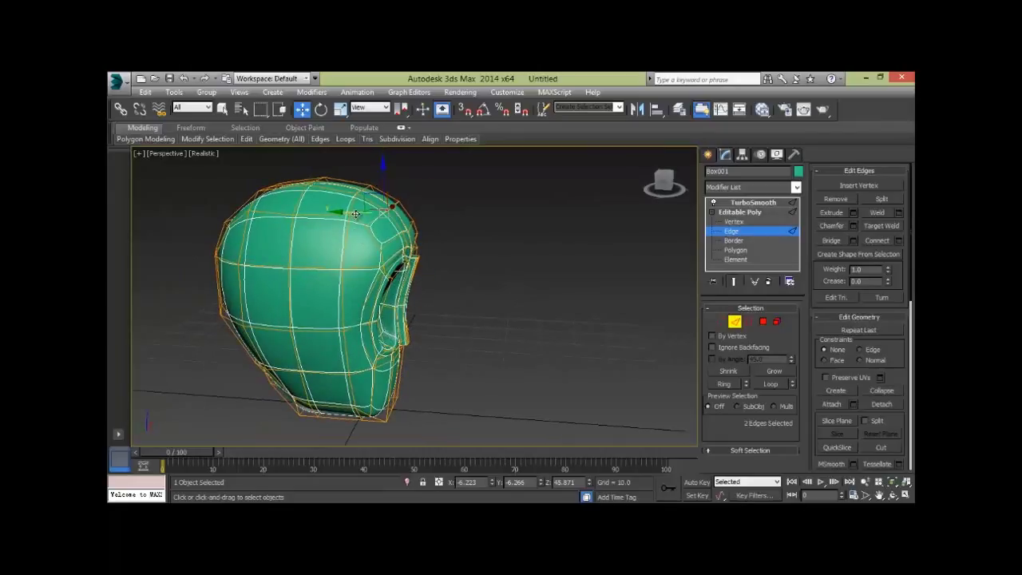
left_click(513, 244)
mouse_move(514, 245)
middle_mouse_down("alt")
mouse_move(449, 339)
mouse_move(339, 283)
middle_mouse_up("alt")
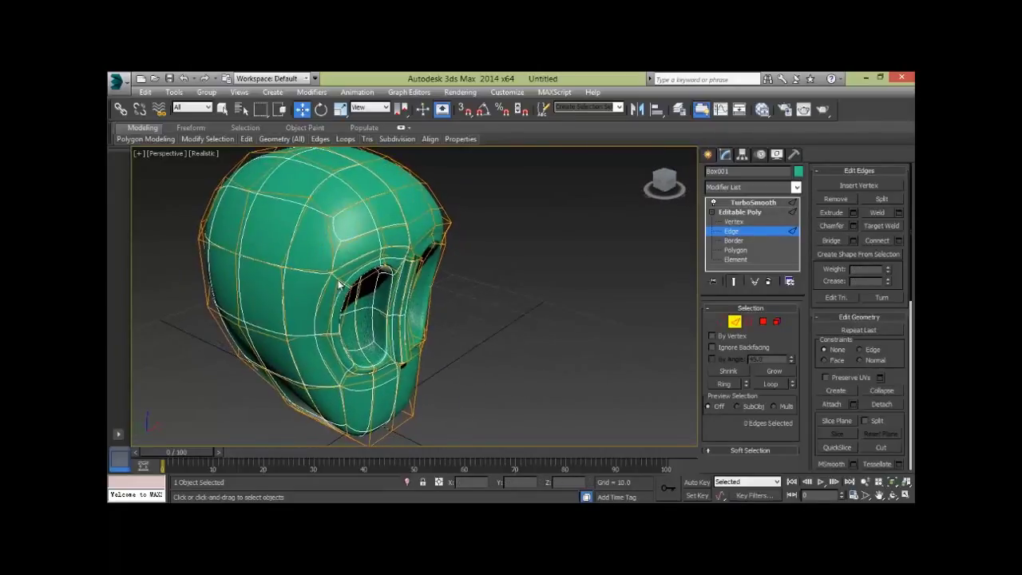
mouse_move(338, 352)
middle_mouse_down("alt")
mouse_move(350, 335)
mouse_move(345, 237)
middle_mouse_up("alt")
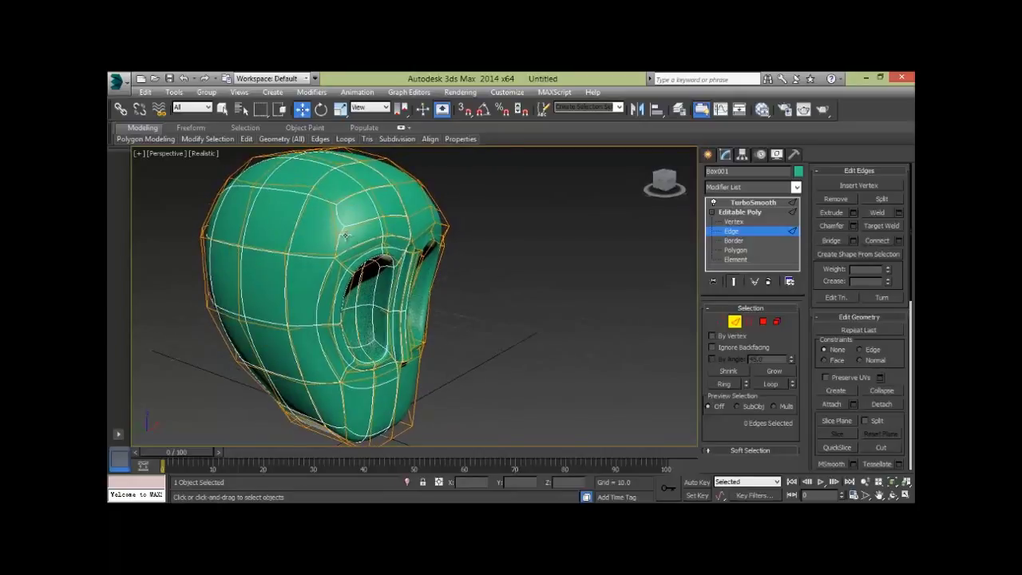
middle_click_drag(366, 403, 333, 218, "alt")
left_click(338, 200)
left_click(329, 274, "ctrl")
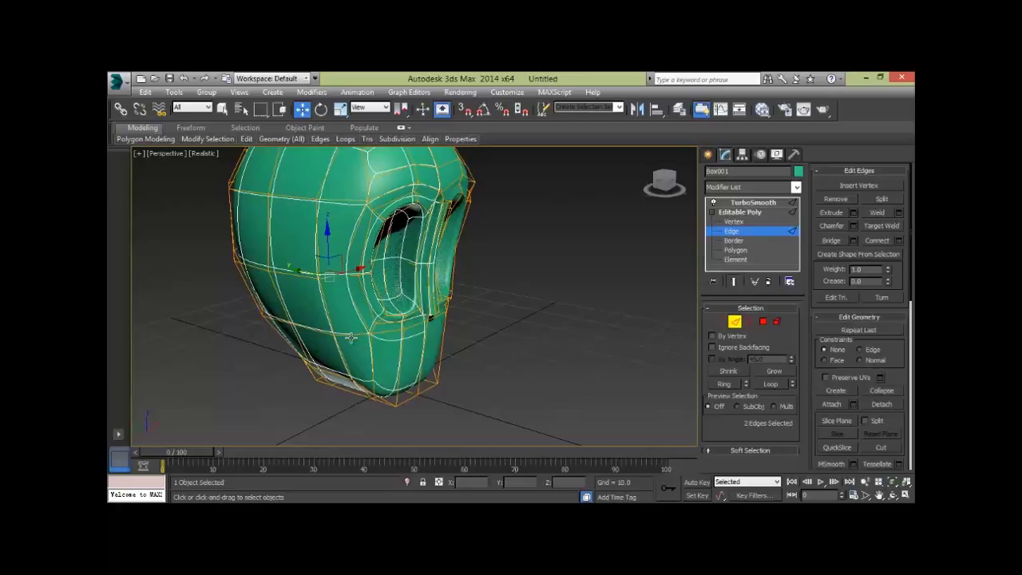
left_click(351, 336, "ctrl")
left_click(876, 240)
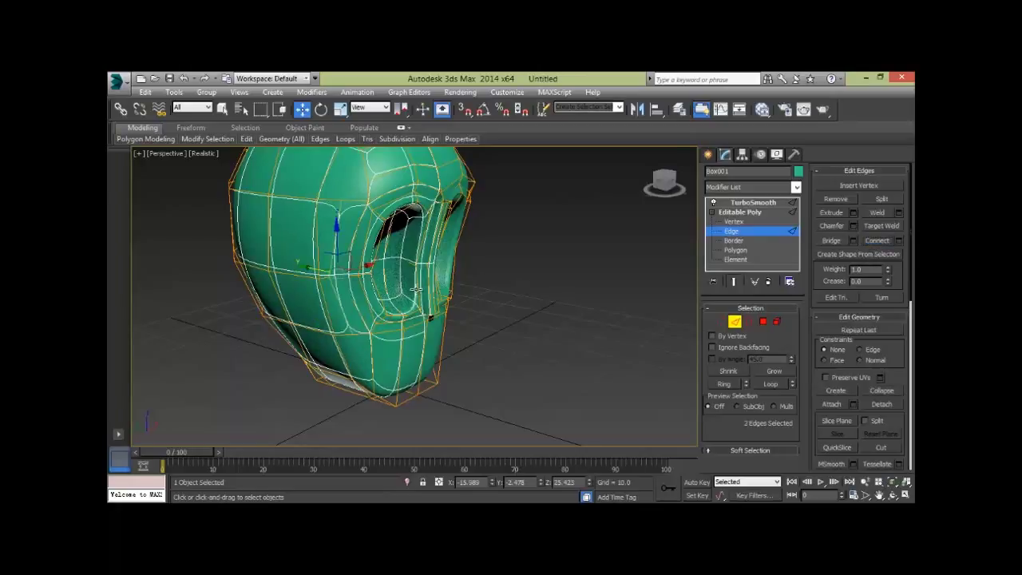
middle_click_drag(559, 303, 605, 322, "alt")
left_click(606, 322)
left_click(722, 322)
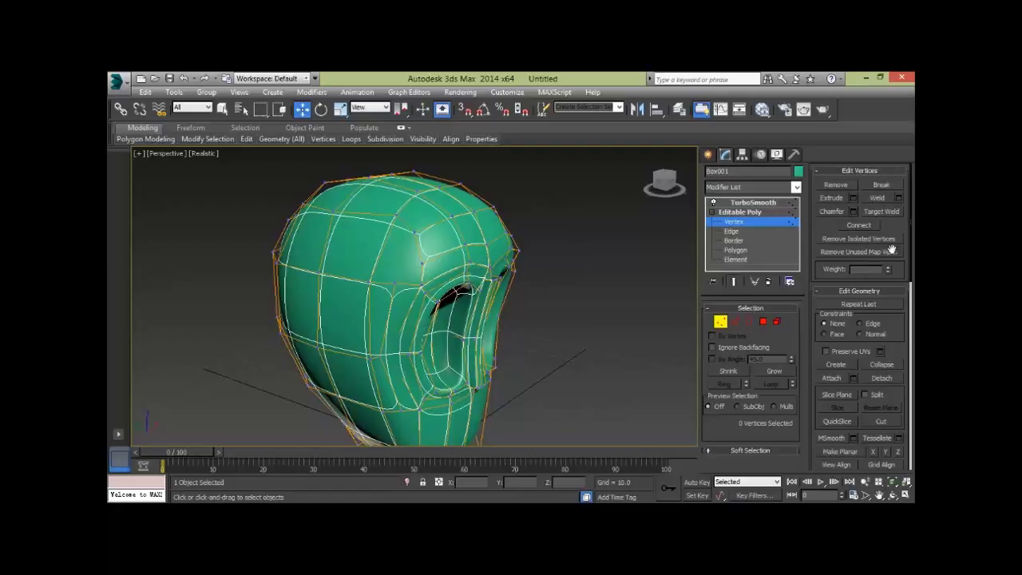
Step: Turn on vertex snapping and cut a new edge between two vertices beside the eye socket
left_click(884, 421)
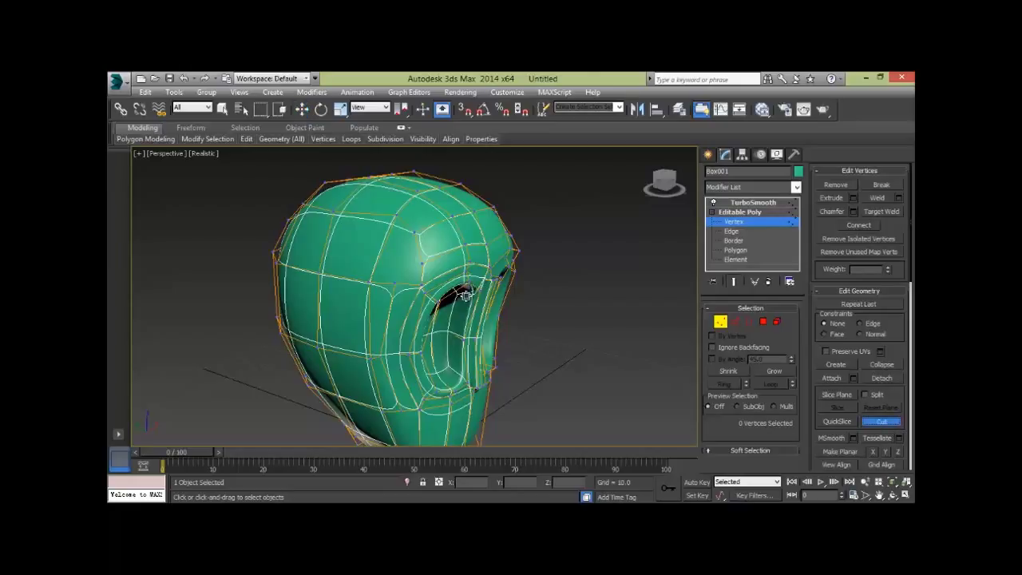
right_click(465, 109)
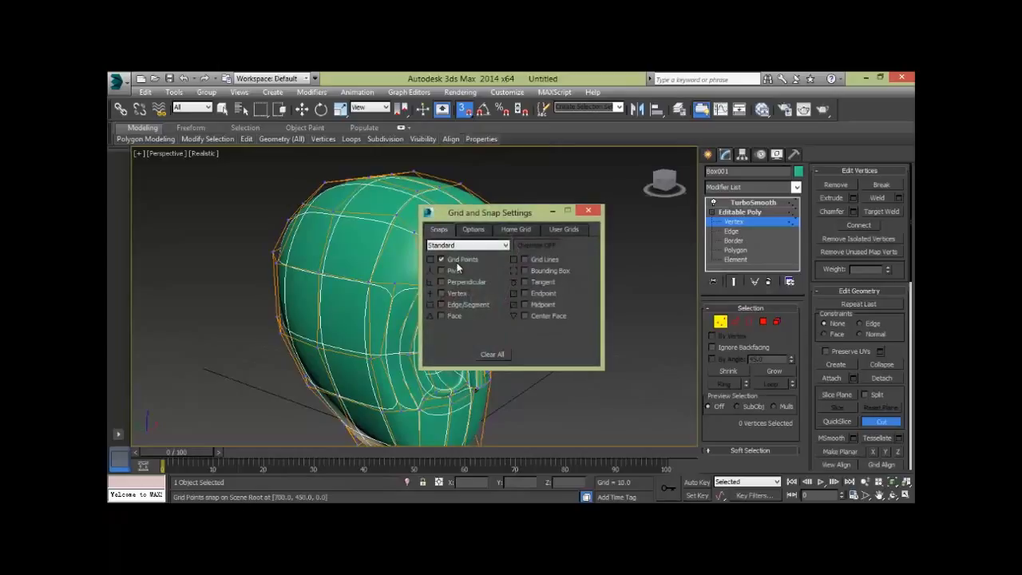
left_click(588, 212)
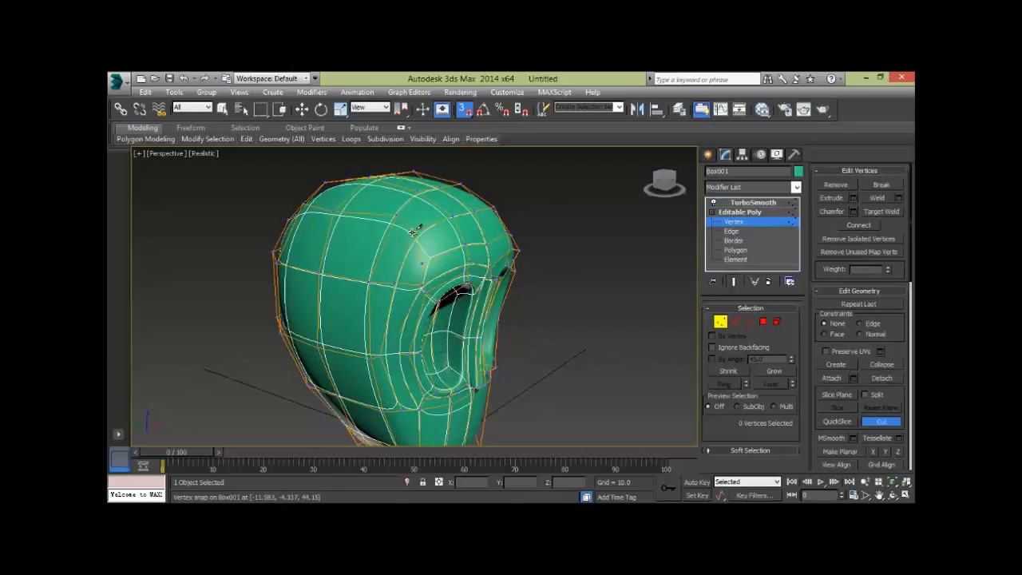
middle_click_drag(450, 340, 451, 346)
right_click(567, 377)
Step: Orbit and zoom around the head to inspect the new cut near the eye opening
middle_click_drag(567, 377, 622, 409, "alt")
scroll(523, 401, "up", 5)
scroll(523, 402, "down", 5)
mouse_move(523, 401)
middle_mouse_down("alt")
mouse_move(416, 387)
mouse_move(352, 315)
mouse_move(463, 342)
mouse_move(461, 321)
mouse_move(436, 314)
mouse_move(417, 353)
mouse_move(468, 364)
mouse_move(466, 343)
middle_mouse_up("alt")
scroll(416, 387, "down", 2)
scroll(471, 372, "up", 3)
scroll(461, 321, "up", 2)
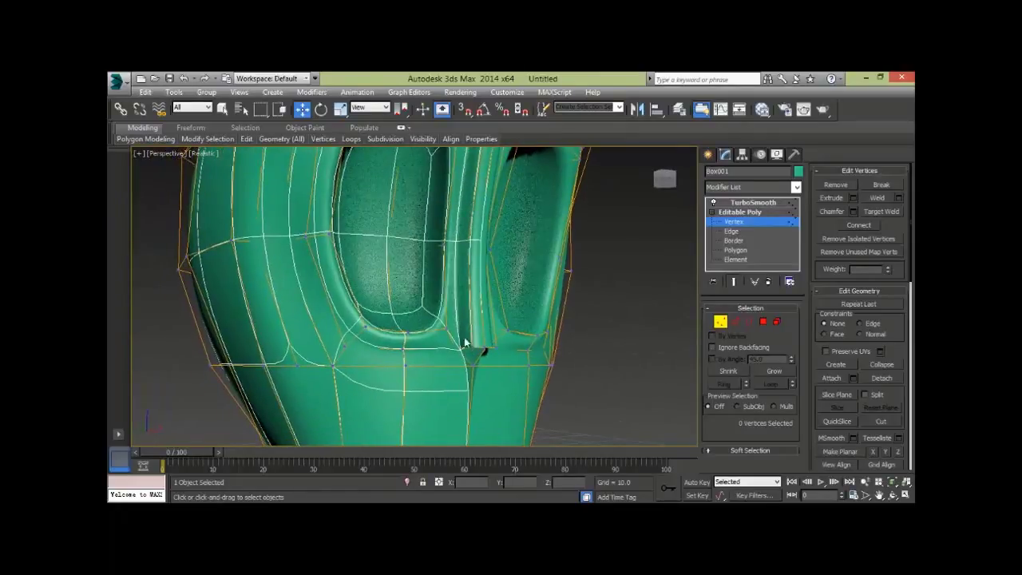
scroll(557, 384, "down", 3)
mouse_move(494, 386)
middle_mouse_down("alt")
mouse_move(533, 396)
mouse_move(438, 398)
mouse_move(415, 344)
mouse_move(369, 312)
middle_mouse_up("alt")
scroll(534, 396, "down", 2)
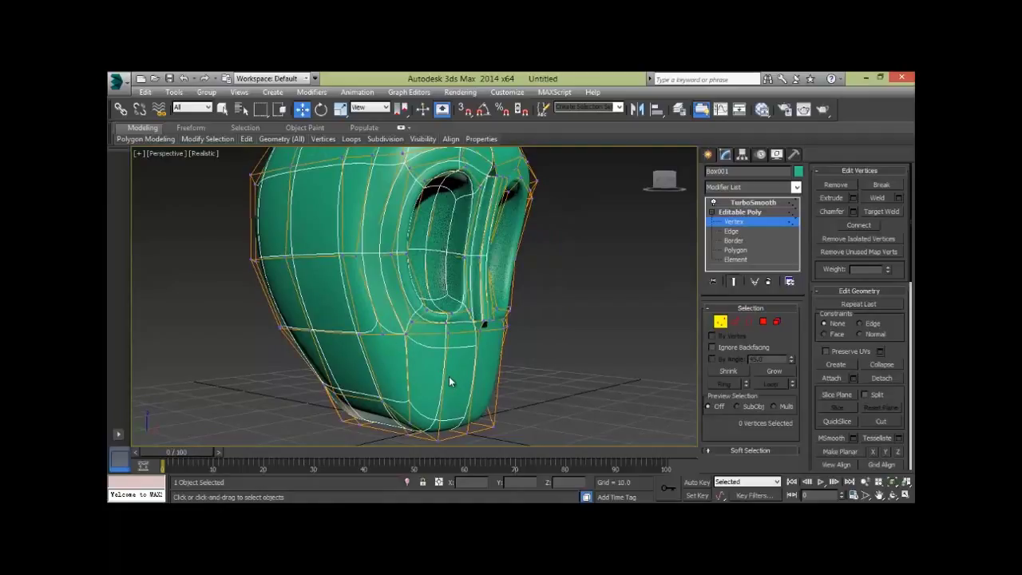
mouse_move(433, 343)
middle_mouse_down("alt")
mouse_move(485, 291)
mouse_move(471, 354)
mouse_move(519, 359)
middle_mouse_up("alt")
scroll(474, 361, "up", 4)
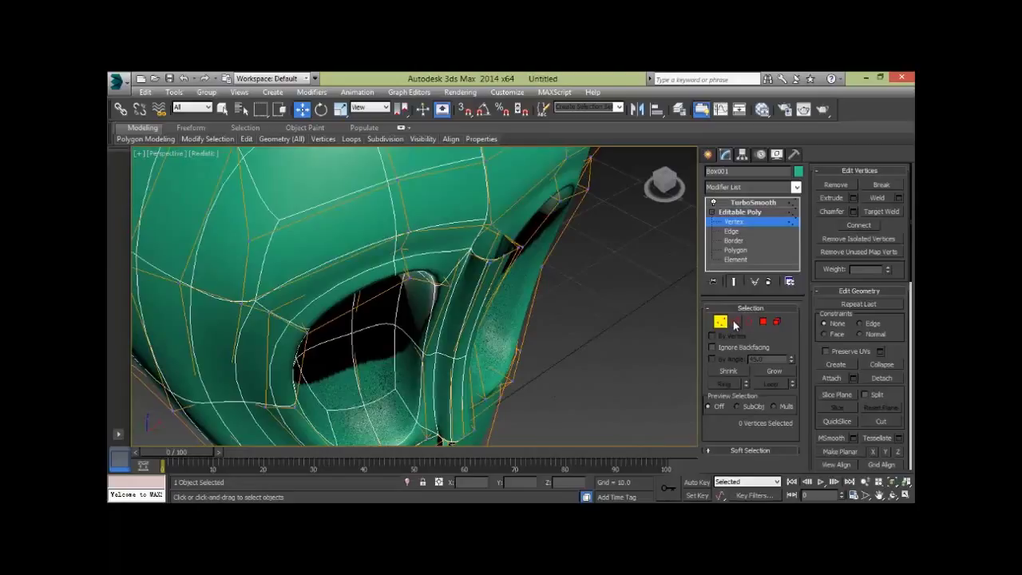
Step: Nudge the nose ridge's top edge up toward the brow and view both eye holes from the front
left_click(735, 321)
left_click(499, 254)
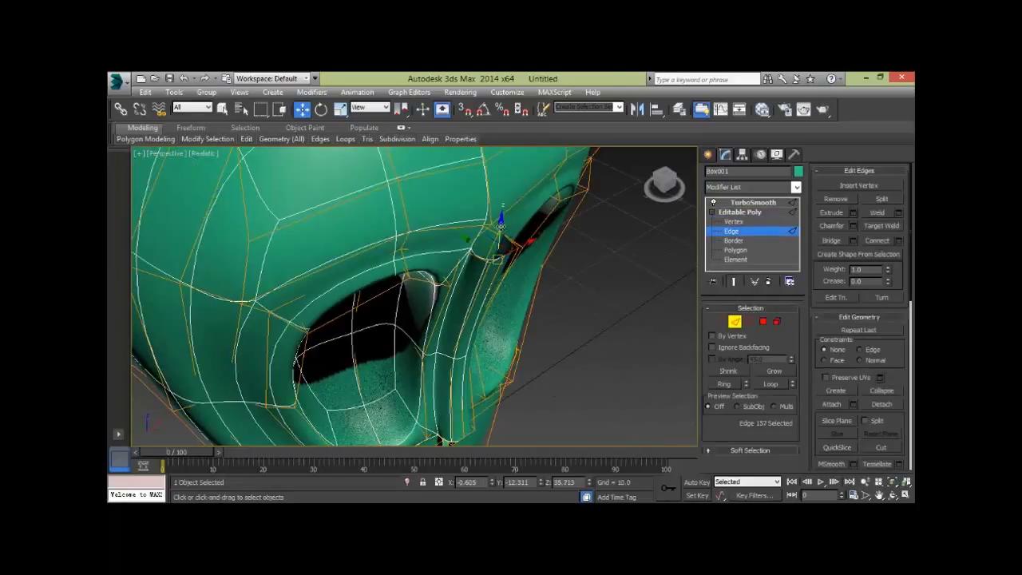
left_click(498, 246)
left_click_drag(484, 230, 473, 226)
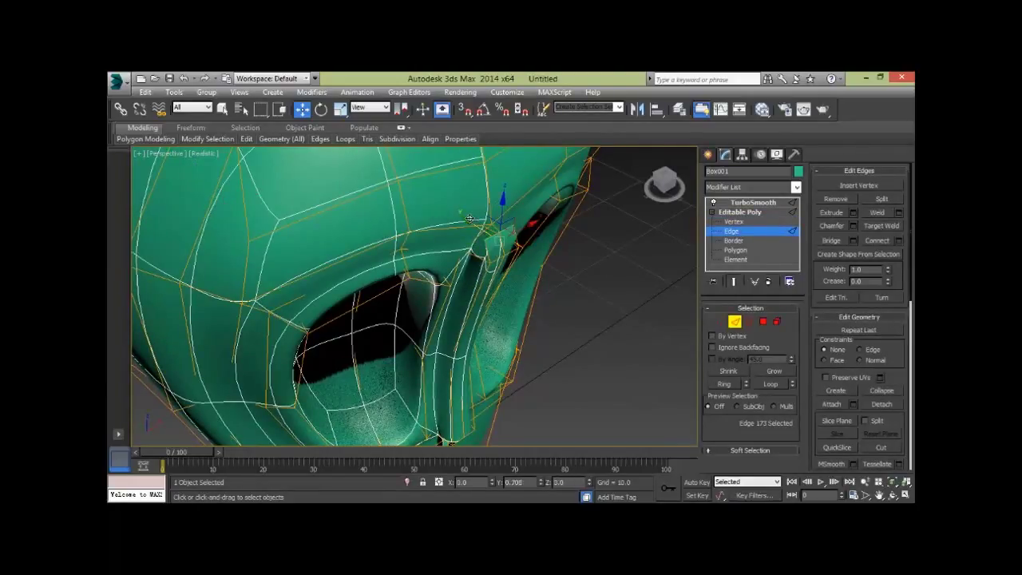
middle_click_drag(534, 311, 482, 311, "alt")
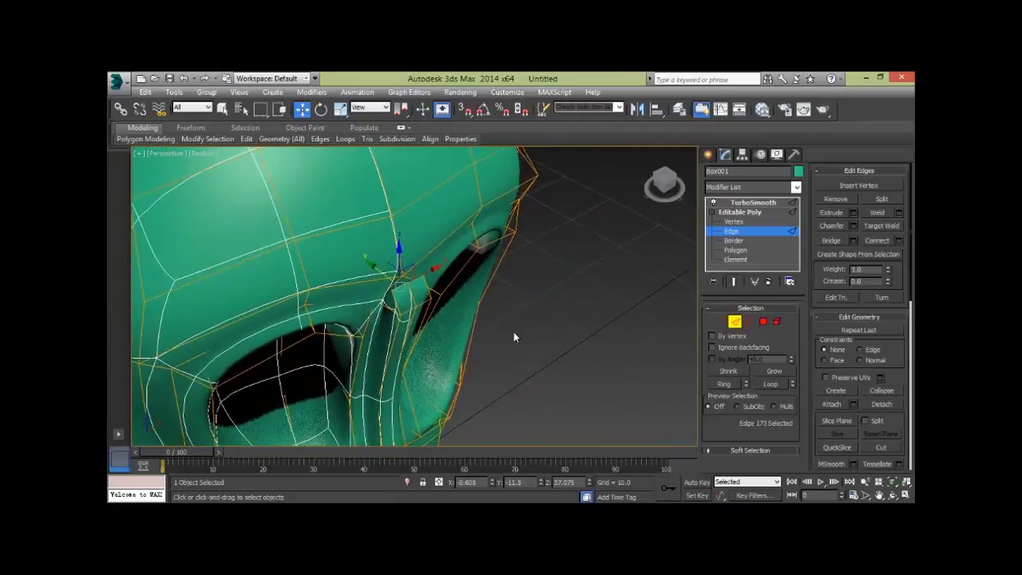
mouse_move(405, 339)
middle_mouse_down("alt")
mouse_move(385, 279)
mouse_move(459, 300)
middle_mouse_up("alt")
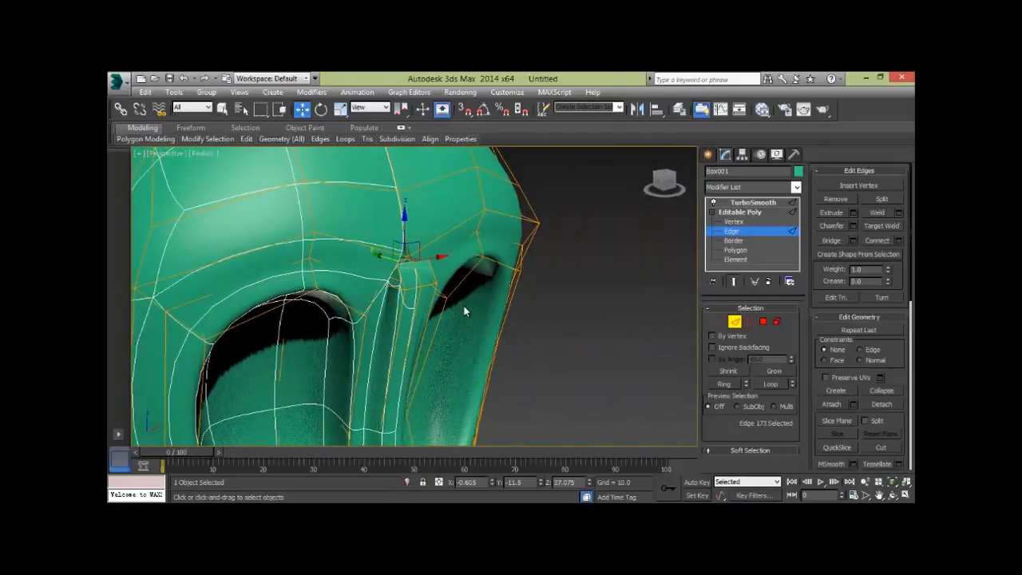
left_click(341, 251)
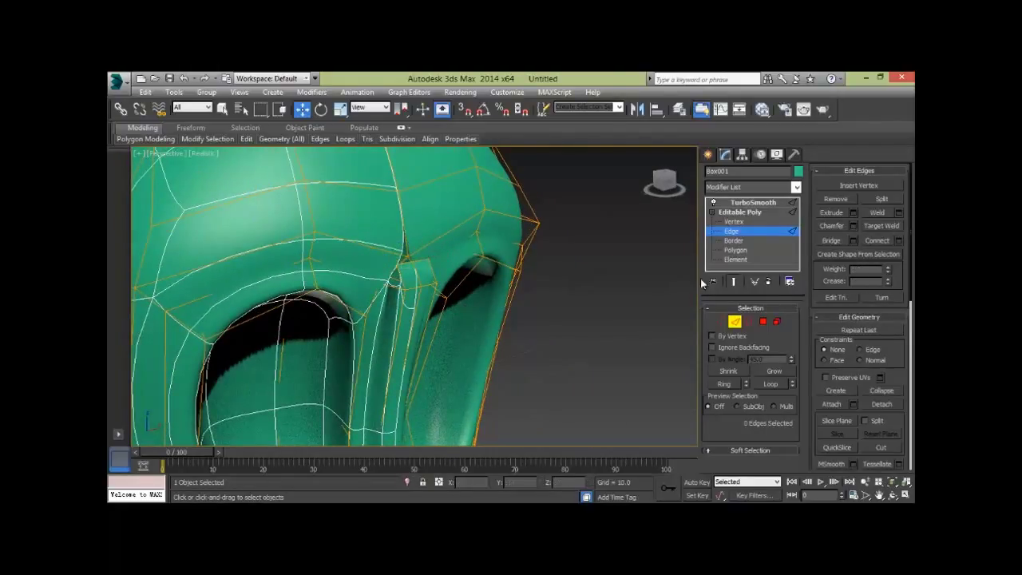
Step: Select the brow polygon above the eye socket and inspect it closely from the front and below
left_click(763, 320)
left_click(303, 259)
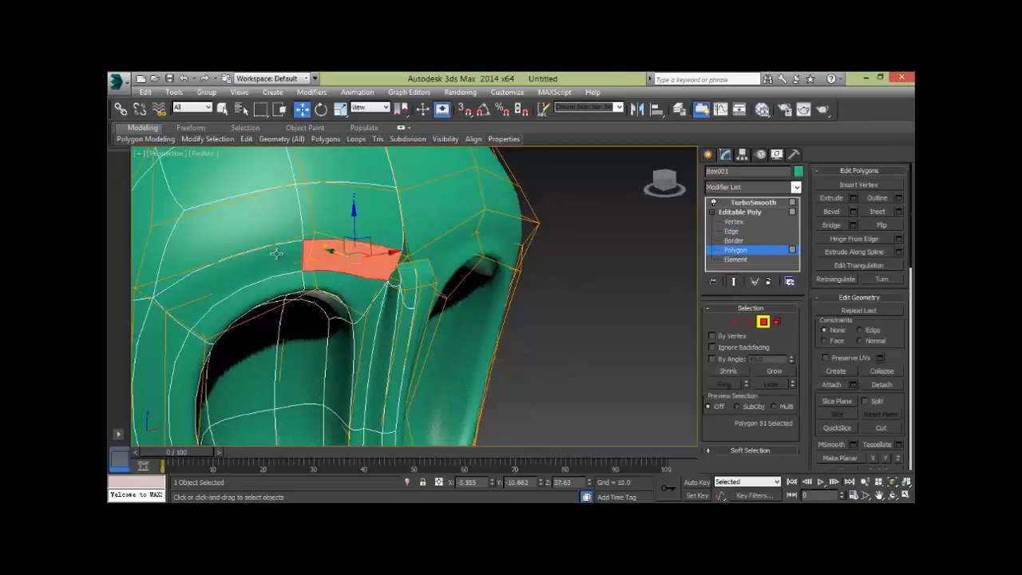
middle_click_drag(360, 277, 380, 307, "alt")
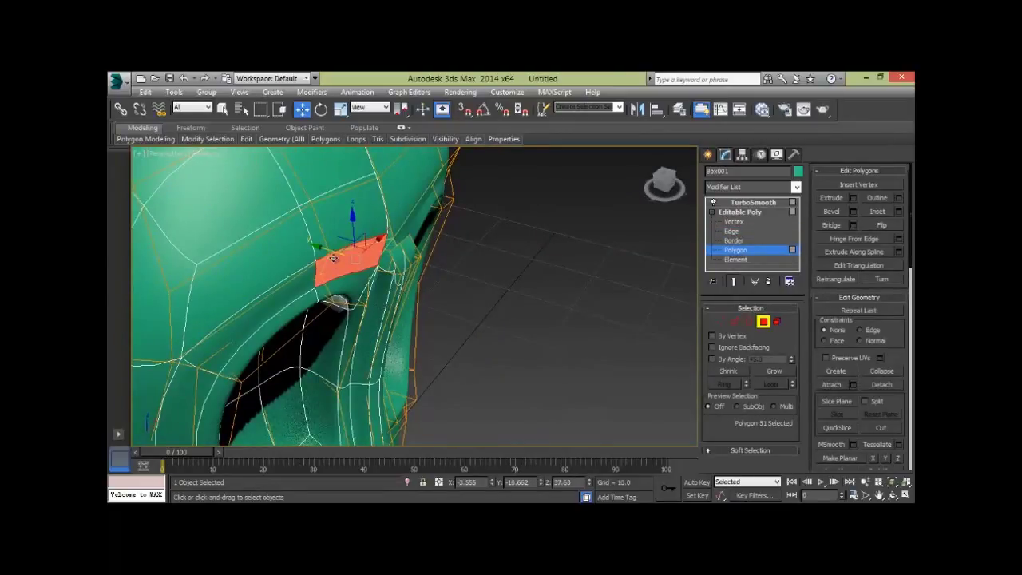
mouse_move(335, 252)
middle_mouse_down("alt")
mouse_move(290, 257)
mouse_move(421, 274)
mouse_move(514, 300)
mouse_move(349, 282)
mouse_move(461, 250)
mouse_move(532, 339)
mouse_move(442, 307)
middle_mouse_up("alt")
scroll(358, 287, "up", 3)
scroll(533, 339, "down", 3)
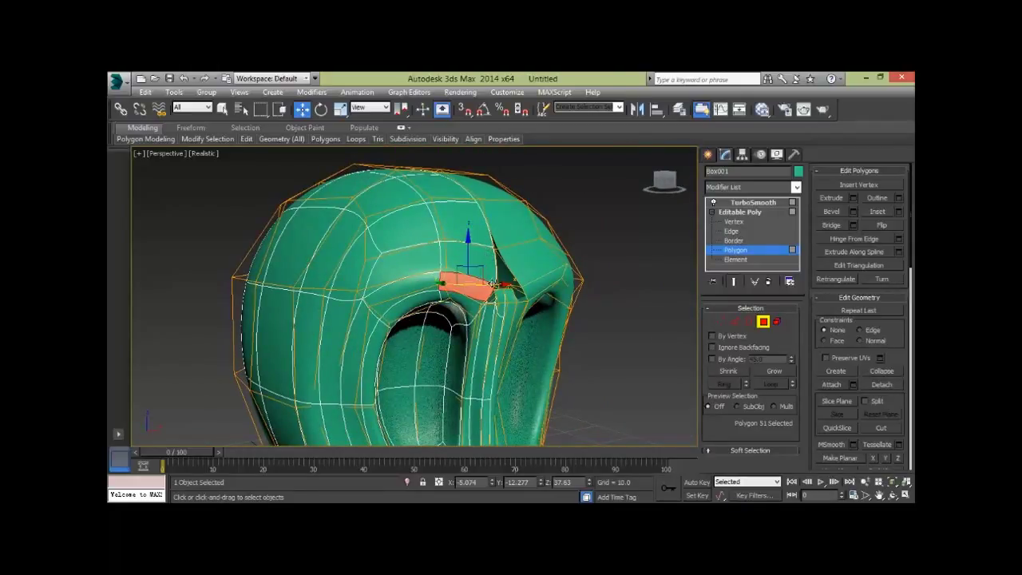
mouse_move(492, 284)
middle_mouse_down("alt")
mouse_move(459, 348)
mouse_move(438, 292)
mouse_move(513, 319)
middle_mouse_up("alt")
scroll(479, 303, "up", 5)
scroll(459, 349, "down", 3)
scroll(491, 314, "up", 3)
scroll(456, 320, "up", 4)
scroll(403, 289, "up", 1)
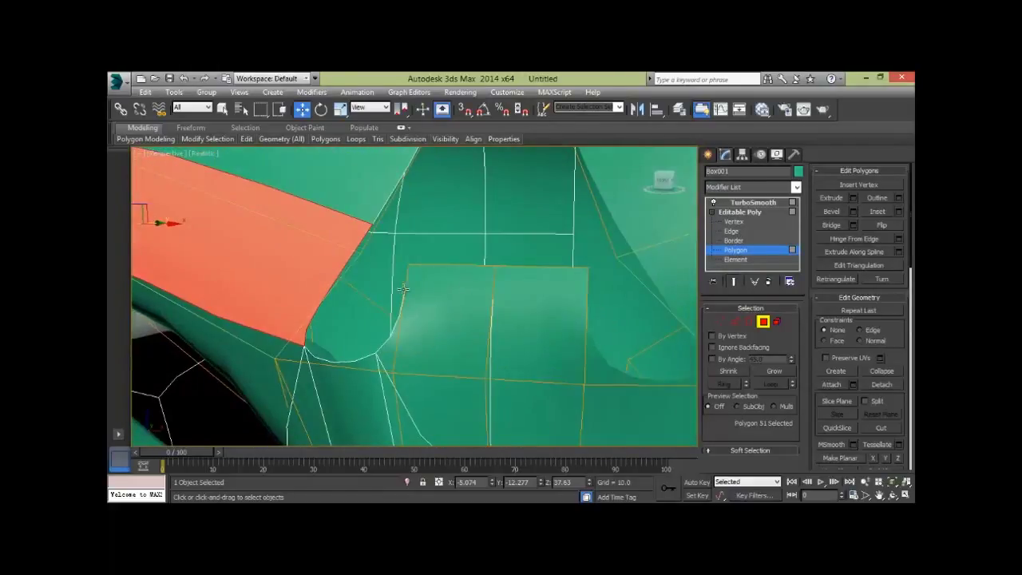
scroll(442, 277, "down", 5)
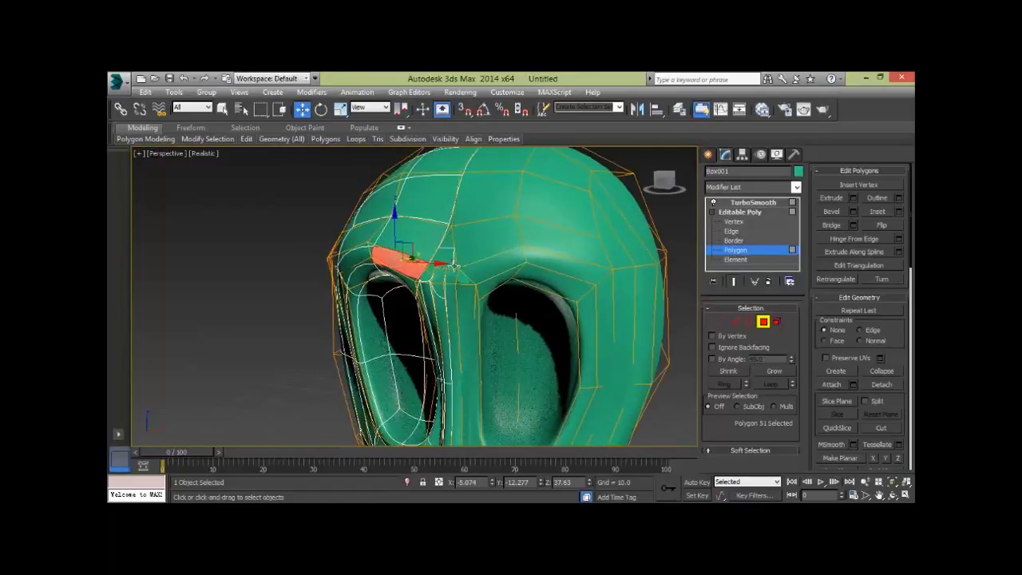
middle_click_drag(455, 265, 438, 286, "alt")
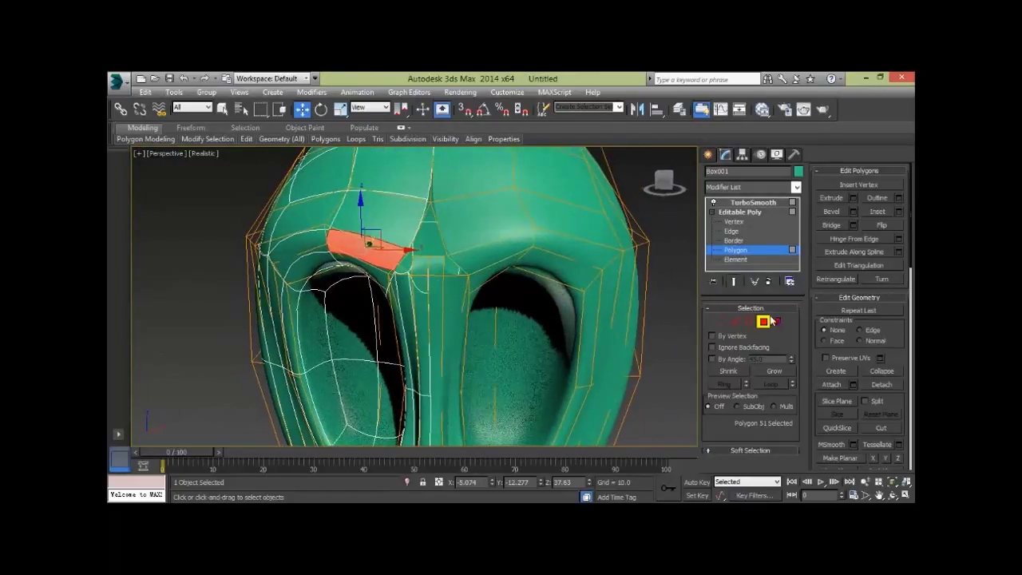
left_click(733, 321)
left_click(720, 322)
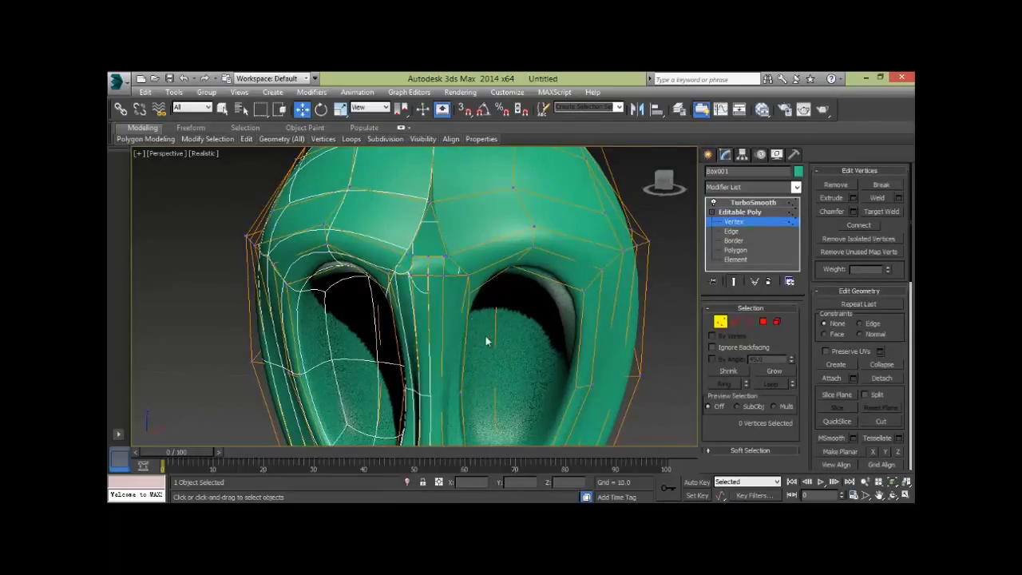
Step: In Edge mode, Target Weld the stray edge at the eye's inner corner onto the nose ridge
mouse_move(426, 299)
middle_mouse_down("alt")
mouse_move(392, 285)
mouse_move(413, 319)
mouse_move(336, 281)
middle_mouse_up("alt")
scroll(359, 301, "up", 3)
scroll(371, 306, "up", 2)
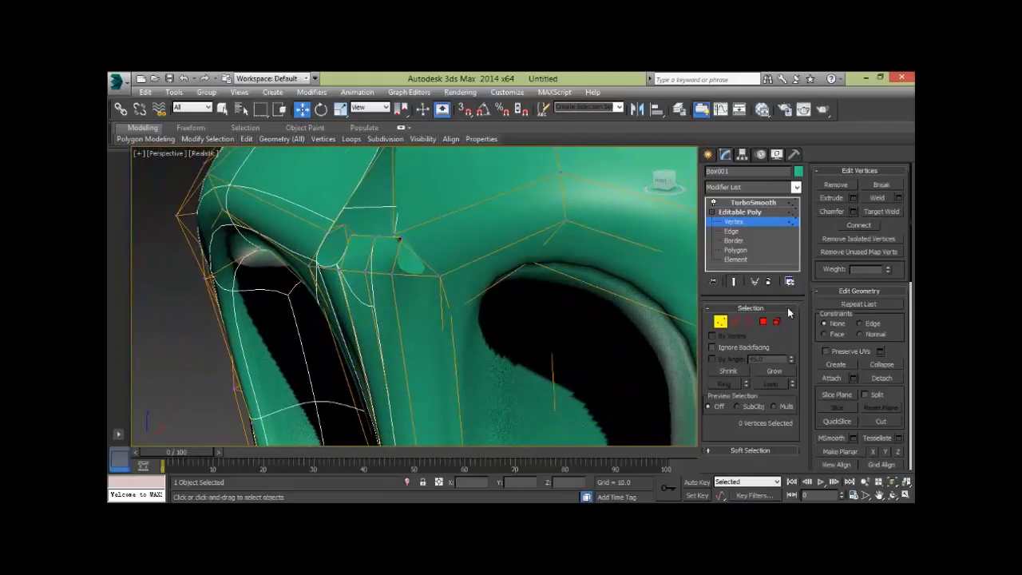
left_click(735, 322)
middle_click_drag(520, 365, 390, 333, "alt")
left_click(393, 334)
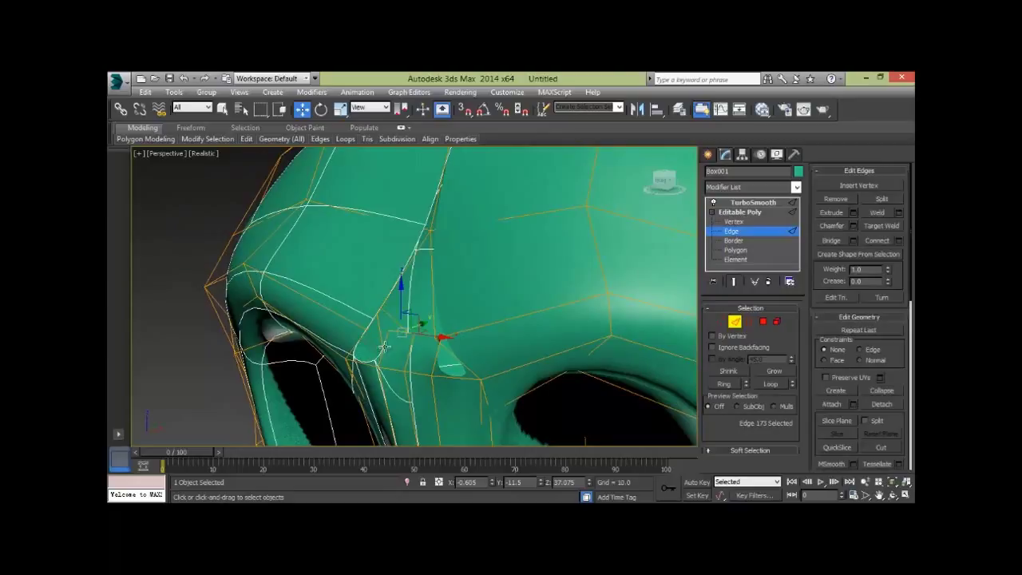
mouse_move(445, 349)
middle_mouse_down("alt")
mouse_move(397, 349)
mouse_move(411, 351)
mouse_move(388, 328)
middle_mouse_up("alt")
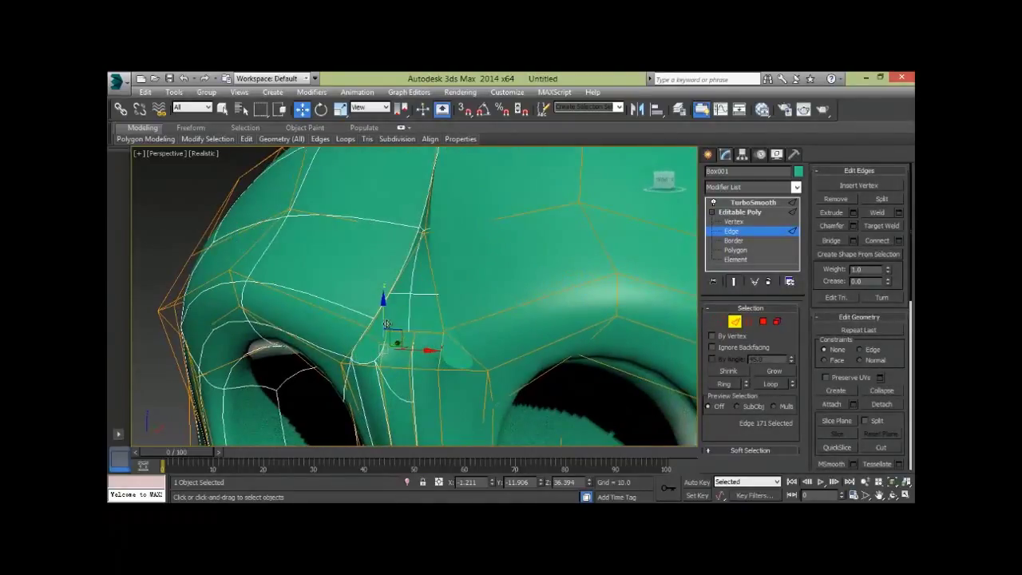
middle_click_drag(463, 366, 408, 344, "alt")
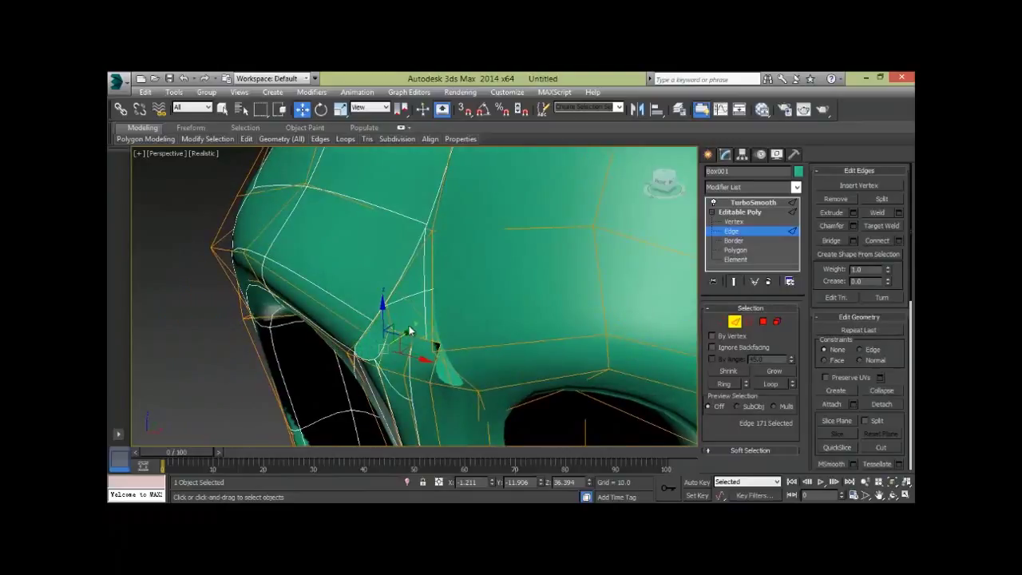
left_click(371, 355)
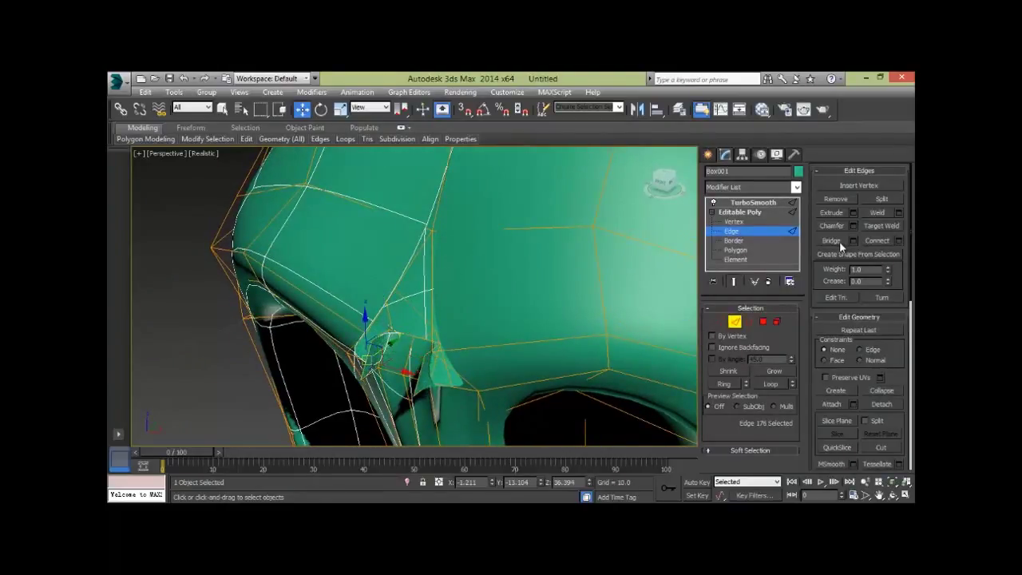
left_click(875, 228)
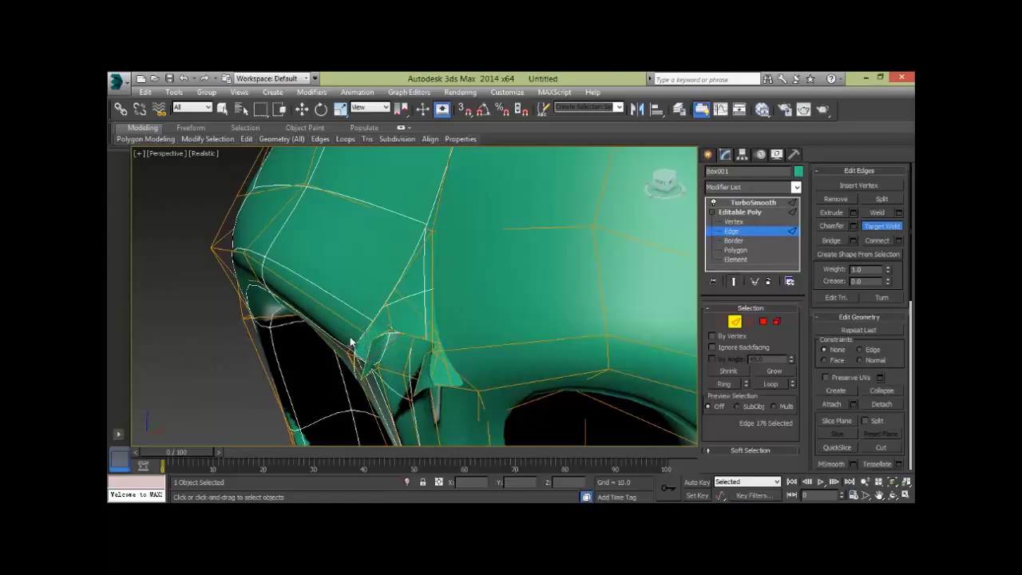
left_click_drag(359, 338, 416, 354)
mouse_move(416, 353)
middle_mouse_down("alt")
mouse_move(538, 320)
mouse_move(537, 339)
middle_mouse_up("alt")
Step: Raise the nose-ridge edge with Select and Move, then settle it slightly lower
middle_click_drag(554, 287, 498, 321, "alt")
key("w")
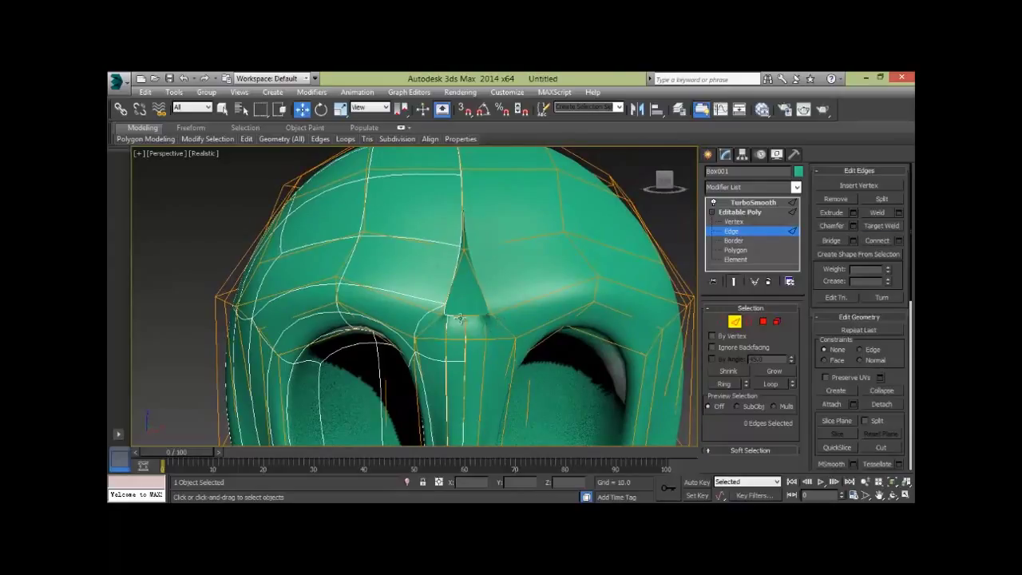
left_click(463, 314)
left_click_drag(455, 276, 454, 246)
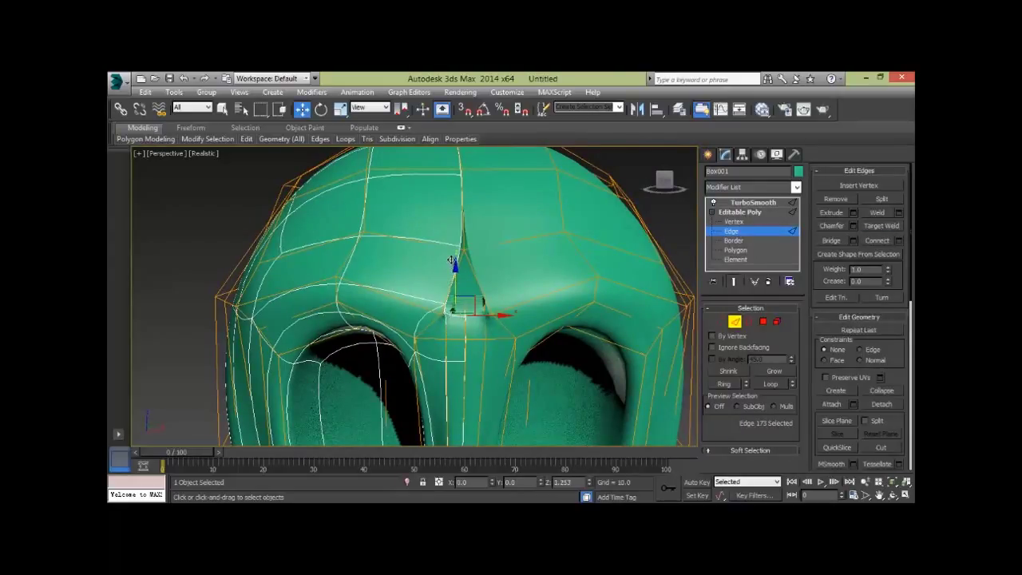
mouse_move(453, 247)
left_mouse_down()
mouse_move(451, 270)
mouse_move(452, 260)
left_mouse_up()
Step: Target Weld the remaining pinched edges so the ridge merges into the brow
scroll(360, 351, "up", 5)
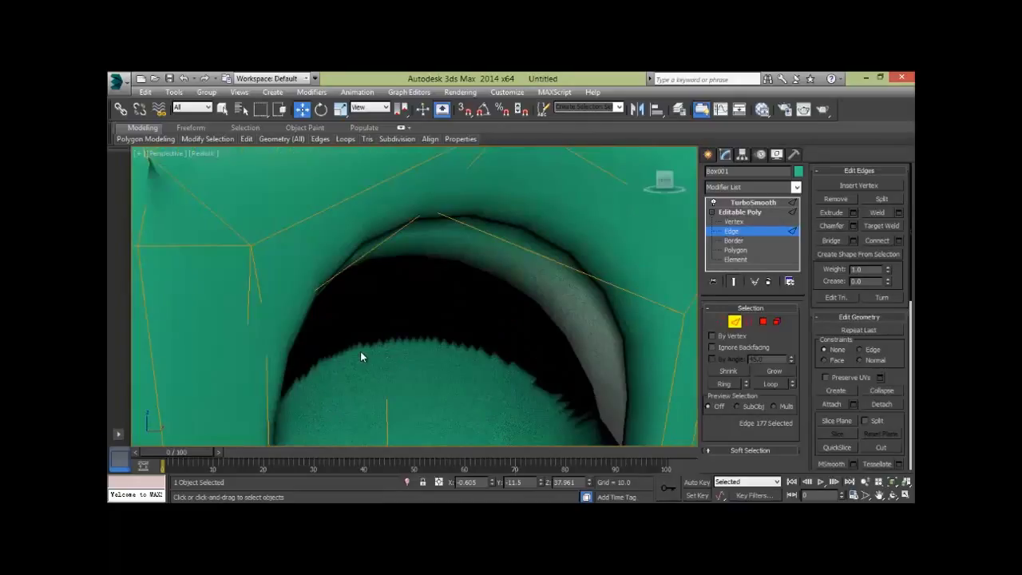
scroll(365, 349, "down", 5)
middle_click_drag(365, 349, 494, 317, "alt")
scroll(308, 340, "up", 4)
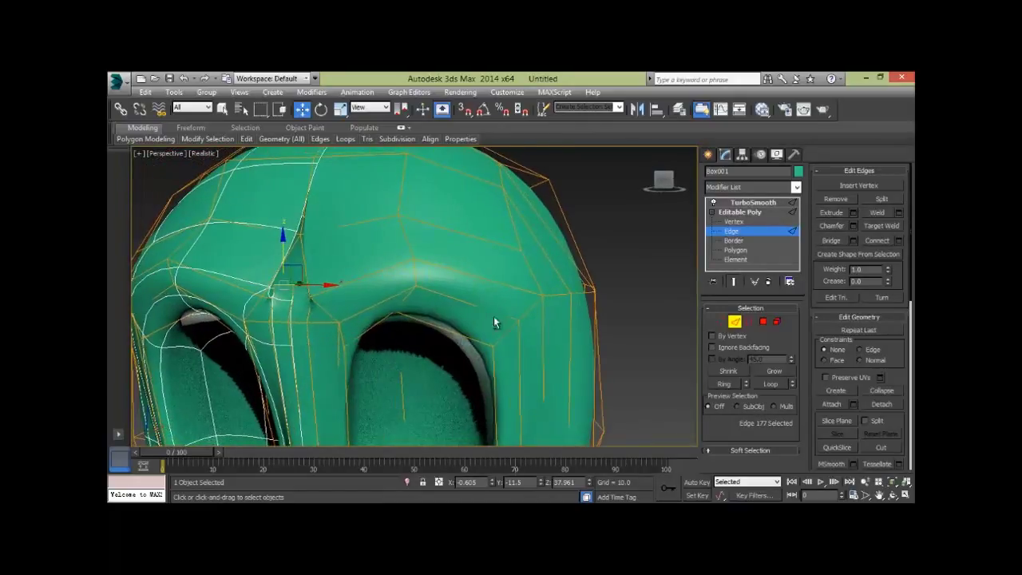
left_click(878, 227)
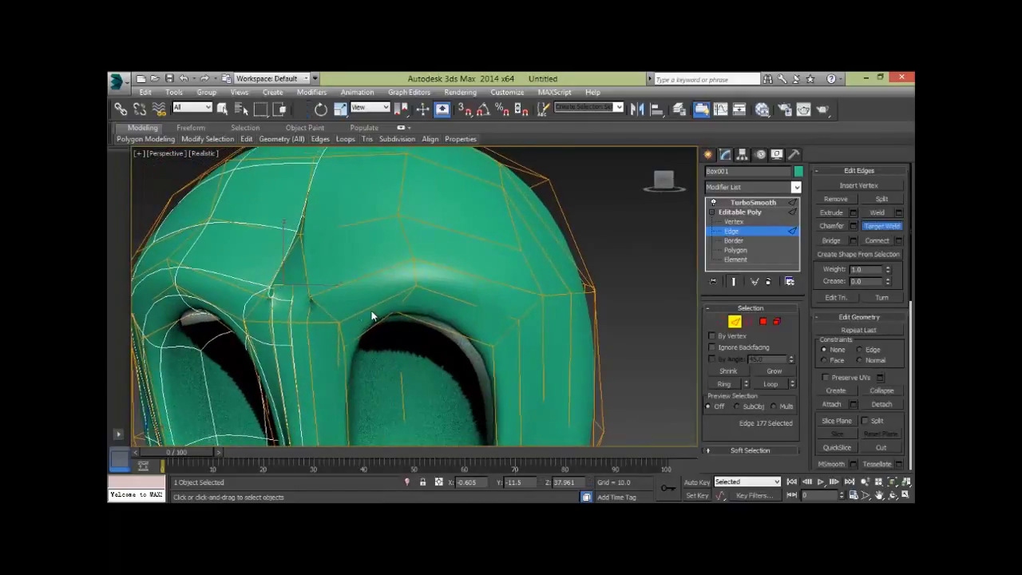
left_click(284, 289)
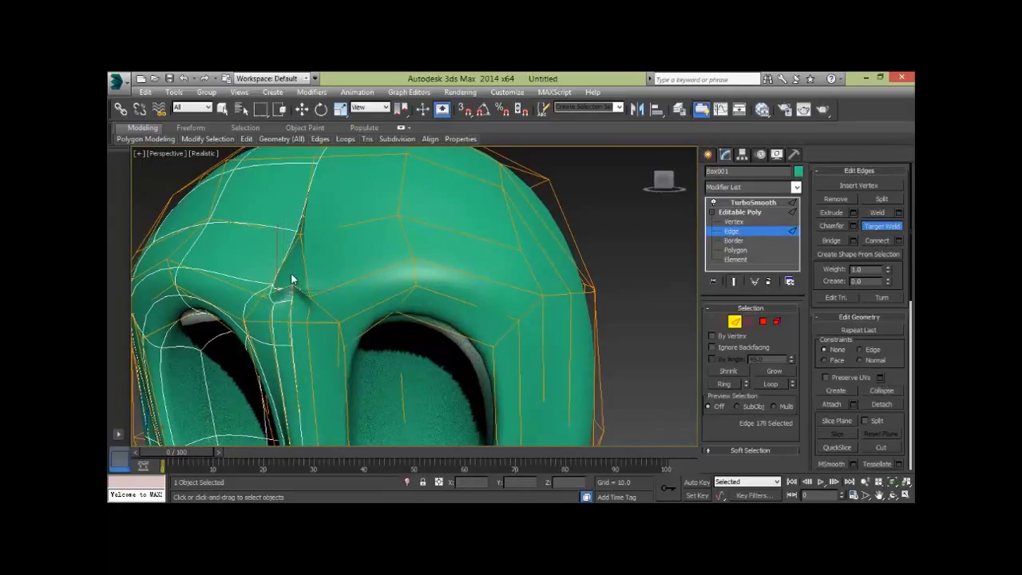
left_click(281, 267)
middle_click_drag(316, 300, 455, 313, "alt")
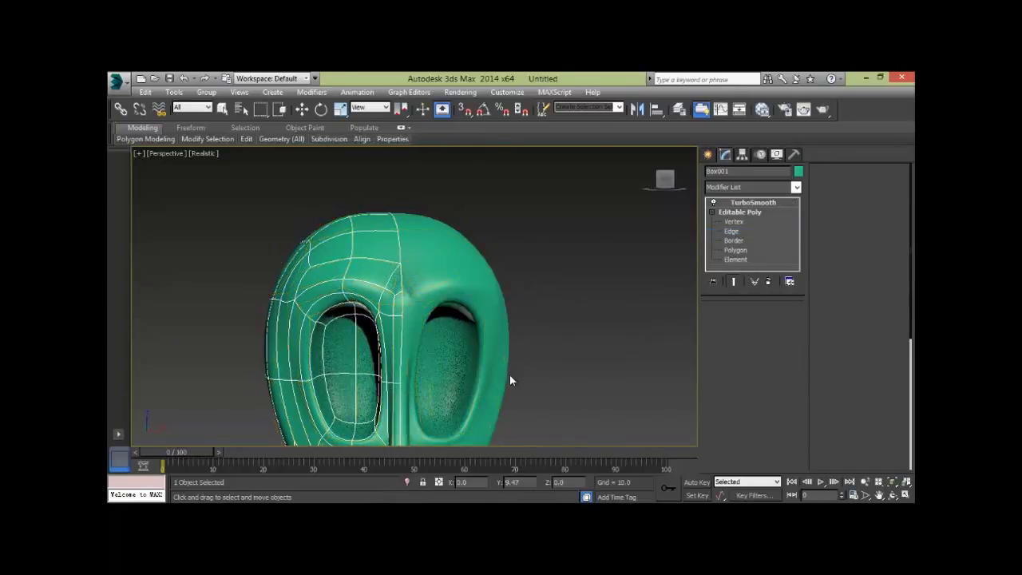
Step: Deselect the head, change the viewport from Realistic to Shaded, orbit to inspect, and reselect Box001
key("ctrl+d")
key("w")
scroll(498, 354, "down", 2)
mouse_move(497, 353)
middle_mouse_down("alt")
mouse_move(471, 362)
mouse_move(479, 372)
middle_mouse_up("alt")
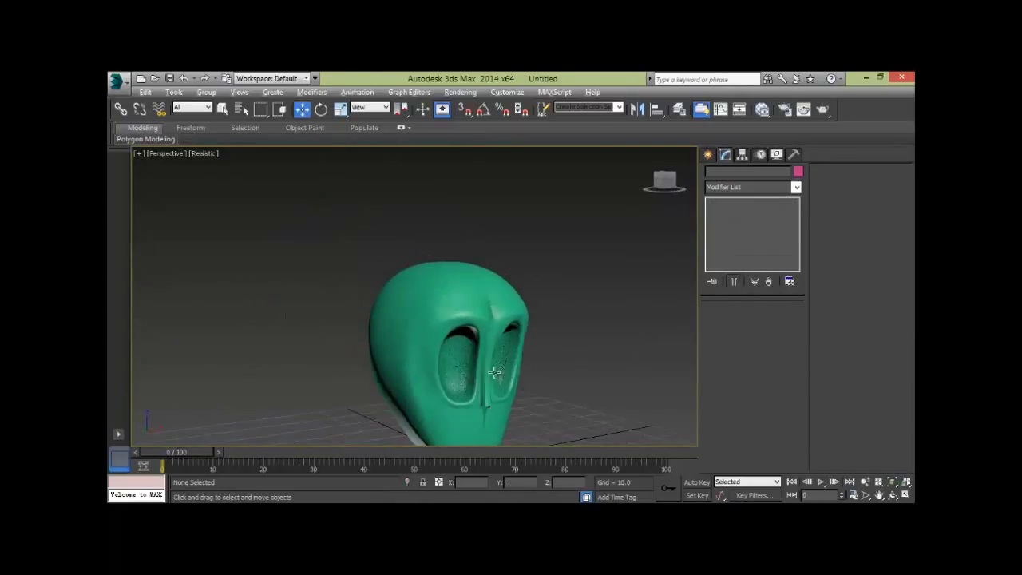
scroll(527, 359, "up", 2)
left_click(199, 159)
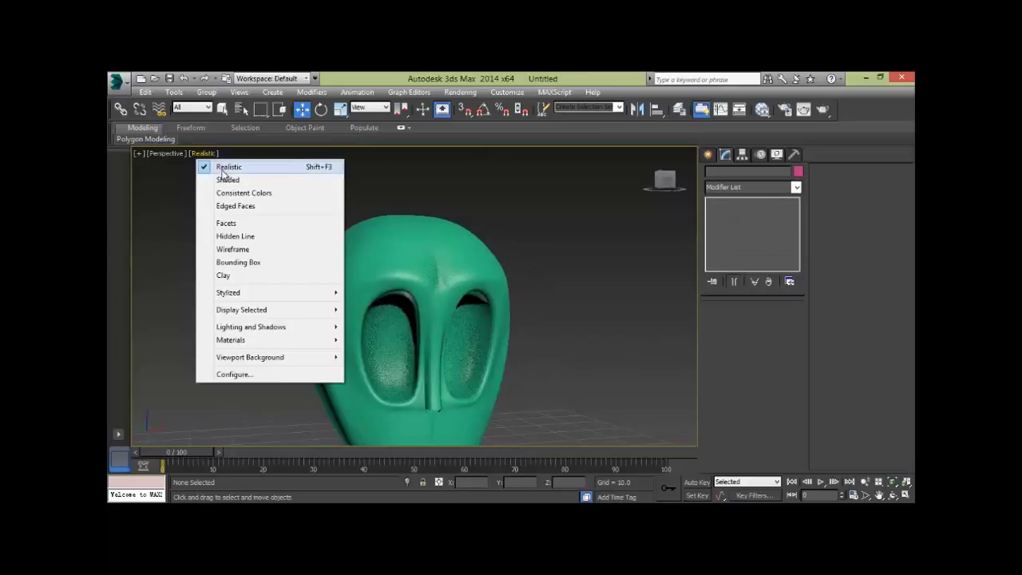
left_click(231, 180)
mouse_move(553, 331)
middle_mouse_down("alt")
mouse_move(580, 338)
mouse_move(400, 341)
mouse_move(399, 323)
middle_mouse_up("alt")
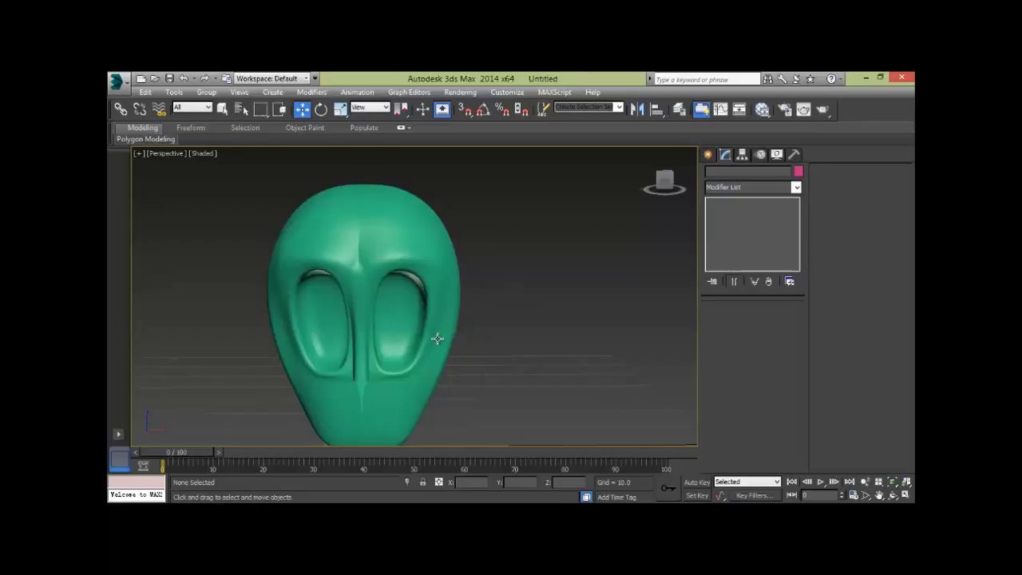
mouse_move(414, 314)
middle_mouse_down("alt")
mouse_move(487, 351)
mouse_move(441, 369)
mouse_move(516, 353)
mouse_move(448, 376)
mouse_move(394, 324)
mouse_move(356, 325)
mouse_move(479, 354)
mouse_move(664, 308)
middle_mouse_up("alt")
left_click(506, 370)
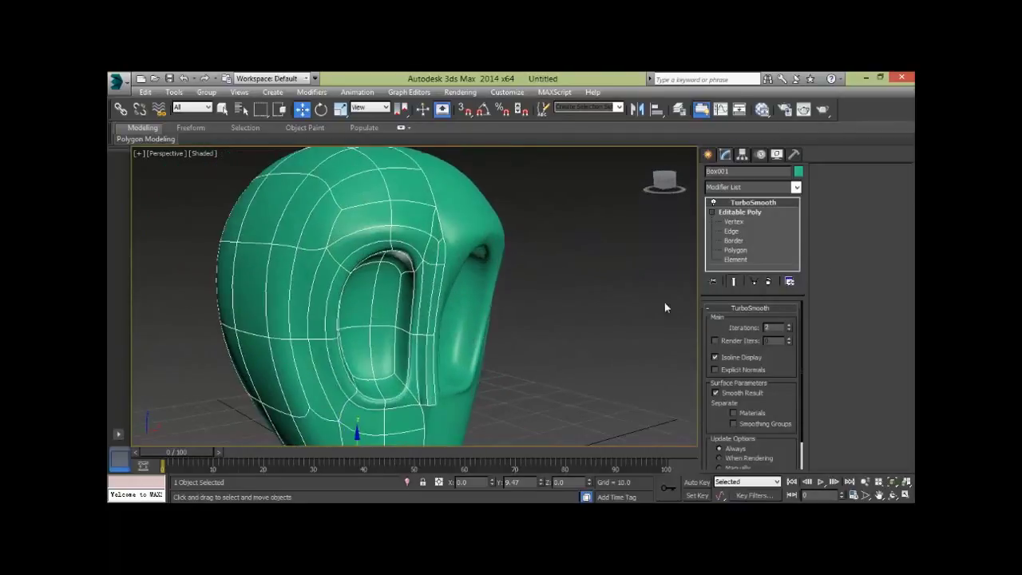
Step: At Polygon level, select the four brow faces arching above the left eye socket
left_click(735, 250)
middle_click_drag(454, 309, 412, 294, "alt")
left_click(390, 253)
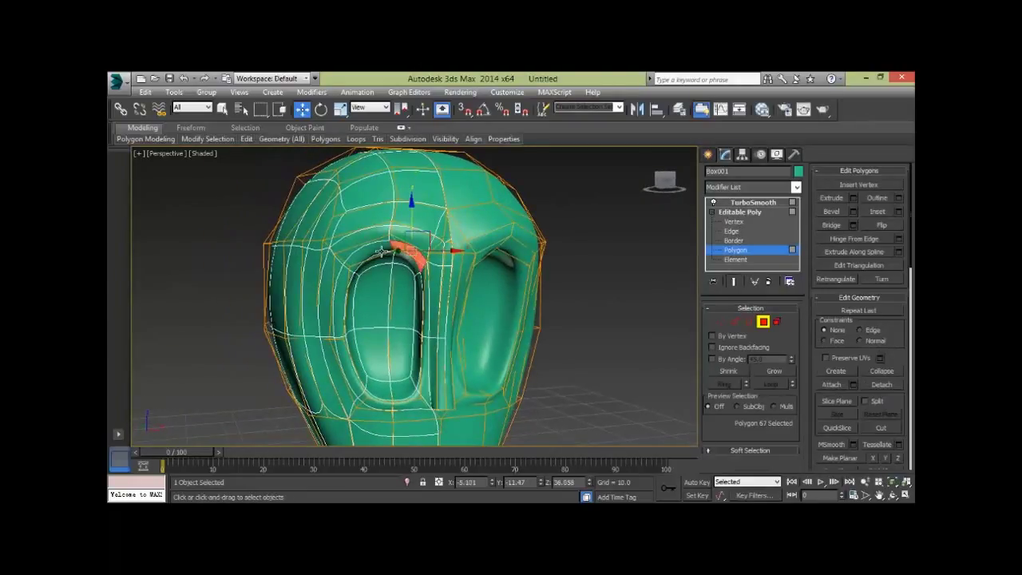
left_click(380, 249, "ctrl")
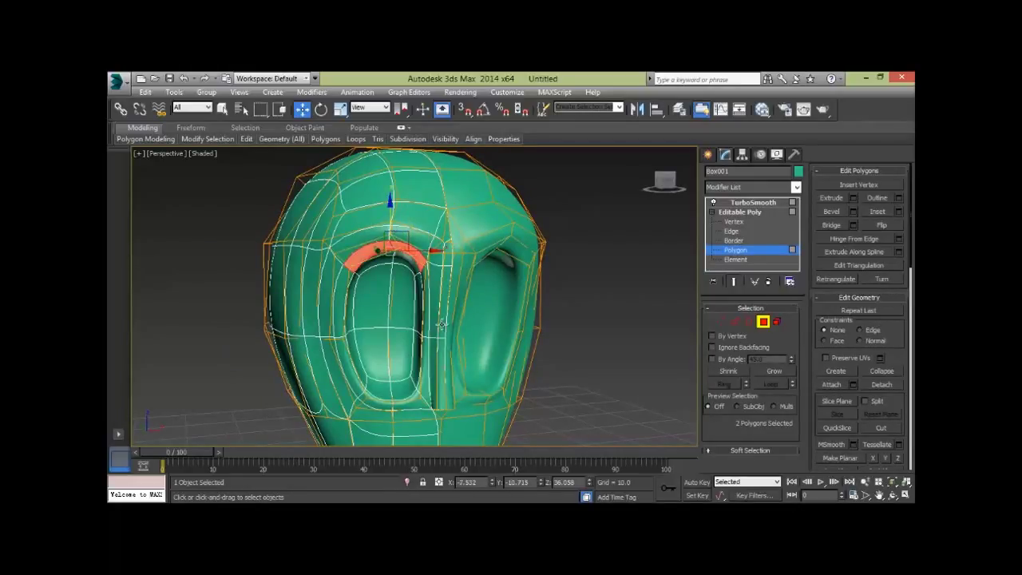
middle_click_drag(429, 319, 418, 281, "alt")
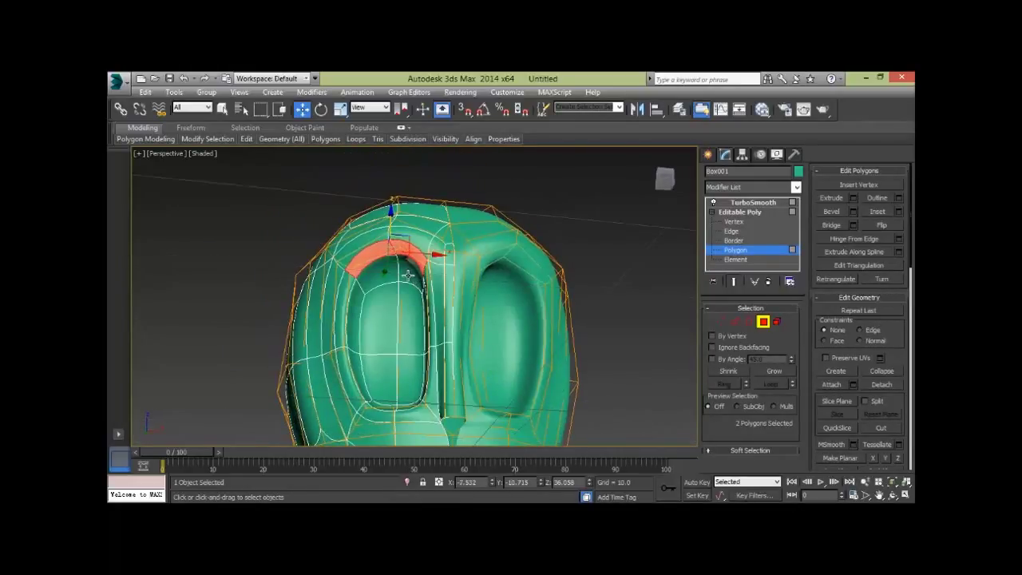
left_click(408, 276, "ctrl")
left_click(407, 266, "ctrl")
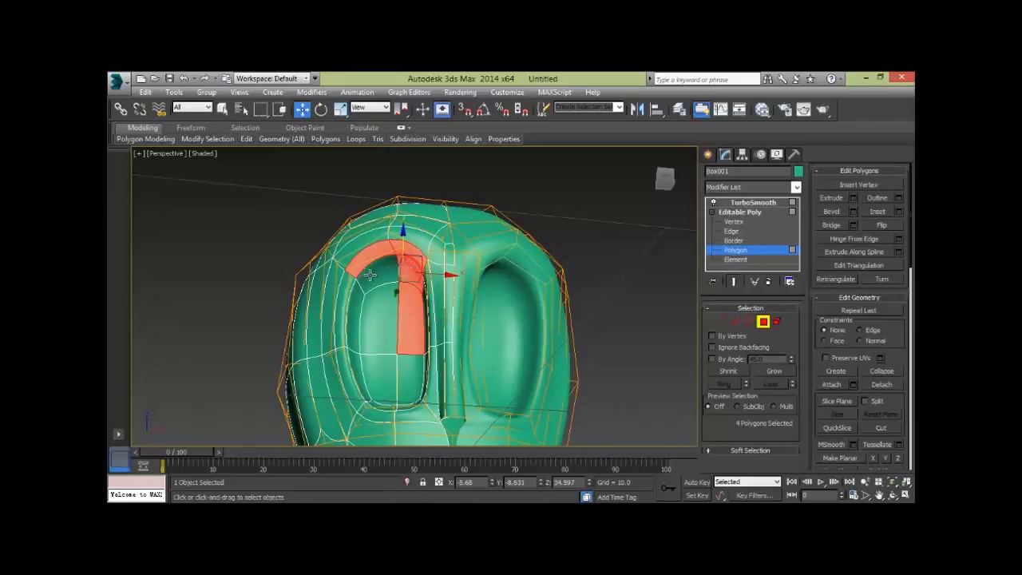
left_click(370, 275, "ctrl")
left_click(405, 316, "alt")
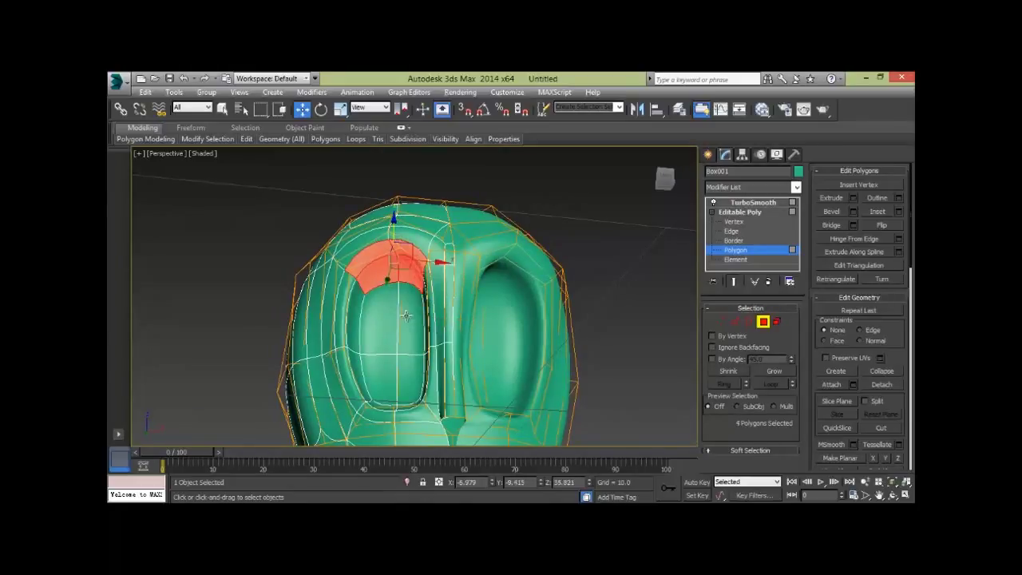
Step: Move the selected brow faces down in Z, then slightly forward in Y
left_click_drag(392, 217, 443, 310)
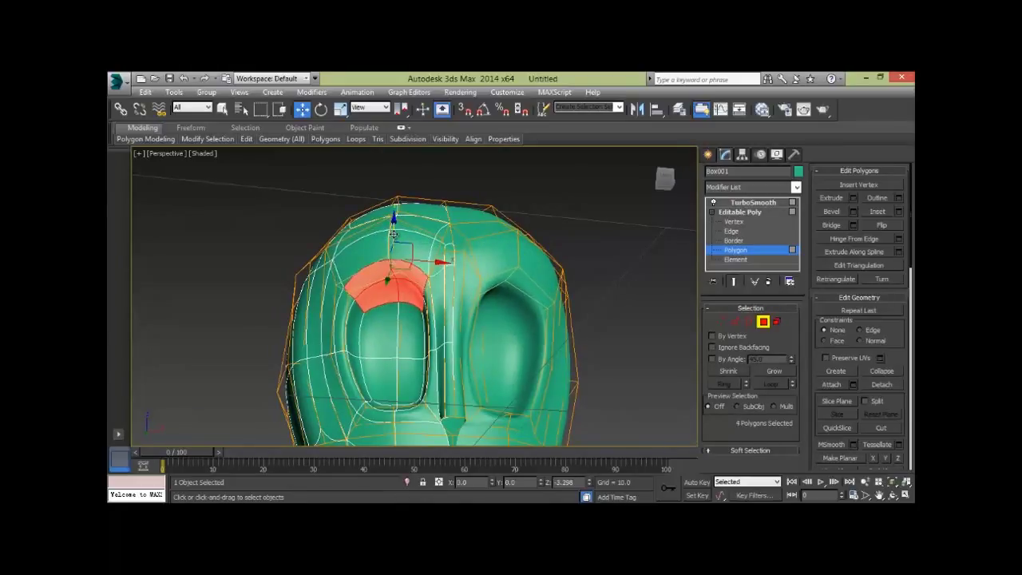
mouse_move(443, 309)
middle_mouse_down("alt")
mouse_move(428, 336)
mouse_move(484, 346)
mouse_move(367, 330)
mouse_move(405, 328)
middle_mouse_up("alt")
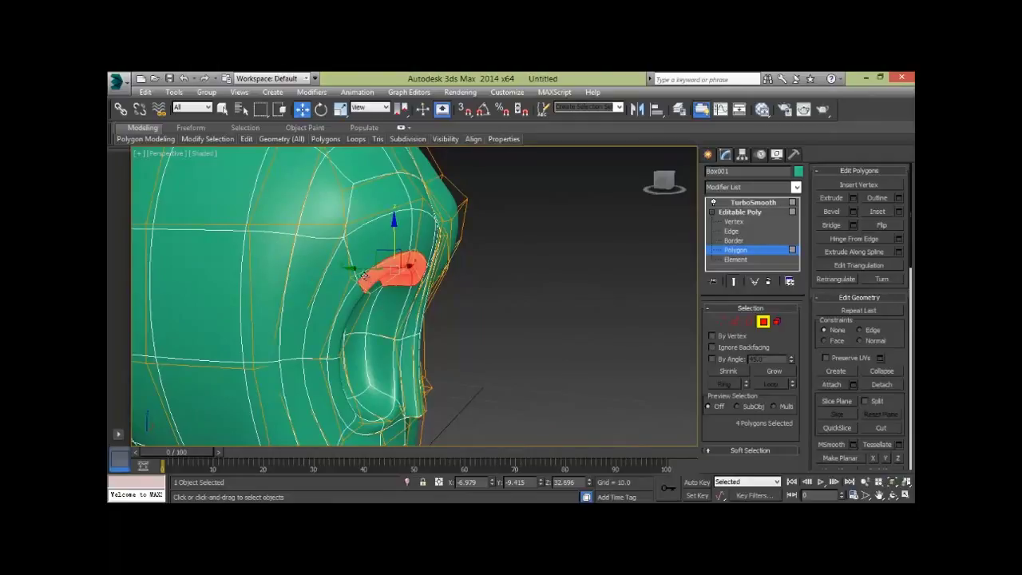
left_click_drag(349, 266, 350, 268)
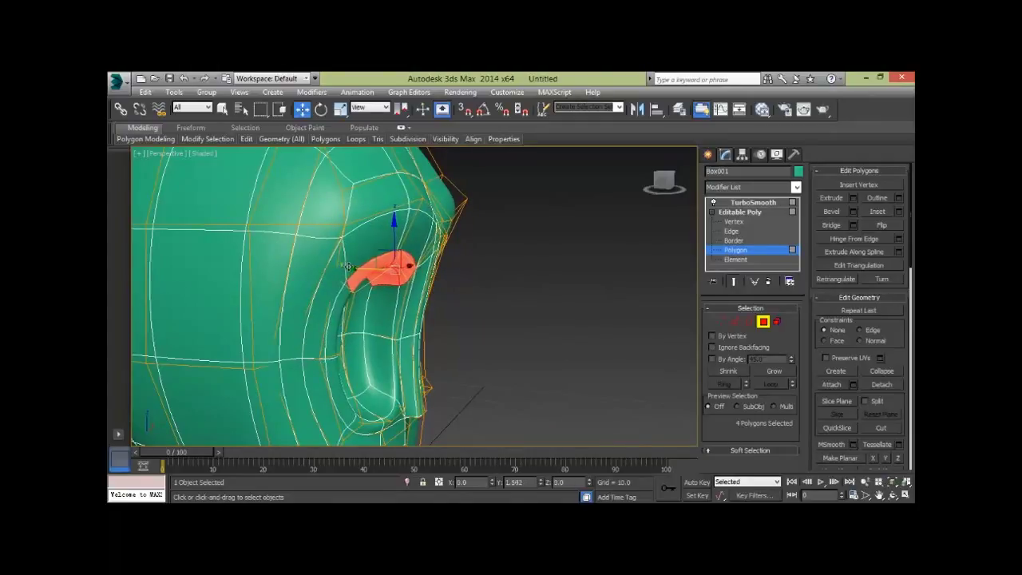
middle_click_drag(434, 307, 514, 289, "alt")
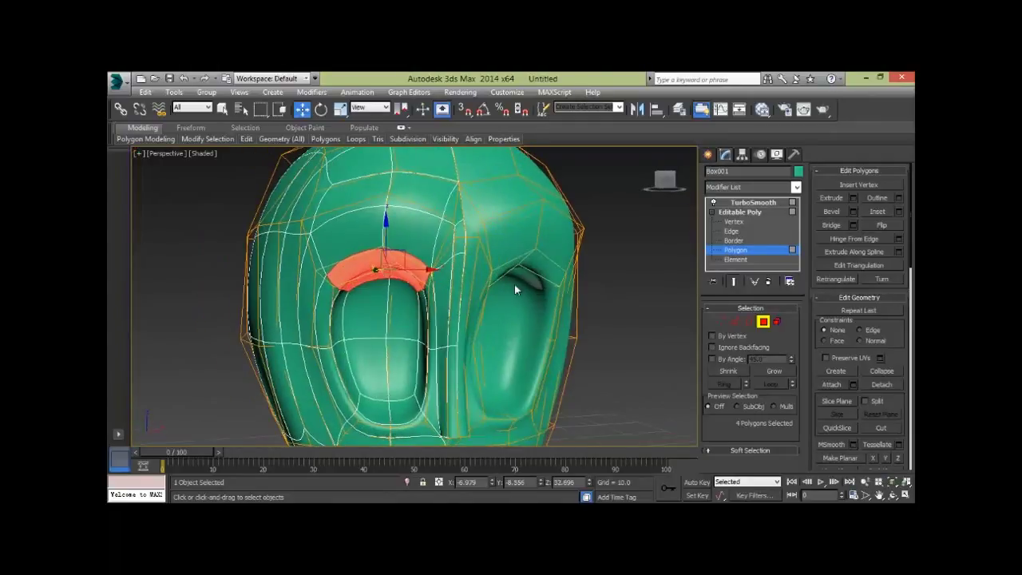
left_click(661, 315)
left_click(734, 321)
Step: Lower two forehead edges just above the brow
left_click(408, 210)
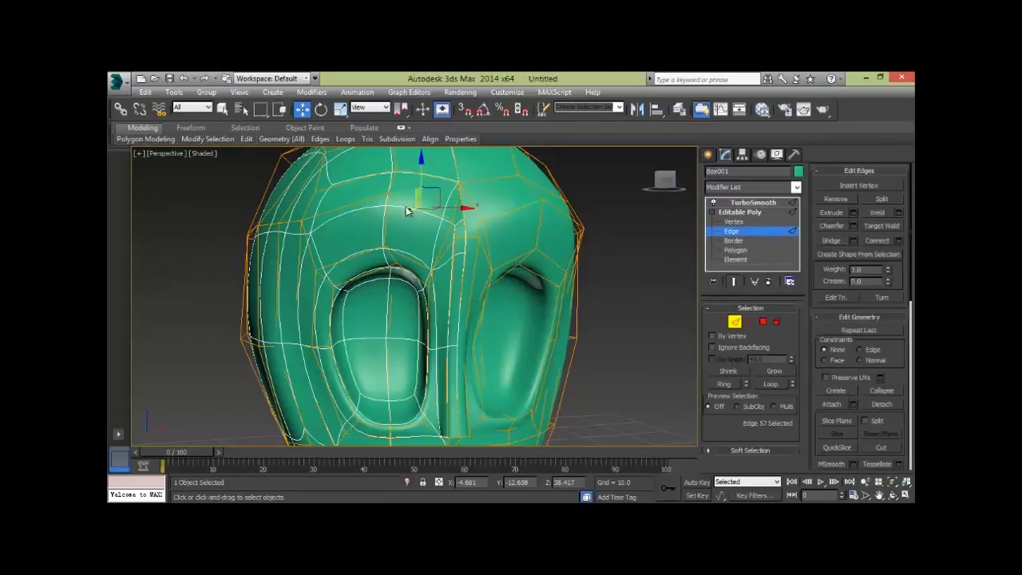
left_click(358, 199, "ctrl")
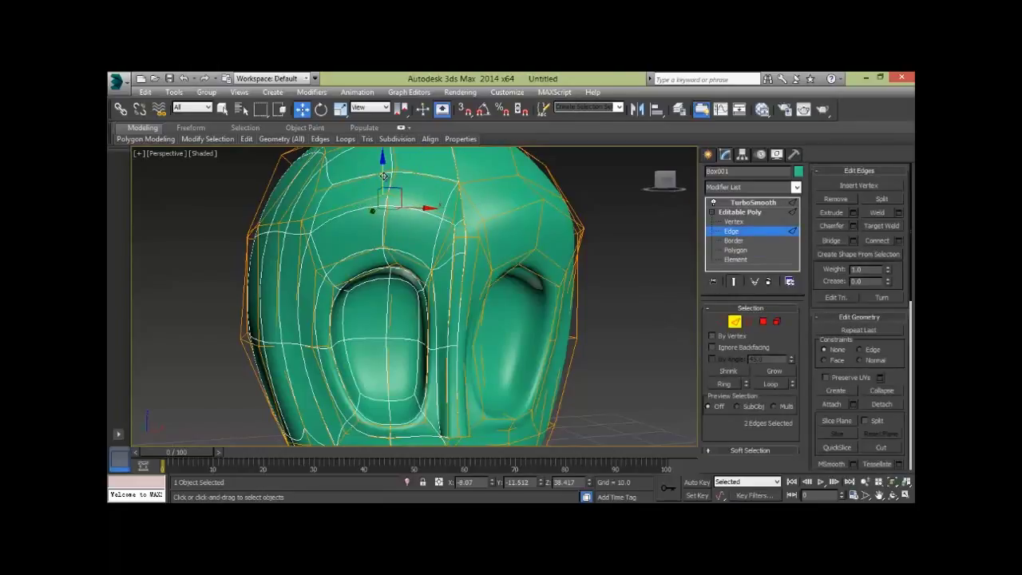
left_click_drag(383, 176, 436, 265)
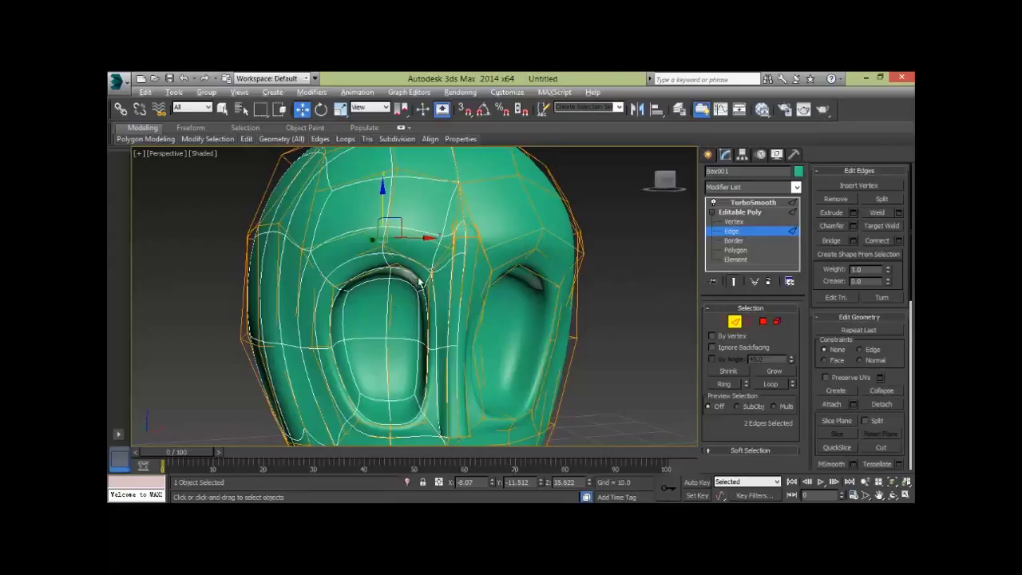
middle_click_drag(418, 279, 366, 318, "alt")
mouse_move(417, 244)
middle_mouse_down("alt")
mouse_move(406, 240)
mouse_move(536, 302)
middle_mouse_up("alt")
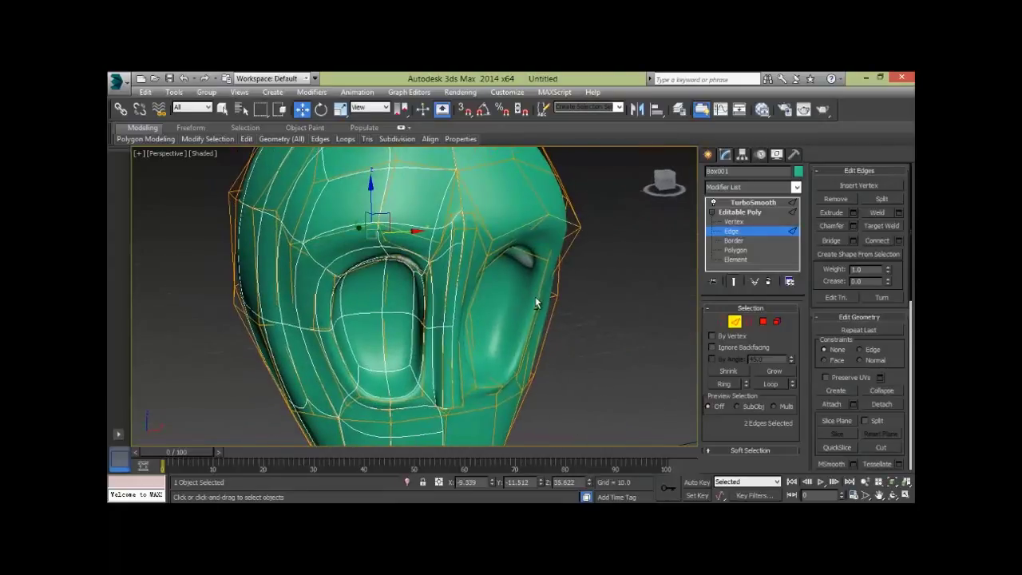
mouse_move(491, 247)
middle_mouse_down("alt")
mouse_move(519, 281)
mouse_move(497, 265)
middle_mouse_up("alt")
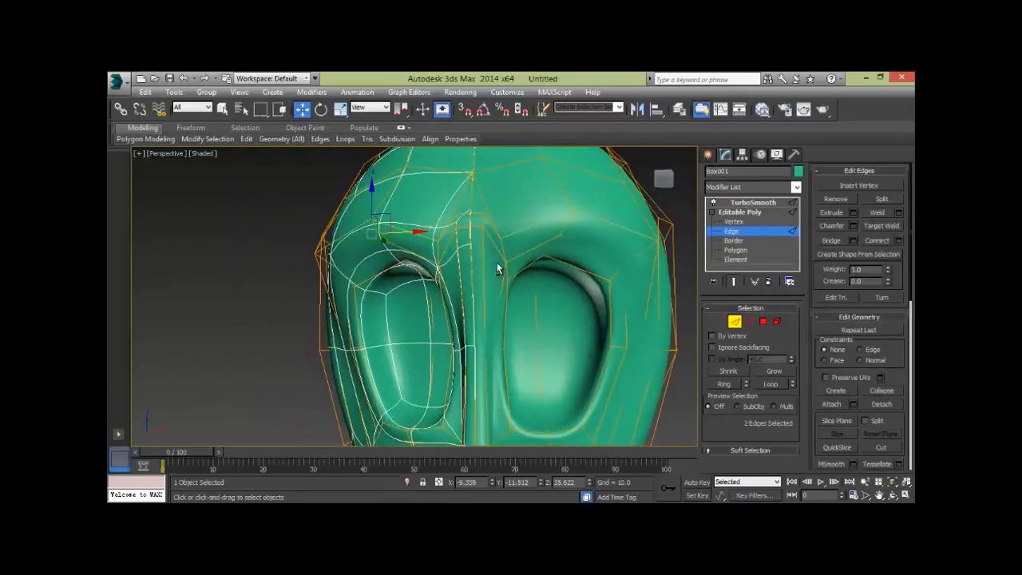
Step: Lower the polygon beside the nose bridge, then clear the polygon selection
left_click(465, 220)
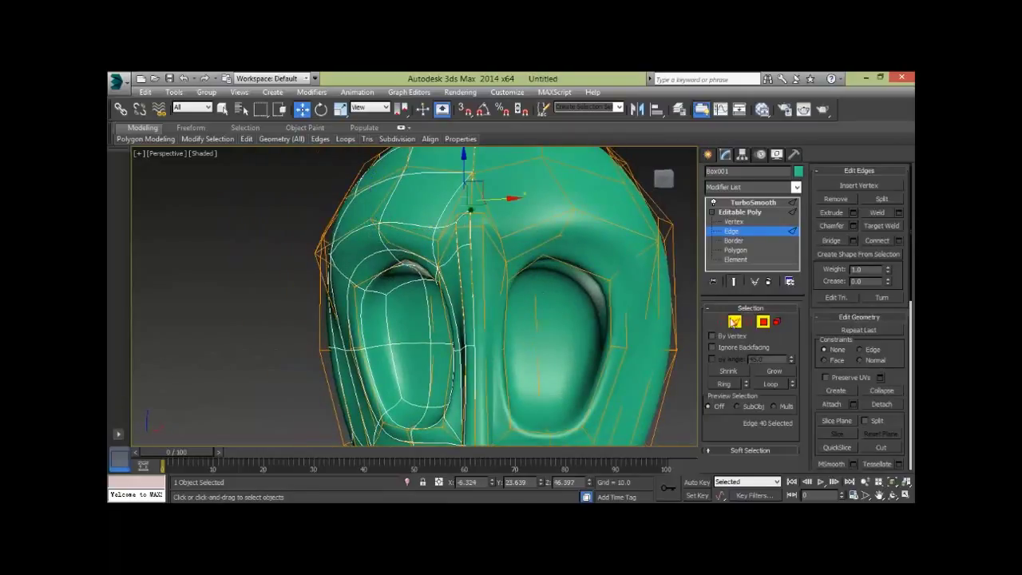
left_click(762, 322, "ctrl")
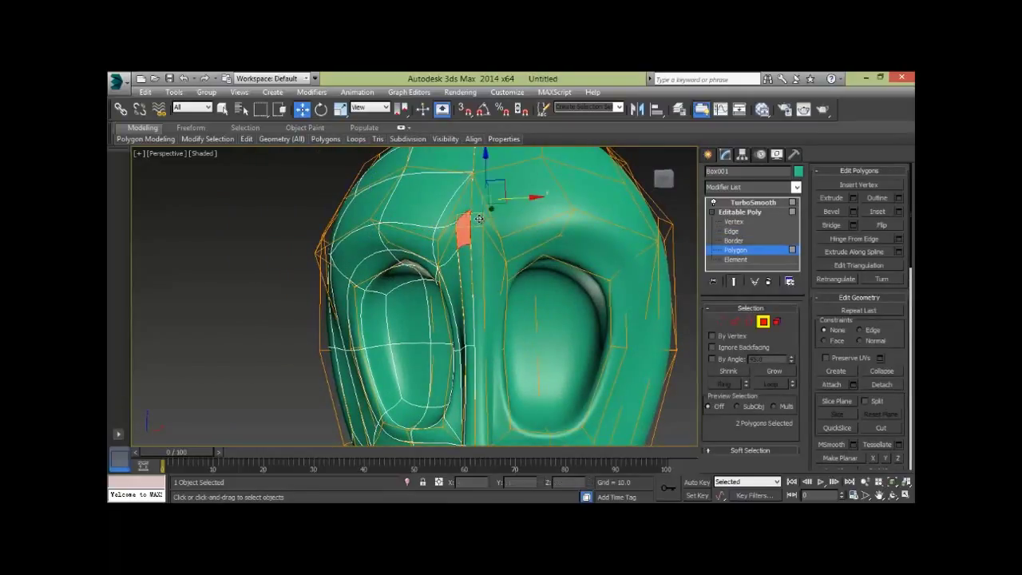
key("ctrl+d")
left_click(463, 227)
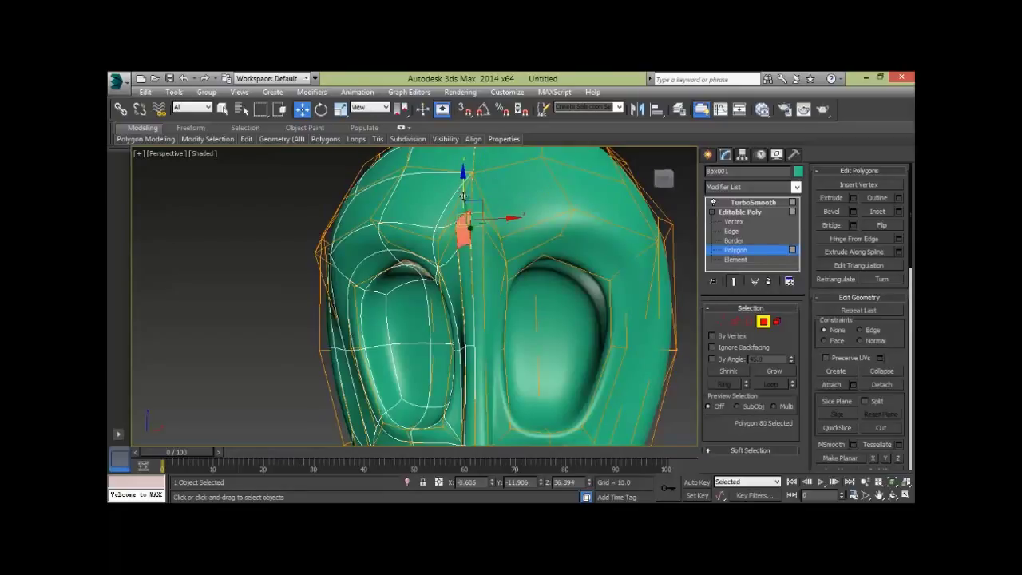
left_click_drag(462, 196, 477, 295)
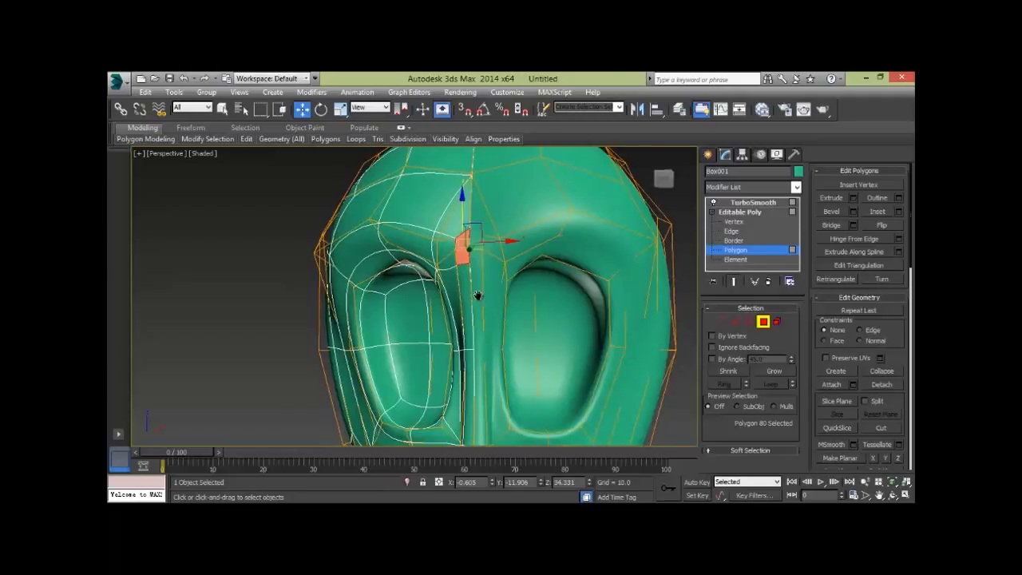
scroll(477, 296, "down", 5)
mouse_move(517, 353)
middle_mouse_down("alt")
mouse_move(571, 353)
mouse_move(445, 351)
mouse_move(643, 342)
middle_mouse_up("alt")
left_click(522, 360)
Step: At Vertex level, pick the vertex just below the nose bridge between the sockets
left_click(718, 322)
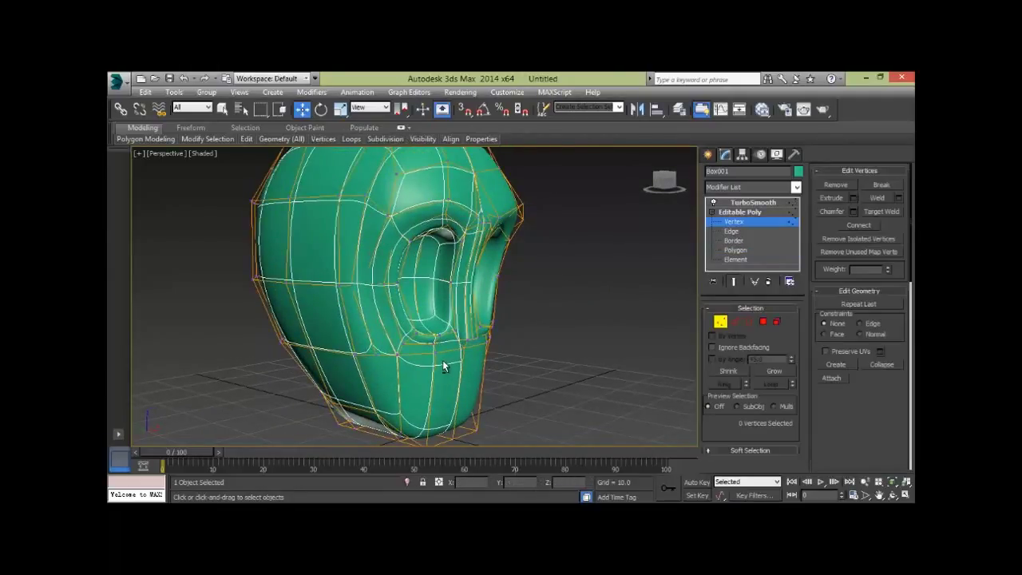
scroll(442, 355, "up", 4)
middle_click_drag(441, 349, 433, 324, "alt")
left_click(434, 327)
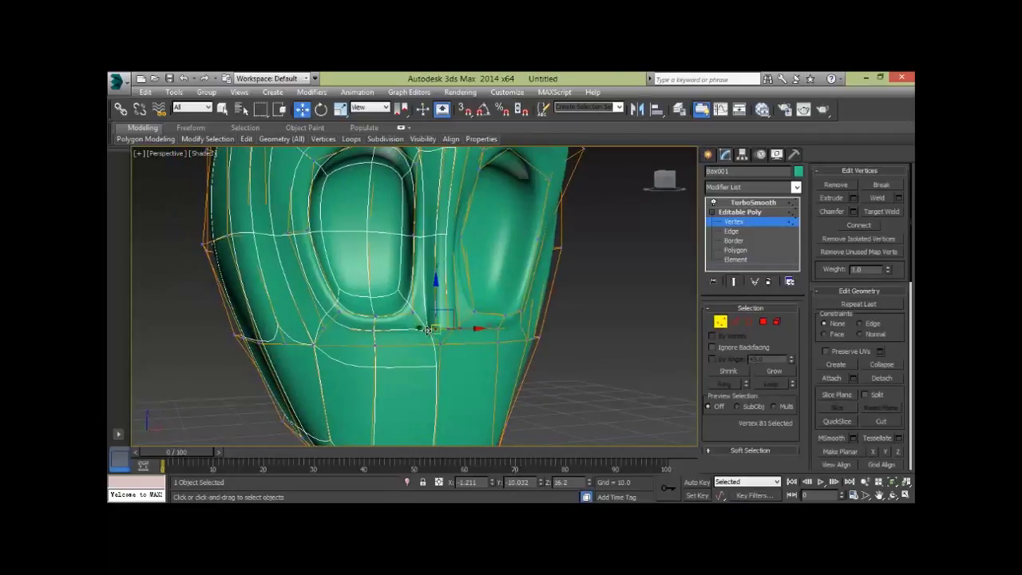
mouse_move(503, 381)
middle_mouse_down("alt")
mouse_move(417, 377)
mouse_move(371, 352)
middle_mouse_up("alt")
scroll(374, 353, "up", 3)
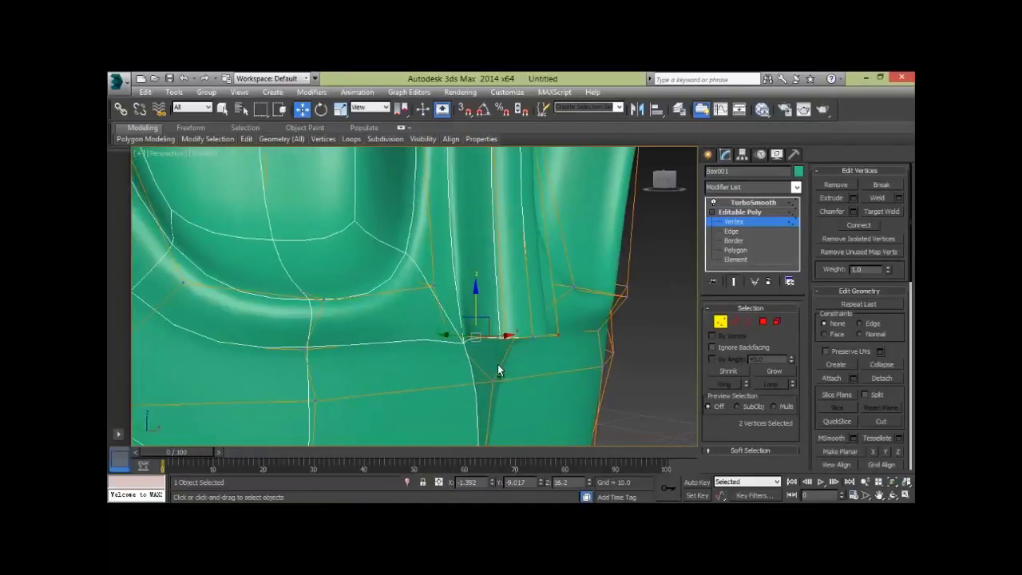
mouse_move(497, 364)
middle_mouse_down("alt")
mouse_move(506, 320)
mouse_move(508, 364)
mouse_move(484, 363)
mouse_move(560, 337)
mouse_move(557, 352)
mouse_move(520, 347)
mouse_move(466, 369)
middle_mouse_up("alt")
Step: Pull the nose-tip vertices outward, then up and forward into a pointed nose
mouse_move(491, 346)
left_mouse_down()
mouse_move(445, 380)
mouse_move(489, 364)
left_mouse_up()
scroll(488, 364, "down", 4)
scroll(519, 376, "down", 3)
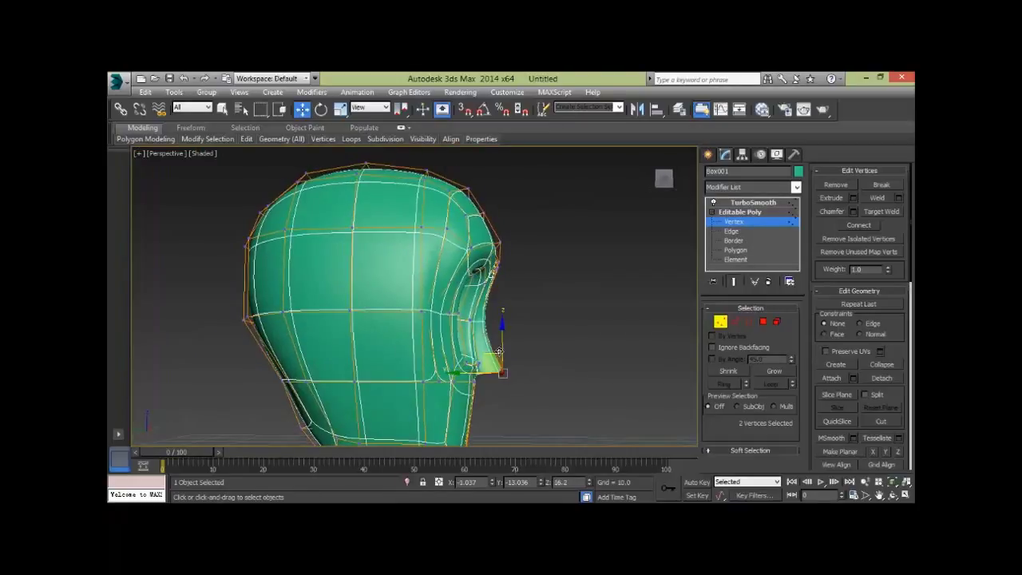
left_click_drag(497, 320, 540, 373)
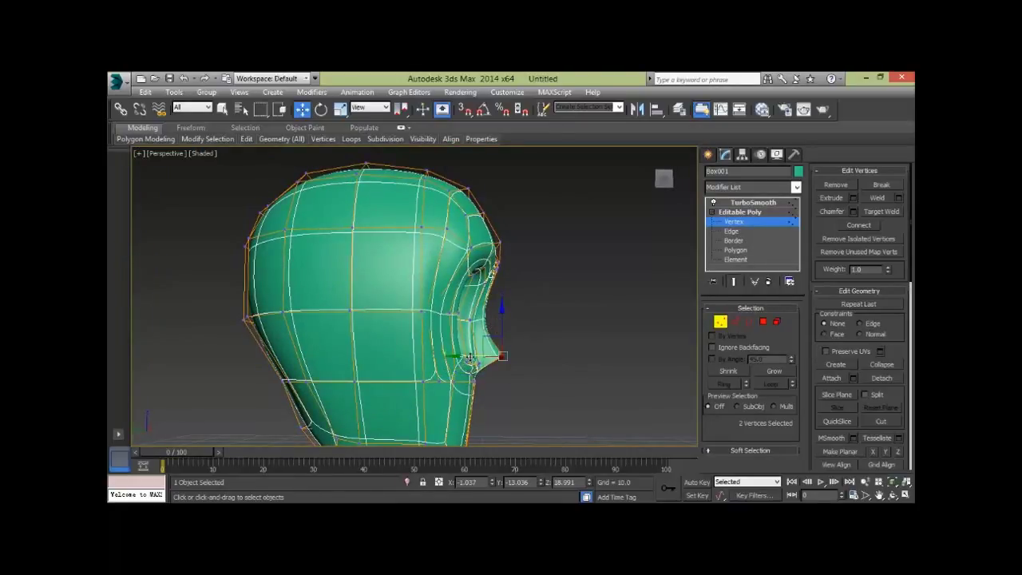
left_click(539, 374)
Step: Orbit through front, three-quarter and side views to check the new nose tip
mouse_move(540, 373)
middle_mouse_down("alt")
mouse_move(615, 392)
mouse_move(465, 376)
mouse_move(568, 319)
middle_mouse_up("alt")
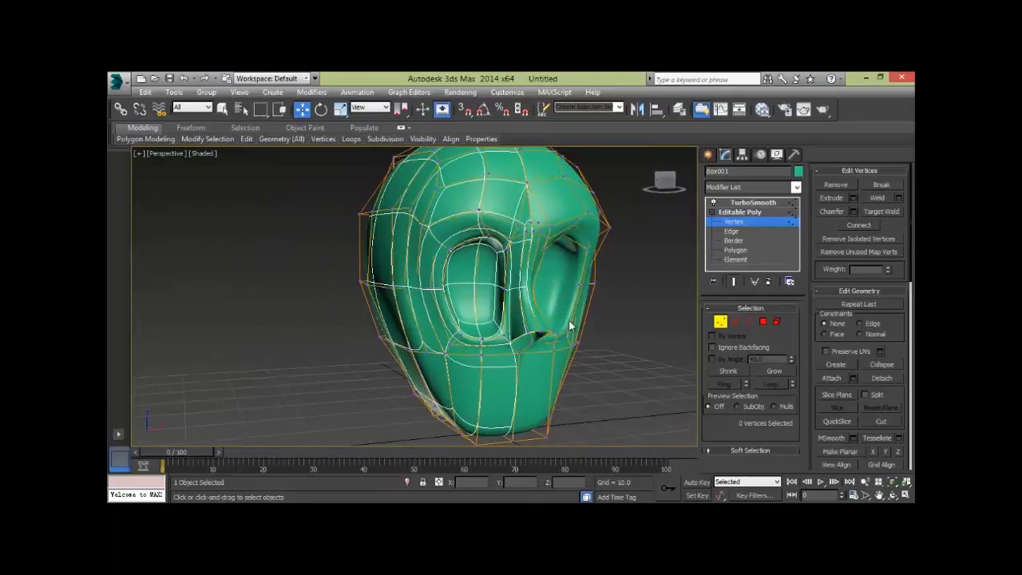
middle_click_drag(505, 392, 495, 343, "alt")
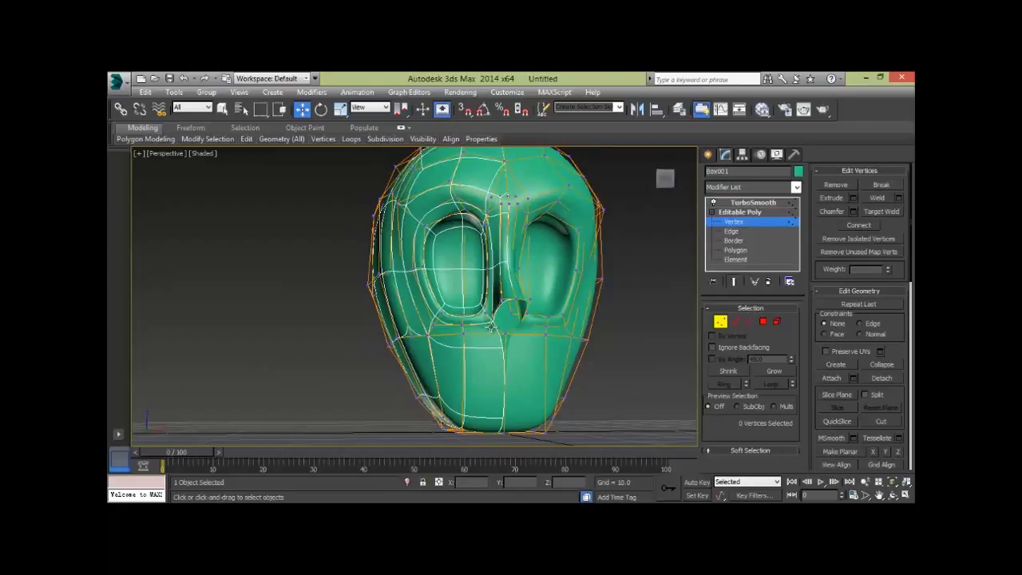
mouse_move(505, 414)
middle_mouse_down("alt")
mouse_move(529, 376)
mouse_move(523, 317)
middle_mouse_up("alt")
mouse_move(502, 413)
middle_mouse_down("alt")
mouse_move(522, 337)
mouse_move(625, 376)
mouse_move(536, 384)
mouse_move(538, 318)
middle_mouse_up("alt")
middle_click_drag(452, 380, 518, 333, "alt")
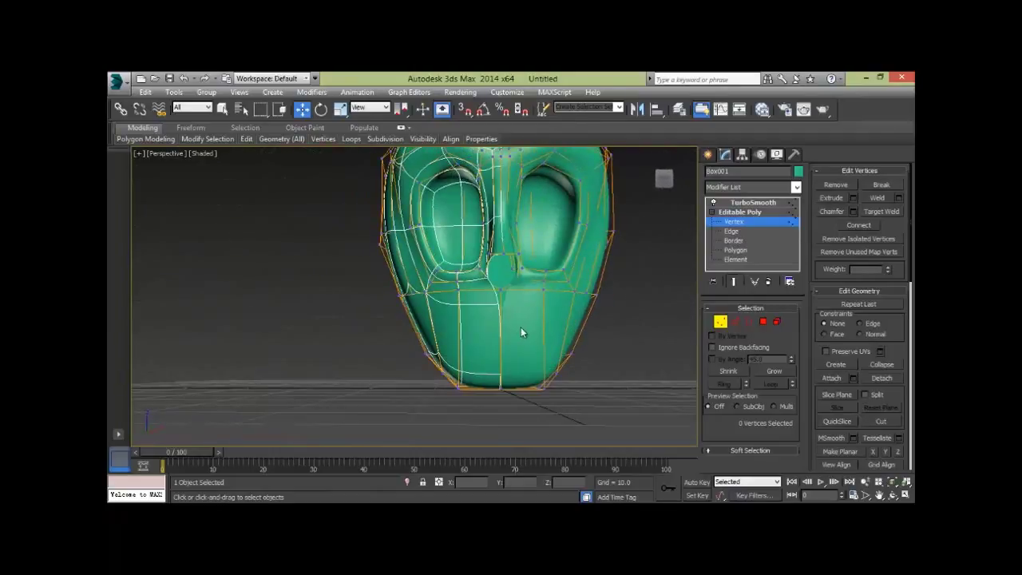
Step: At Edge level, Connect the two lower-face edges beneath the nose with a new edge
key("2")
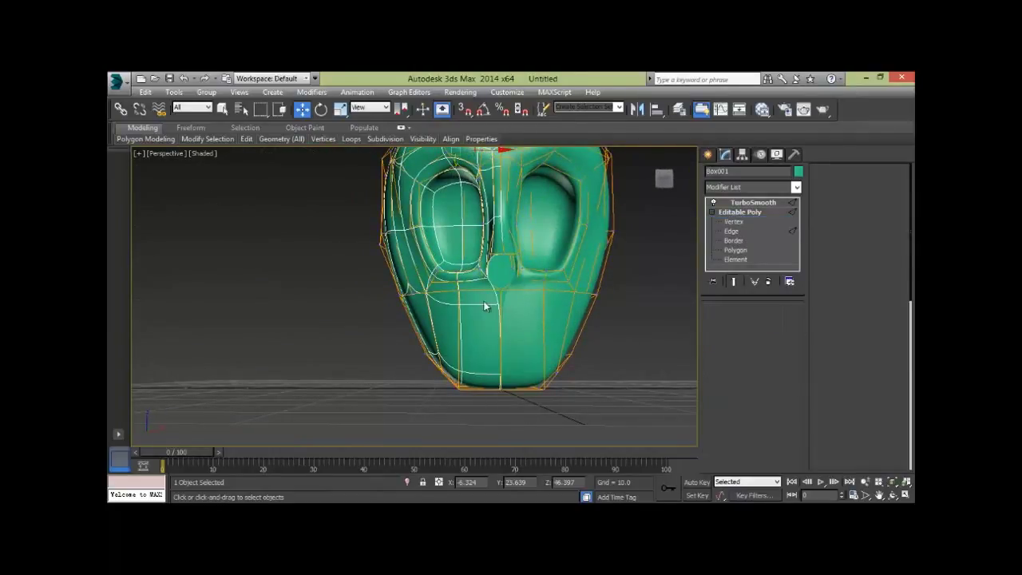
double_click(487, 384)
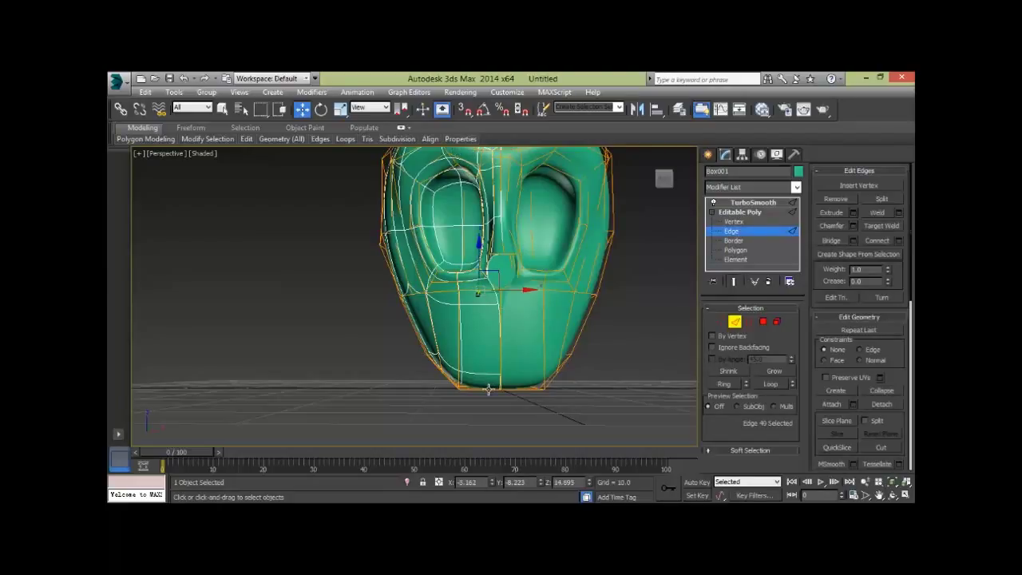
left_click(535, 391)
left_click(875, 241)
left_click(620, 362)
mouse_move(620, 362)
middle_mouse_down("alt")
mouse_move(581, 336)
mouse_move(545, 358)
middle_mouse_up("alt")
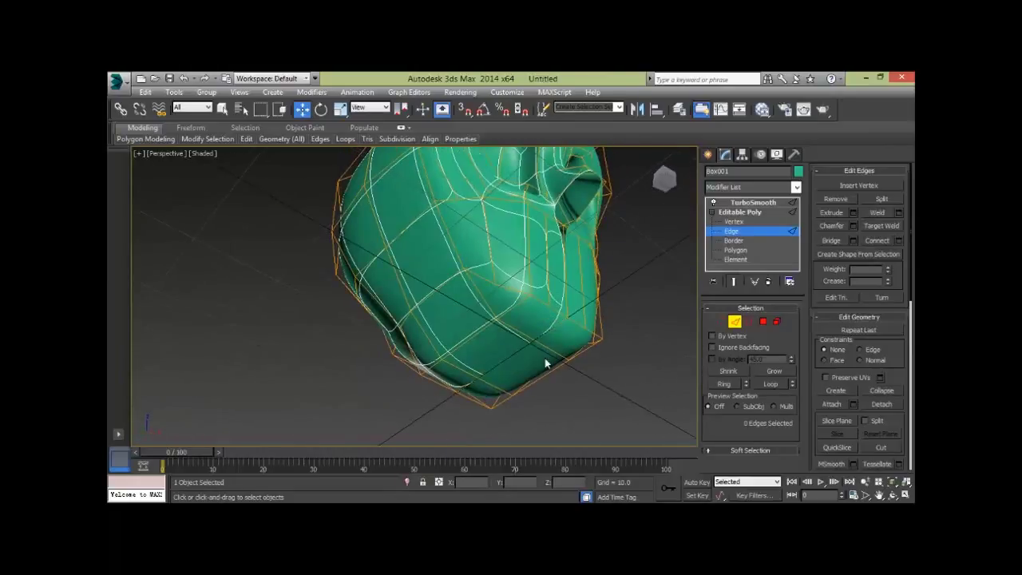
mouse_move(328, 350)
middle_mouse_down("alt")
mouse_move(662, 308)
mouse_move(563, 299)
mouse_move(498, 309)
mouse_move(528, 319)
middle_mouse_up("alt")
scroll(529, 274, "up", 3)
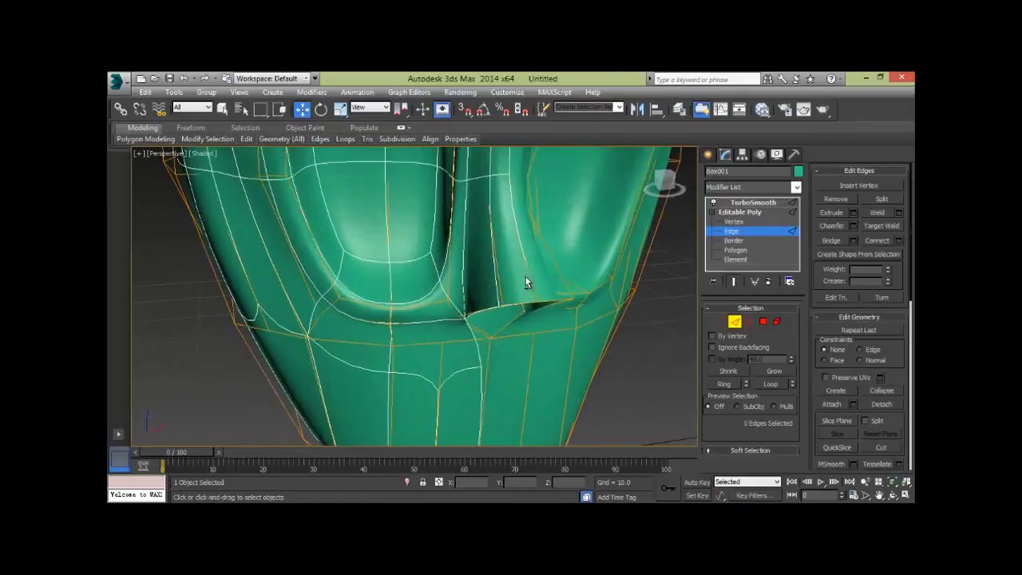
scroll(525, 267, "up", 2)
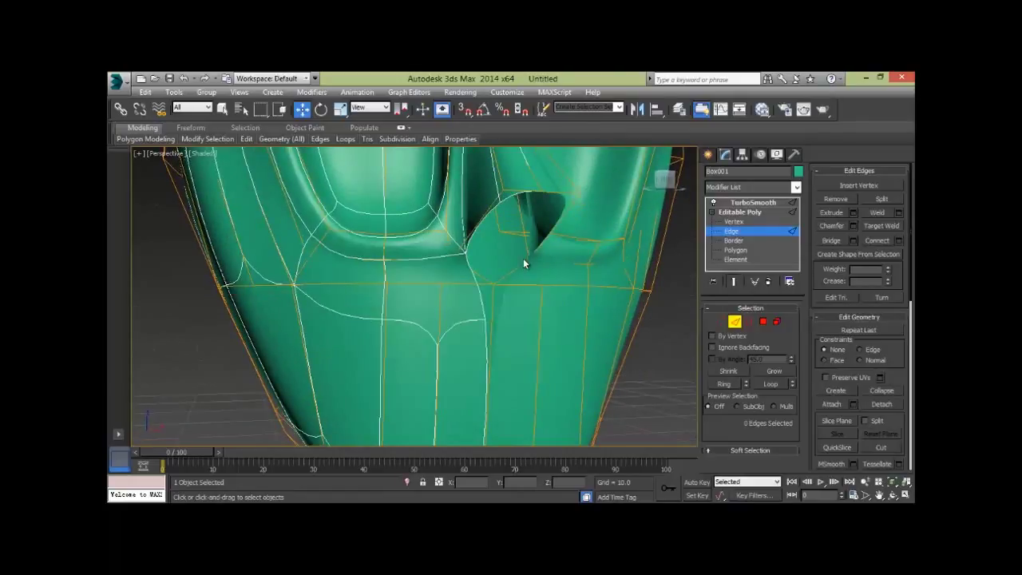
left_click(722, 322)
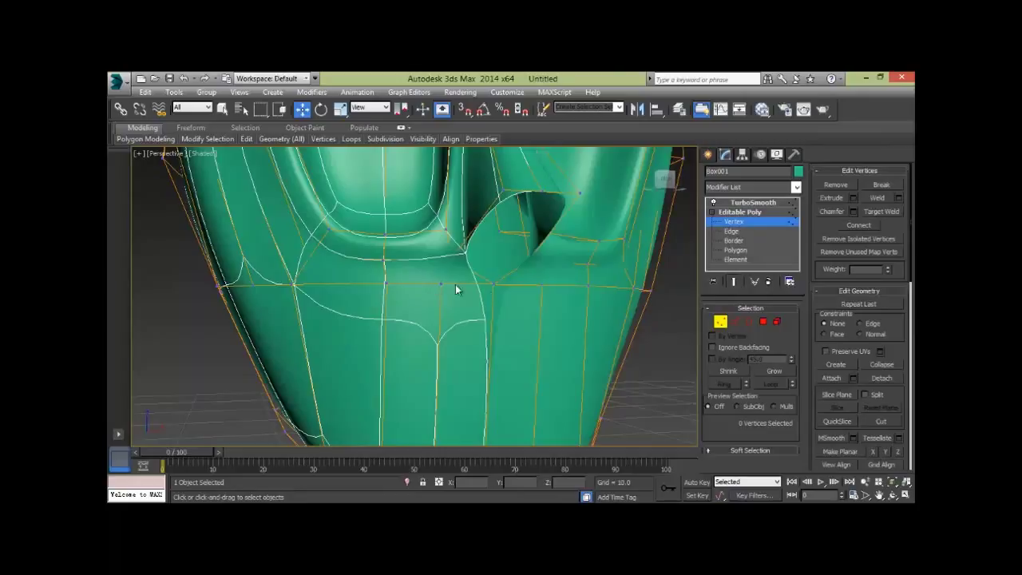
middle_click_drag(552, 289, 558, 261)
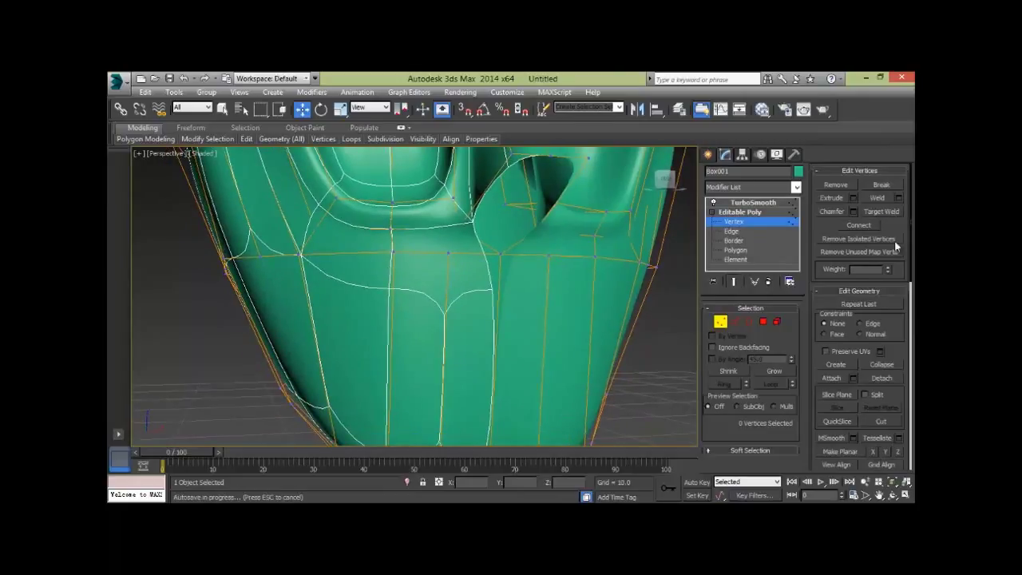
Step: Cut a new edge below the nose, then delete the polygon there to open the nostril hole
left_click(878, 422)
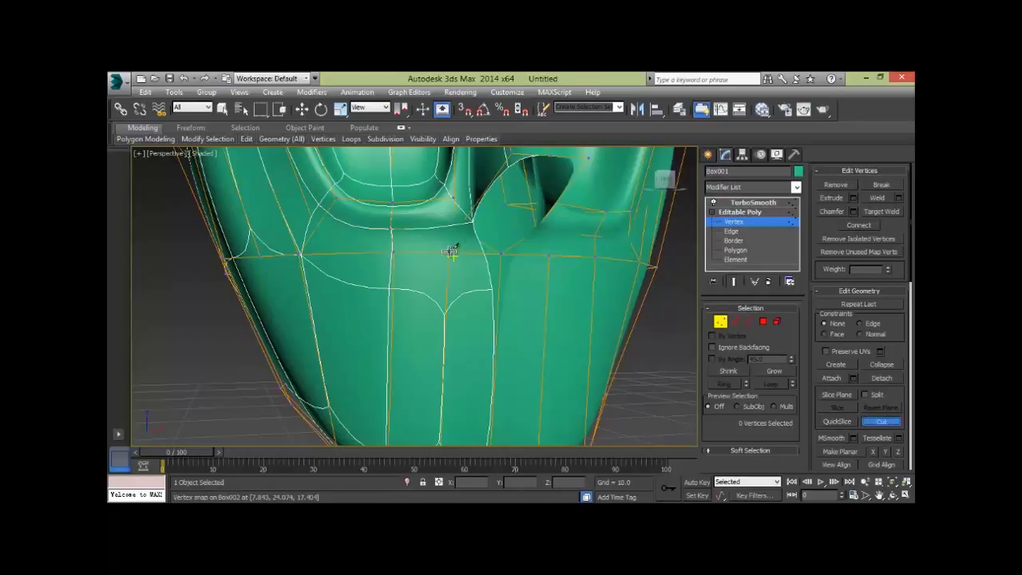
left_click(459, 225)
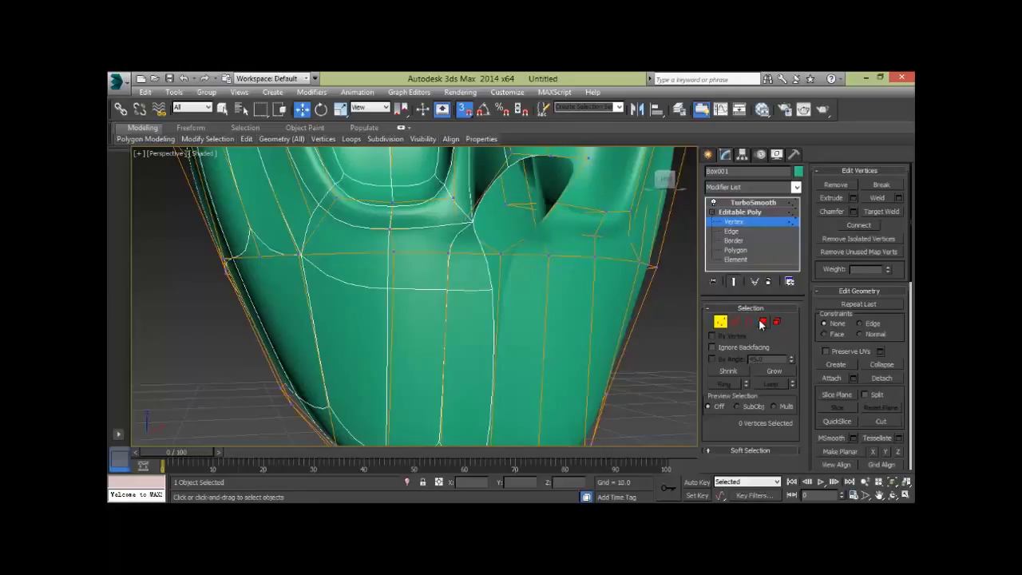
left_click(764, 322)
left_click(462, 245)
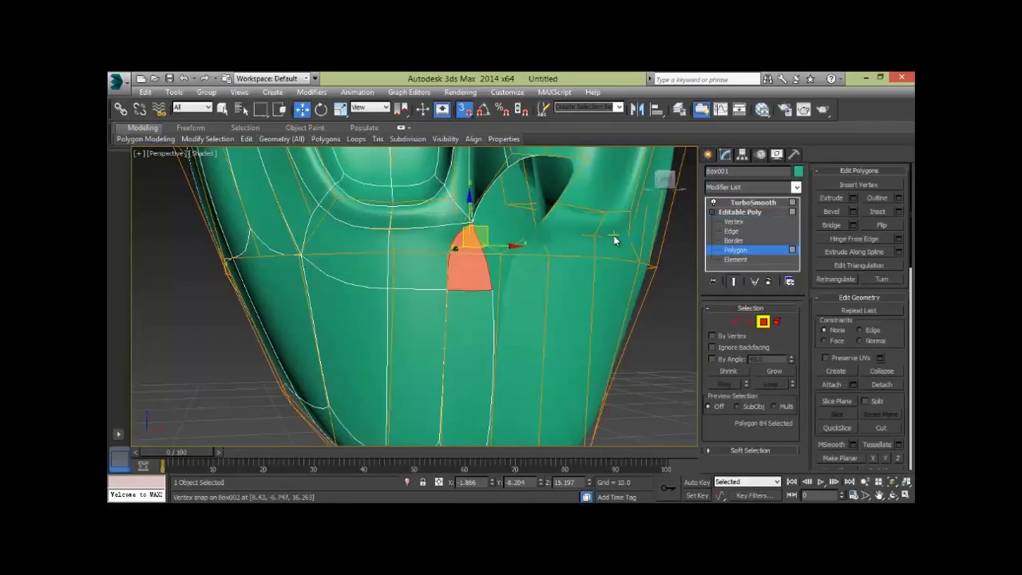
key("Delete")
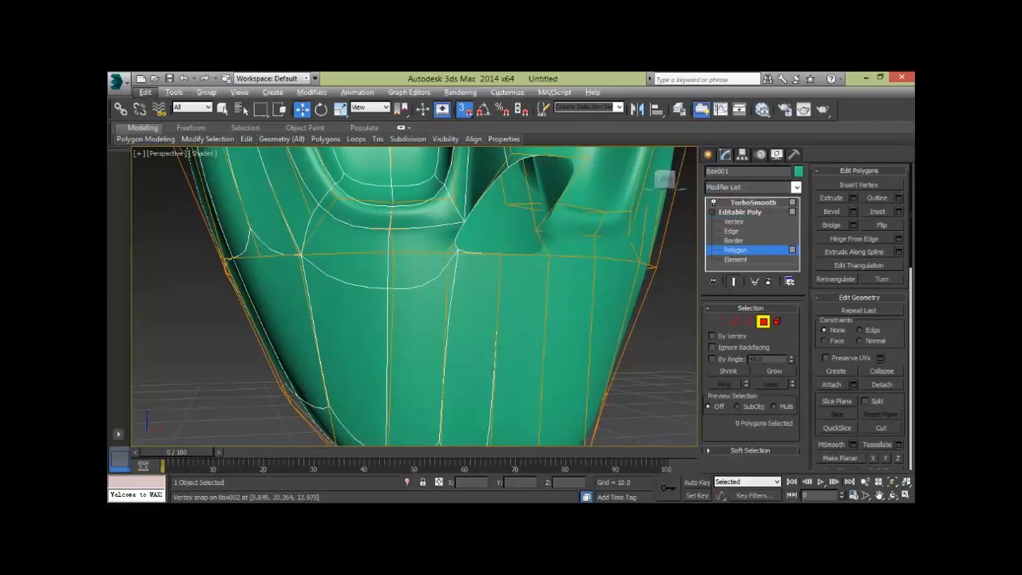
mouse_move(547, 415)
middle_mouse_down("alt")
mouse_move(535, 367)
mouse_move(610, 349)
mouse_move(631, 362)
mouse_move(543, 348)
middle_mouse_up("alt")
scroll(517, 255, "up", 2)
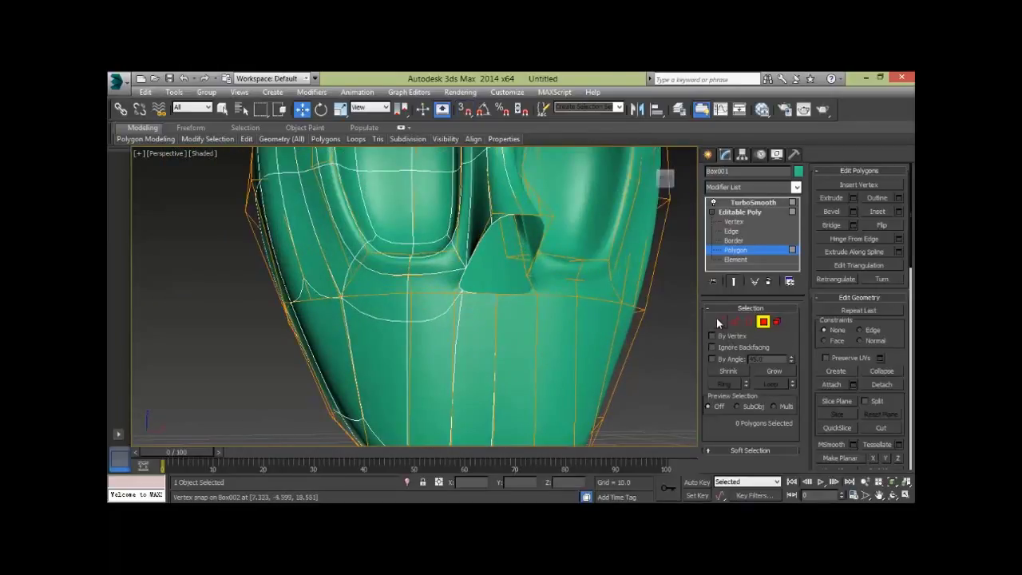
left_click(734, 321)
left_click(501, 222)
Step: Shift-drag the hole's lower edge to extrude a new flap around the nostril
left_click(515, 255)
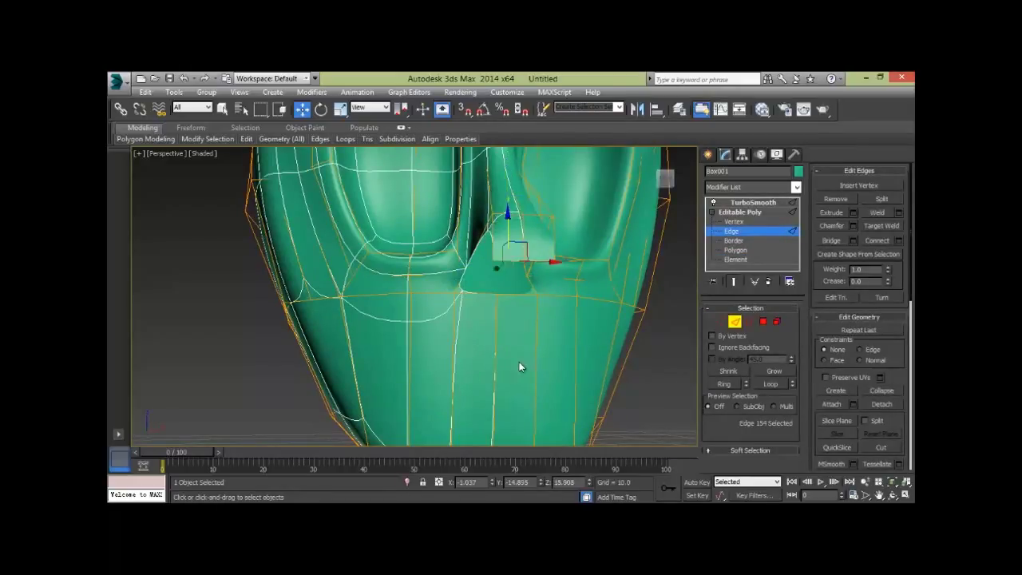
middle_click_drag(540, 370, 489, 287, "alt")
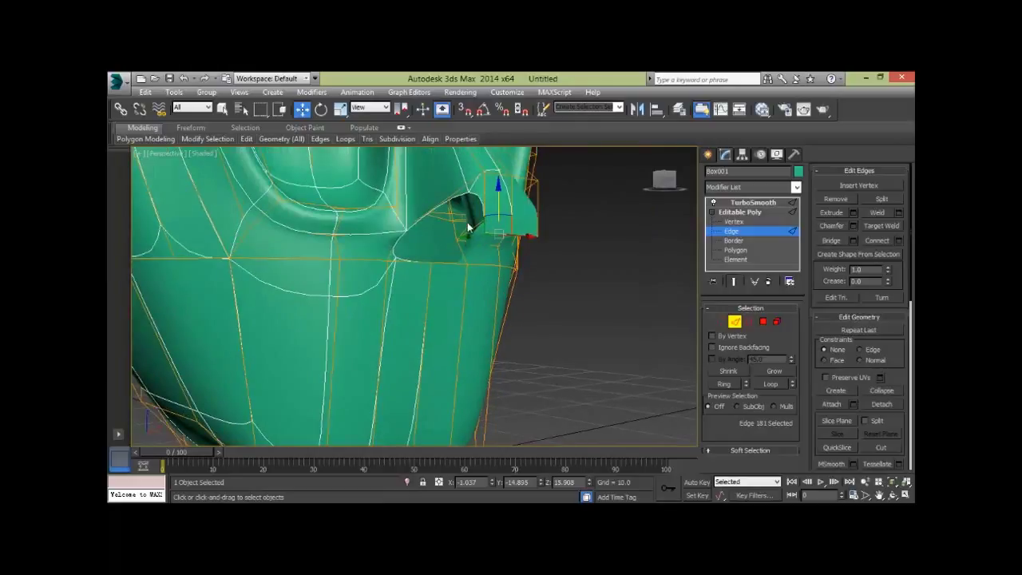
left_click_drag(462, 237, 479, 270, "shift")
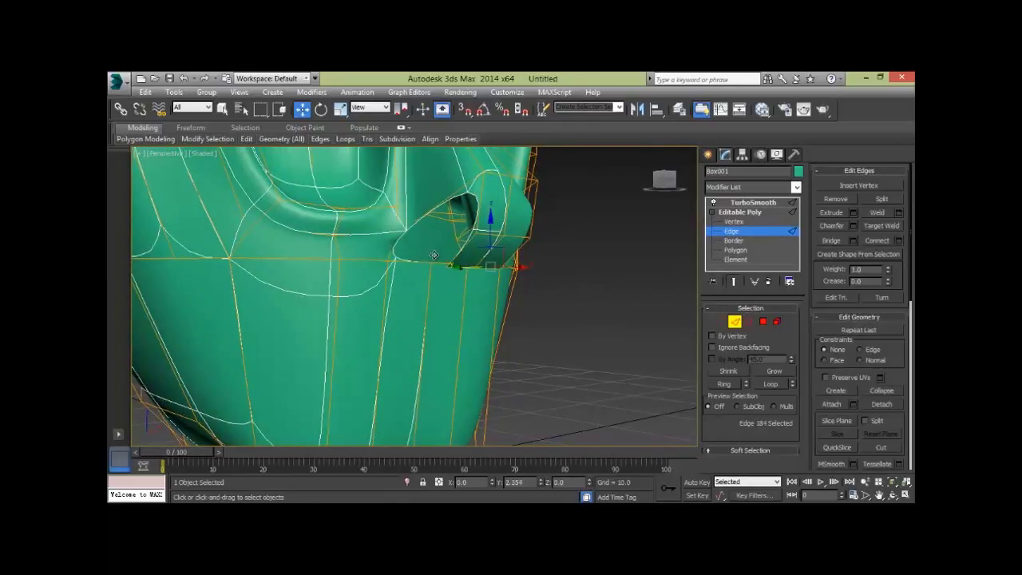
mouse_move(526, 351)
middle_mouse_down("alt")
mouse_move(444, 369)
mouse_move(426, 362)
mouse_move(519, 375)
mouse_move(477, 362)
mouse_move(604, 360)
mouse_move(574, 363)
mouse_move(567, 342)
mouse_move(467, 299)
middle_mouse_up("alt")
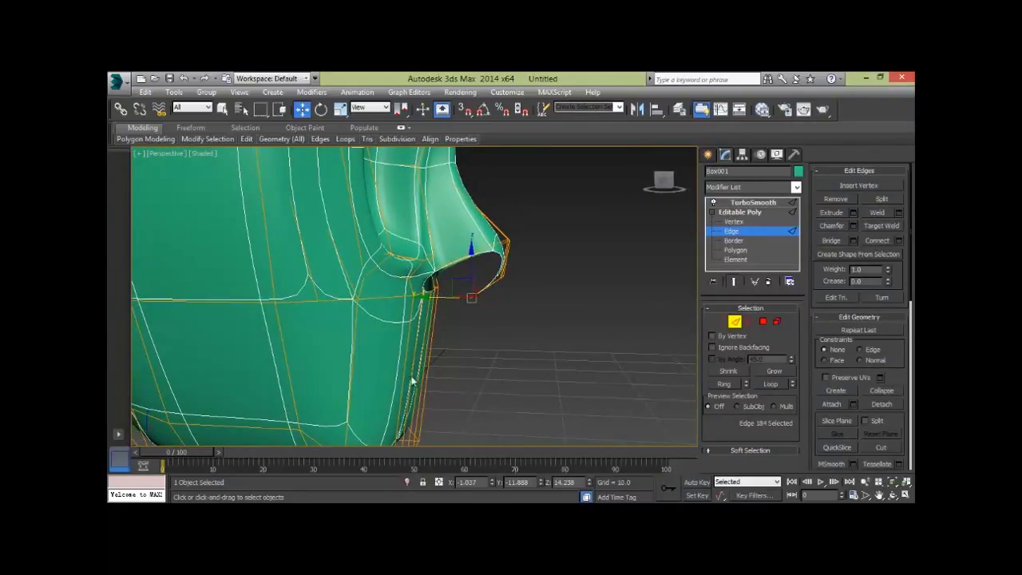
mouse_move(374, 366)
middle_mouse_down("alt")
mouse_move(404, 373)
mouse_move(384, 377)
mouse_move(428, 367)
mouse_move(459, 322)
middle_mouse_up("alt")
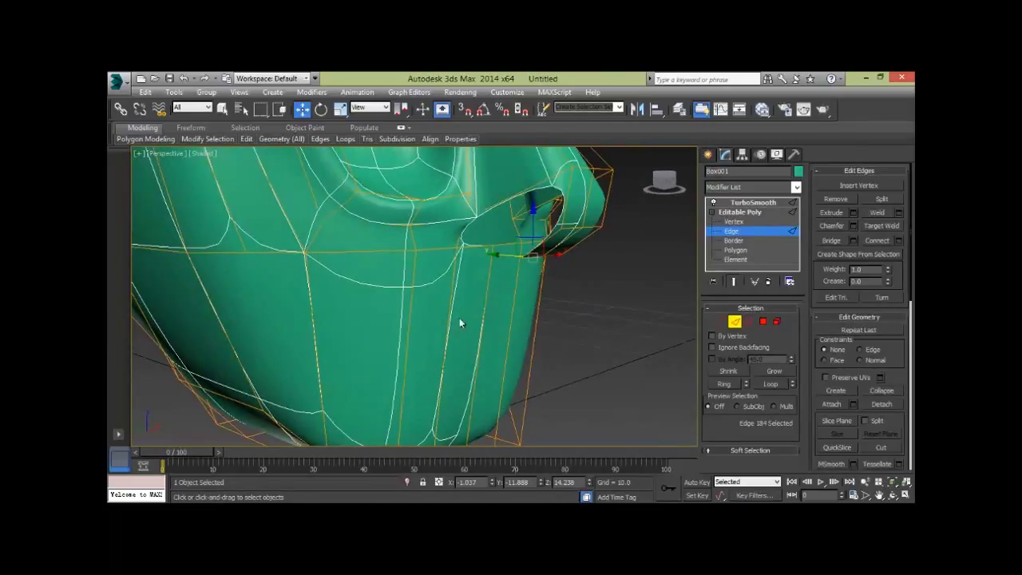
middle_click_drag(553, 344, 482, 261, "alt")
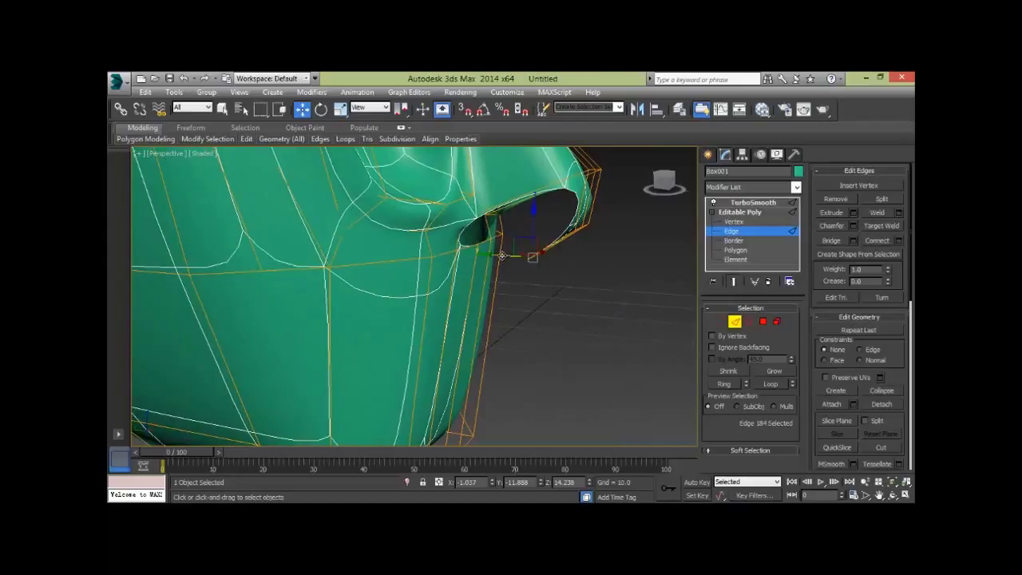
Step: Select the rim edges of the new nostril flap
left_click(519, 253, "ctrl")
mouse_move(580, 351)
middle_mouse_down("alt")
mouse_move(502, 320)
mouse_move(479, 285)
mouse_move(577, 349)
mouse_move(526, 330)
mouse_move(524, 388)
mouse_move(521, 377)
mouse_move(433, 366)
mouse_move(584, 382)
mouse_move(450, 354)
mouse_move(523, 363)
mouse_move(527, 395)
mouse_move(570, 397)
mouse_move(453, 379)
mouse_move(420, 316)
middle_mouse_up("alt")
left_click(429, 302)
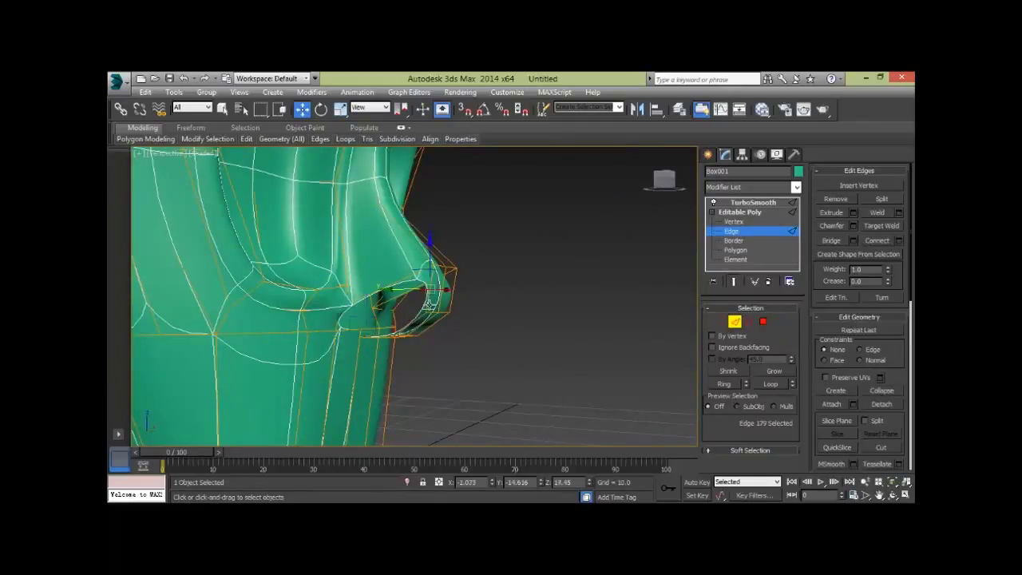
left_click(389, 289)
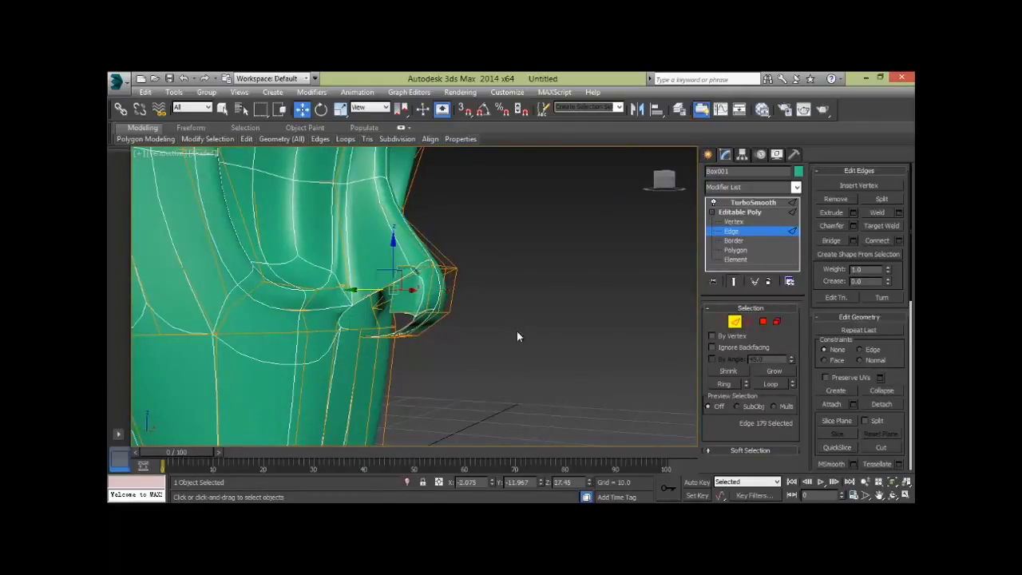
middle_click_drag(517, 331, 434, 292, "alt")
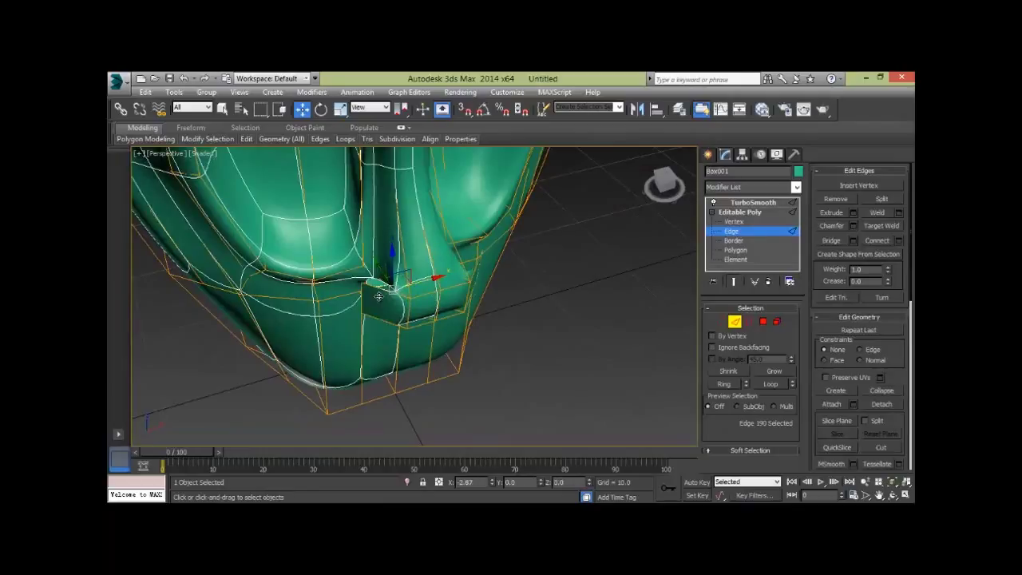
Step: Shift-drag the upper flap's outer edge into another panel and ready it for scaling
mouse_move(441, 364)
middle_mouse_down("alt")
mouse_move(504, 369)
mouse_move(495, 394)
mouse_move(316, 300)
middle_mouse_up("alt")
left_click(312, 294)
mouse_move(378, 346)
middle_mouse_down("alt")
mouse_move(365, 325)
mouse_move(388, 353)
mouse_move(393, 322)
mouse_move(406, 353)
mouse_move(405, 309)
middle_mouse_up("alt")
left_click(395, 302)
mouse_move(352, 286)
left_mouse_down("shift")
mouse_move(377, 299)
mouse_move(366, 356)
mouse_move(431, 336)
left_mouse_up("shift")
key("r")
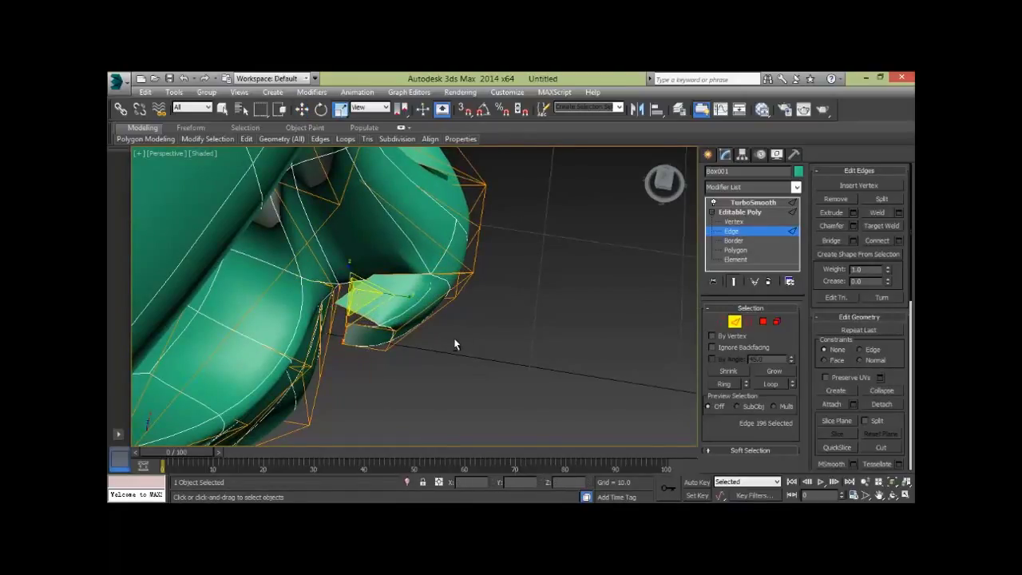
Step: Target Weld the flap's edge onto the nose surface, then box-select the nostril wing vertices
middle_click_drag(453, 345, 418, 354, "alt")
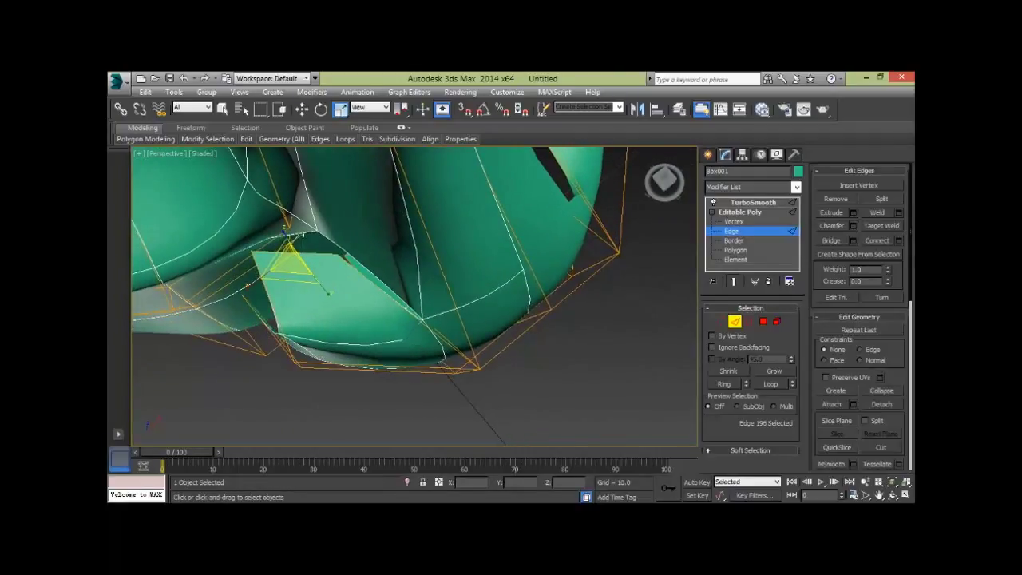
left_click(885, 226)
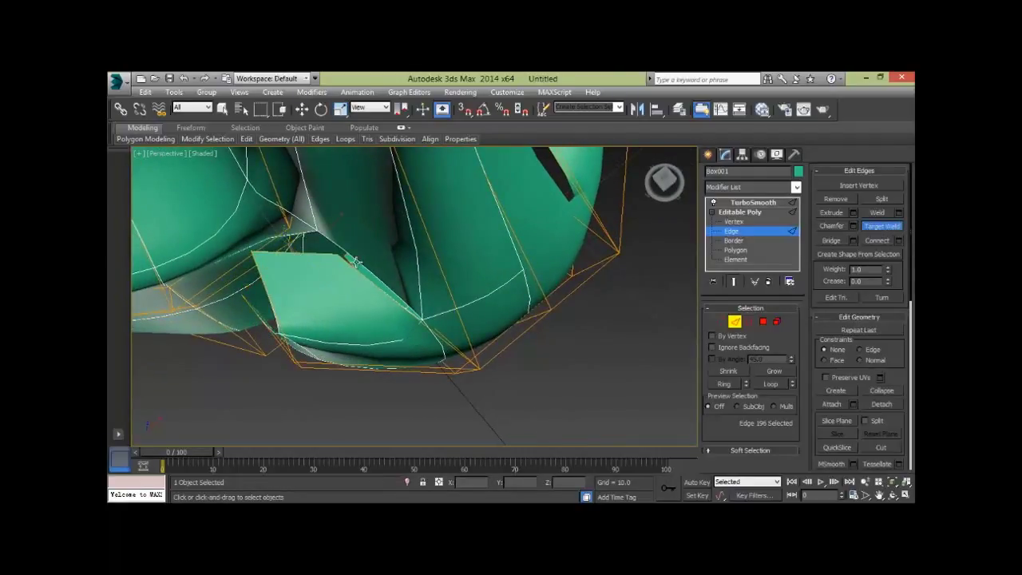
left_click_drag(352, 268, 463, 278)
mouse_move(466, 284)
middle_mouse_down("alt")
mouse_move(303, 273)
mouse_move(433, 299)
mouse_move(424, 278)
mouse_move(470, 244)
mouse_move(527, 285)
mouse_move(538, 340)
mouse_move(327, 317)
mouse_move(371, 318)
mouse_move(361, 315)
mouse_move(375, 360)
mouse_move(375, 283)
middle_mouse_up("alt")
key("w")
mouse_move(568, 308)
middle_mouse_down("alt")
mouse_move(566, 282)
mouse_move(558, 313)
middle_mouse_up("alt")
left_click(719, 321)
mouse_move(597, 200)
left_mouse_down()
mouse_move(461, 323)
mouse_move(424, 315)
left_mouse_up()
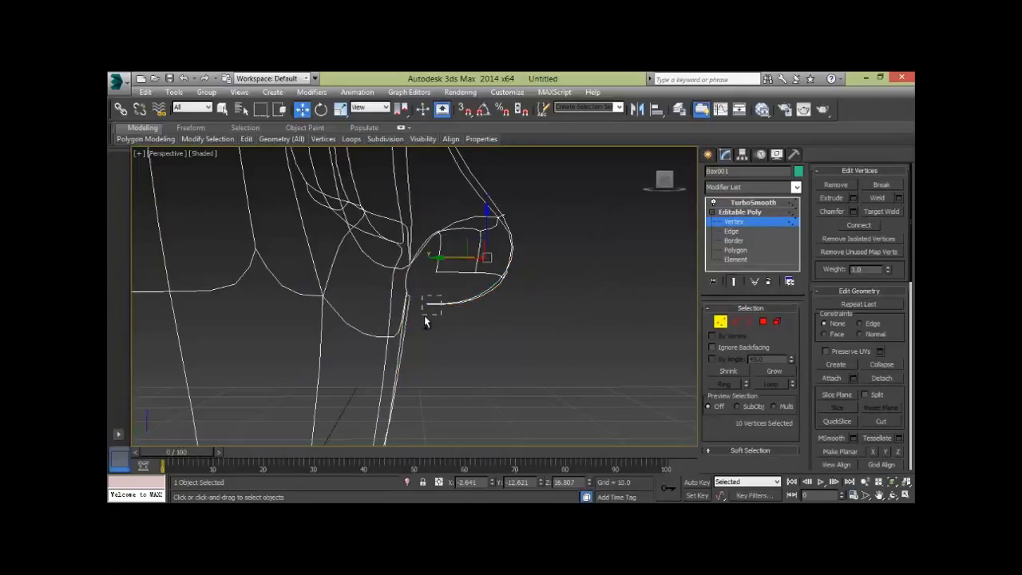
Step: Drag the nostril wing vertices down along Z and check the curl from beneath the nose
left_click_drag(486, 264, 531, 291)
mouse_move(531, 292)
middle_mouse_down("alt")
mouse_move(497, 324)
mouse_move(583, 358)
mouse_move(420, 357)
mouse_move(548, 345)
mouse_move(581, 306)
mouse_move(691, 370)
mouse_move(460, 354)
mouse_move(484, 295)
mouse_move(520, 321)
middle_mouse_up("alt")
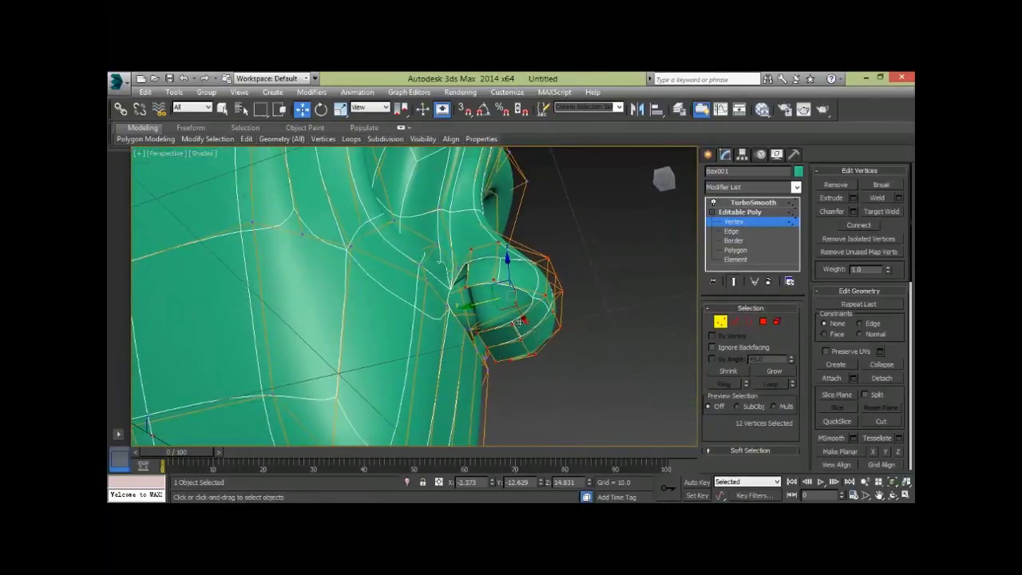
mouse_move(582, 420)
middle_mouse_down("alt")
mouse_move(586, 387)
mouse_move(528, 358)
mouse_move(485, 416)
middle_mouse_up("alt")
scroll(570, 379, "up", 2)
scroll(573, 388, "down", 2)
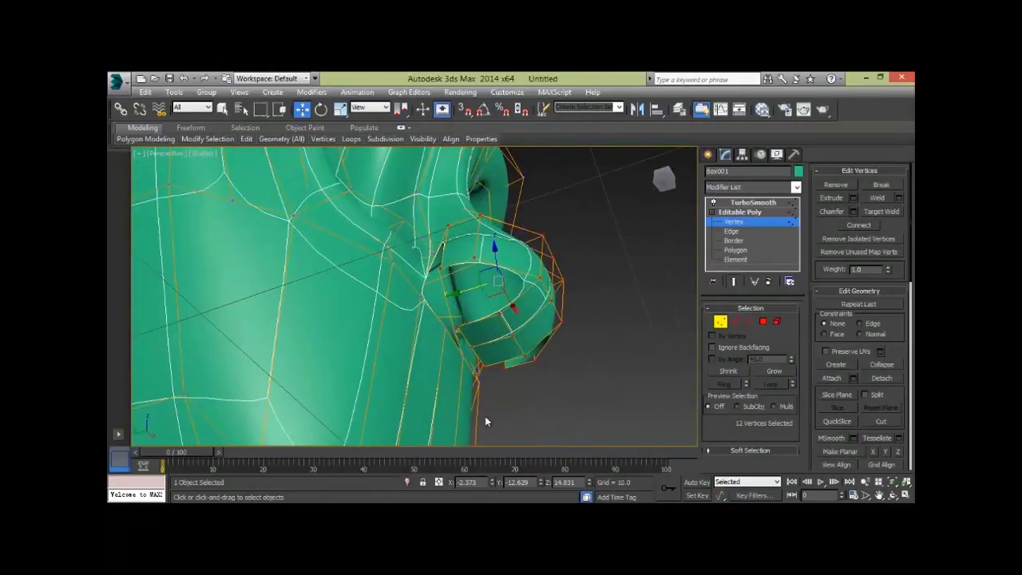
left_click(734, 321)
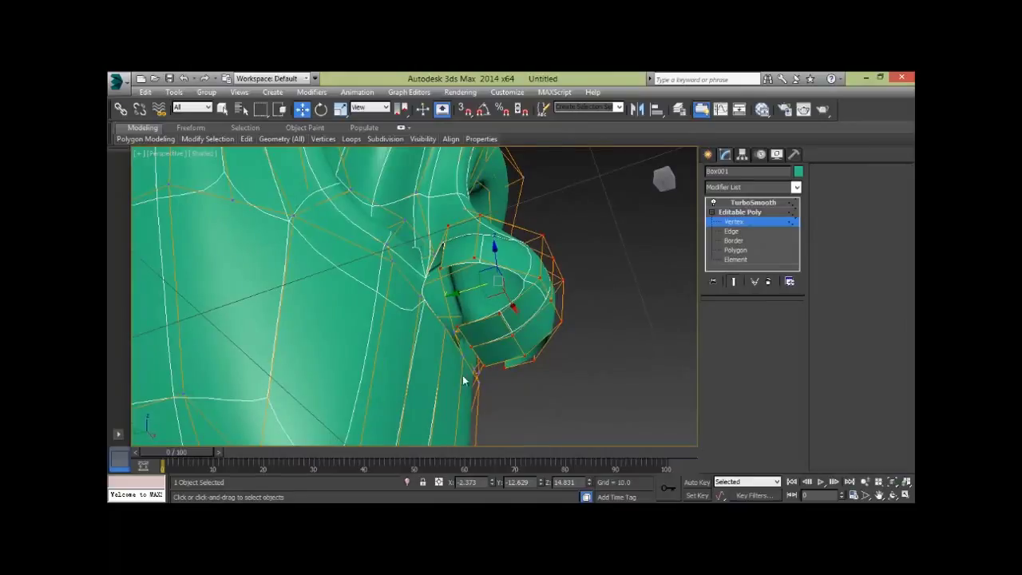
Step: Select edges along the underside and rim of the nostril
left_click(459, 323)
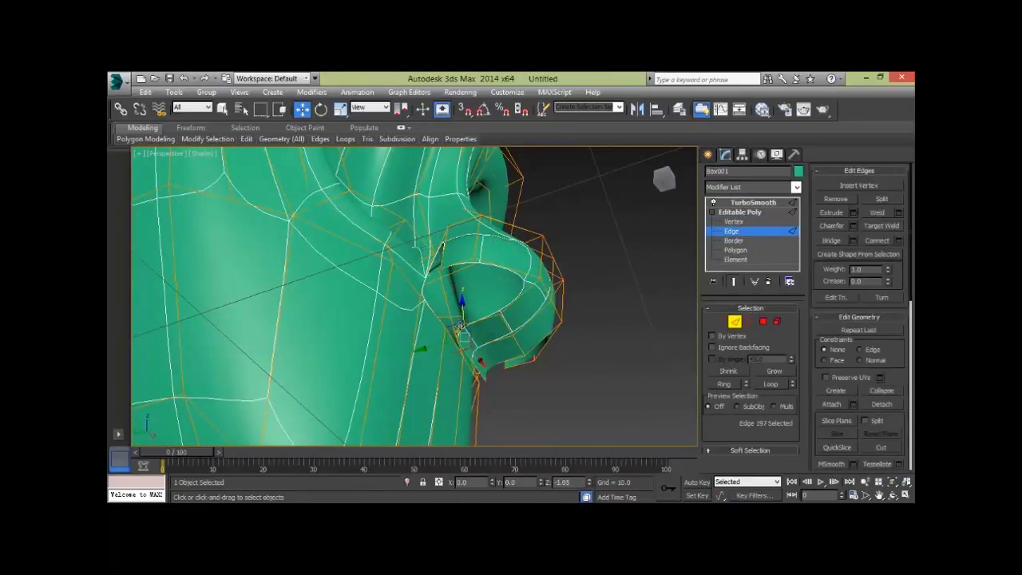
mouse_move(537, 359)
middle_mouse_down("alt")
mouse_move(525, 397)
mouse_move(534, 359)
middle_mouse_up("alt")
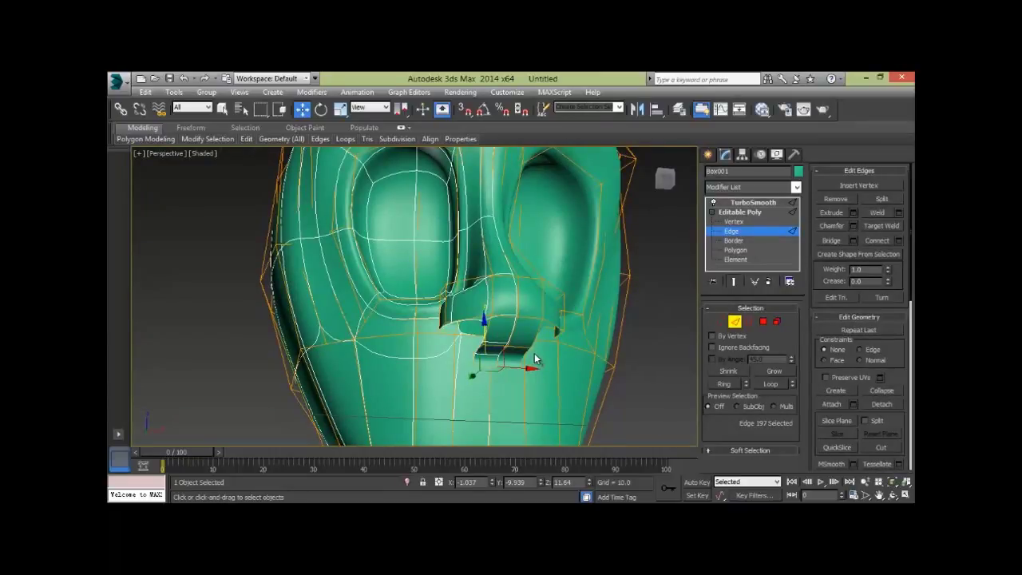
mouse_move(543, 355)
middle_mouse_down("alt")
mouse_move(536, 349)
mouse_move(567, 316)
mouse_move(489, 322)
mouse_move(520, 306)
middle_mouse_up("alt")
left_click(501, 315)
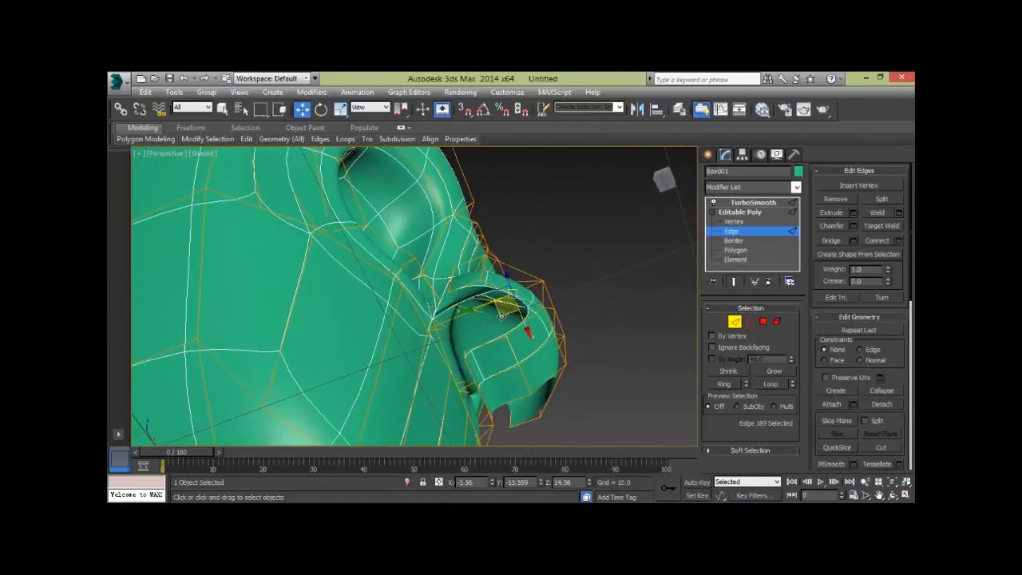
left_click_drag(482, 304, 471, 294)
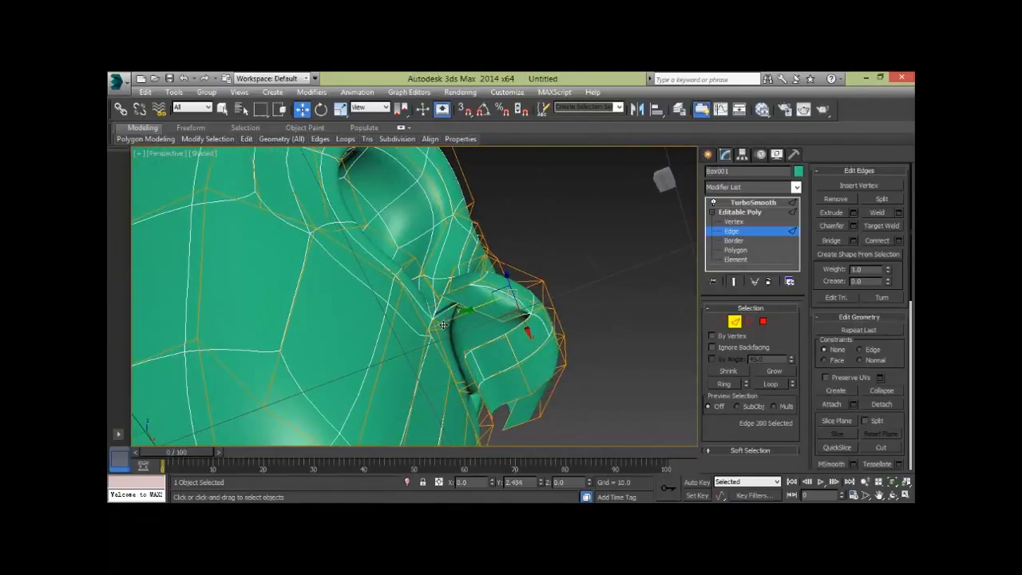
Step: Target Weld two stray nostril edges onto their neighbouring edges
left_click(881, 226)
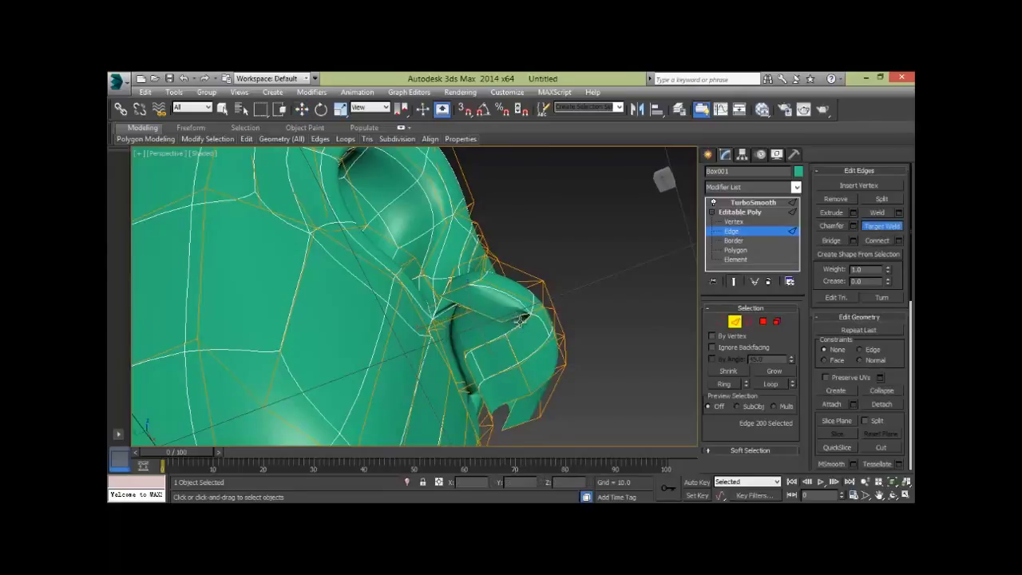
left_click(523, 328)
middle_click_drag(523, 327, 467, 344, "alt")
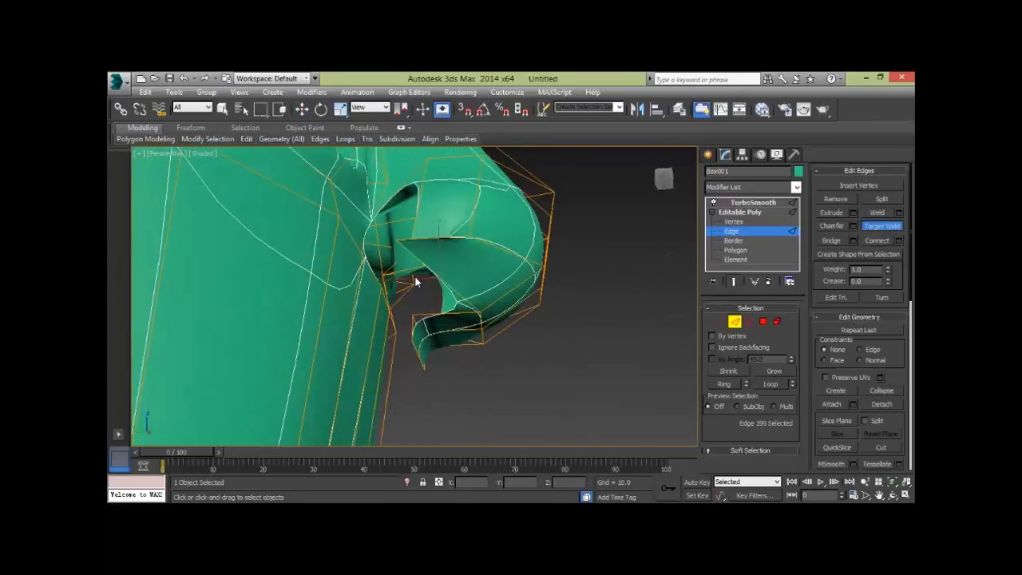
left_click(438, 237)
mouse_move(505, 271)
middle_mouse_down("alt")
mouse_move(433, 278)
mouse_move(396, 344)
mouse_move(512, 341)
mouse_move(561, 319)
mouse_move(557, 294)
mouse_move(372, 378)
mouse_move(456, 365)
mouse_move(450, 386)
mouse_move(487, 353)
mouse_move(445, 347)
mouse_move(374, 284)
middle_mouse_up("alt")
Step: Shift-move the nostril edge inward to extrude a new strip of geometry
key("w")
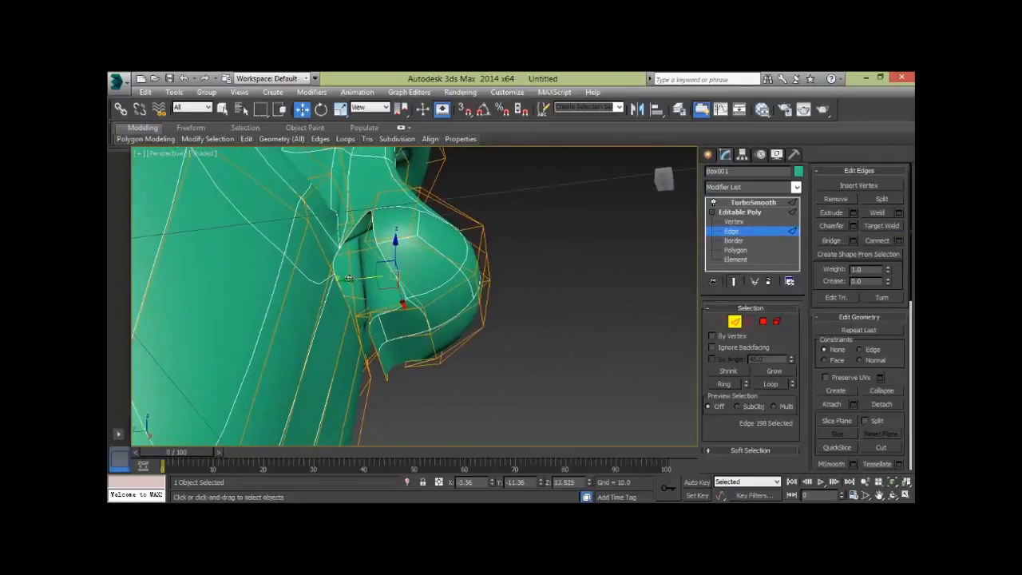
left_click_drag(375, 285, 343, 285, "shift")
left_click(878, 228)
middle_click_drag(474, 370, 499, 360, "alt")
scroll(499, 360, "up", 3)
scroll(472, 330, "up", 3)
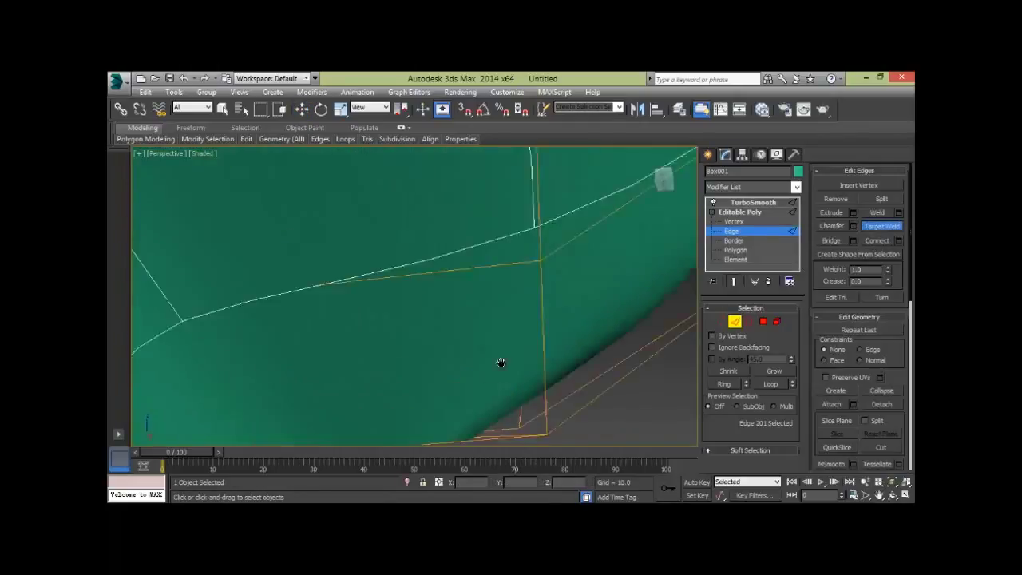
scroll(501, 363, "down", 3)
scroll(502, 360, "down", 3)
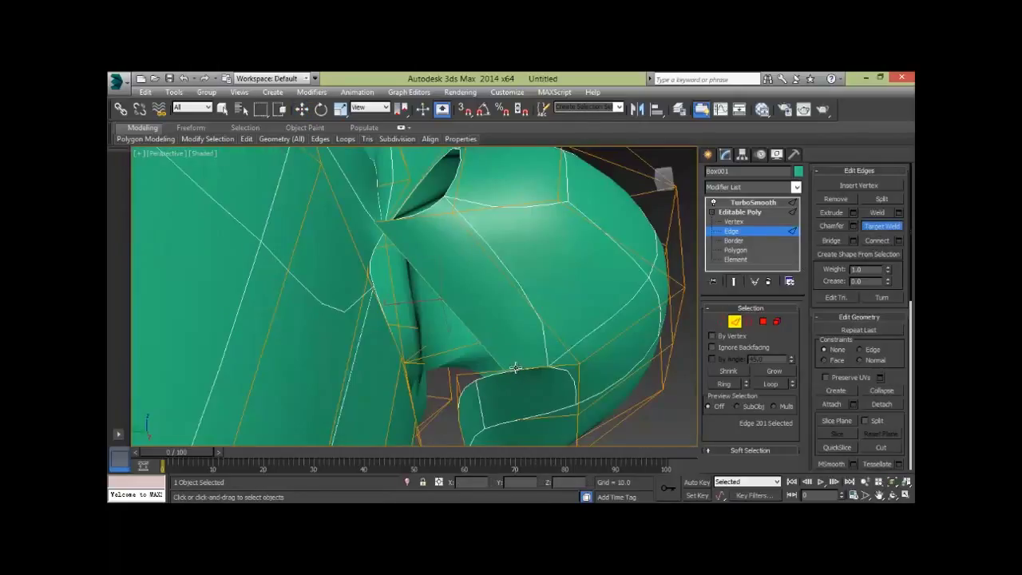
Step: In Vertex mode, raise the nostril rim vertex to reshape the opening
key("w")
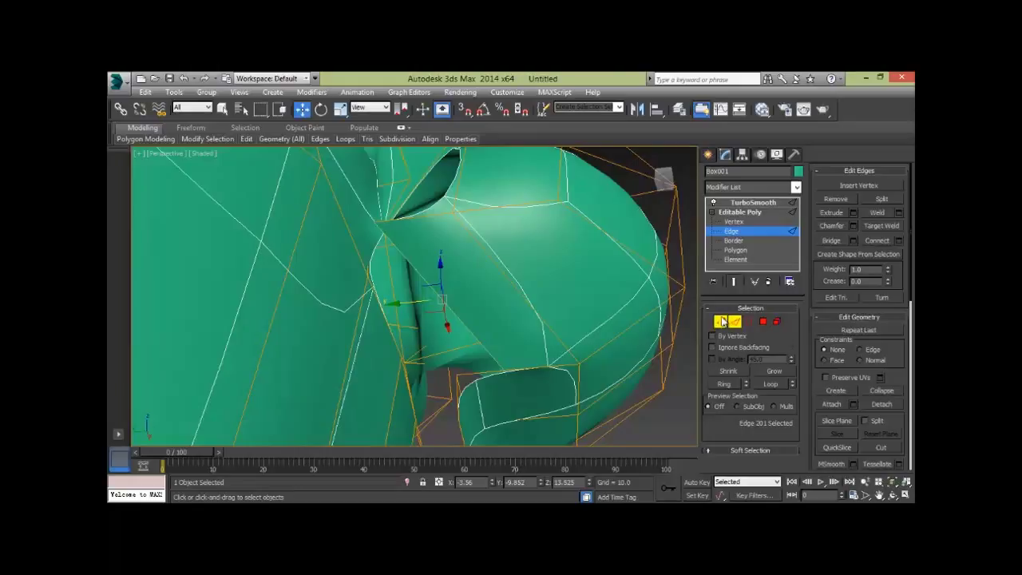
left_click(720, 321)
left_click(505, 371)
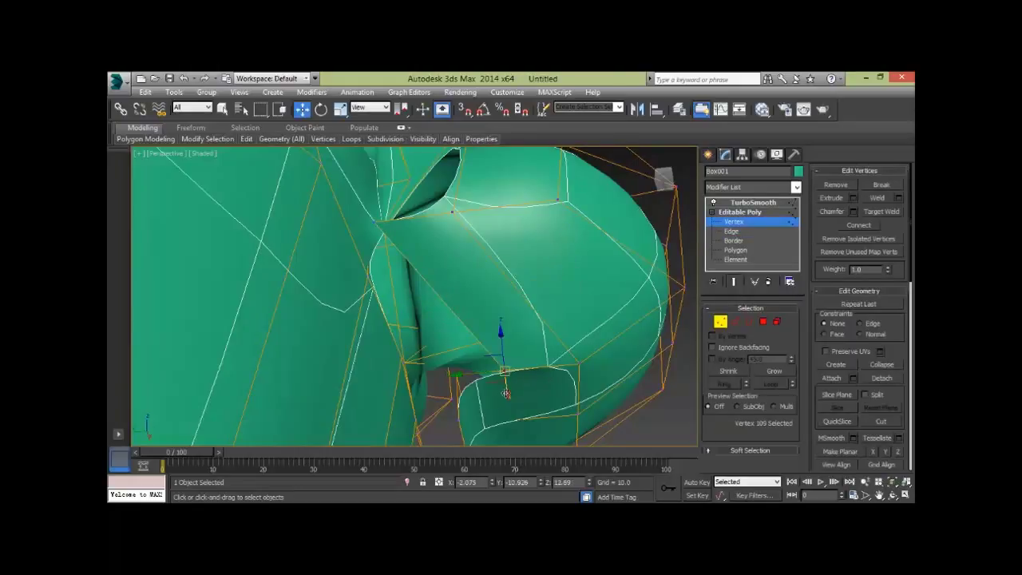
left_click_drag(505, 393, 503, 367)
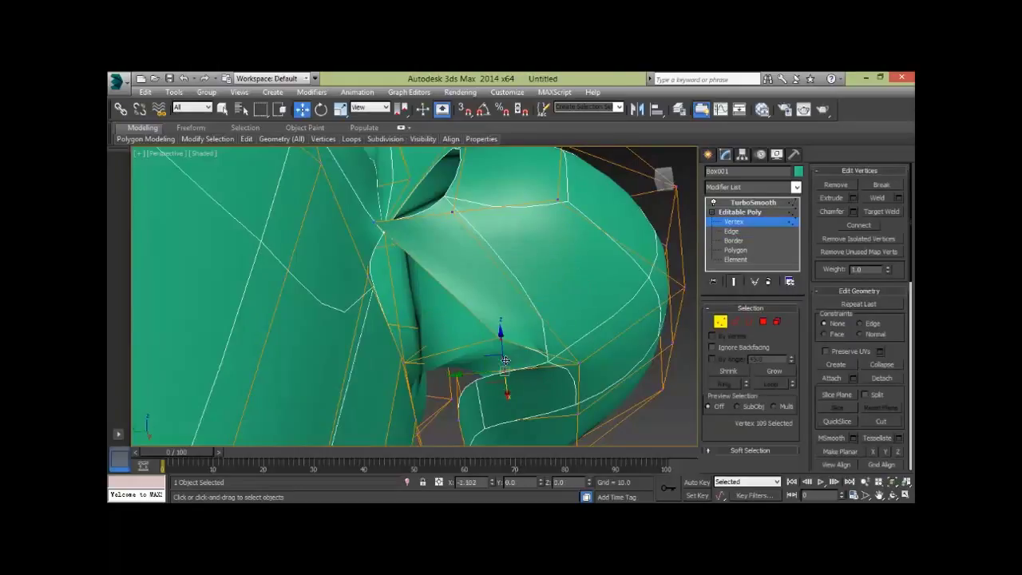
Step: Target Weld two stray vertices under the nostril onto their neighbours, leaving 107 vertices
left_click(881, 211)
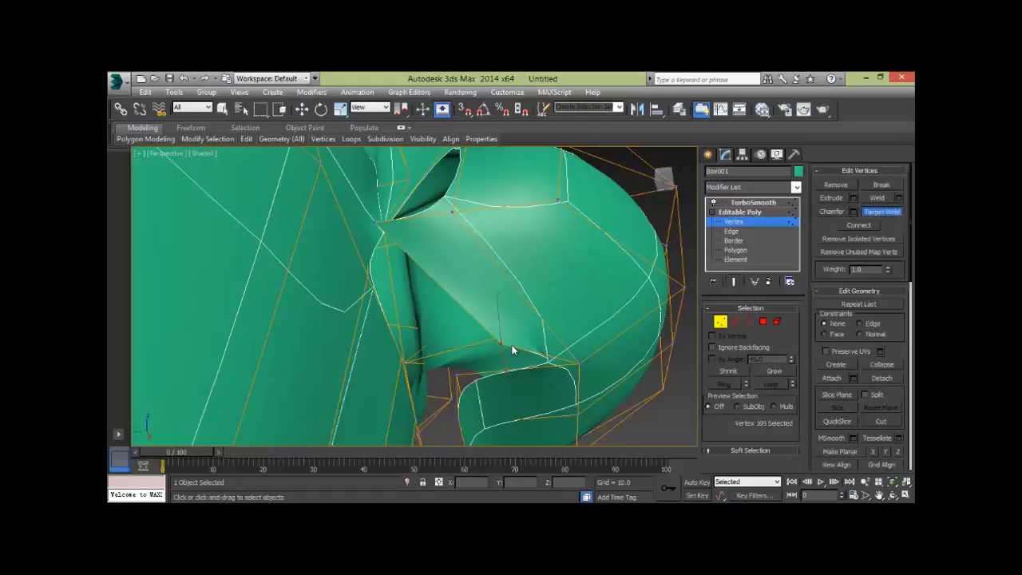
left_click(453, 373)
mouse_move(453, 373)
middle_mouse_down("alt")
mouse_move(524, 385)
mouse_move(550, 376)
mouse_move(506, 427)
mouse_move(352, 348)
mouse_move(468, 365)
mouse_move(435, 387)
mouse_move(455, 393)
mouse_move(434, 400)
mouse_move(437, 327)
middle_mouse_up("alt")
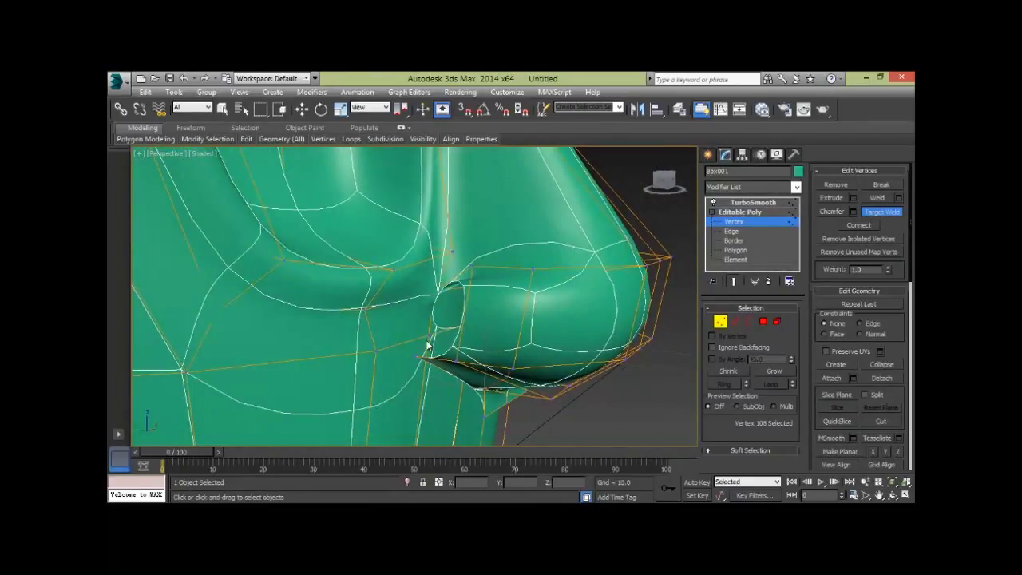
left_click(427, 345)
middle_click_drag(486, 358, 748, 320, "alt")
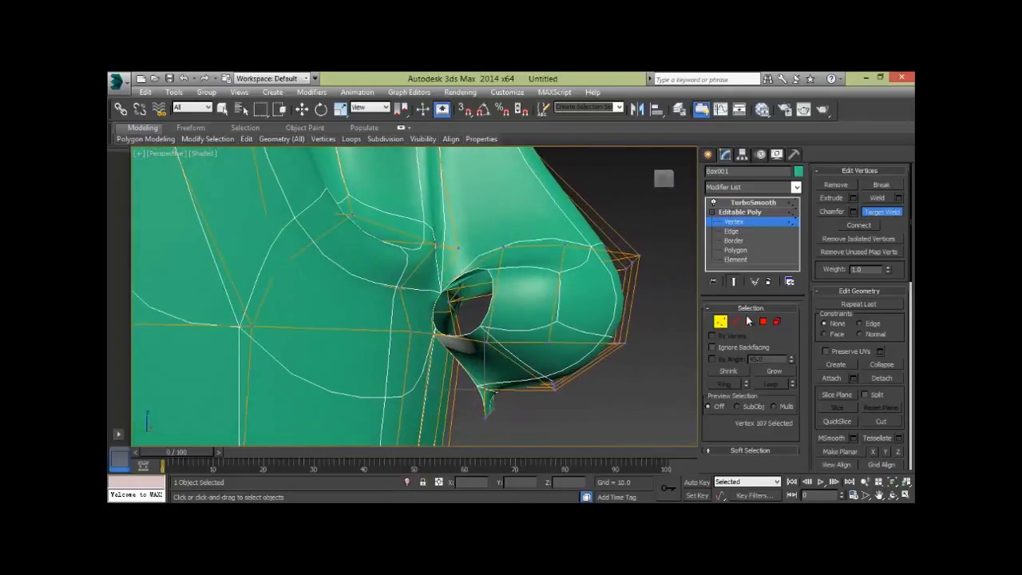
Step: Inspect the nostril opening in Border mode and clear the border selection
left_click(748, 322)
key("w")
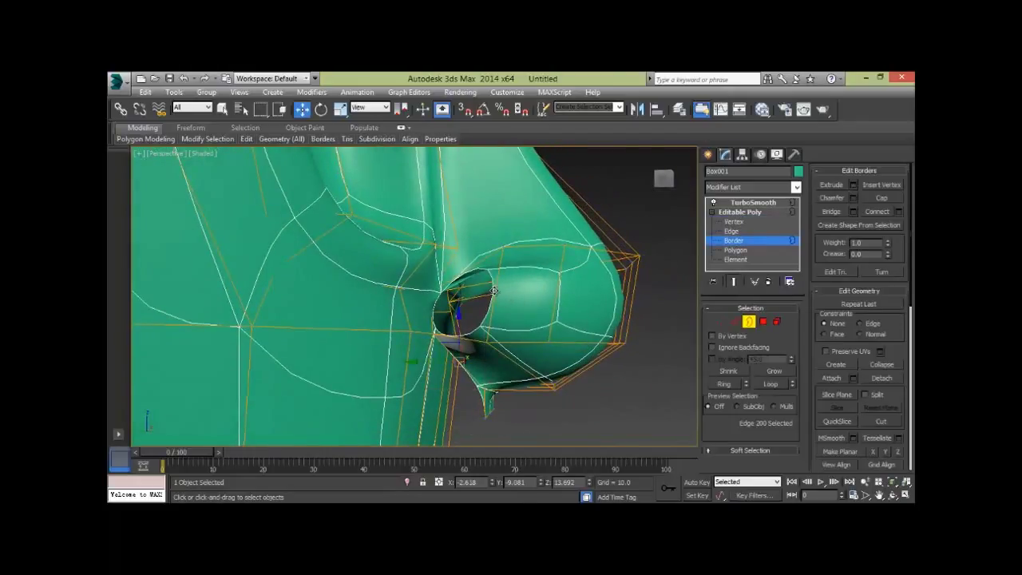
middle_click_drag(578, 320, 541, 349, "alt")
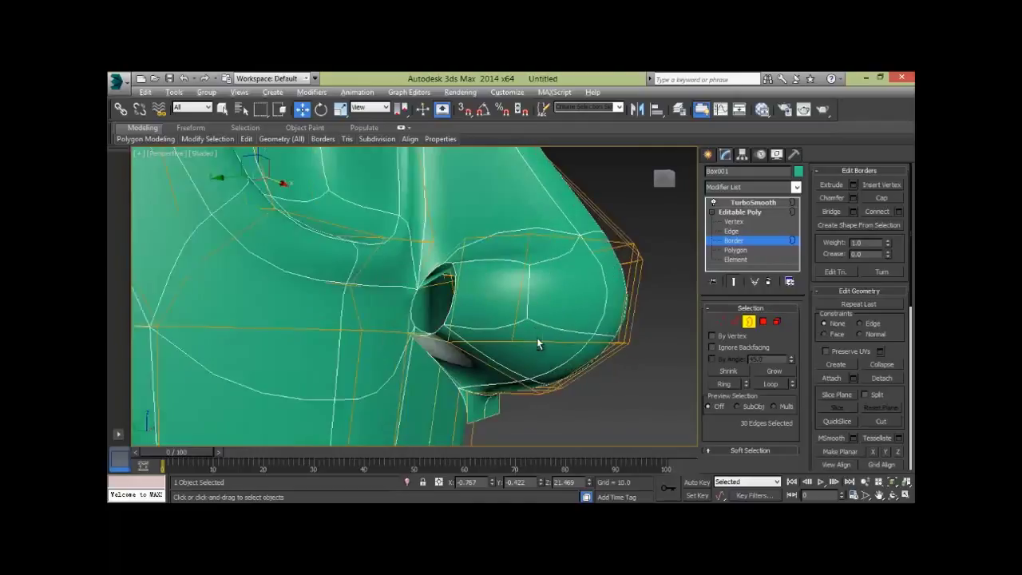
scroll(551, 349, "down", 3)
scroll(560, 350, "up", 2)
scroll(556, 372, "up", 1)
scroll(579, 376, "up", 1)
left_click(595, 372)
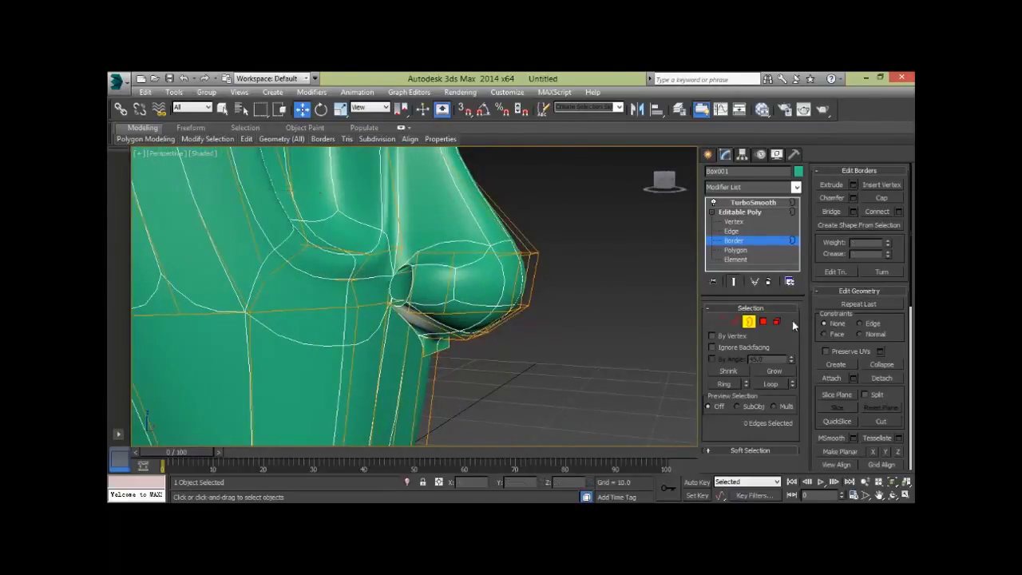
Step: In Edge mode, move the edge beside the nostril wing toward the face
left_click(733, 320)
scroll(444, 361, "up", 2)
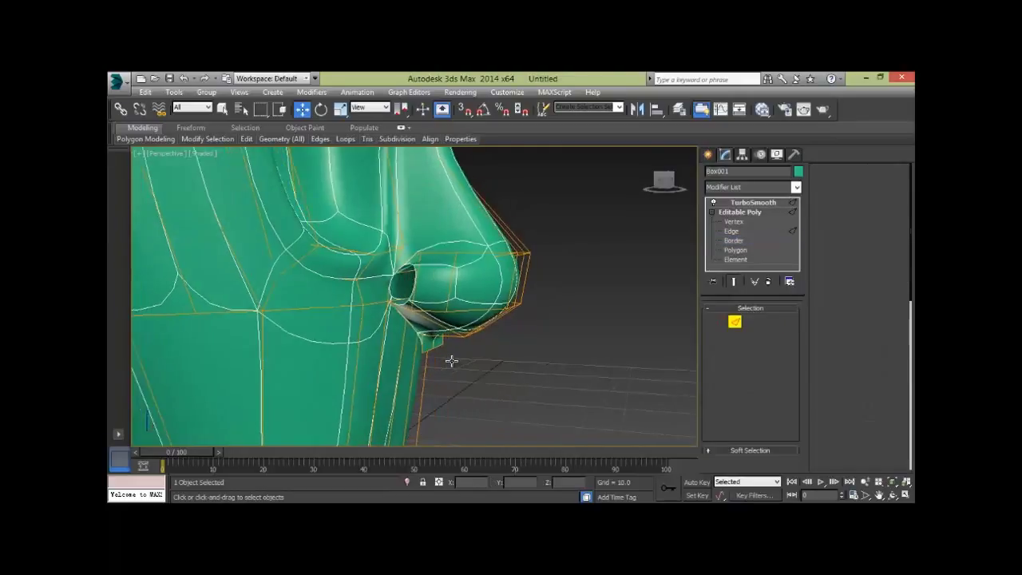
middle_click_drag(449, 358, 406, 245, "alt")
left_click(391, 239)
mouse_move(391, 234)
left_mouse_down()
mouse_move(343, 232)
mouse_move(391, 236)
left_mouse_up()
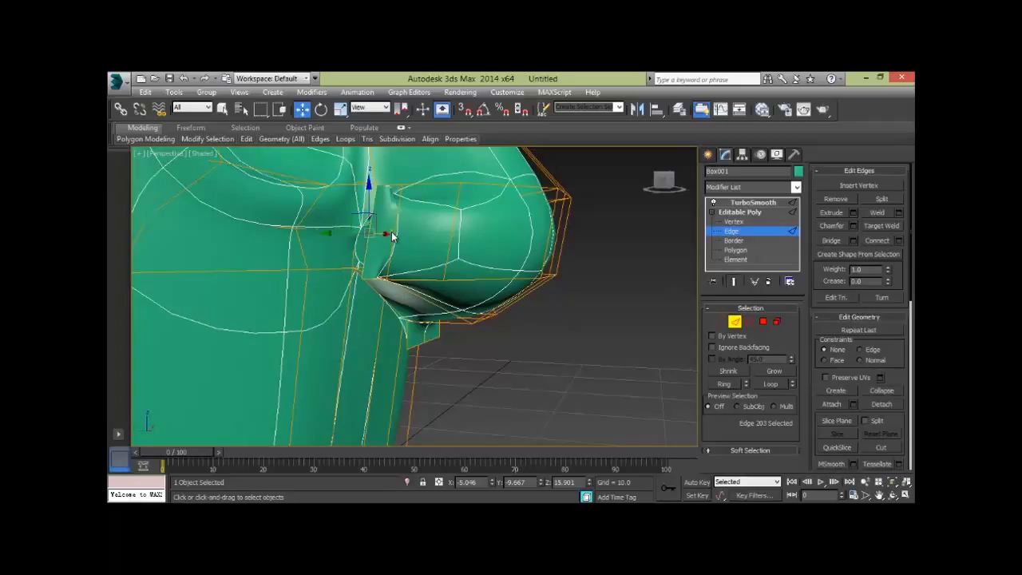
key("r")
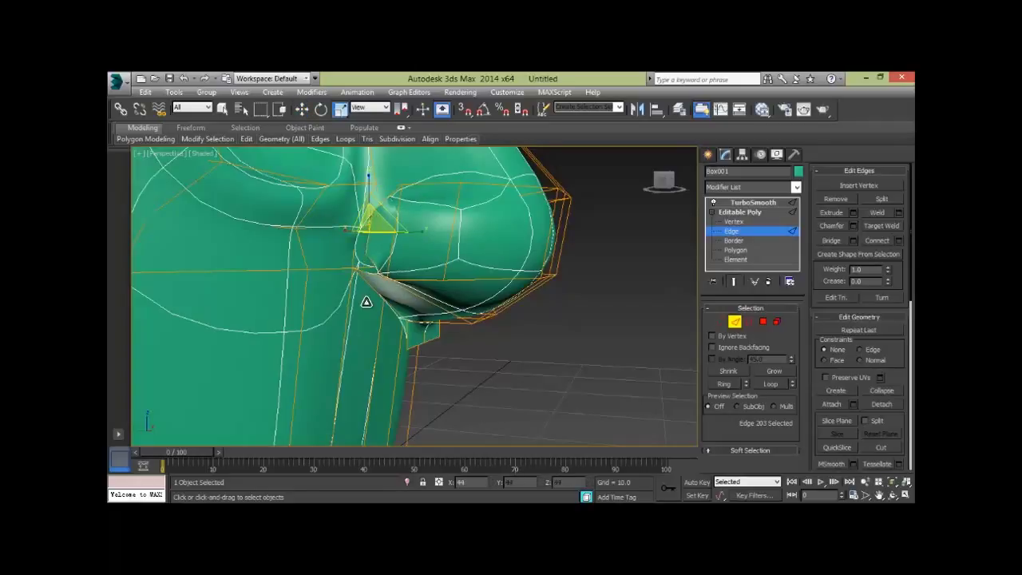
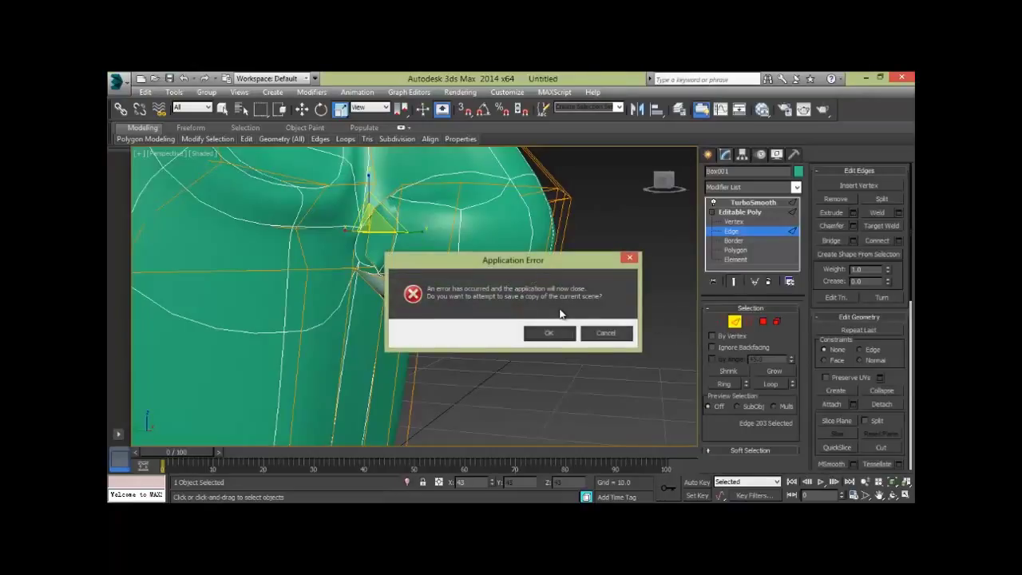
Step: Dismiss the crash error without a recovery save, reopen Head.max and orbit around the nose
left_click(606, 334)
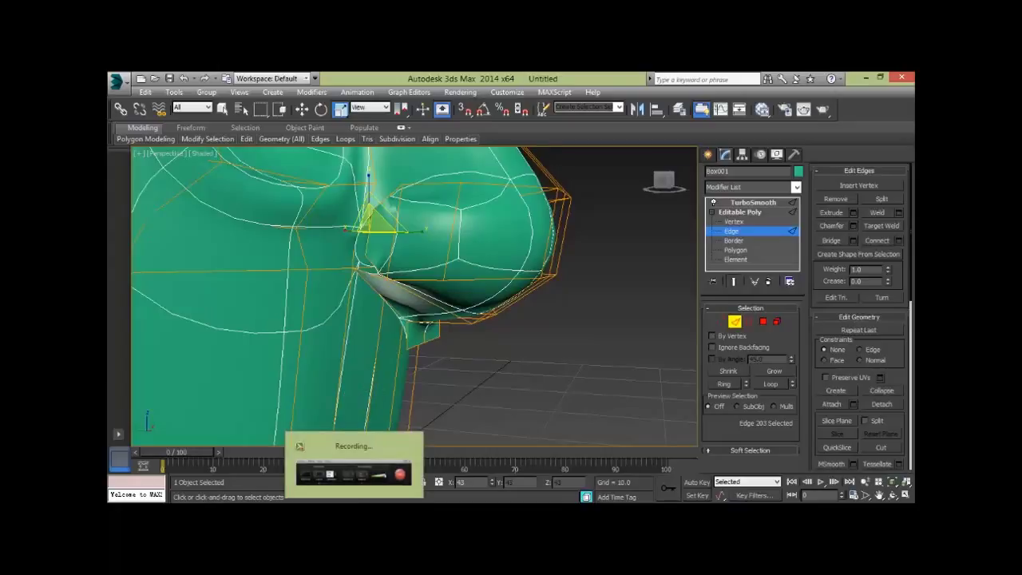
left_click(353, 471)
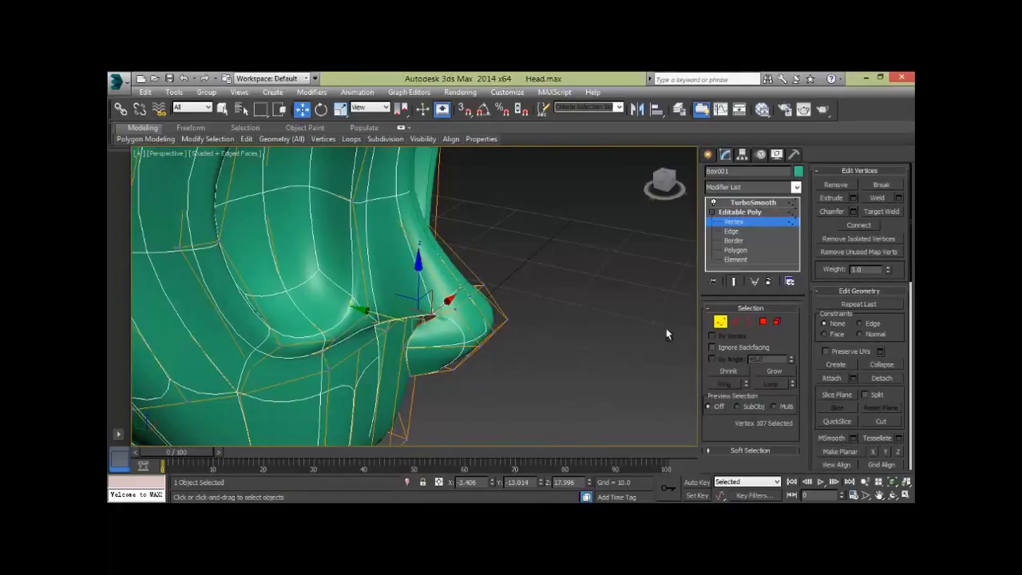
middle_click_drag(667, 335, 538, 367, "alt")
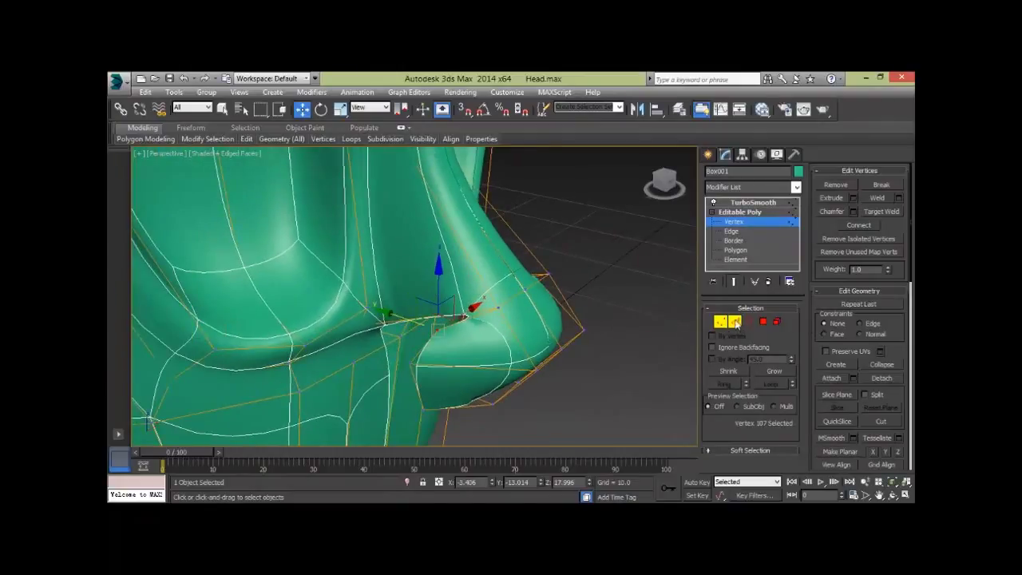
Step: At Edge level, select the two edges on the side of the nose
left_click(735, 320)
left_click(480, 276)
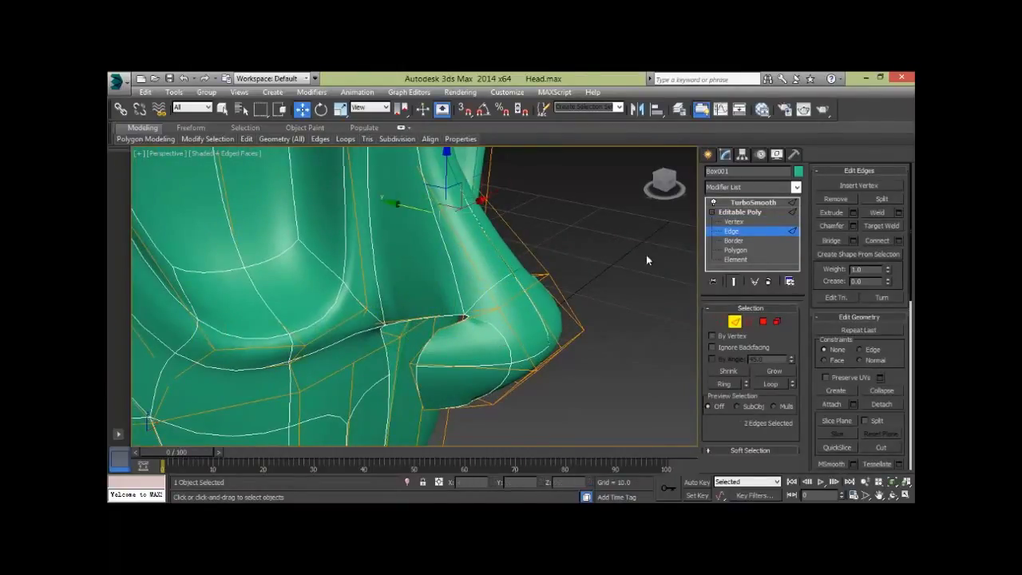
left_click(882, 226)
middle_click_drag(485, 327, 489, 248, "alt")
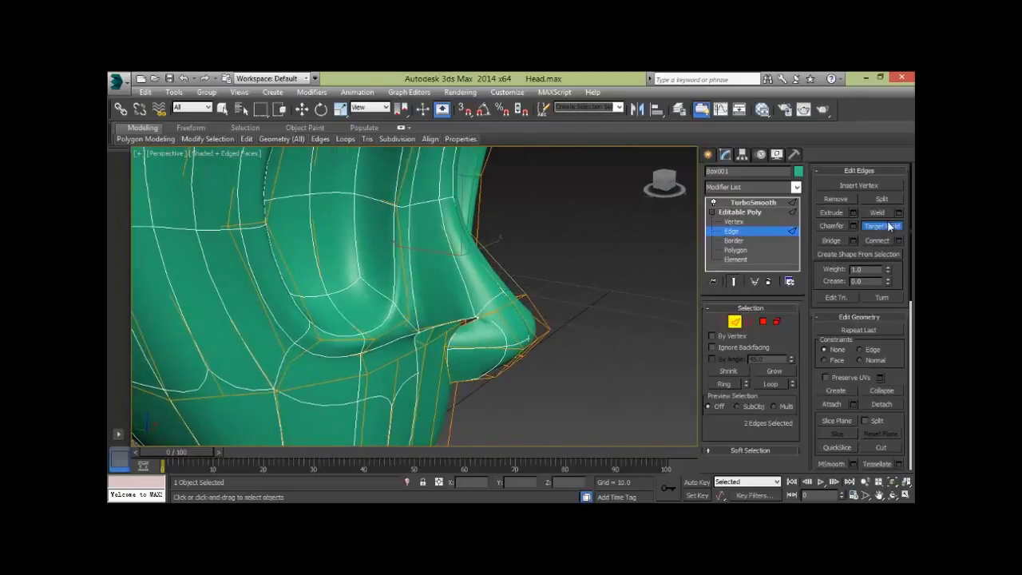
key("w")
Step: Connect the two edges with a new edge slid to -76 along the nose
key("ctrl+shift+e")
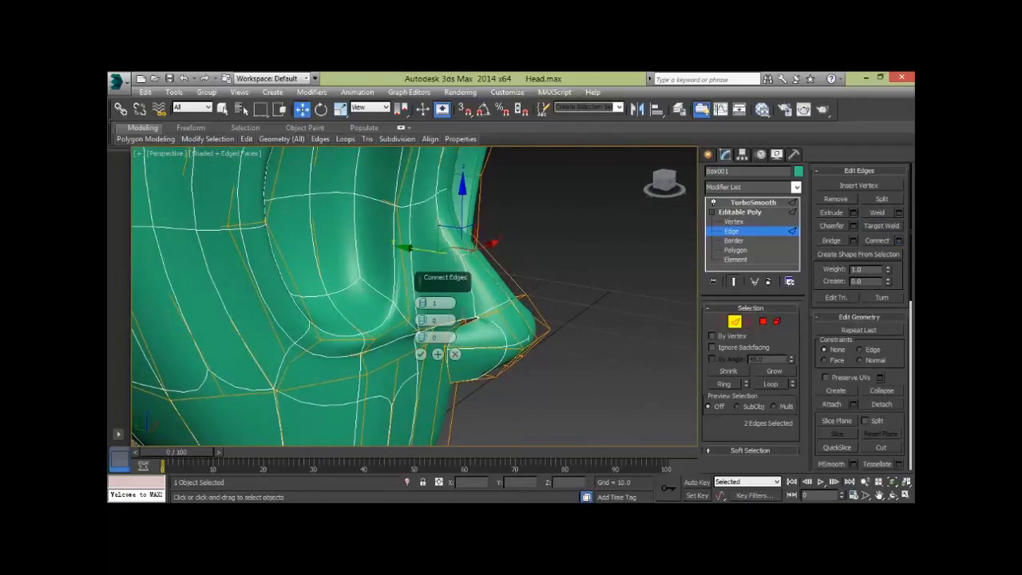
left_click_drag(423, 337, 439, 497)
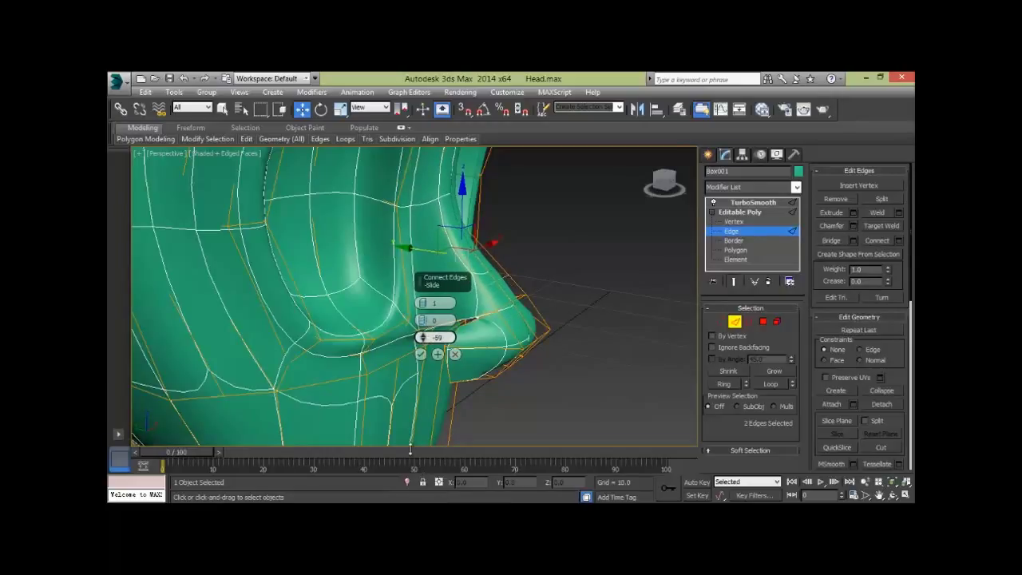
left_click(421, 354)
mouse_move(423, 355)
middle_mouse_down("alt")
mouse_move(517, 406)
mouse_move(454, 274)
middle_mouse_up("alt")
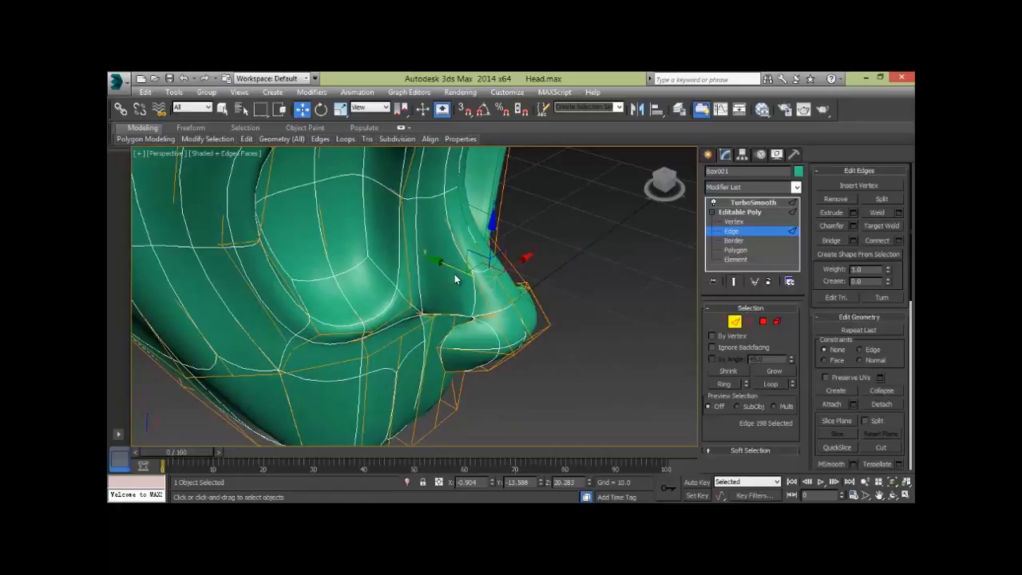
left_click_drag(450, 264, 451, 262)
mouse_move(451, 263)
middle_mouse_down("alt")
mouse_move(508, 338)
mouse_move(418, 340)
mouse_move(407, 316)
middle_mouse_up("alt")
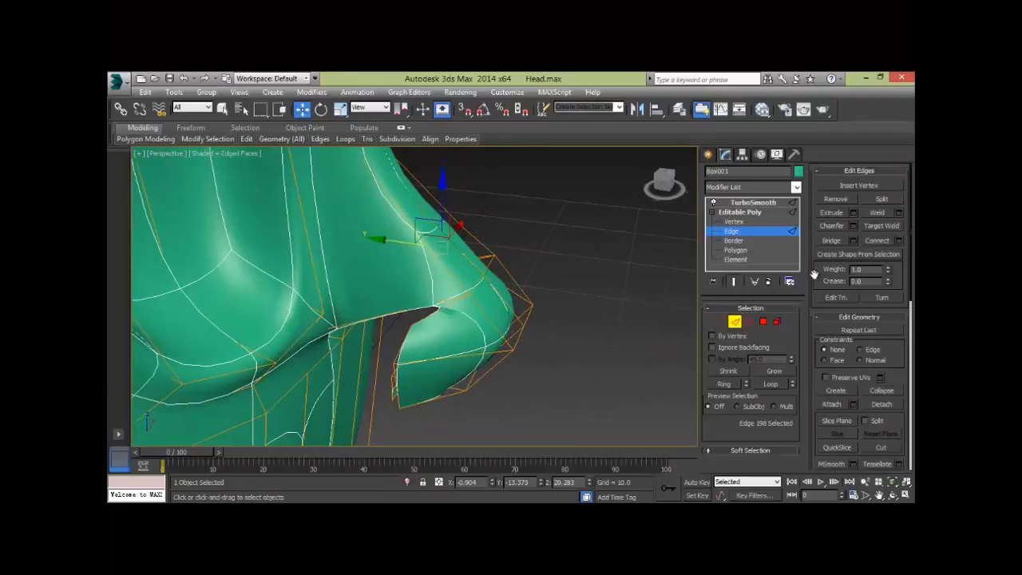
left_click(717, 321)
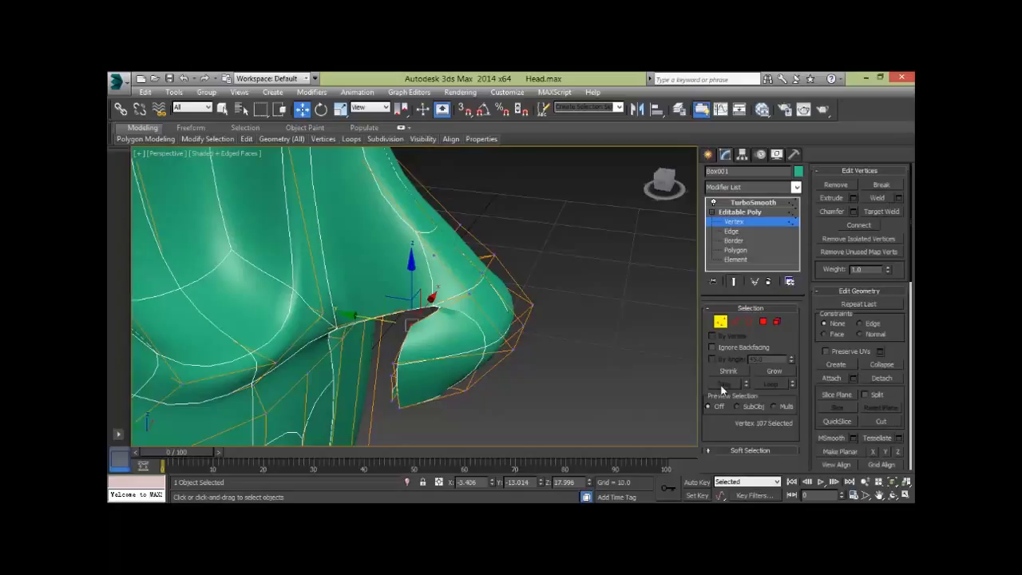
Step: Cut a new edge from the nostril vertex to a snapped point below it
key("s")
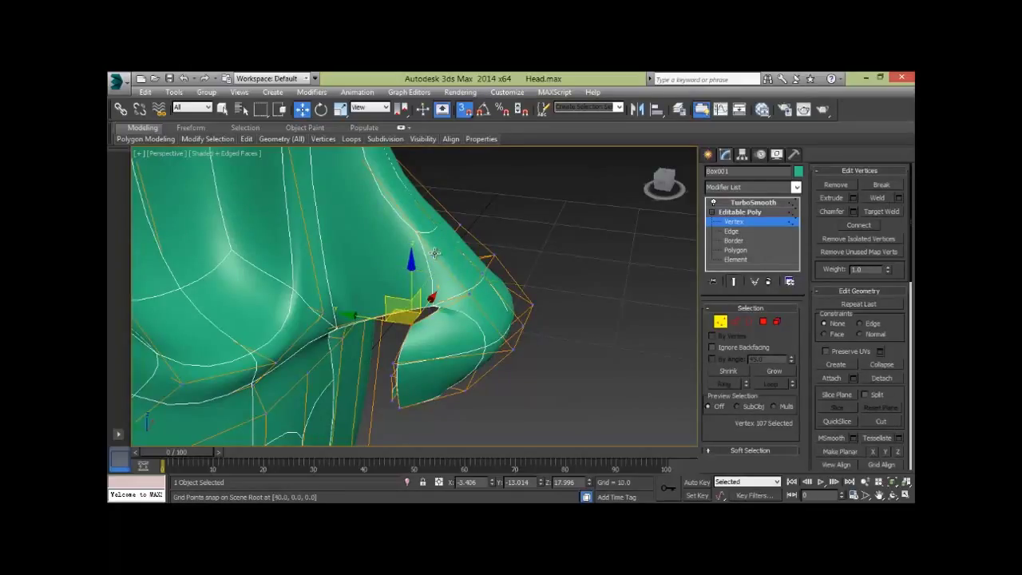
left_click(434, 253)
key("s")
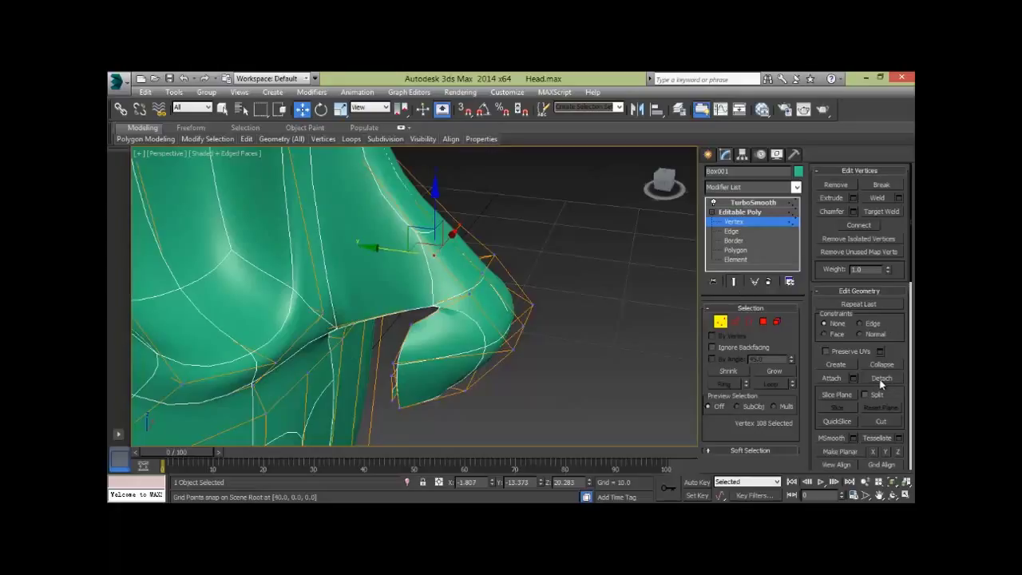
left_click(883, 423)
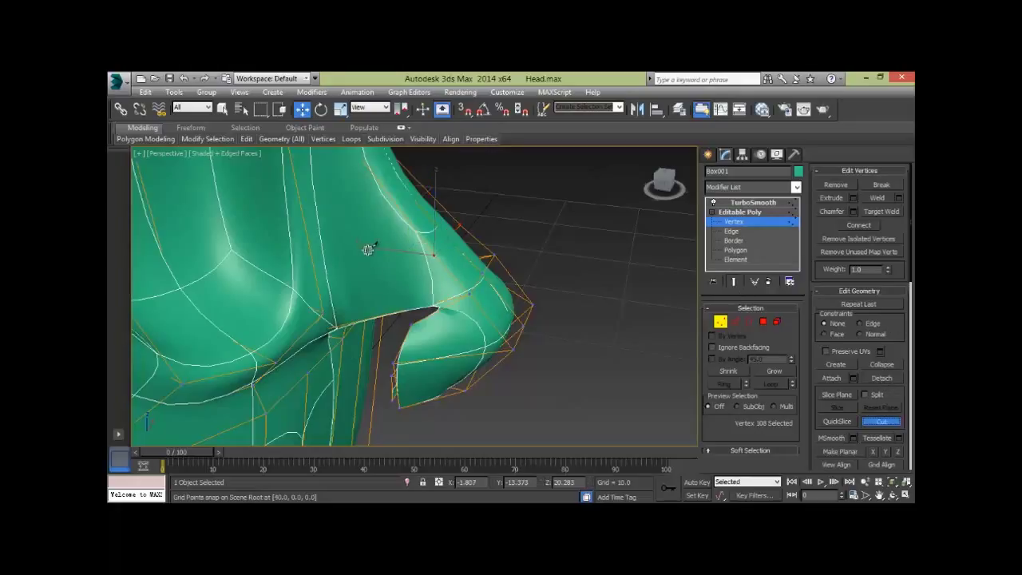
left_click(435, 258)
key("s")
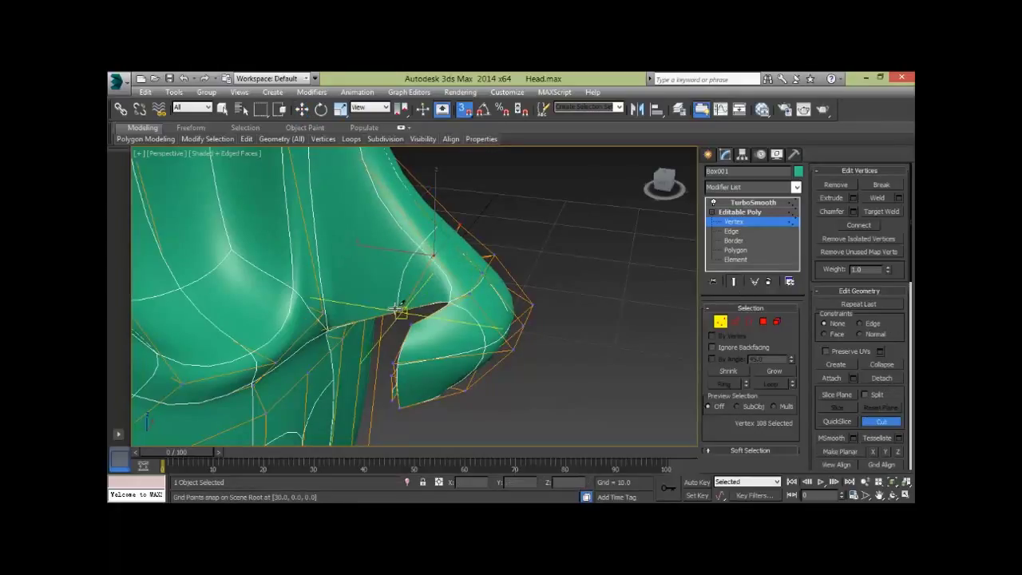
left_click(398, 309)
key("s")
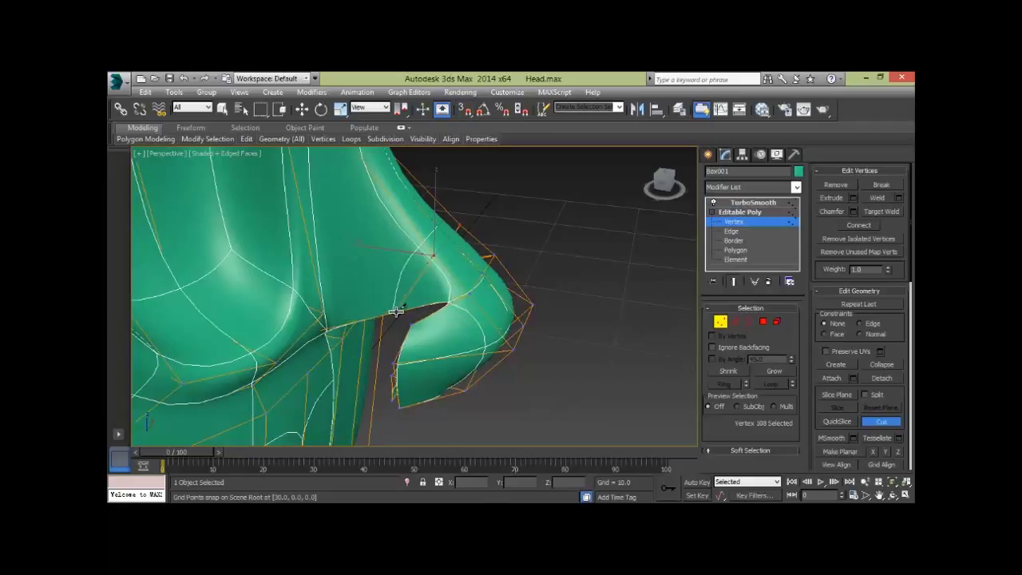
mouse_move(516, 322)
middle_mouse_down("alt")
mouse_move(460, 324)
mouse_move(511, 332)
middle_mouse_up("alt")
key("w")
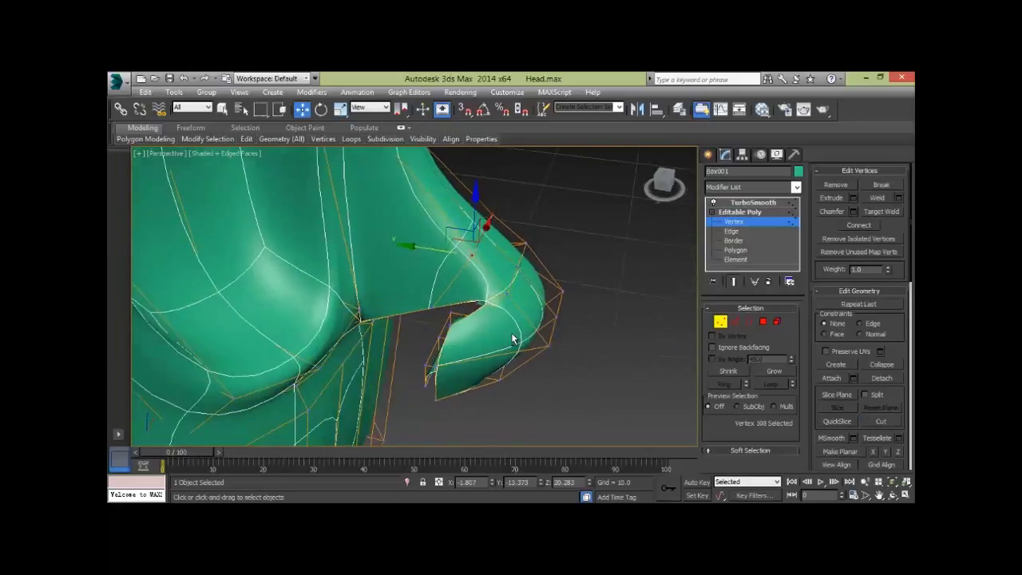
Step: Target-weld a nostril vertex onto its neighbour to tighten the nostril curl
scroll(508, 333, "up", 3)
middle_click_drag(480, 399, 483, 395, "alt")
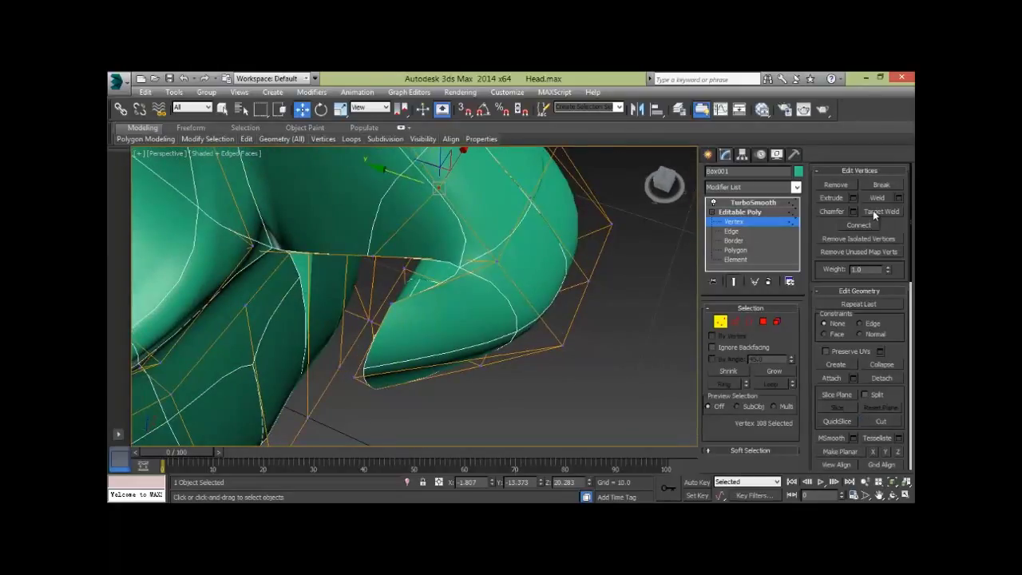
left_click(878, 212)
mouse_move(374, 258)
middle_mouse_down("alt")
mouse_move(493, 322)
mouse_move(436, 289)
mouse_move(482, 299)
mouse_move(493, 320)
mouse_move(573, 329)
mouse_move(450, 321)
mouse_move(521, 332)
mouse_move(561, 279)
middle_mouse_up("alt")
right_click(521, 332)
scroll(464, 324, "up", 3)
scroll(454, 325, "up", 2)
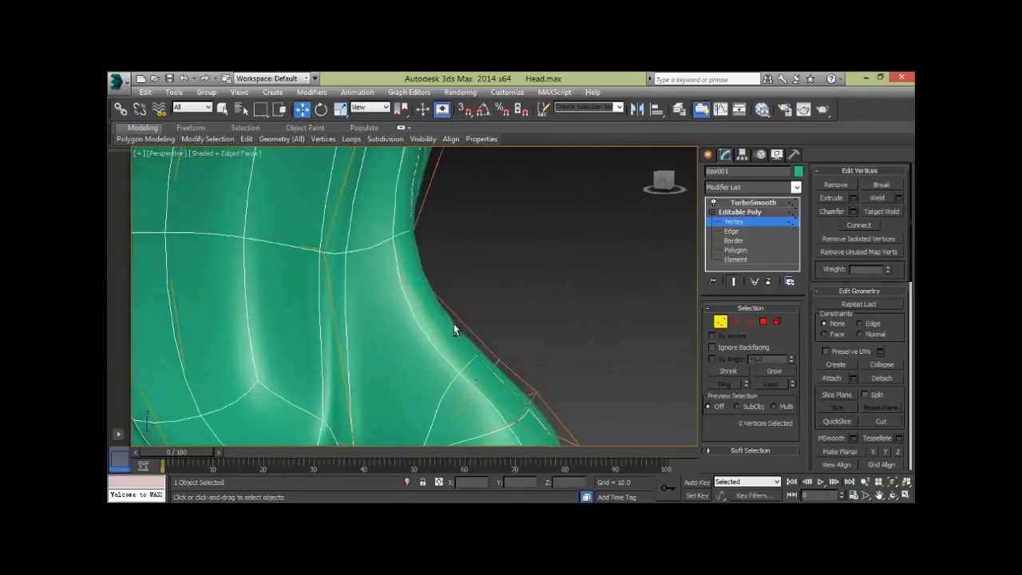
scroll(454, 327, "down", 3)
middle_click_drag(515, 411, 420, 299, "alt")
scroll(451, 351, "up", 3)
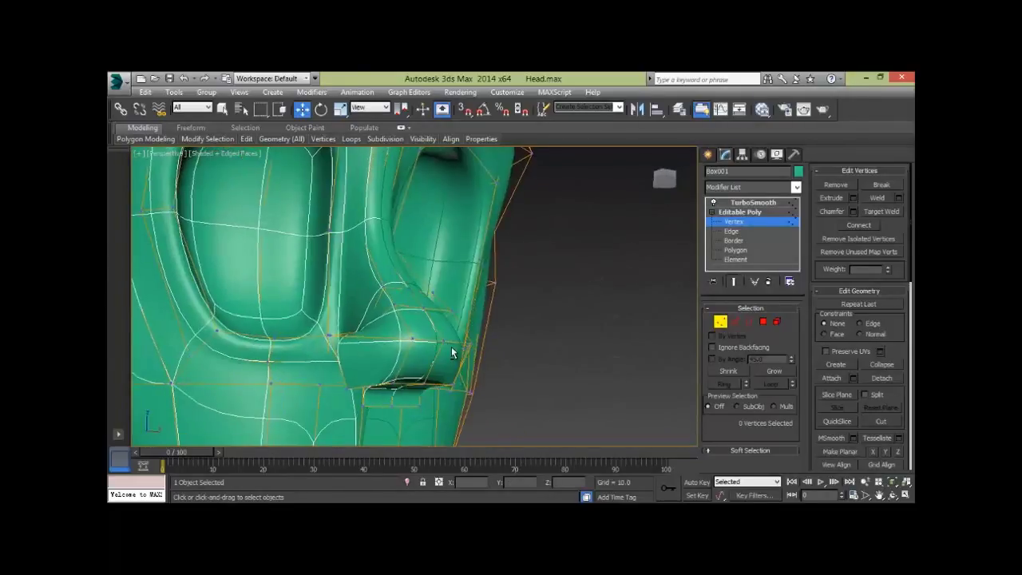
scroll(451, 349, "down", 3)
middle_click_drag(451, 349, 484, 317, "alt")
scroll(452, 309, "up", 3)
scroll(451, 309, "up", 2)
mouse_move(404, 327)
middle_mouse_down("alt")
mouse_move(474, 380)
mouse_move(436, 424)
mouse_move(442, 344)
mouse_move(397, 296)
mouse_move(426, 341)
middle_mouse_up("alt")
mouse_move(421, 385)
middle_mouse_down("alt")
mouse_move(388, 359)
mouse_move(417, 350)
mouse_move(399, 376)
mouse_move(423, 353)
mouse_move(389, 371)
mouse_move(422, 325)
mouse_move(401, 336)
mouse_move(427, 351)
mouse_move(423, 317)
mouse_move(404, 305)
mouse_move(431, 340)
mouse_move(444, 325)
mouse_move(503, 353)
mouse_move(472, 330)
mouse_move(499, 318)
mouse_move(534, 327)
mouse_move(515, 342)
mouse_move(549, 365)
mouse_move(545, 407)
mouse_move(607, 367)
middle_mouse_up("alt")
Step: Inspect edges at the nostril opening from several angles, then clear the selection
left_click(734, 322)
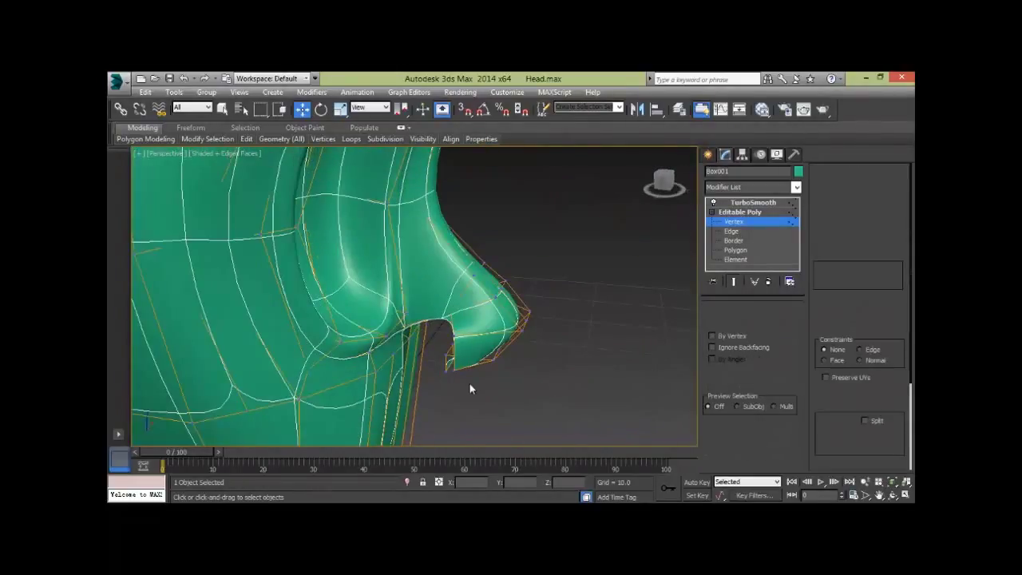
left_click(479, 368)
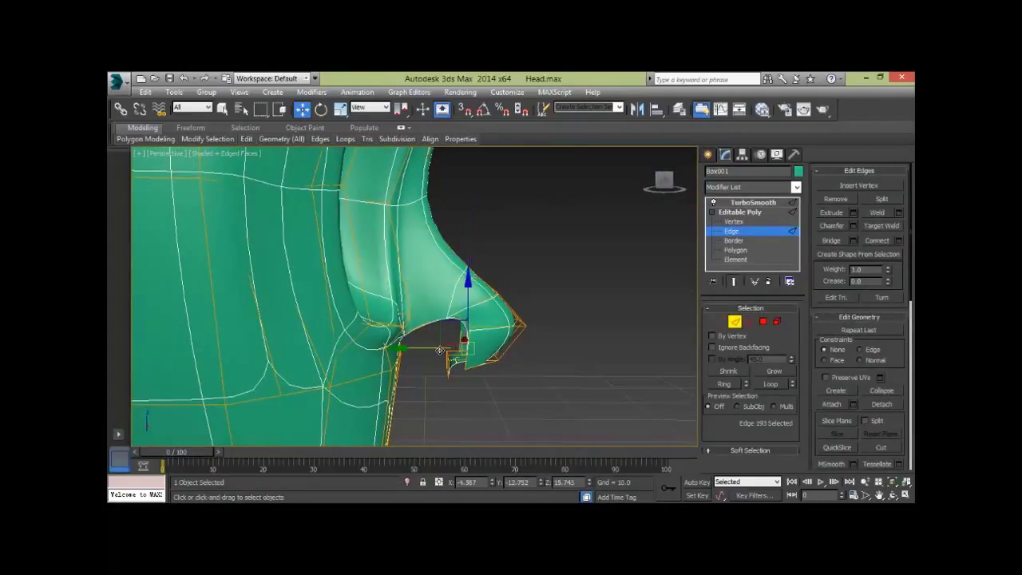
left_click(439, 349)
middle_click_drag(515, 349, 455, 336, "alt")
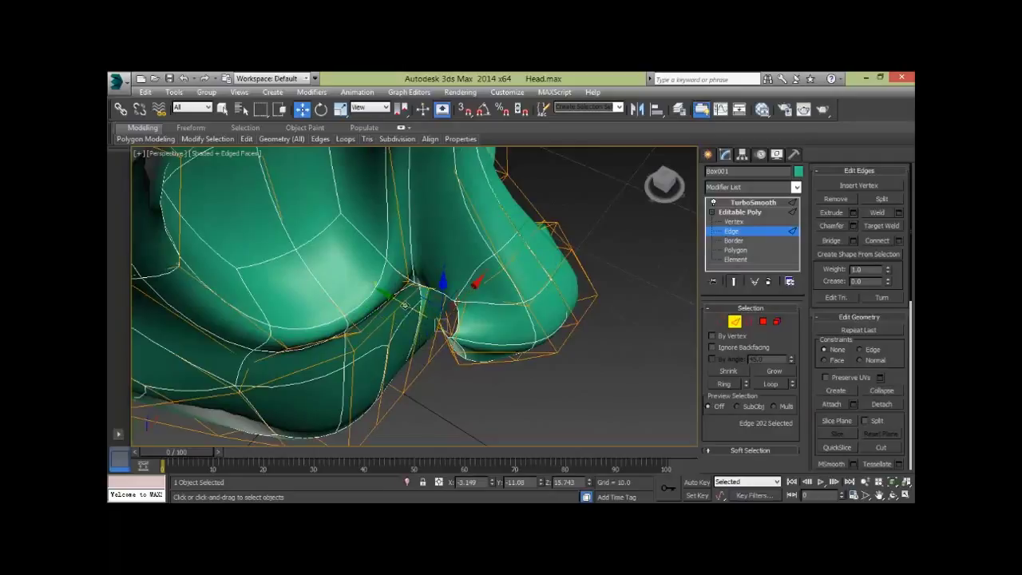
mouse_move(431, 320)
middle_mouse_down("alt")
mouse_move(508, 307)
mouse_move(490, 317)
middle_mouse_up("alt")
key("q")
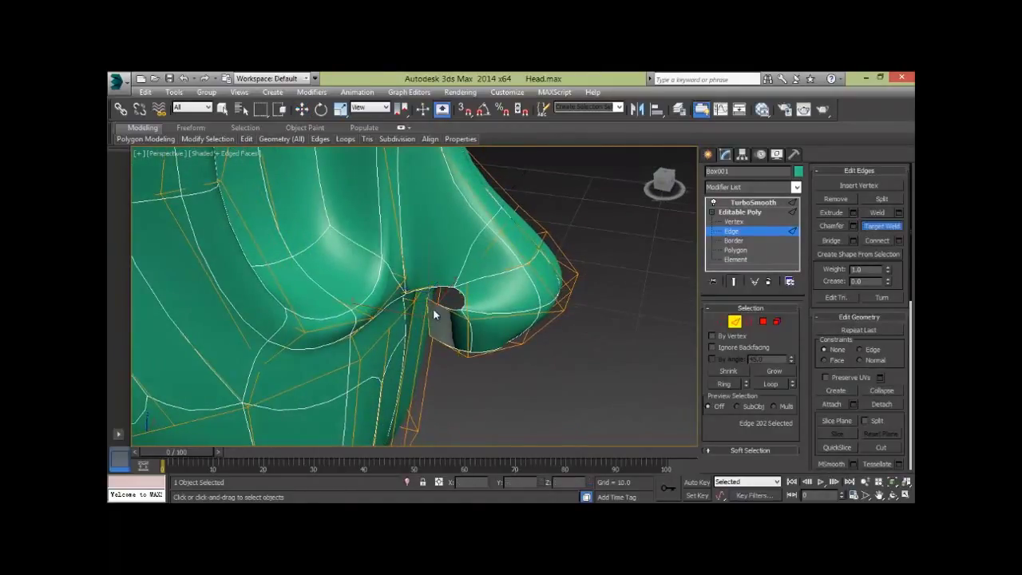
left_click(467, 298)
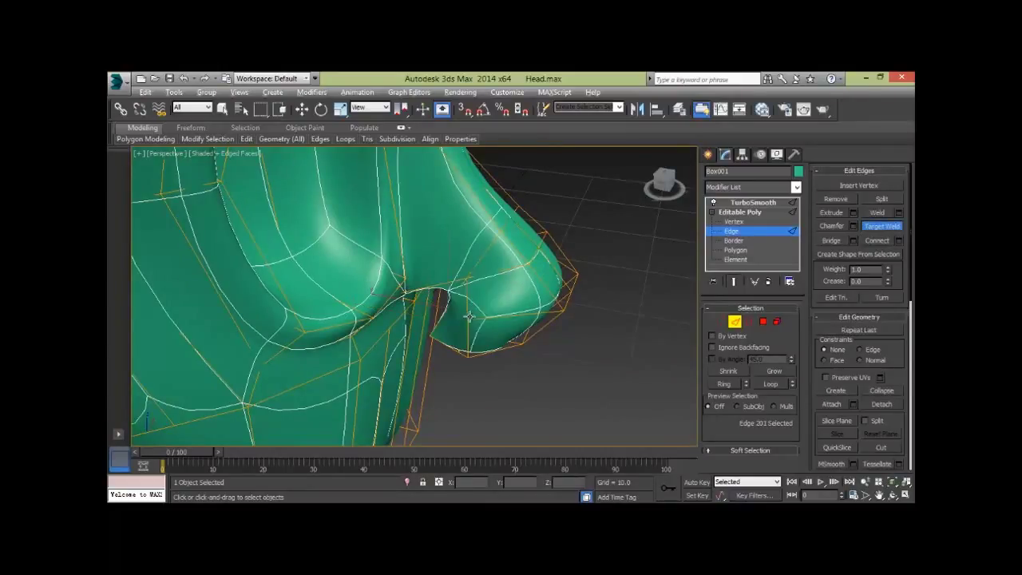
middle_click_drag(467, 298, 449, 333, "alt")
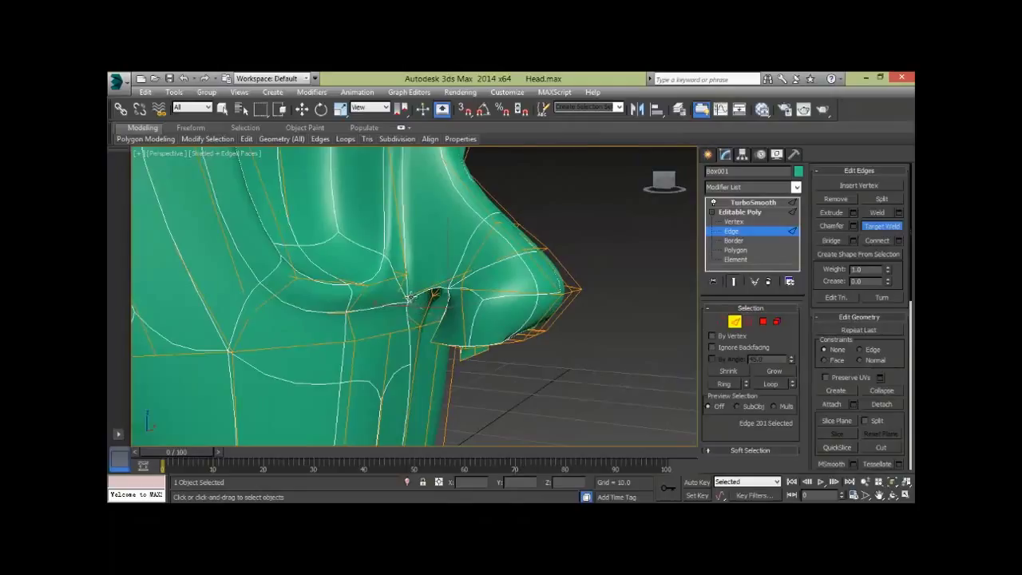
left_click(486, 314)
mouse_move(485, 315)
middle_mouse_down("alt")
mouse_move(463, 346)
mouse_move(429, 324)
mouse_move(461, 324)
mouse_move(504, 274)
mouse_move(563, 273)
middle_mouse_up("alt")
Step: Select three edges on the nostril rim
key("w")
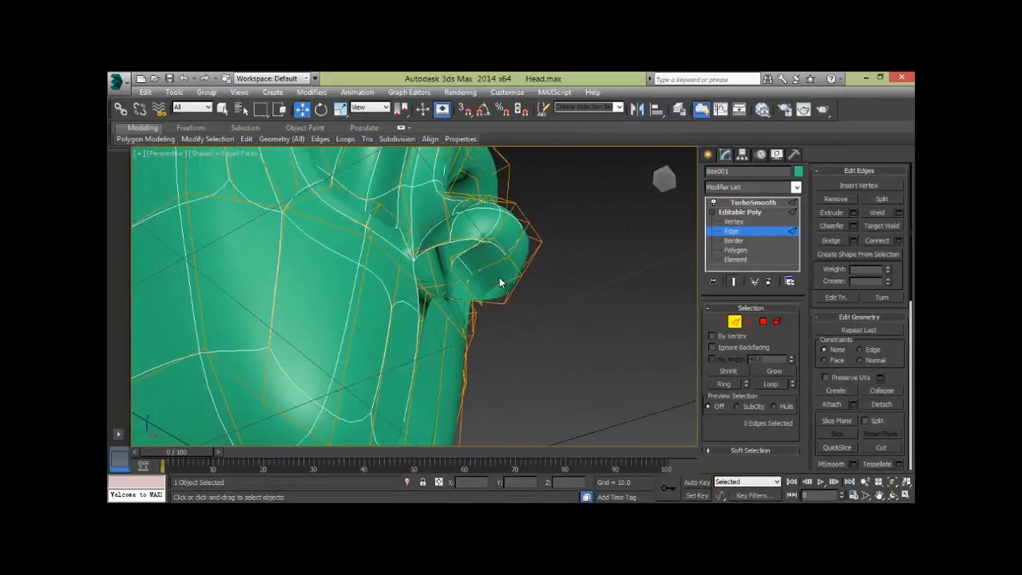
left_click(498, 250)
left_click(460, 281, "ctrl")
left_click(405, 289, "ctrl")
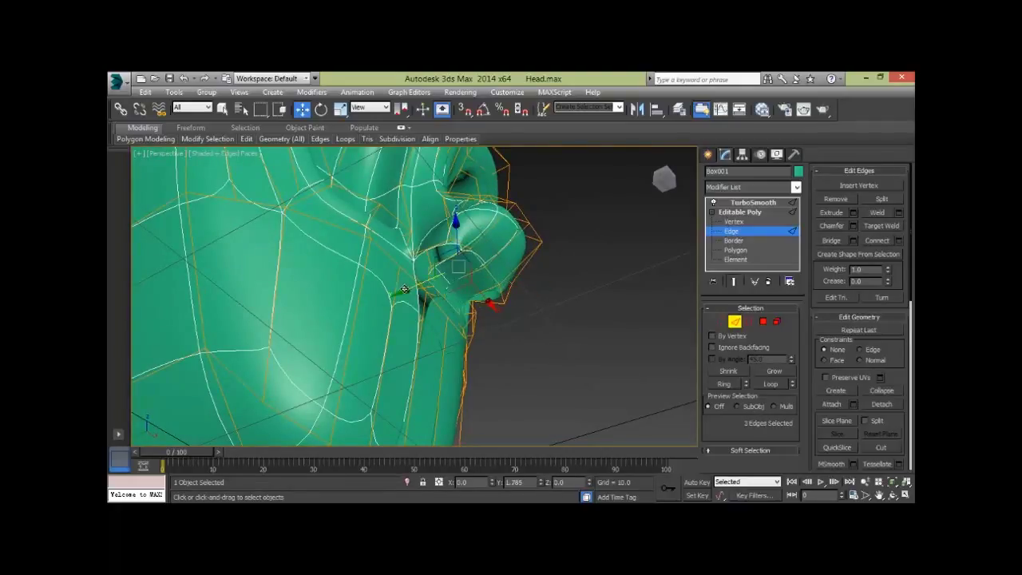
mouse_move(552, 295)
middle_mouse_down("alt")
mouse_move(554, 335)
mouse_move(527, 236)
middle_mouse_up("alt")
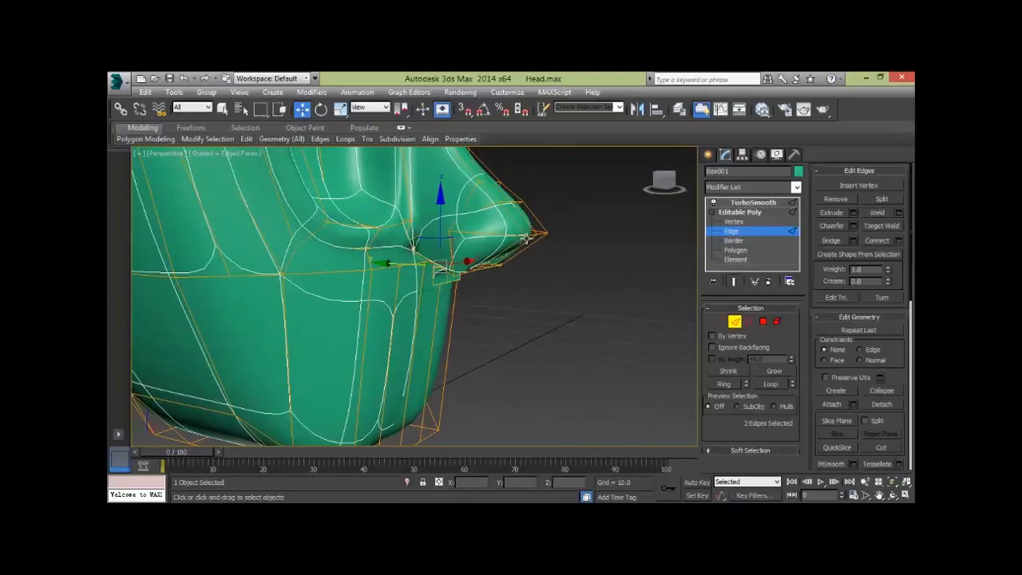
Step: Push the nose-tip edge inward and lower it, then shift another nose edge inward
left_click(530, 236)
left_click_drag(477, 232, 467, 227)
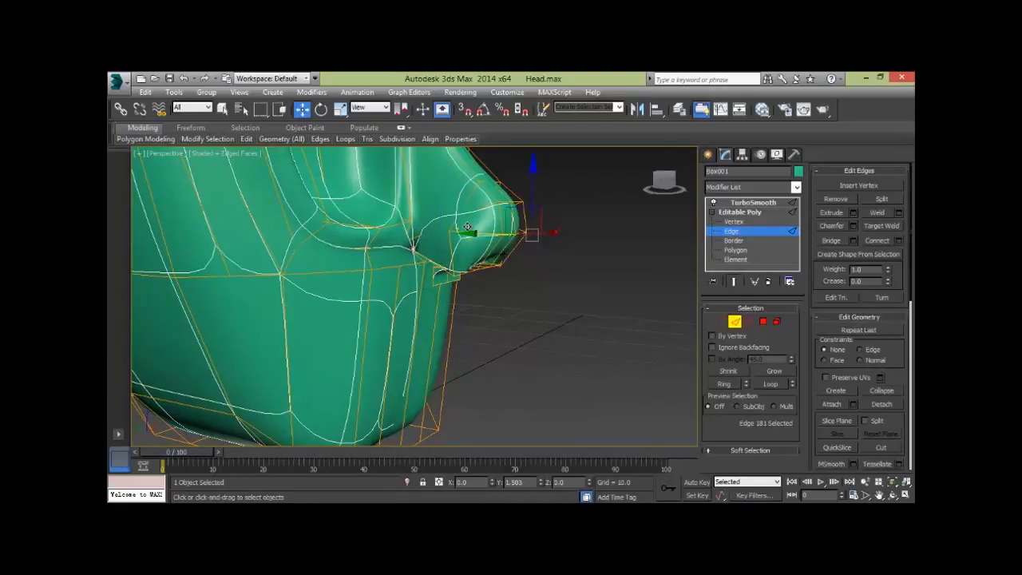
mouse_move(543, 256)
middle_mouse_down("alt")
mouse_move(530, 273)
mouse_move(515, 232)
middle_mouse_up("alt")
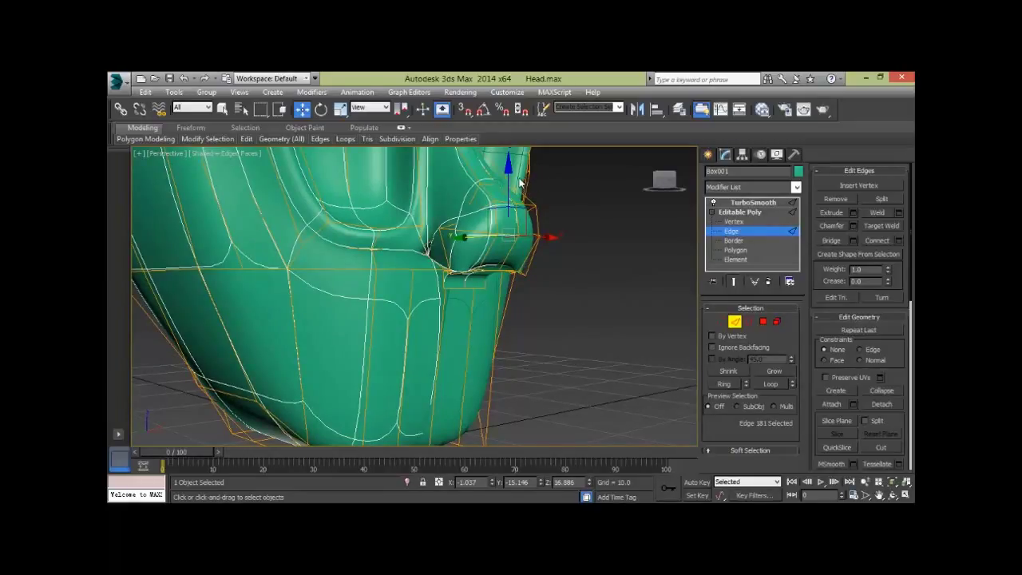
left_click_drag(509, 180, 519, 200)
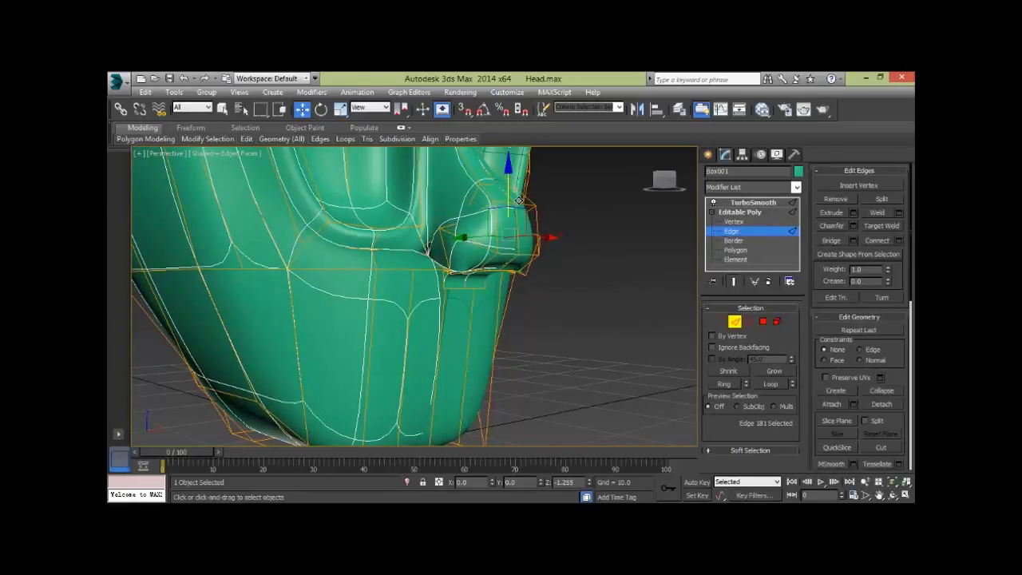
mouse_move(519, 197)
middle_mouse_down("alt")
mouse_move(529, 338)
mouse_move(497, 323)
middle_mouse_up("alt")
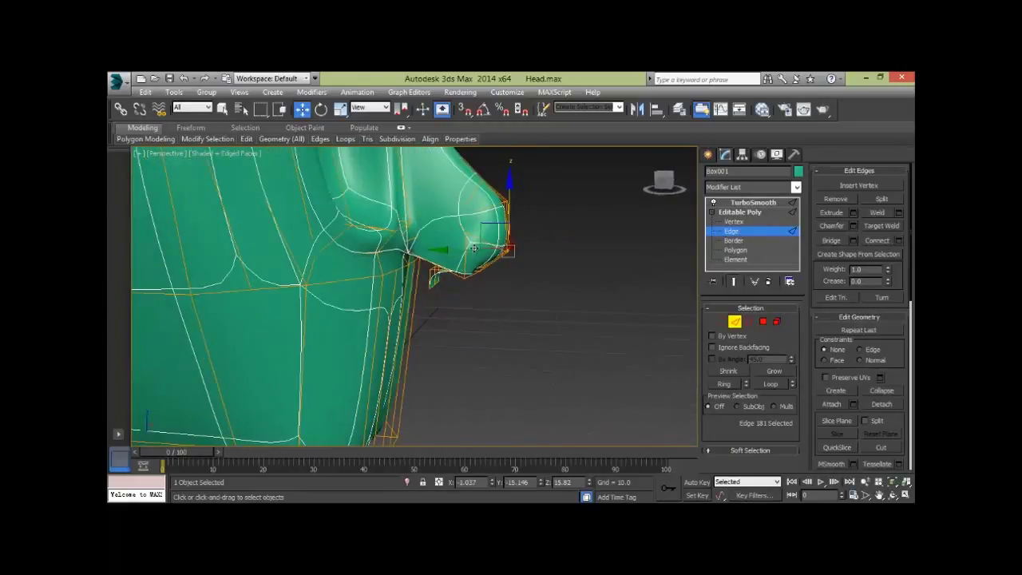
left_click(446, 252)
mouse_move(471, 231)
left_mouse_down()
mouse_move(451, 229)
mouse_move(439, 199)
left_mouse_up()
Step: At Vertex level, move a nose vertex slightly to refine the nose
mouse_move(503, 268)
middle_mouse_down("alt")
mouse_move(454, 274)
mouse_move(471, 220)
middle_mouse_up("alt")
key("1")
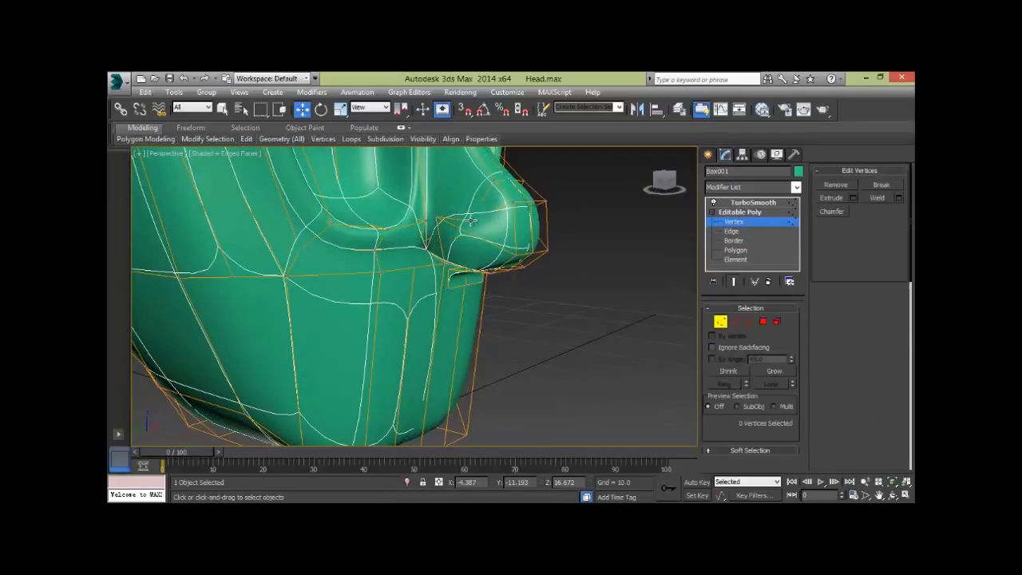
left_click(471, 221)
left_click_drag(471, 179, 483, 239)
mouse_move(483, 256)
middle_mouse_down("alt")
mouse_move(416, 200)
mouse_move(456, 279)
mouse_move(435, 269)
mouse_move(479, 296)
mouse_move(538, 292)
mouse_move(484, 279)
mouse_move(544, 322)
mouse_move(491, 385)
mouse_move(625, 349)
middle_mouse_up("alt")
key("F3")
key("F3")
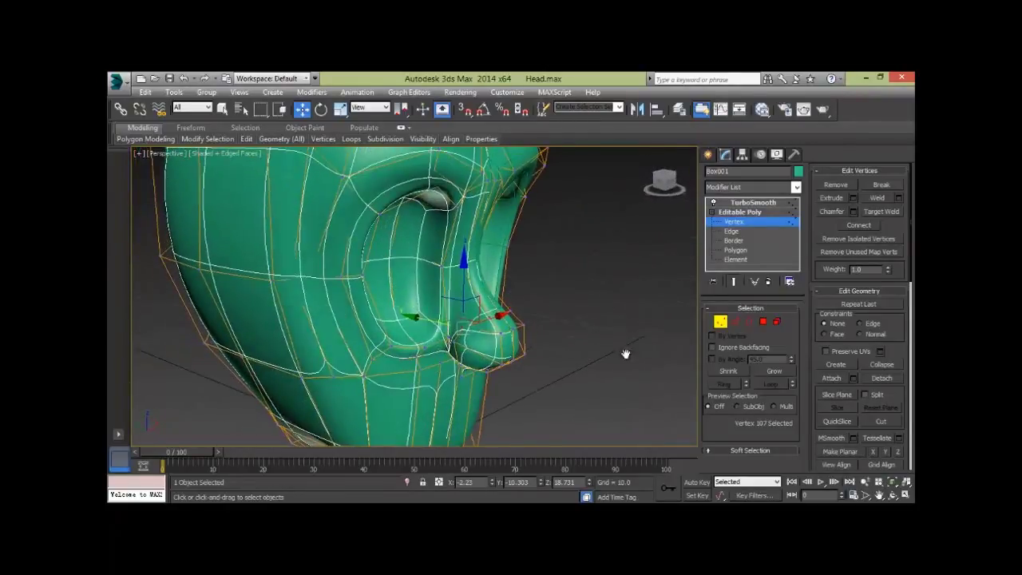
Step: Cut a new edge into the side of the nose, checking it in wireframe
left_click(881, 423)
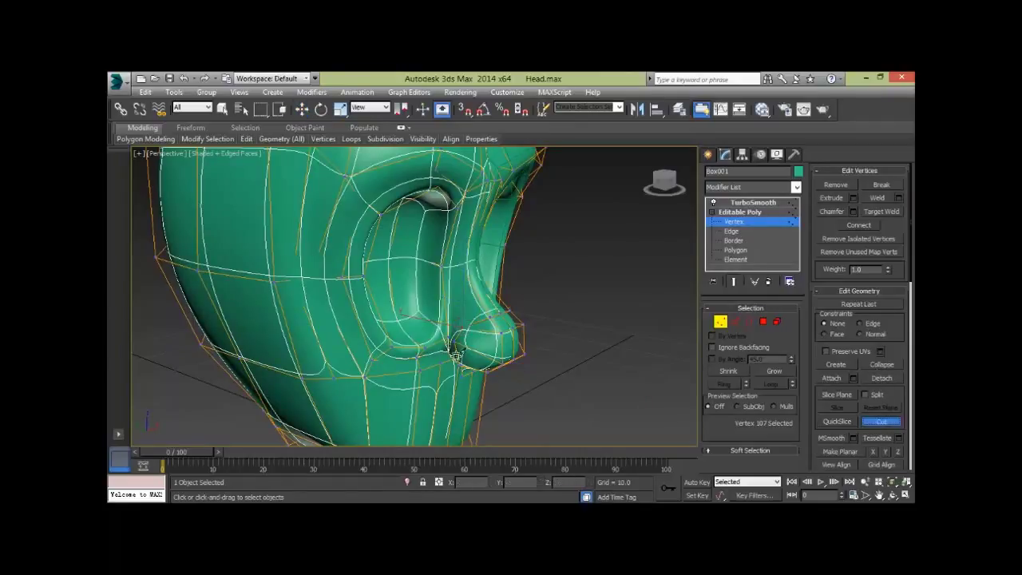
left_click(416, 336)
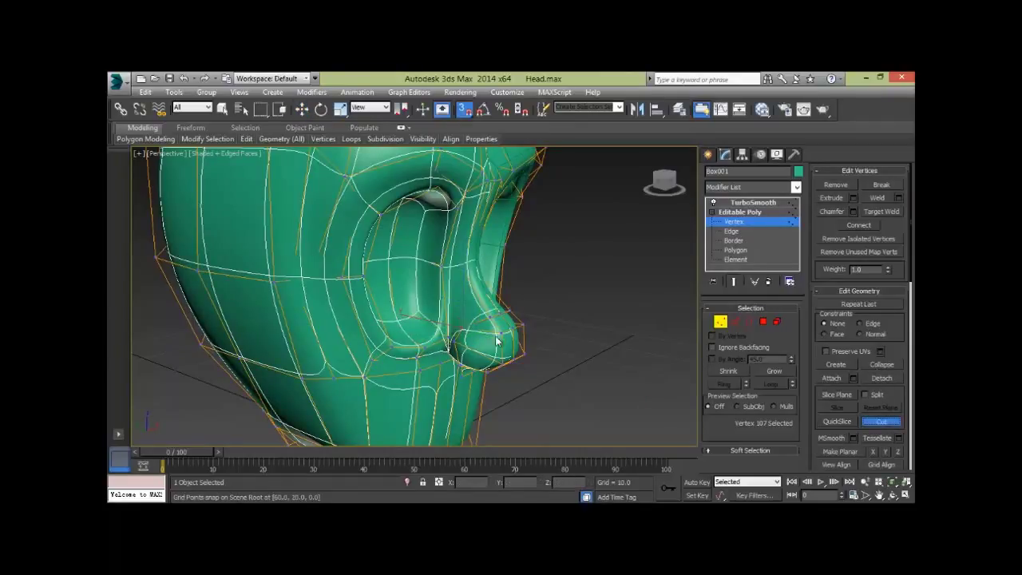
scroll(581, 320, "up", 3)
mouse_move(540, 346)
middle_mouse_down()
mouse_move(339, 325)
mouse_move(356, 321)
middle_mouse_up()
scroll(339, 325, "down", 2)
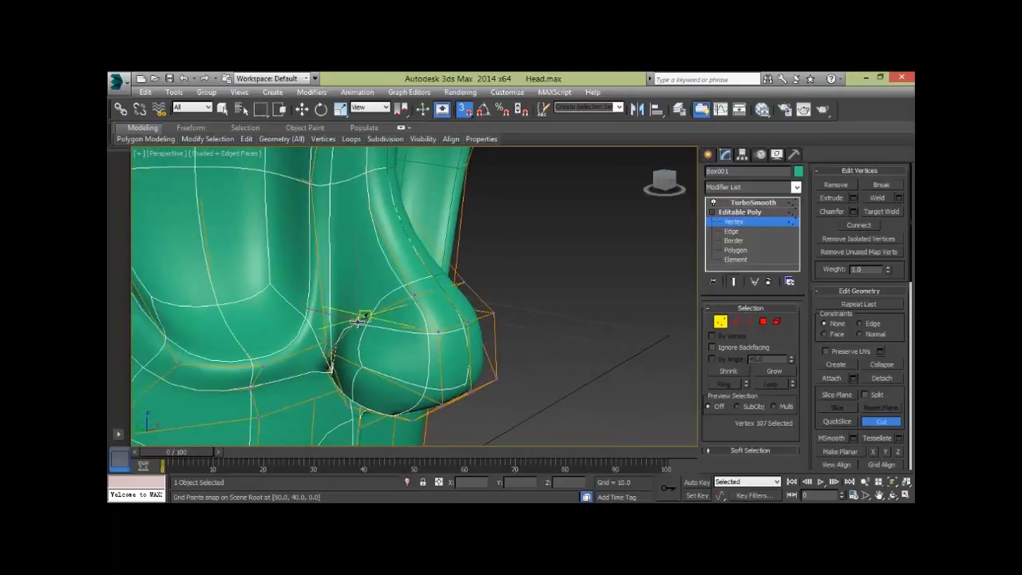
middle_click_drag(336, 221, 334, 215, "alt")
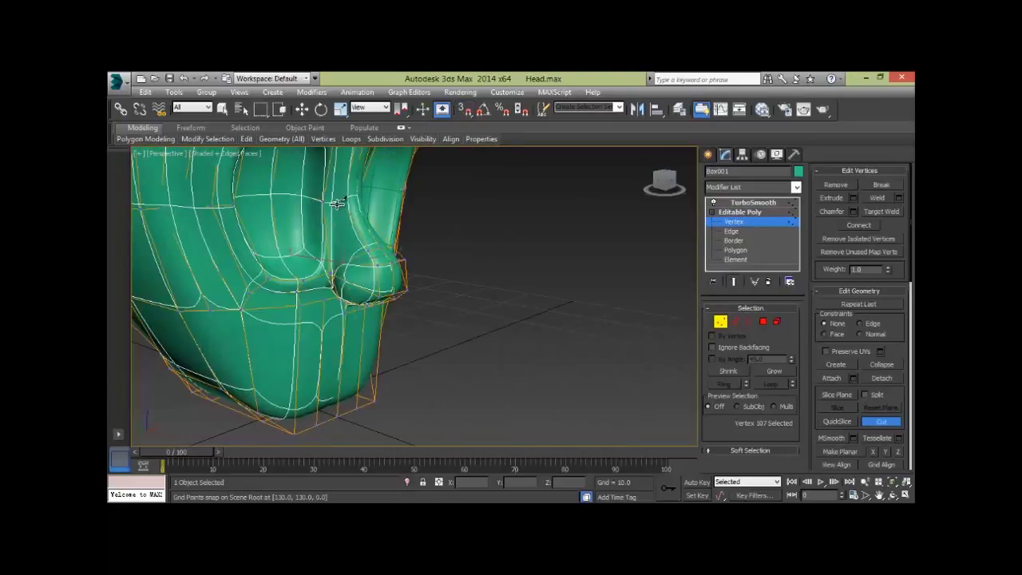
key("F3")
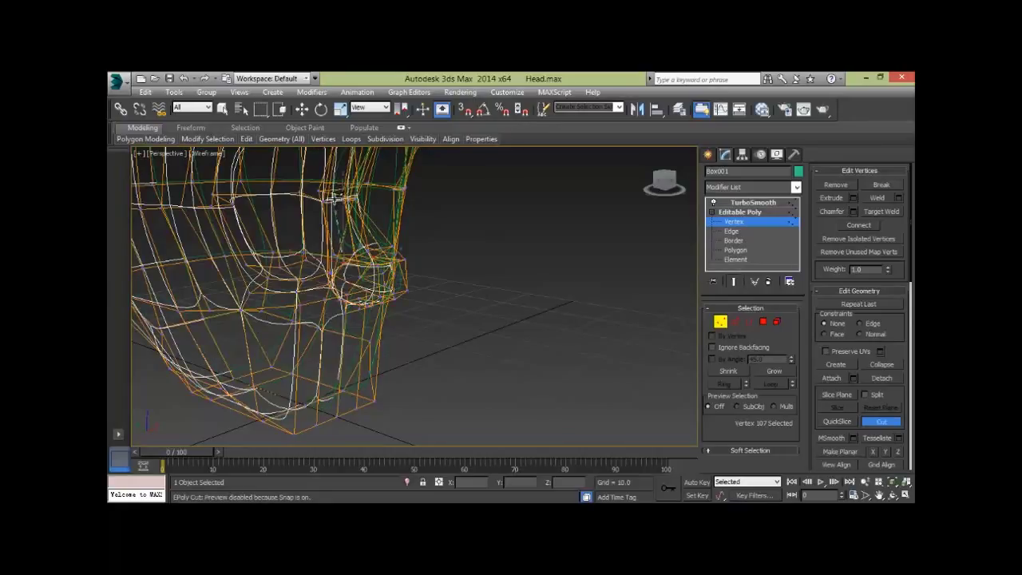
middle_click_drag(335, 198, 337, 197, "alt")
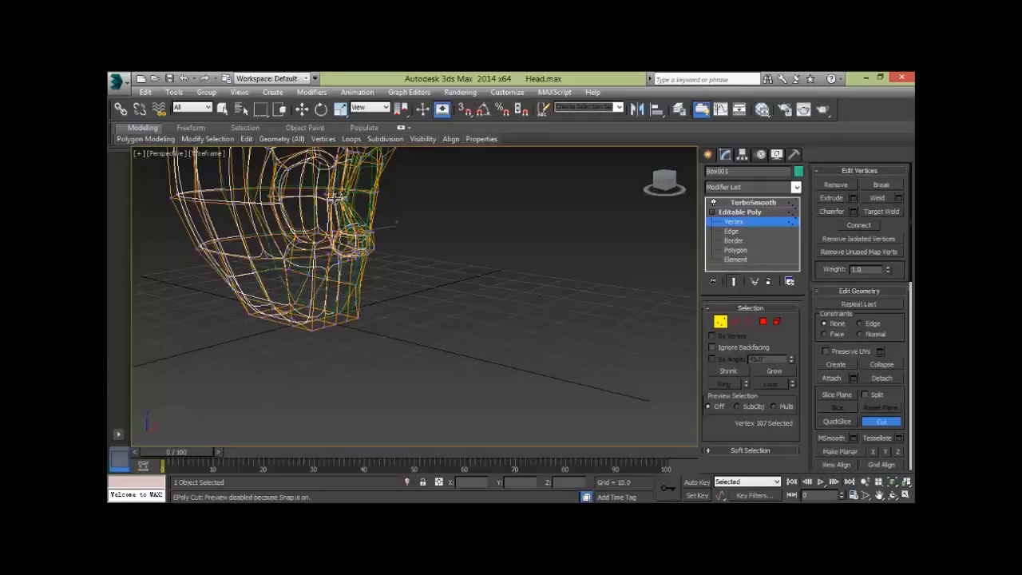
mouse_move(393, 227)
middle_mouse_down("alt")
mouse_move(431, 304)
mouse_move(330, 251)
middle_mouse_up("alt")
scroll(446, 330, "up", 3)
scroll(412, 320, "up", 2)
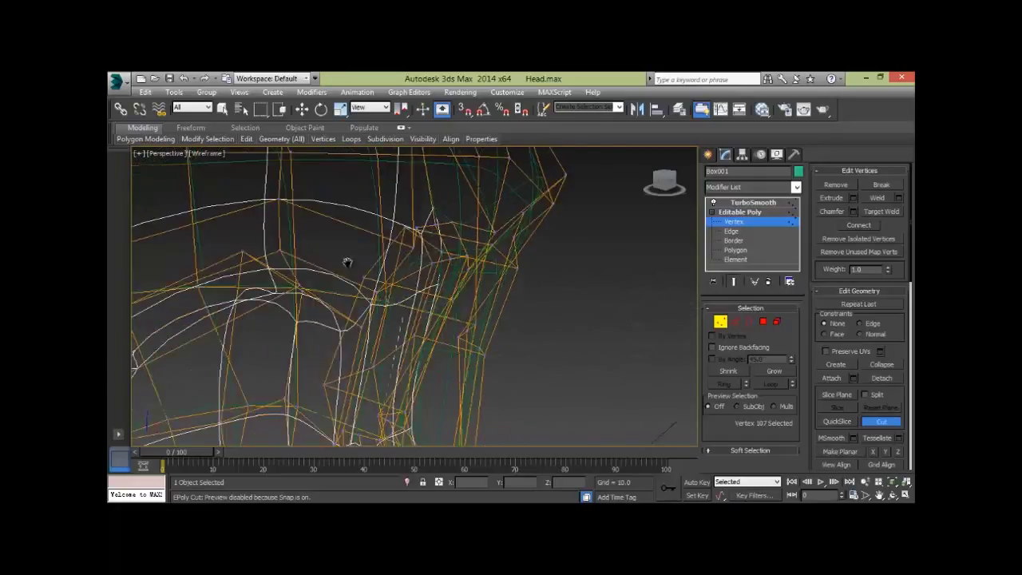
key("F3")
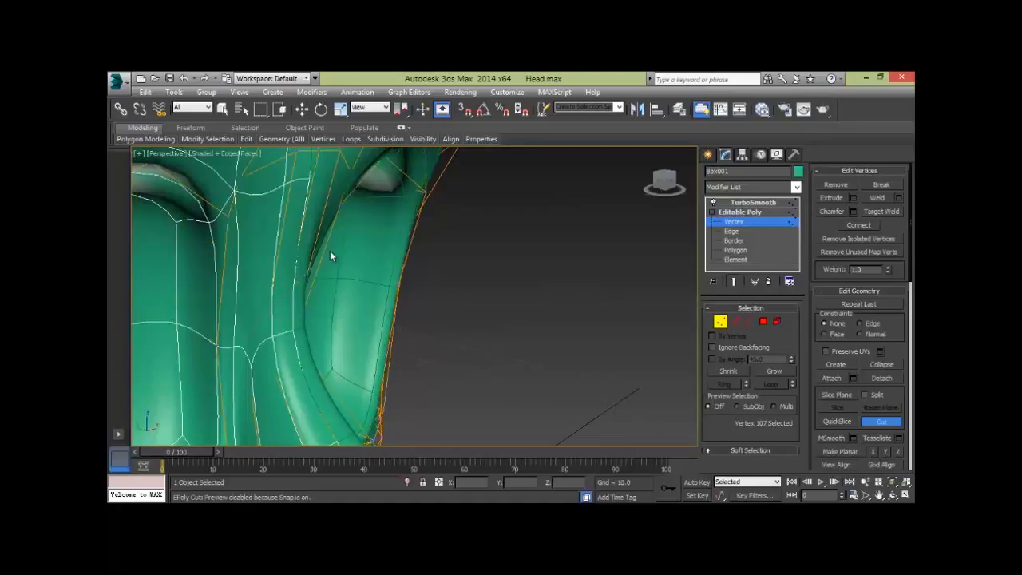
middle_click_drag(330, 251, 370, 274)
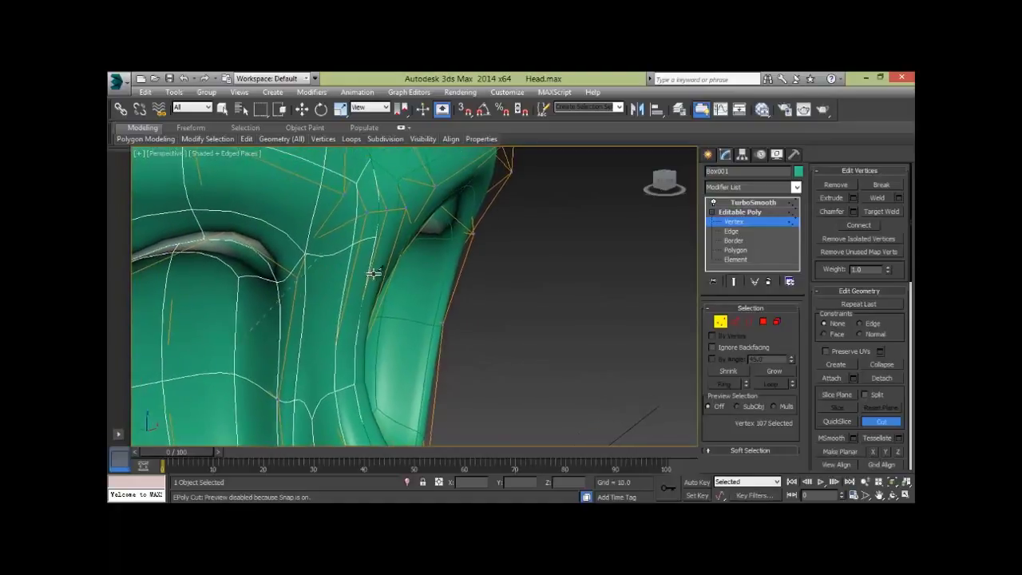
Step: Cut a new edge between the brow and the eye, then inspect under the nose
left_click(341, 227)
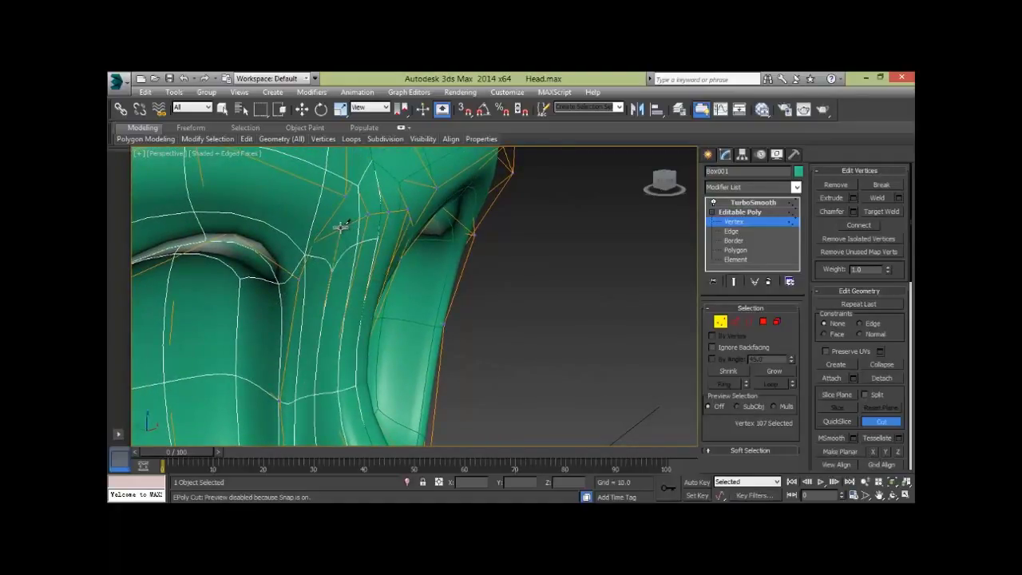
scroll(420, 288, "down", 3)
mouse_move(409, 282)
middle_mouse_down("alt")
mouse_move(346, 273)
mouse_move(383, 266)
mouse_move(433, 314)
mouse_move(448, 298)
mouse_move(419, 300)
middle_mouse_up("alt")
scroll(347, 272, "up", 1)
key("w")
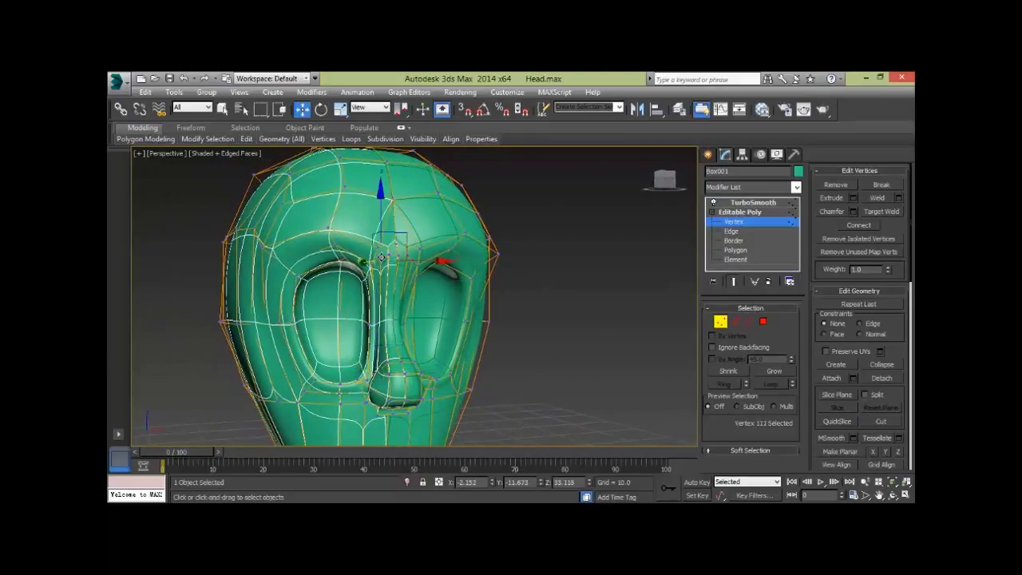
mouse_move(385, 244)
middle_mouse_down("alt")
mouse_move(468, 319)
mouse_move(452, 314)
mouse_move(414, 348)
mouse_move(581, 326)
middle_mouse_up("alt")
left_click(536, 335)
scroll(463, 347, "up", 2)
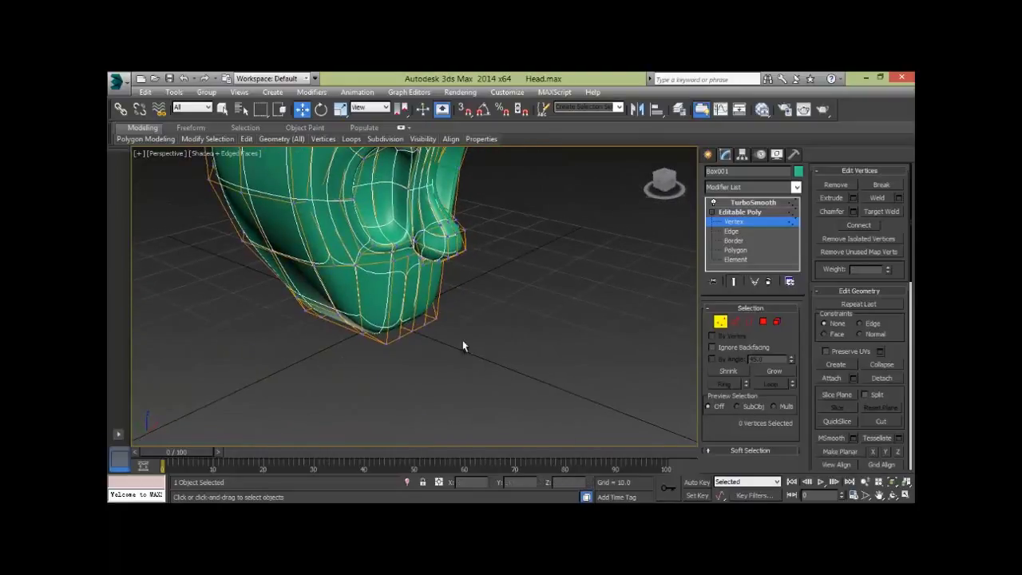
scroll(450, 303, "up", 2)
scroll(451, 269, "up", 2)
scroll(445, 353, "up", 2)
scroll(445, 353, "down", 2)
mouse_move(456, 342)
middle_mouse_down("alt")
mouse_move(406, 331)
mouse_move(422, 344)
mouse_move(447, 339)
middle_mouse_up("alt")
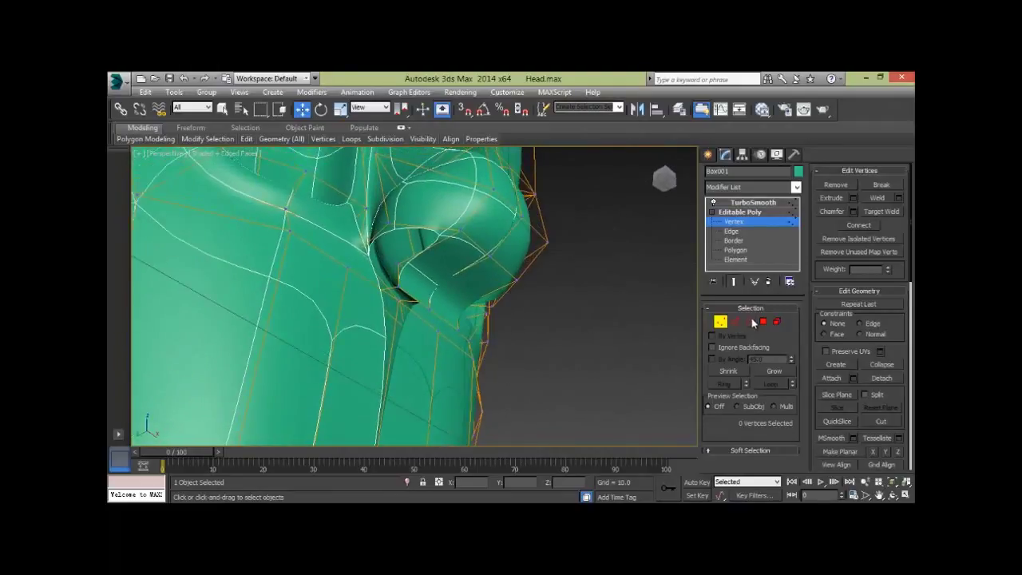
Step: Select the edges beside the nostril and cut a new edge reconnecting the nostril geometry
left_click(735, 321)
double_click(412, 235)
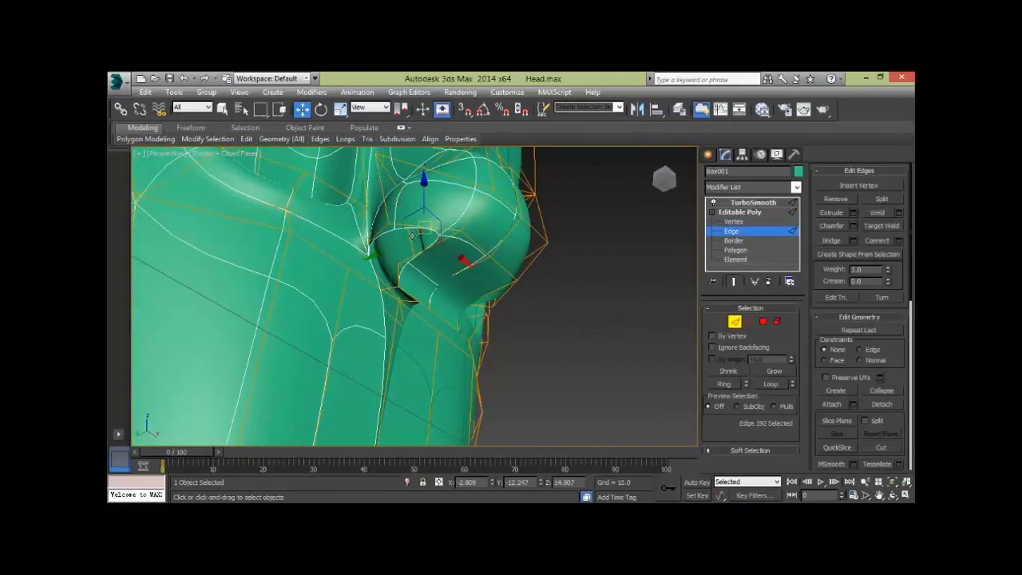
left_click(396, 239)
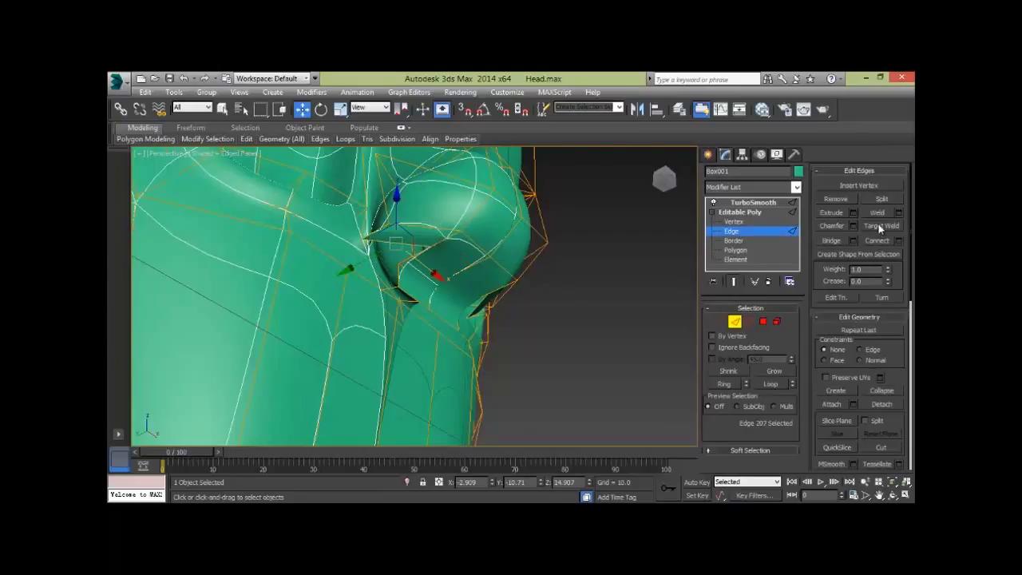
key("alt+c")
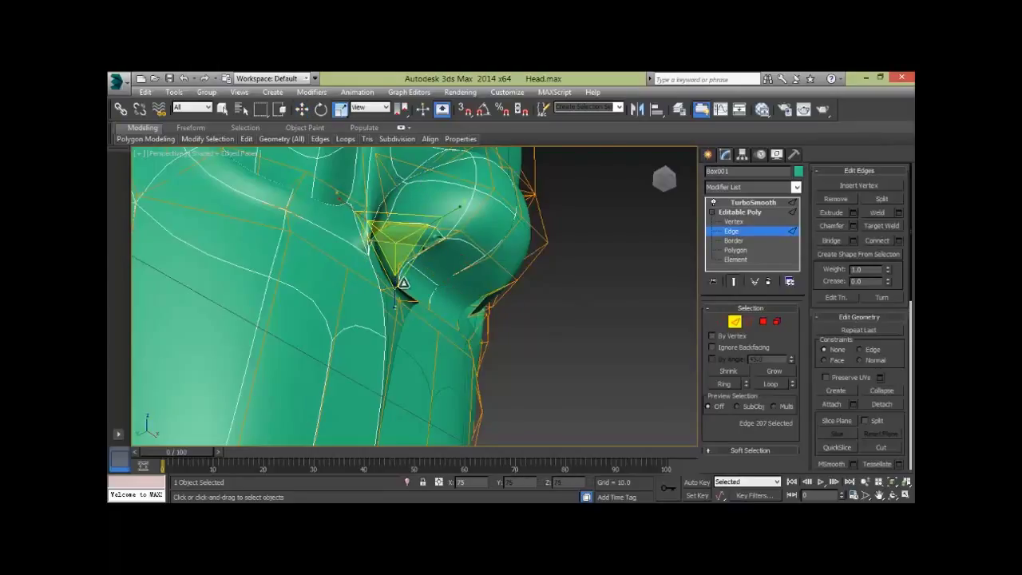
left_click(431, 241)
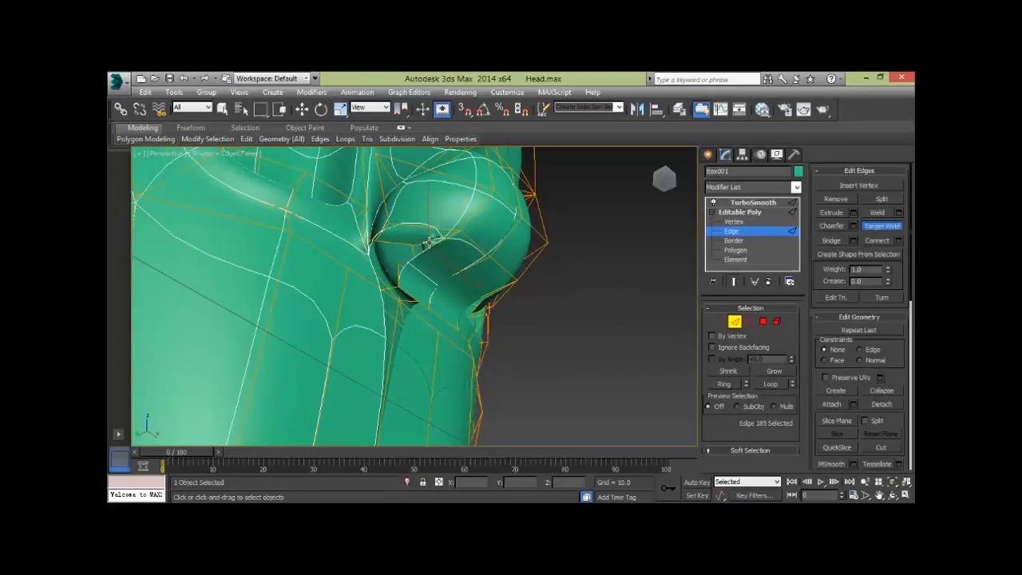
middle_click_drag(462, 270, 360, 249, "alt")
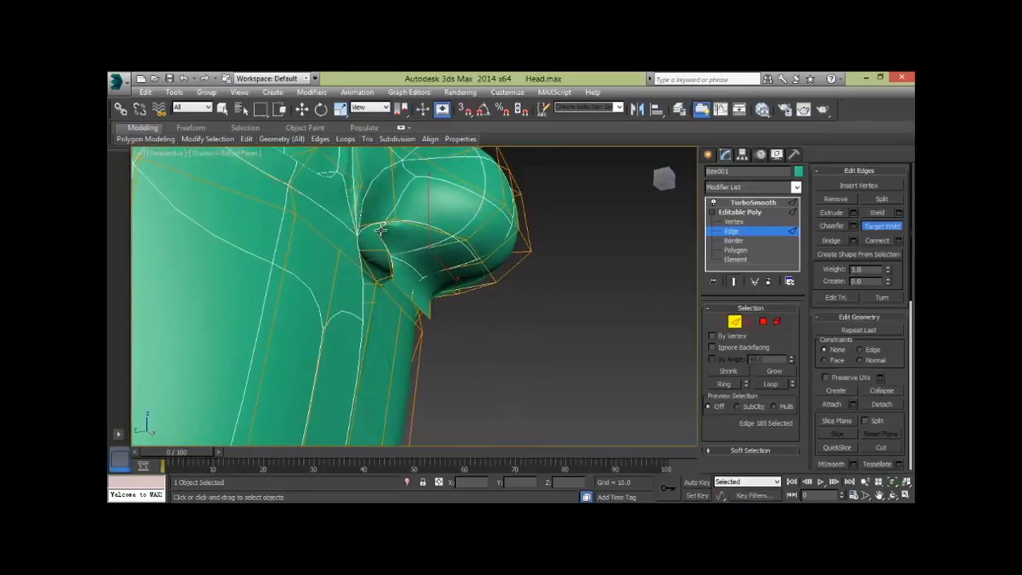
mouse_move(445, 279)
middle_mouse_down("alt")
mouse_move(458, 336)
mouse_move(470, 297)
middle_mouse_up("alt")
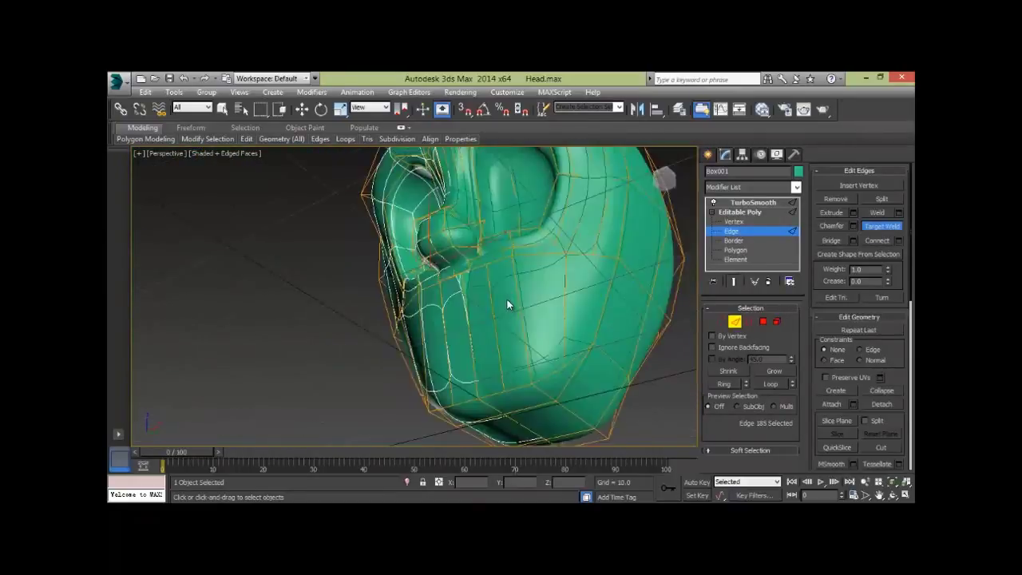
key("w")
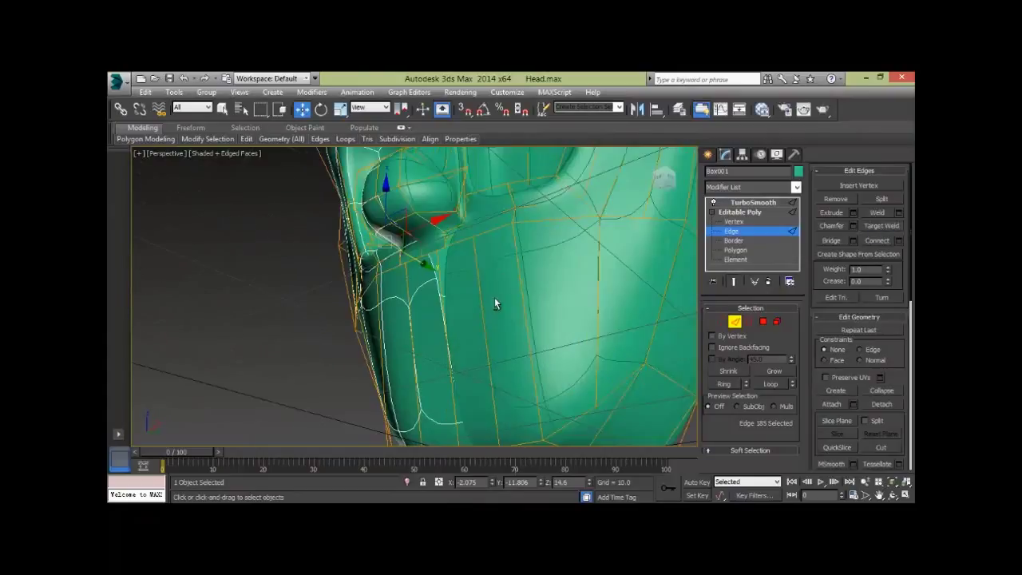
middle_click_drag(470, 292, 687, 324, "alt")
key("4")
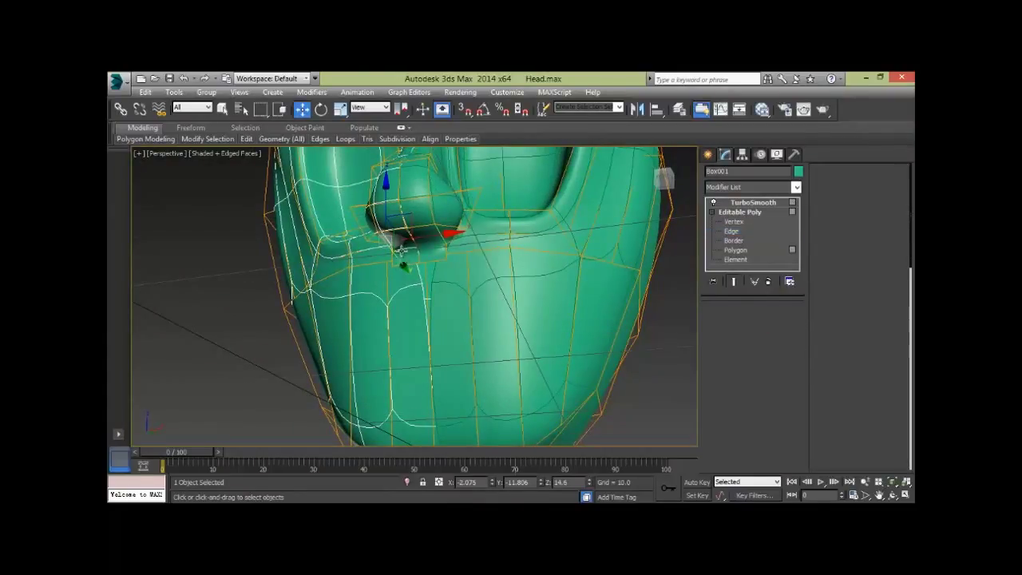
left_click(405, 254)
middle_click_drag(405, 254, 438, 272, "alt")
left_click_drag(444, 272, 456, 272)
middle_click_drag(454, 273, 430, 258, "alt")
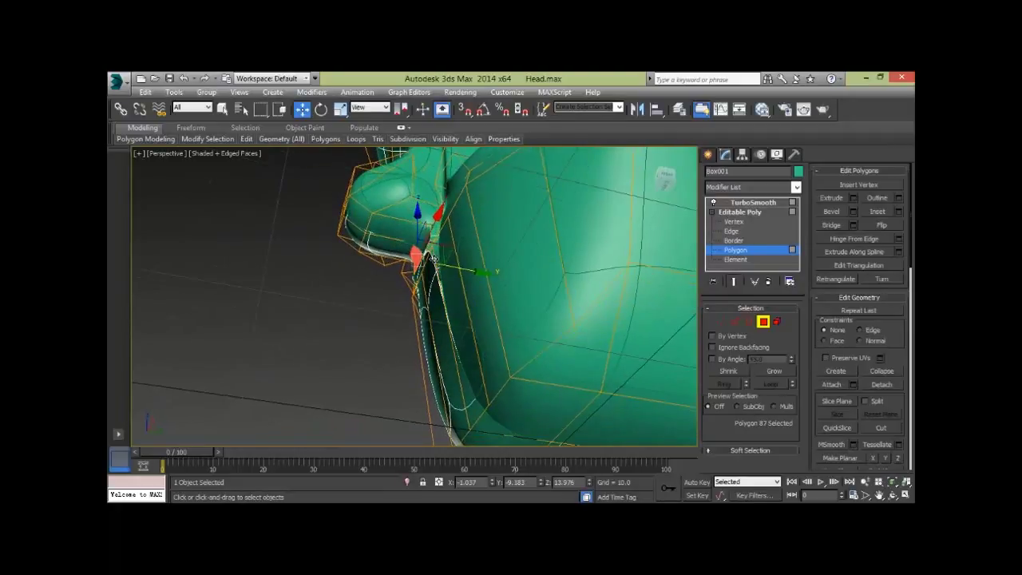
left_click(730, 322)
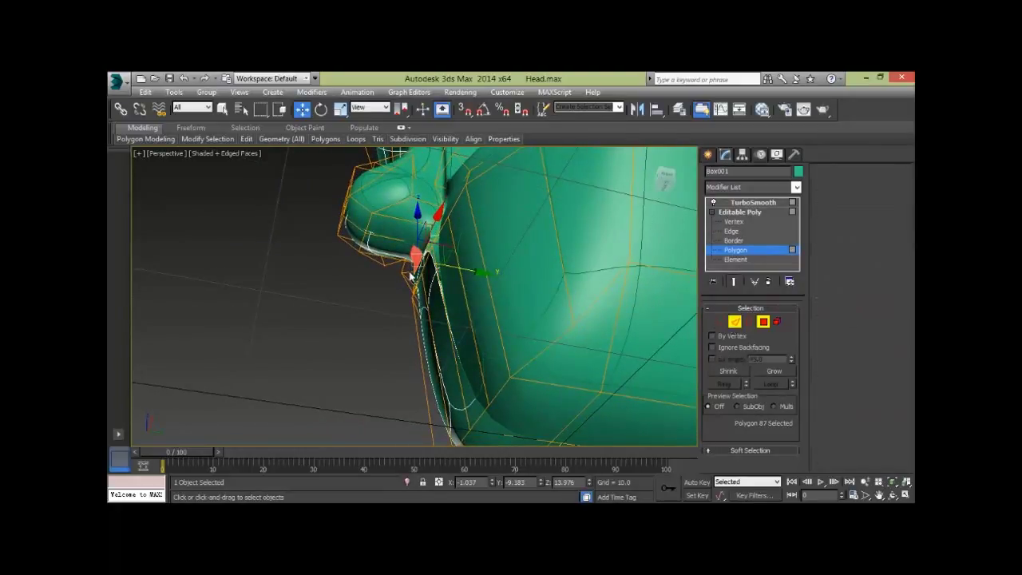
left_click(365, 238)
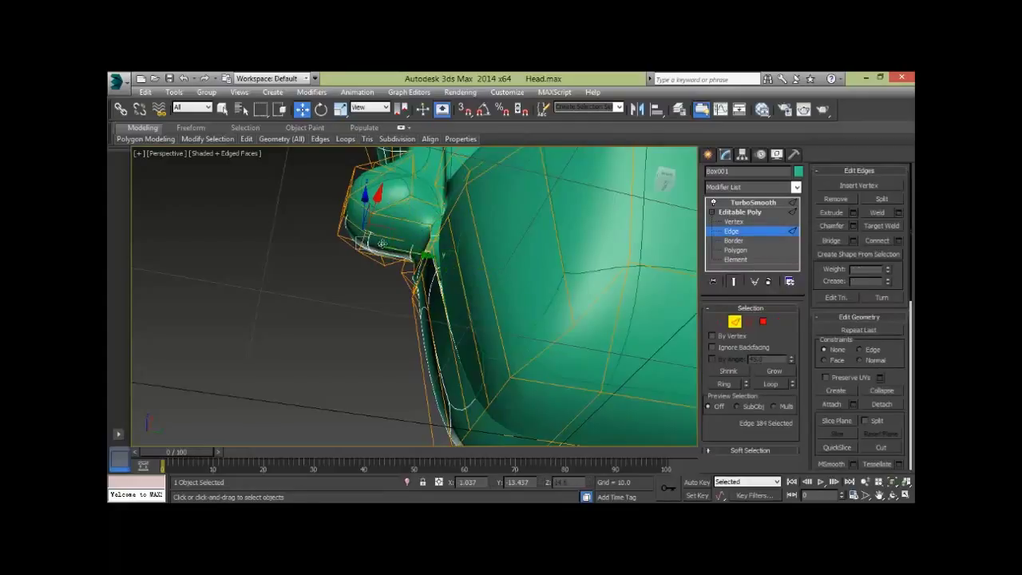
mouse_move(399, 251)
middle_mouse_down("alt")
mouse_move(461, 320)
mouse_move(580, 335)
mouse_move(605, 360)
middle_mouse_up("alt")
left_click(580, 335)
left_click(527, 337)
mouse_move(526, 338)
middle_mouse_down("alt")
mouse_move(547, 370)
mouse_move(389, 366)
mouse_move(410, 388)
mouse_move(406, 372)
mouse_move(468, 358)
mouse_move(462, 391)
mouse_move(450, 359)
mouse_move(525, 370)
mouse_move(481, 399)
mouse_move(470, 380)
mouse_move(415, 364)
mouse_move(433, 372)
mouse_move(550, 330)
mouse_move(498, 344)
mouse_move(511, 395)
mouse_move(597, 356)
mouse_move(495, 283)
middle_mouse_up("alt")
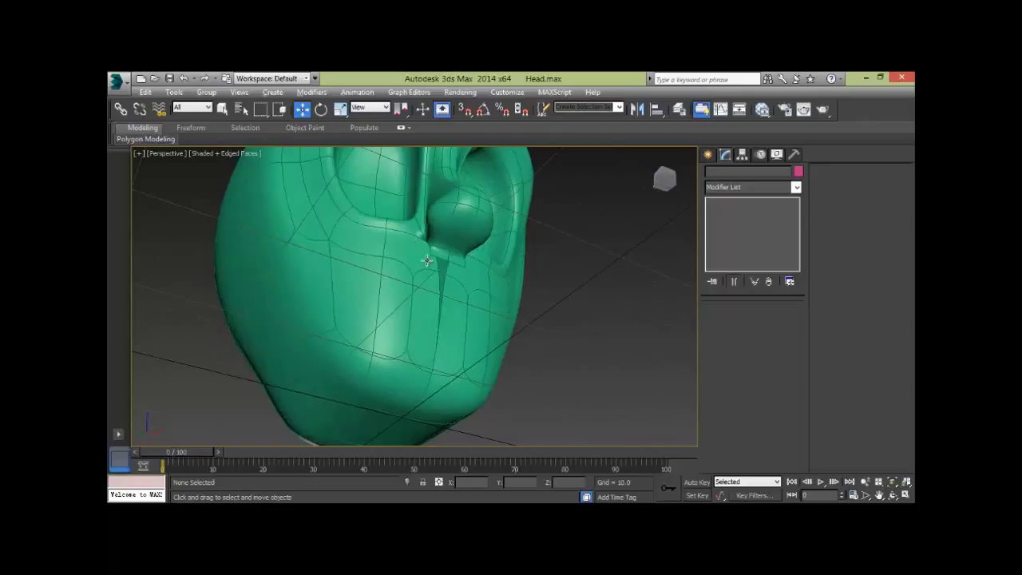
Step: Select the head and cut a new edge from the base of the nose downward
middle_click_drag(427, 261, 405, 177, "alt")
mouse_move(431, 292)
middle_mouse_down("alt")
mouse_move(427, 307)
mouse_move(506, 349)
mouse_move(587, 302)
middle_mouse_up("alt")
left_click(427, 307)
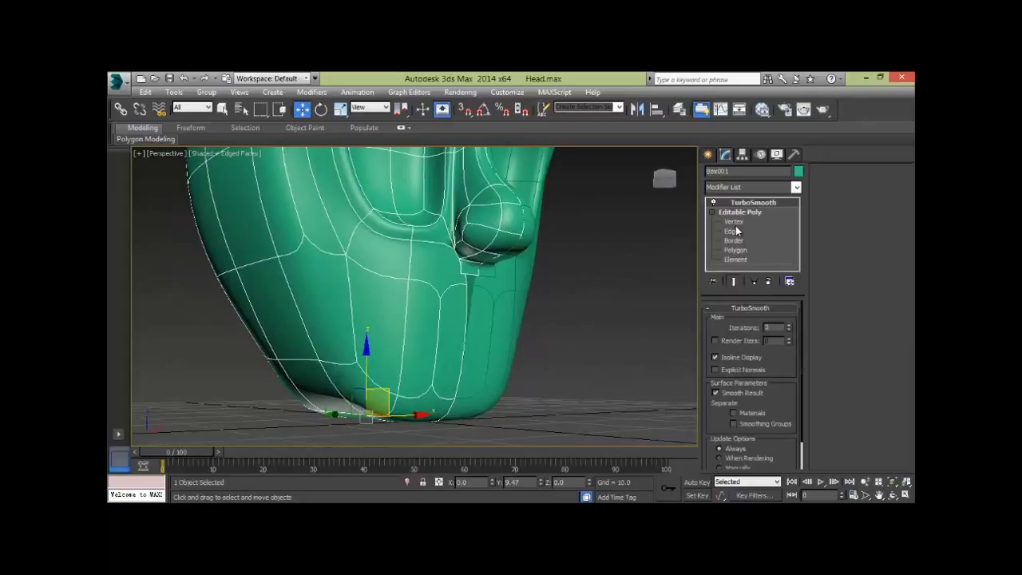
left_click(734, 231)
mouse_move(447, 355)
middle_mouse_down("alt")
mouse_move(492, 349)
mouse_move(467, 317)
mouse_move(500, 321)
mouse_move(497, 304)
mouse_move(434, 253)
middle_mouse_up("alt")
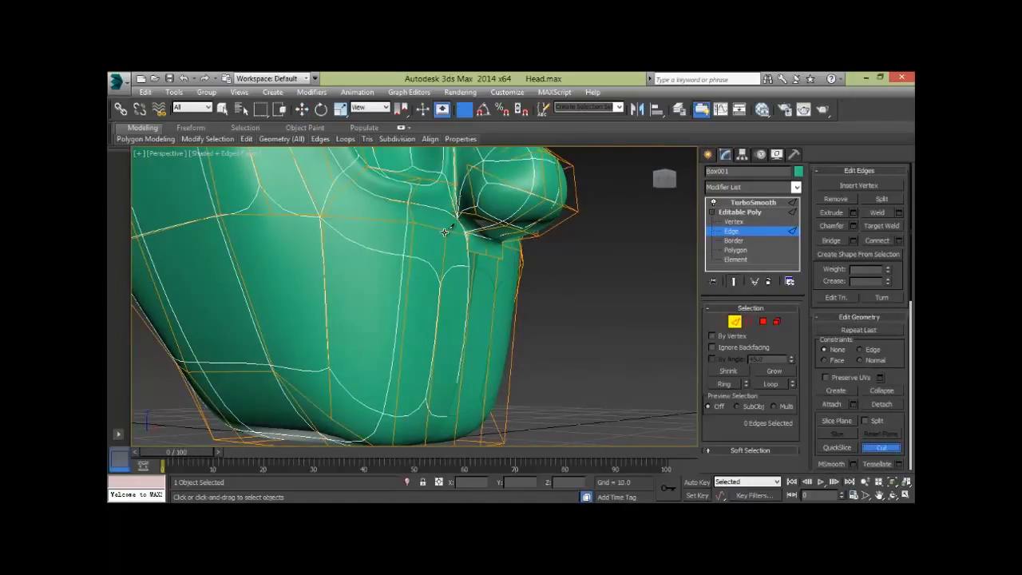
left_click(721, 322)
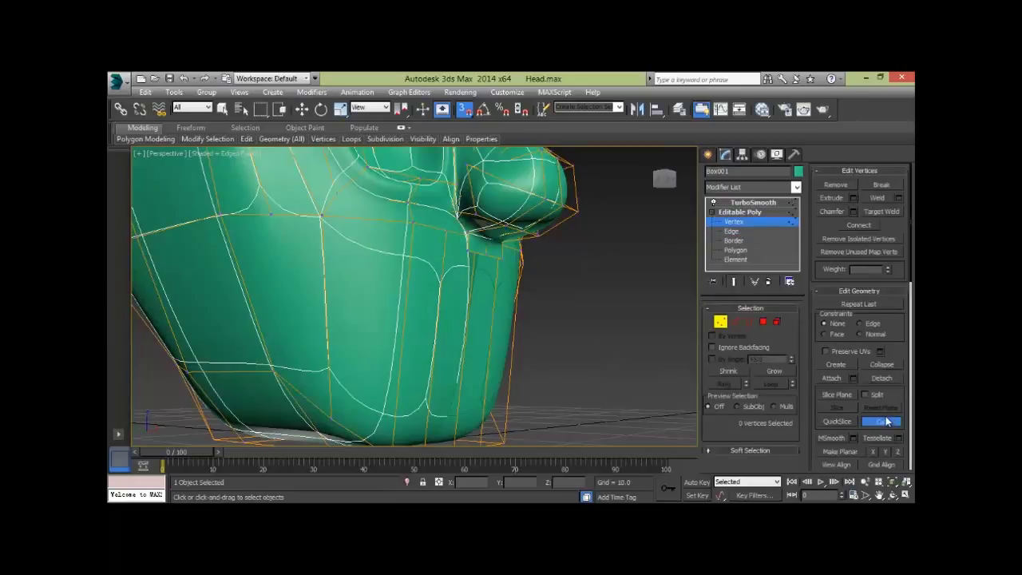
left_click(445, 205)
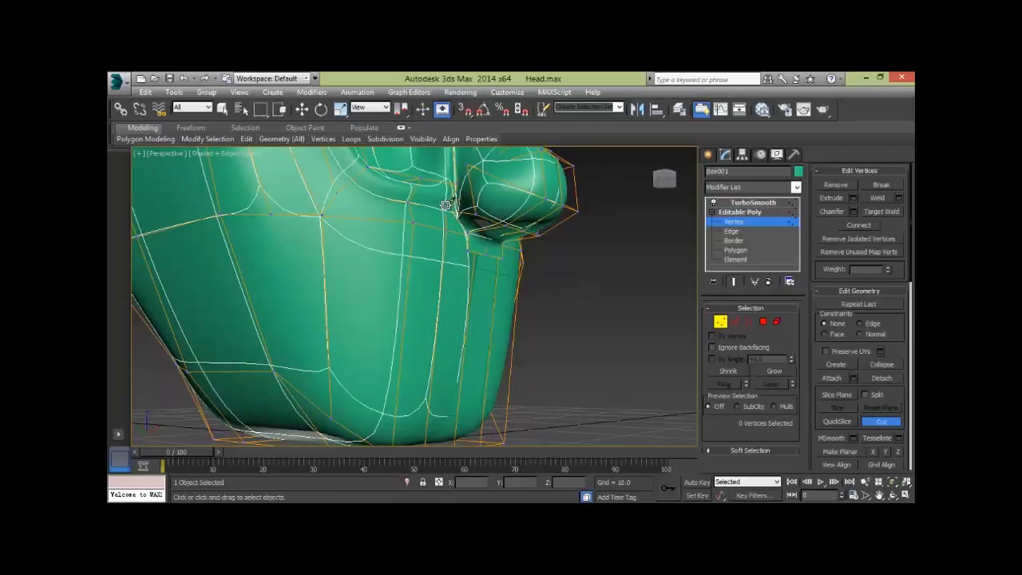
left_click(455, 257)
middle_click_drag(470, 264, 510, 371)
key("ctrl+d")
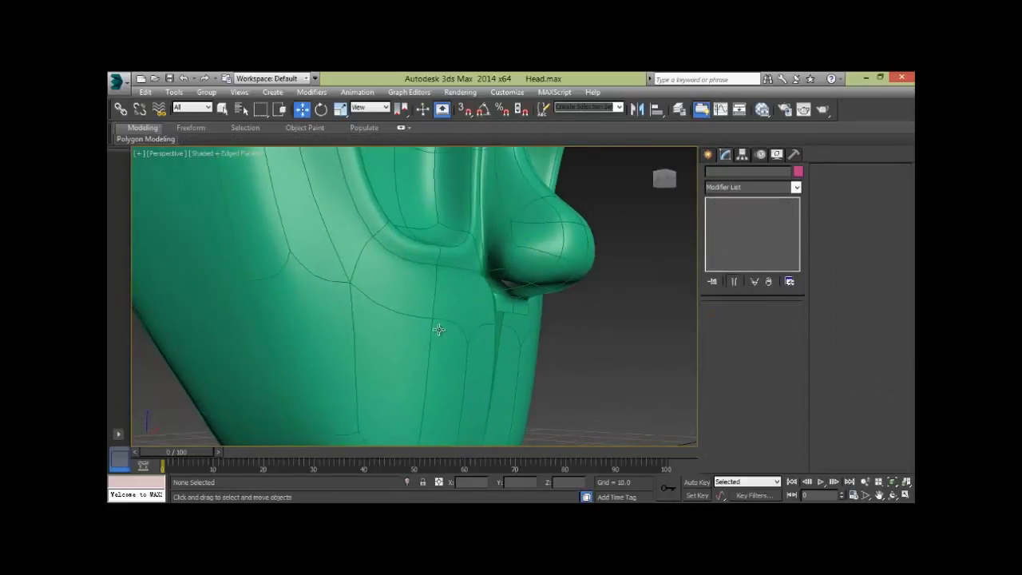
Step: Start Cut at Vertex level with 3D vertex snapping on and the head in wireframe
left_click(439, 329)
scroll(615, 321, "up", 2)
left_click(735, 224)
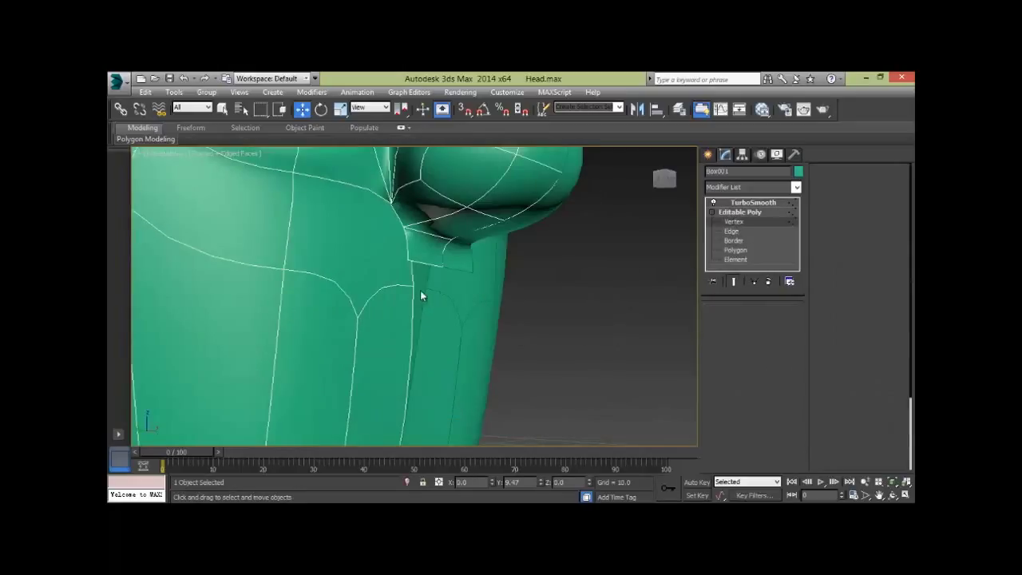
middle_click_drag(467, 327, 488, 380, "alt")
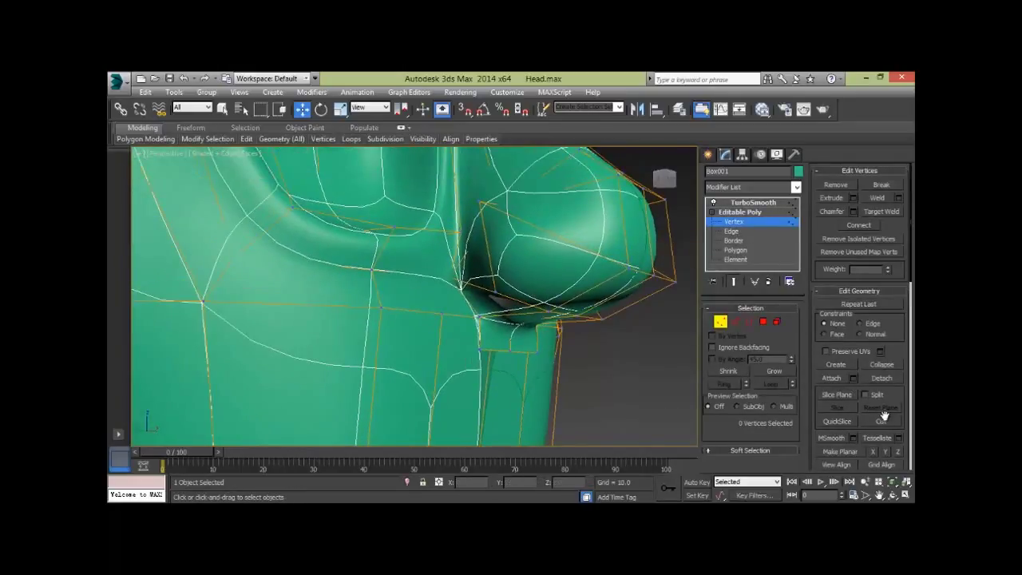
left_click(879, 421)
key("s")
middle_click_drag(445, 313, 479, 321, "alt")
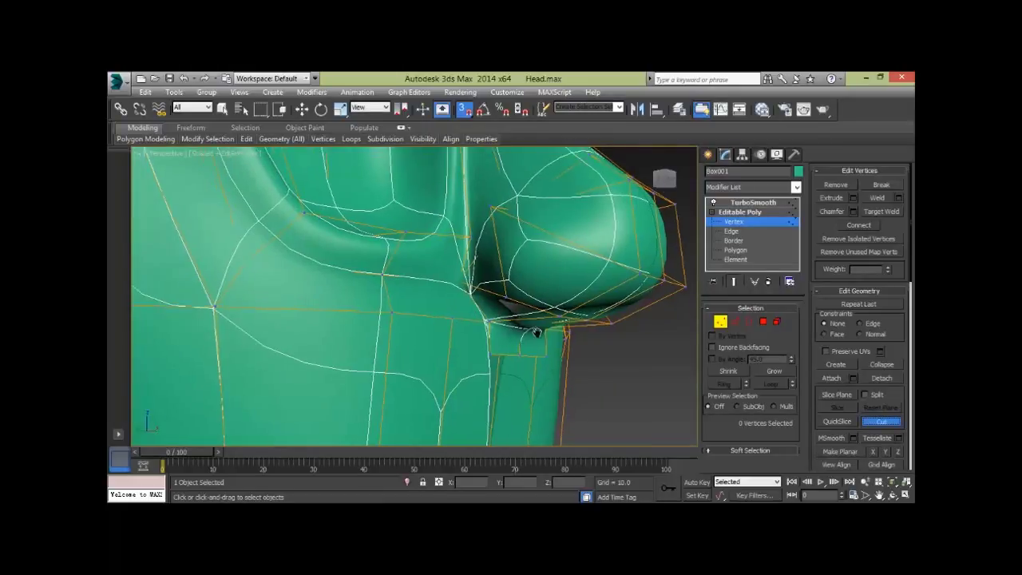
left_click(463, 112)
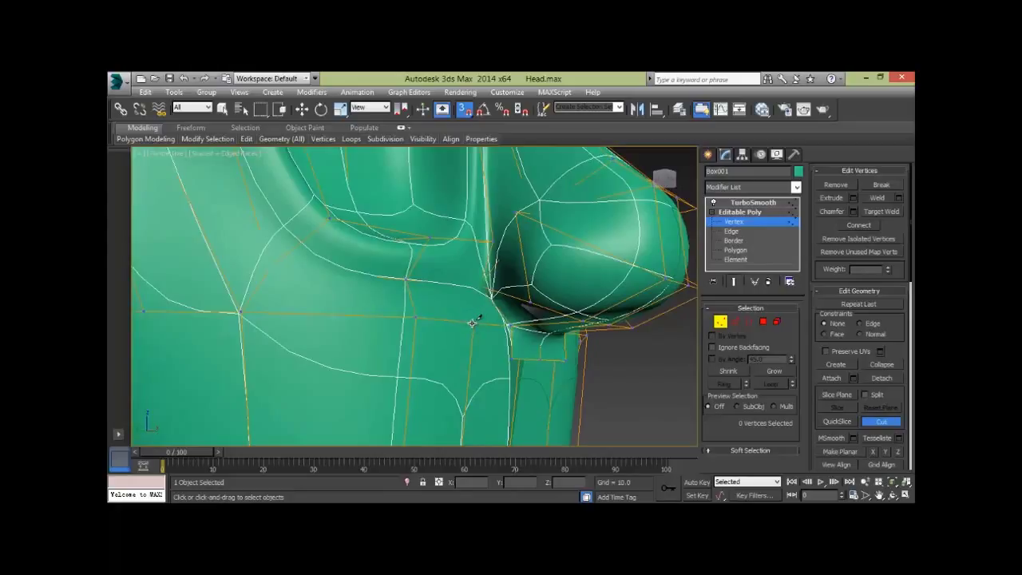
right_click(465, 109)
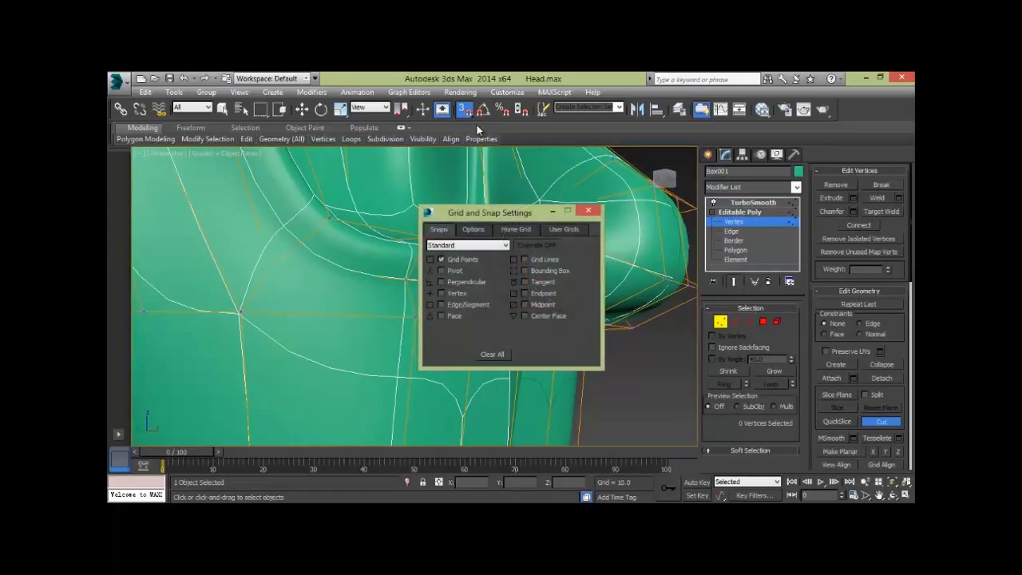
left_click(587, 211)
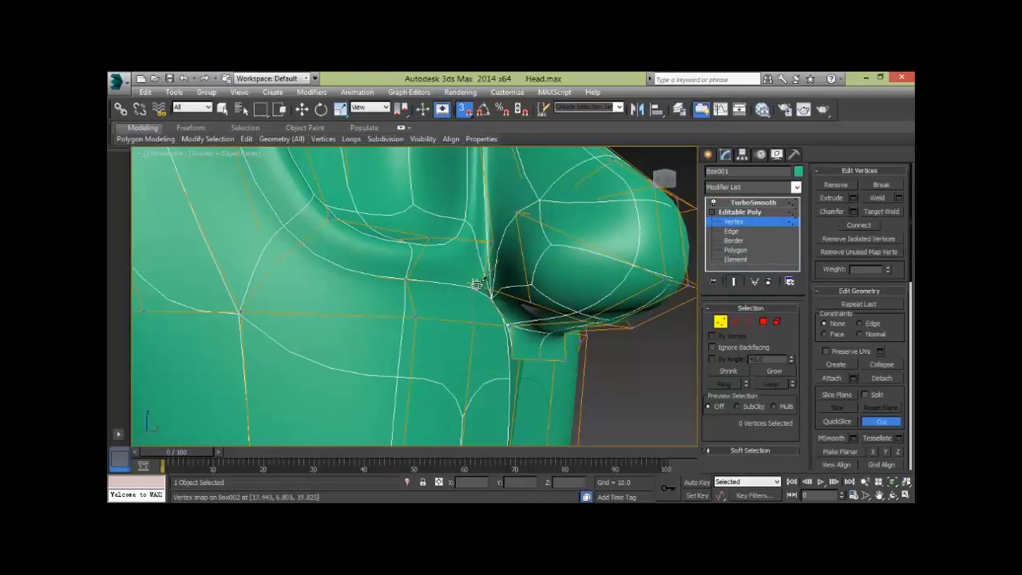
key("F3")
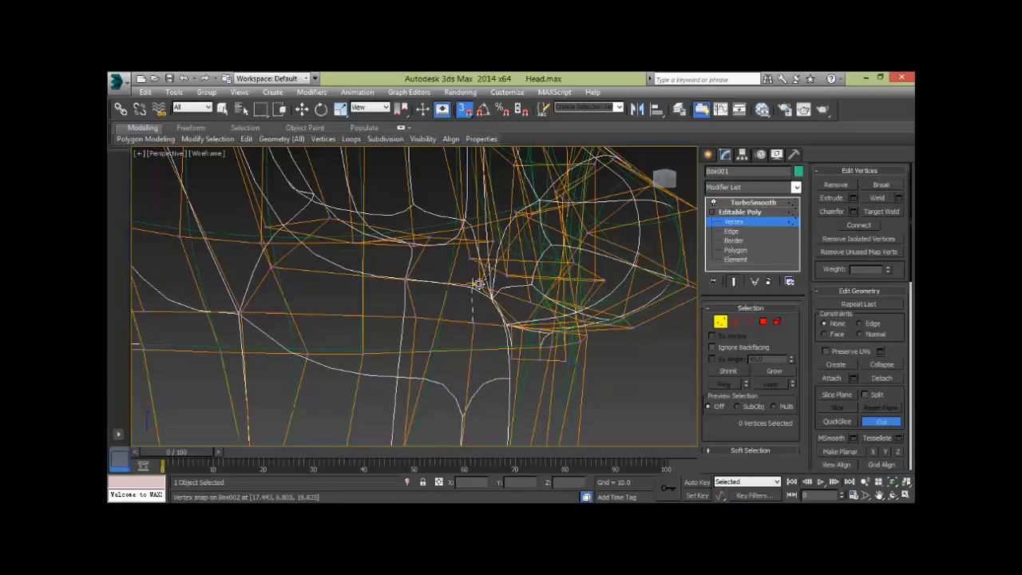
Step: End the cut on the vertex beside the nose, return to shaded view and exit Cut
left_click(479, 284)
mouse_move(532, 329)
middle_mouse_down("alt")
mouse_move(452, 333)
mouse_move(497, 360)
mouse_move(485, 364)
mouse_move(501, 349)
mouse_move(581, 339)
middle_mouse_up("alt")
key("F3")
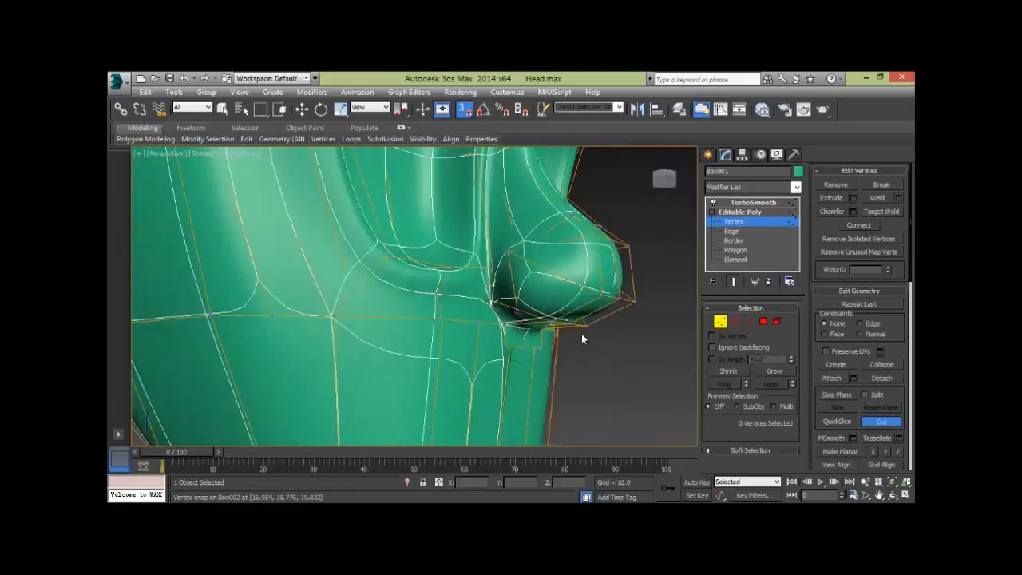
scroll(448, 295, "up", 2)
scroll(413, 290, "up", 2)
scroll(414, 291, "up", 2)
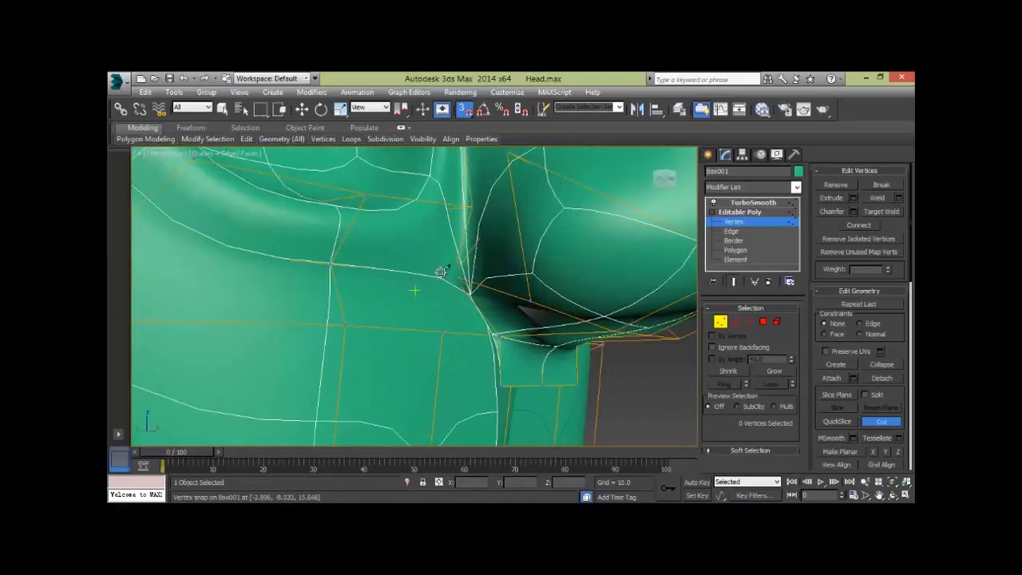
scroll(497, 358, "down", 2)
scroll(498, 359, "down", 4)
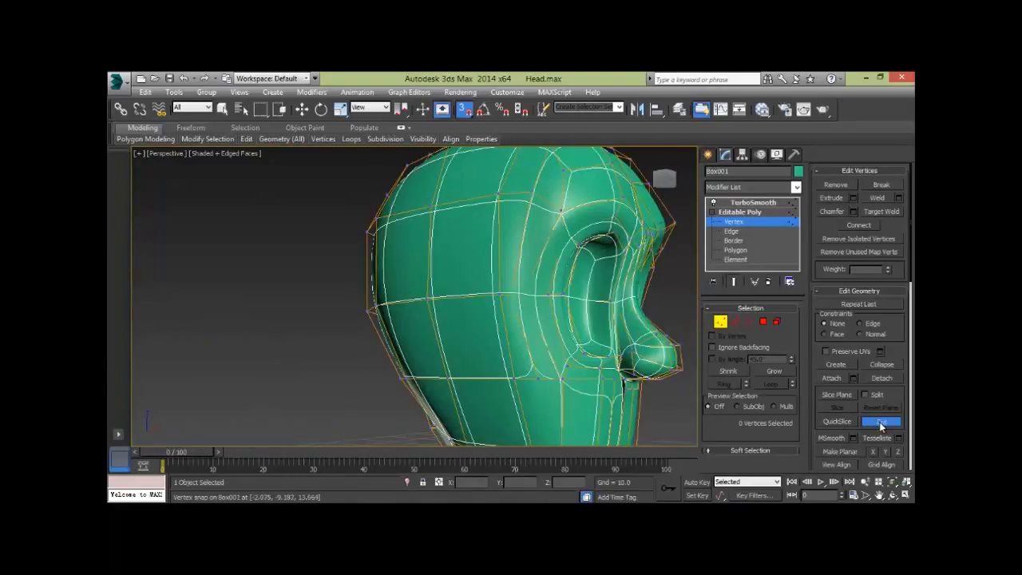
left_click(879, 422)
mouse_move(311, 338)
middle_mouse_down("alt")
mouse_move(272, 368)
mouse_move(549, 325)
mouse_move(682, 227)
middle_mouse_up("alt")
Step: Turn off TurboSmooth and zoom in on the nose's low-poly cage
left_click(713, 202)
scroll(479, 299, "up", 2)
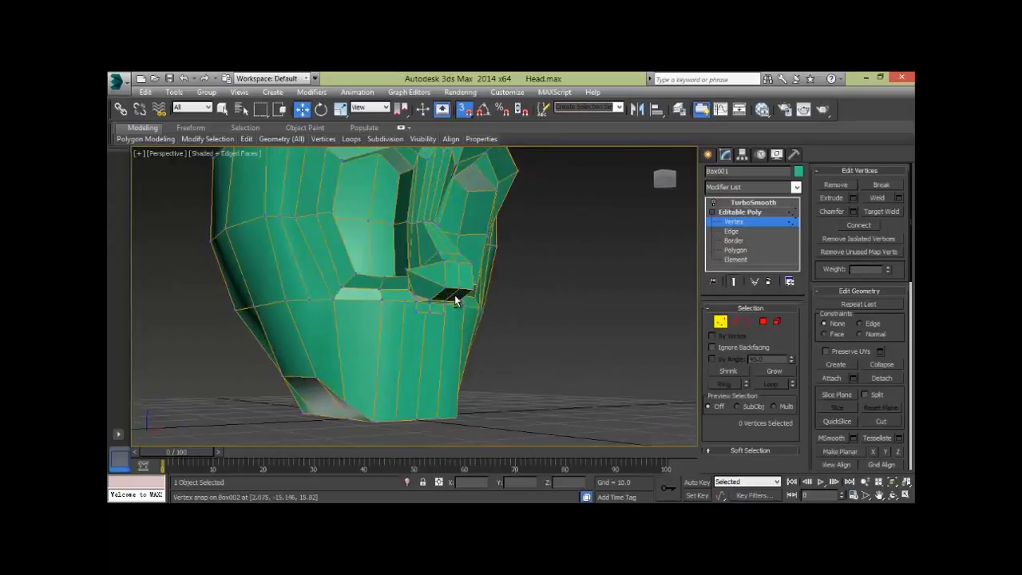
scroll(441, 284, "up", 4)
middle_click_drag(441, 284, 375, 297)
scroll(415, 300, "up", 2)
scroll(412, 290, "up", 2)
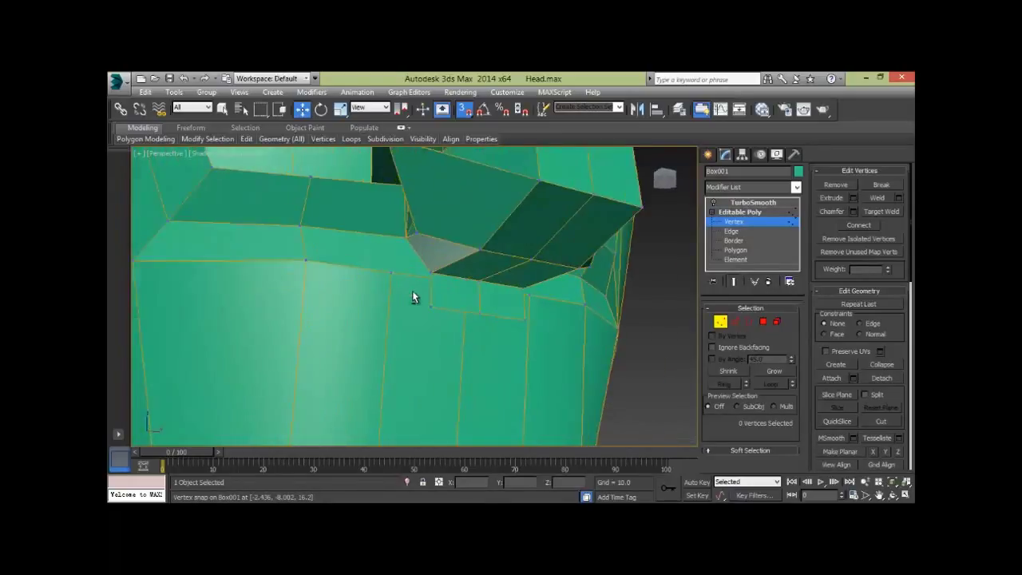
scroll(430, 298, "up", 2)
scroll(555, 297, "up", 3)
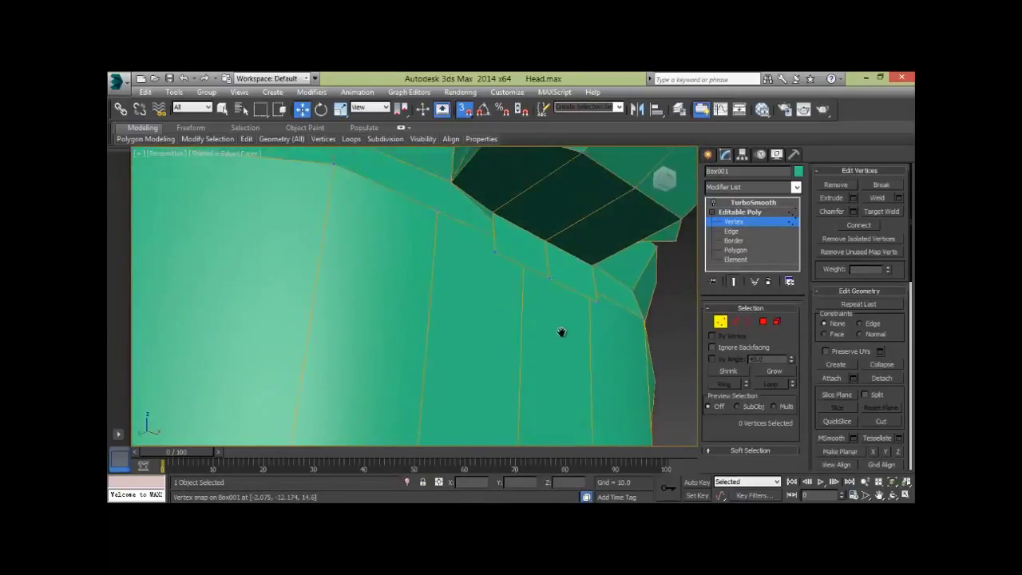
scroll(558, 330, "down", 2)
mouse_move(559, 327)
middle_mouse_down("alt")
mouse_move(584, 325)
mouse_move(575, 314)
middle_mouse_up("alt")
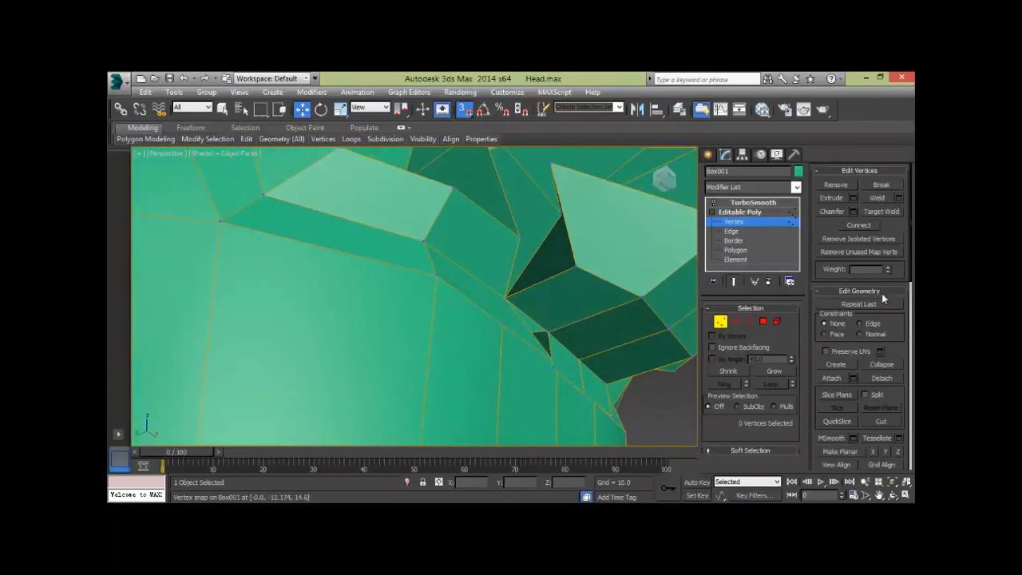
Step: Cut new edges under the nose with snapping off, then undo the stray thin edge
left_click(881, 421)
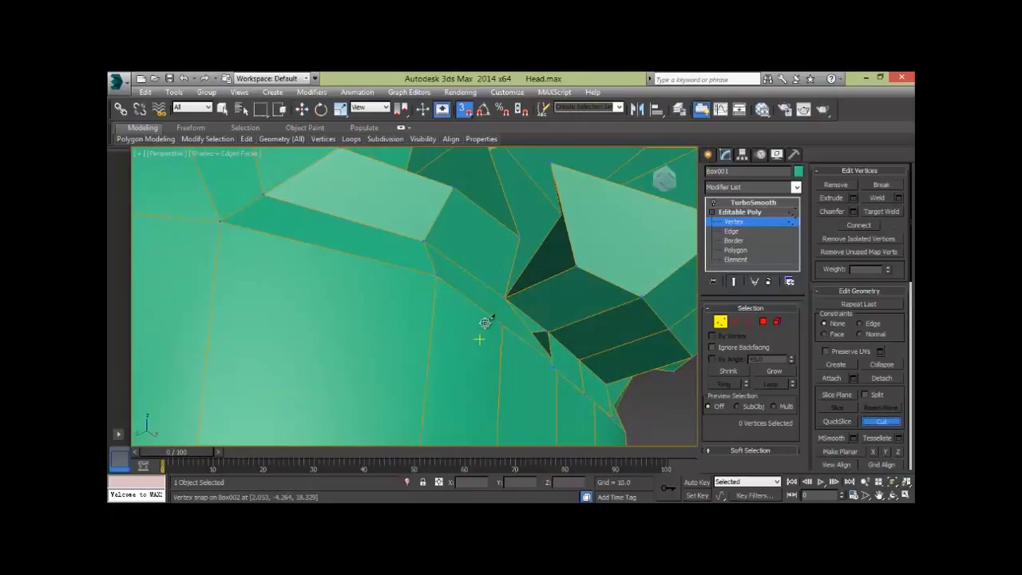
key("s")
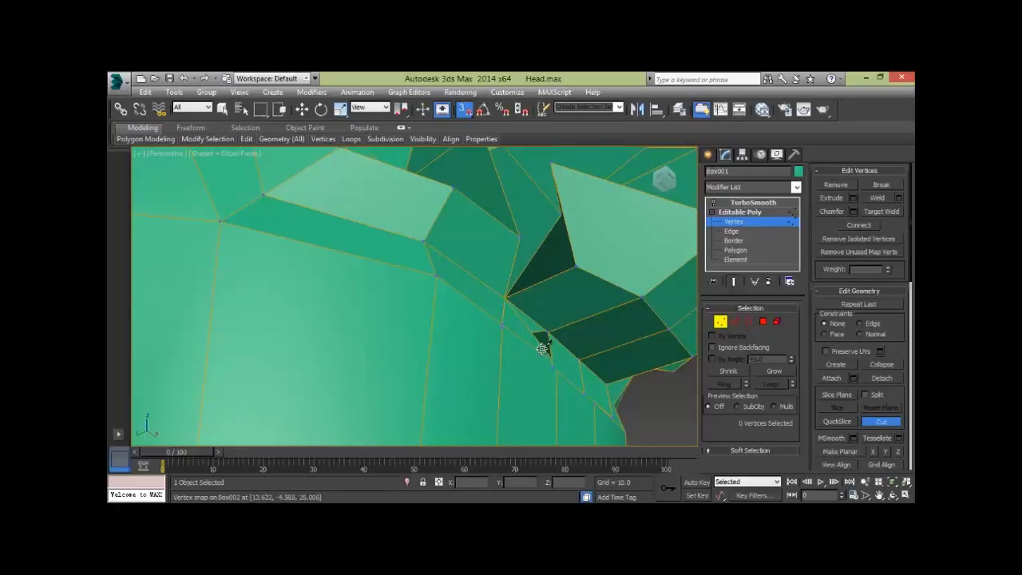
scroll(542, 344, "up", 2)
scroll(538, 348, "up", 2)
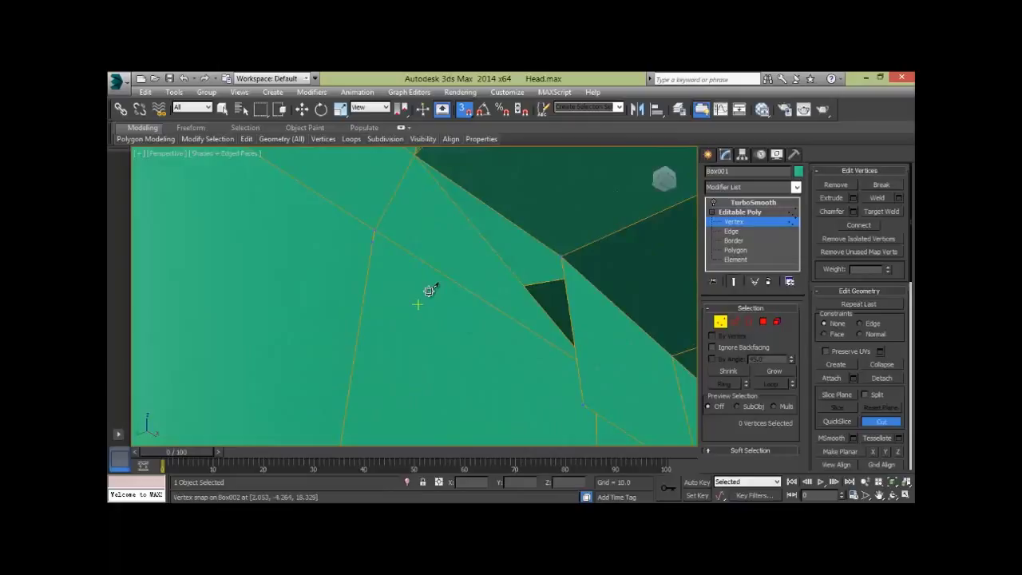
right_click(429, 291)
key("ctrl+z")
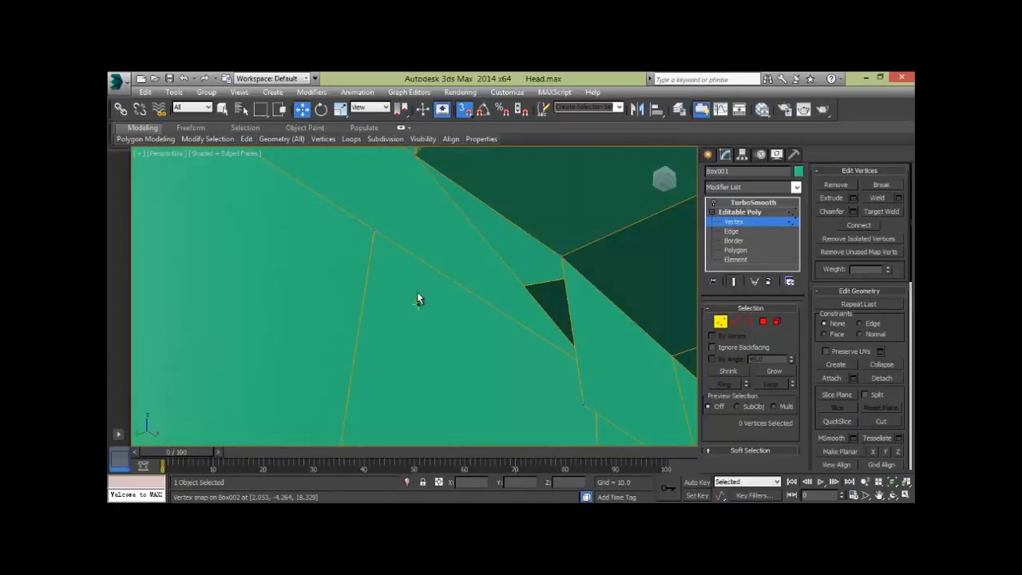
Step: Cut a fresh edge beneath the nostril onto existing vertices and exit Cut
middle_click_drag(419, 291, 291, 330)
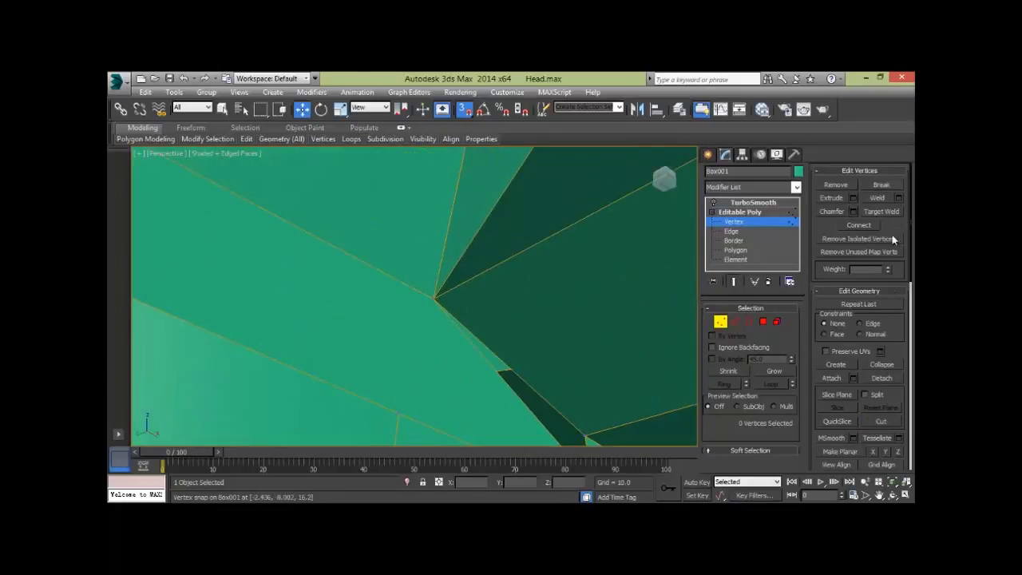
left_click(882, 421)
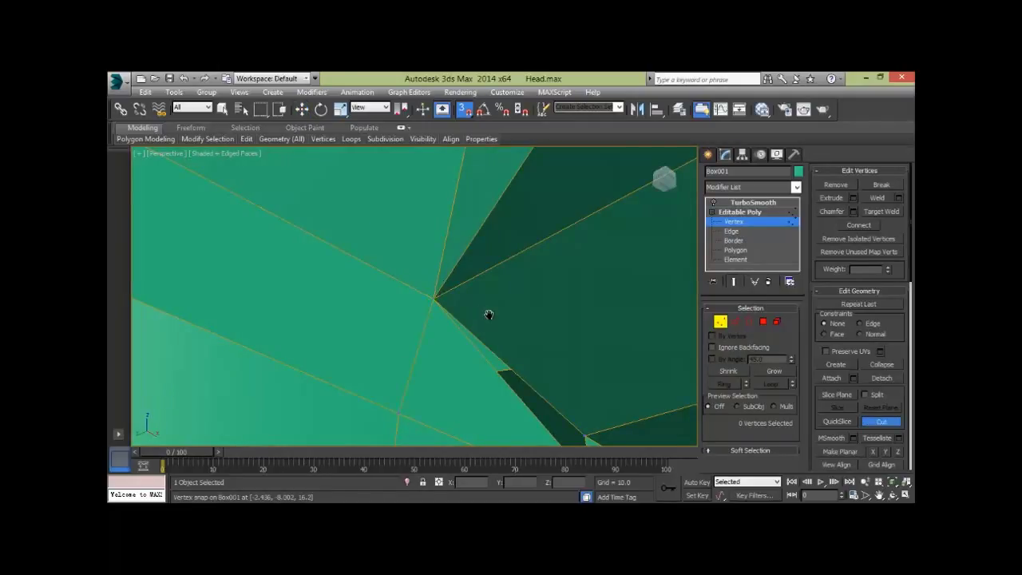
scroll(488, 314, "down", 5)
middle_click_drag(463, 303, 468, 311, "alt")
mouse_move(488, 343)
middle_mouse_down("alt")
mouse_move(490, 296)
mouse_move(486, 333)
mouse_move(529, 335)
mouse_move(454, 369)
mouse_move(508, 392)
mouse_move(587, 393)
mouse_move(573, 414)
mouse_move(520, 372)
mouse_move(524, 320)
mouse_move(516, 327)
mouse_move(616, 324)
middle_mouse_up("alt")
right_click(519, 387)
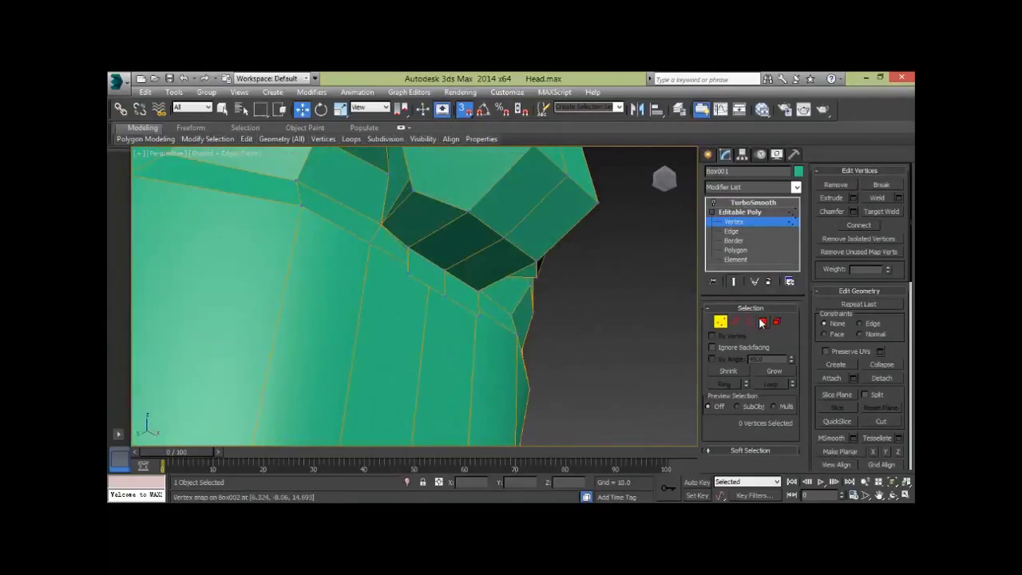
Step: At Polygon level, select two polygons under the nose, then clear the selection
left_click(762, 322)
left_click(419, 264)
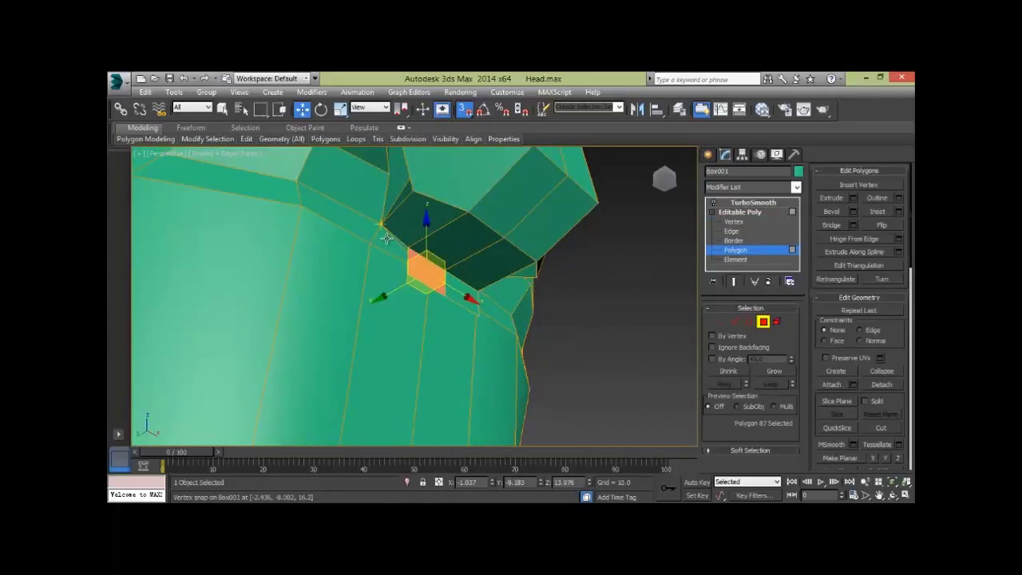
left_click(390, 247)
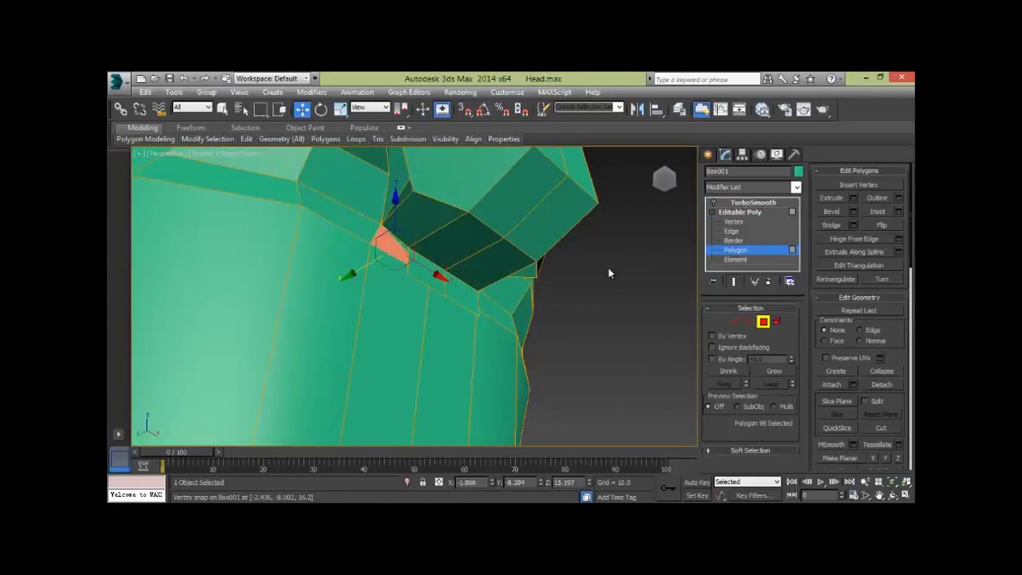
left_click(609, 273)
mouse_move(460, 292)
middle_mouse_down("alt")
mouse_move(474, 304)
mouse_move(422, 303)
mouse_move(415, 351)
mouse_move(424, 320)
mouse_move(431, 359)
mouse_move(450, 363)
mouse_move(447, 343)
middle_mouse_up("alt")
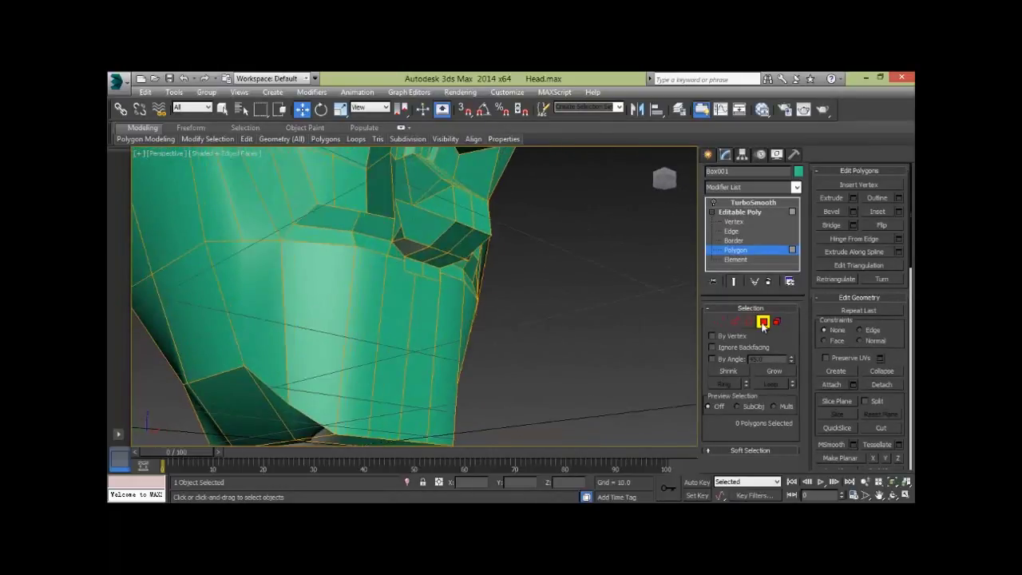
left_click(607, 347)
Step: Reselect the head and toggle TurboSmooth on to preview the nose, then off again
mouse_move(351, 390)
middle_mouse_down("alt")
mouse_move(346, 399)
mouse_move(399, 383)
middle_mouse_up("alt")
left_click(399, 376)
left_click(712, 205)
mouse_move(520, 327)
middle_mouse_down("alt")
mouse_move(494, 306)
mouse_move(477, 335)
mouse_move(497, 313)
middle_mouse_up("alt")
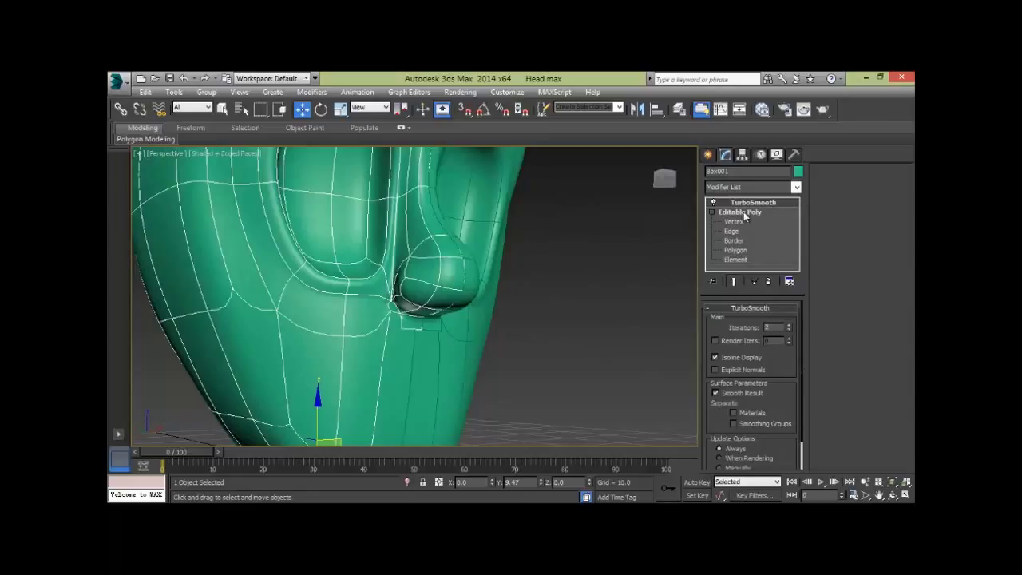
left_click(712, 204)
mouse_move(450, 347)
middle_mouse_down("alt")
mouse_move(434, 349)
mouse_move(422, 324)
mouse_move(445, 315)
mouse_move(434, 330)
mouse_move(391, 327)
mouse_move(371, 340)
mouse_move(415, 338)
mouse_move(491, 362)
mouse_move(513, 344)
middle_mouse_up("alt")
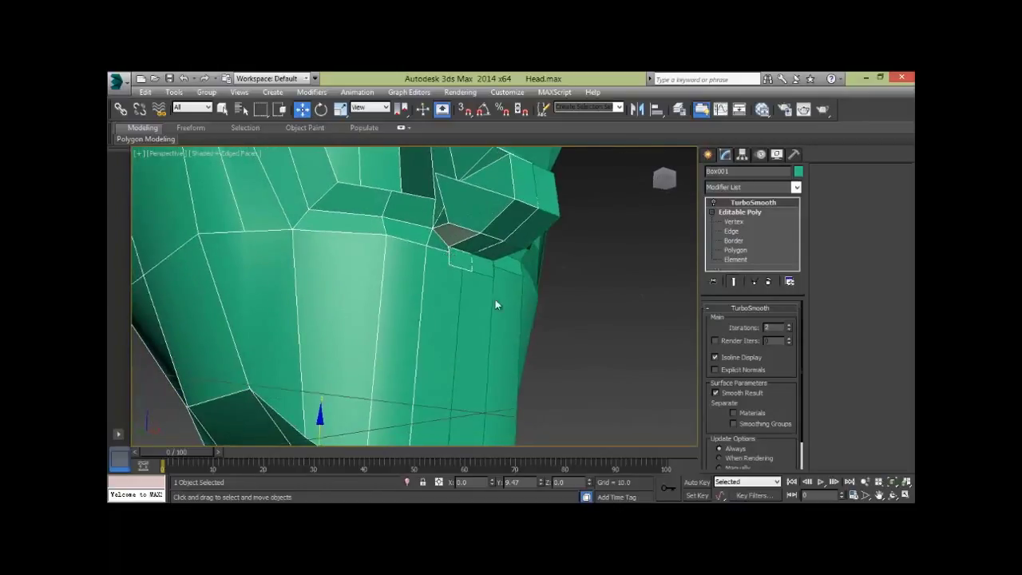
Step: Select and clear a polygon strip on the face, zooming in on the nostril base
left_click(742, 223)
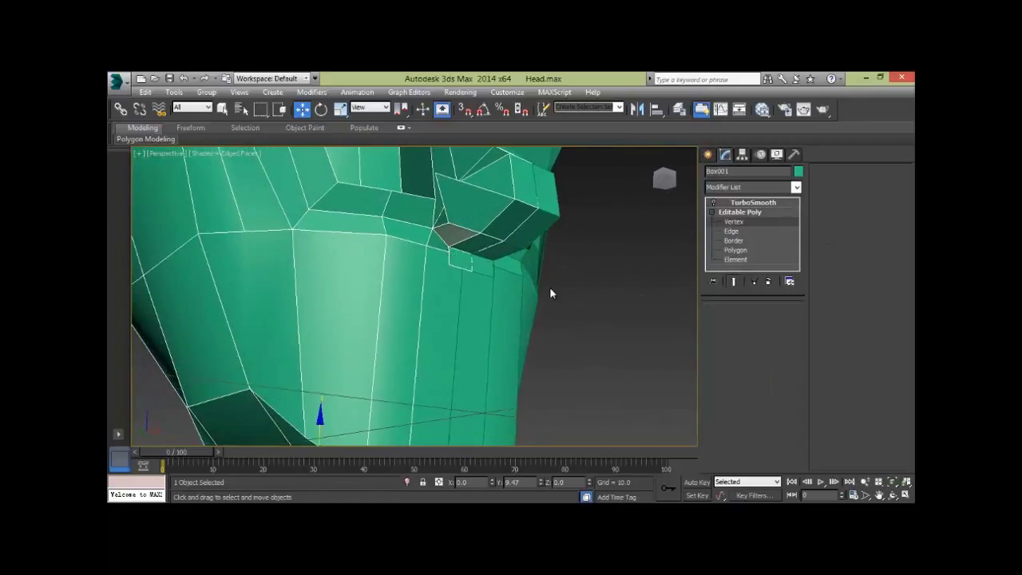
left_click(735, 250)
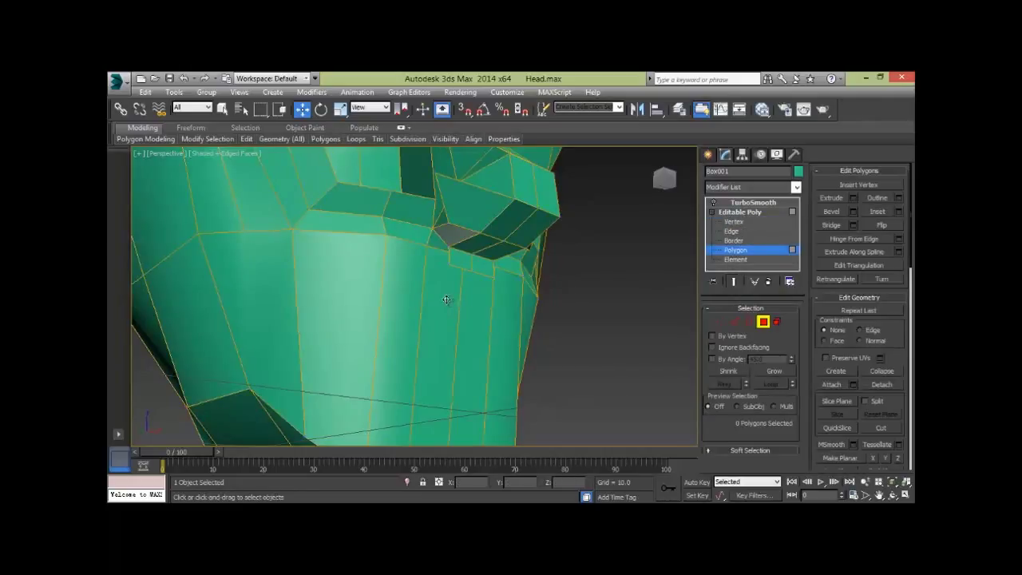
left_click(443, 311)
left_click(550, 310)
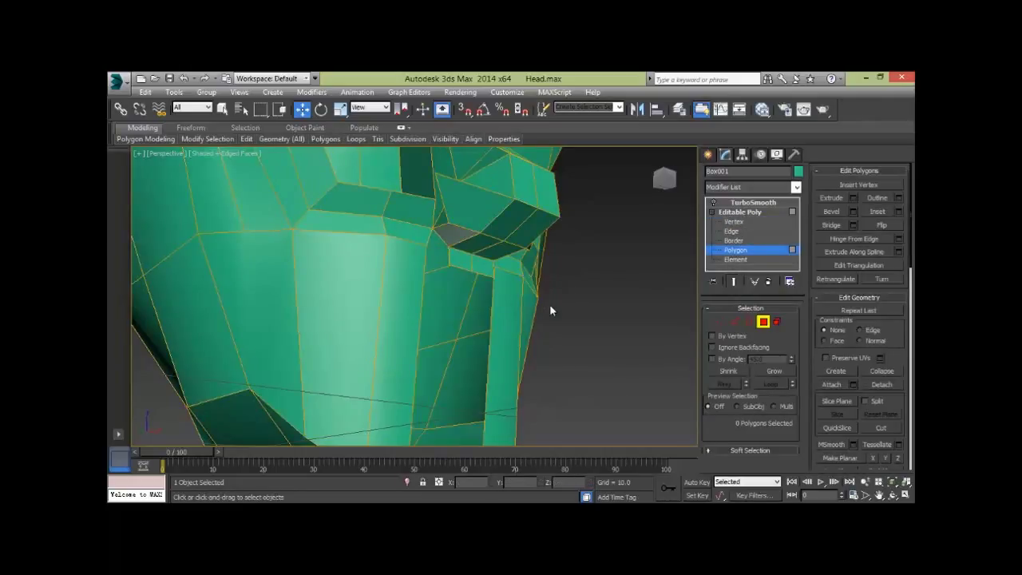
mouse_move(290, 283)
middle_mouse_down("alt")
mouse_move(375, 264)
mouse_move(380, 253)
middle_mouse_up("alt")
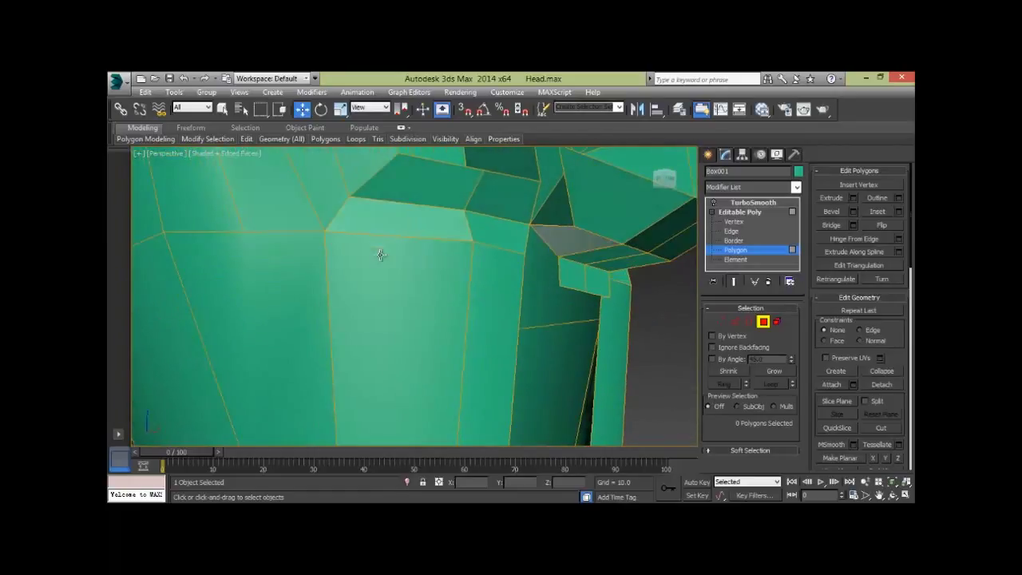
Step: Select the edge under the nostril and convert it to its two vertices
key("2")
left_click(544, 244)
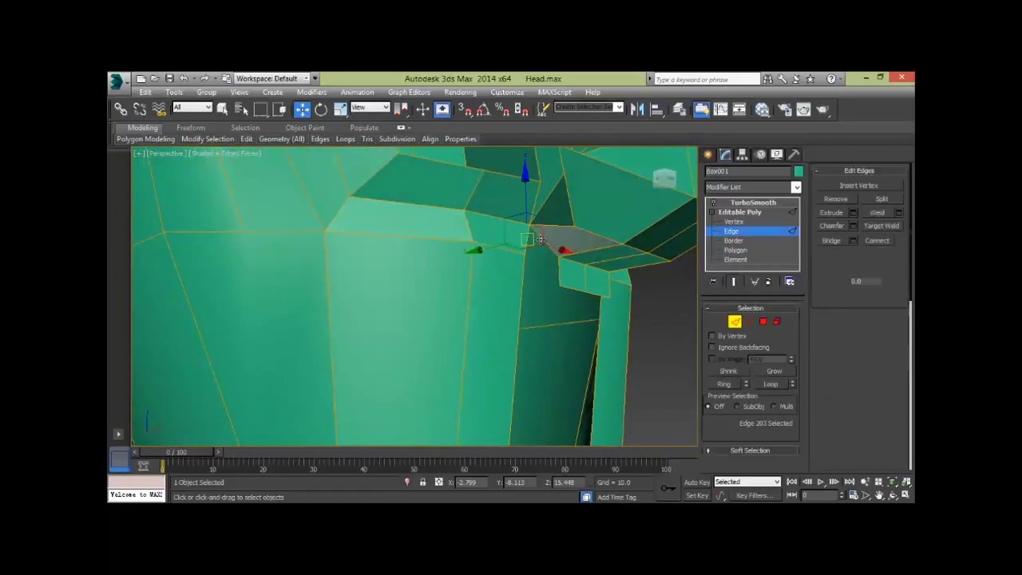
left_click(550, 267)
mouse_move(551, 267)
middle_mouse_down("alt")
mouse_move(549, 295)
mouse_move(575, 276)
mouse_move(681, 286)
middle_mouse_up("alt")
left_click(722, 322, "ctrl")
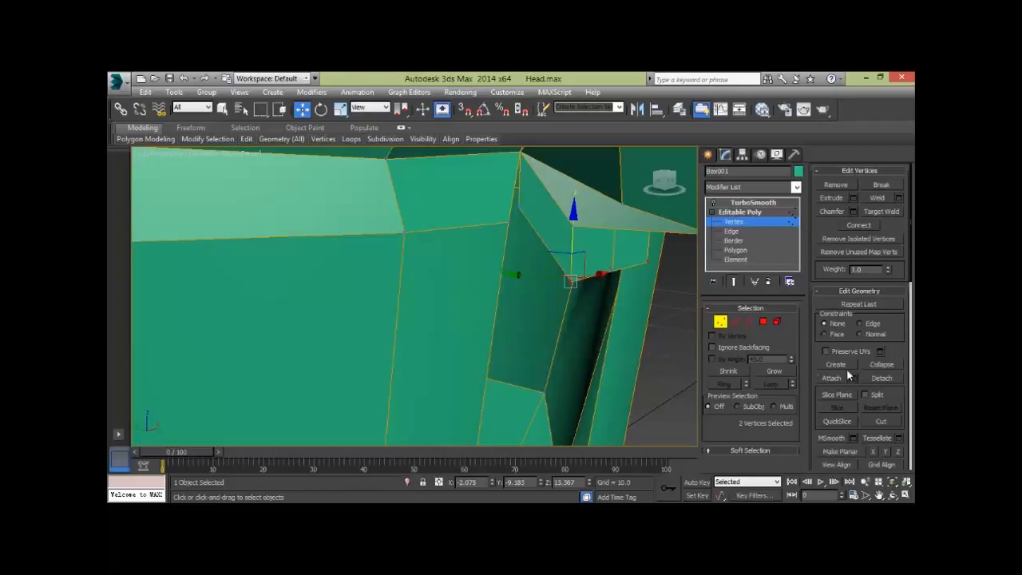
Step: Collapse the two vertices, then Target Weld vertex 111 onto its neighbour
left_click(874, 366)
left_click(518, 206)
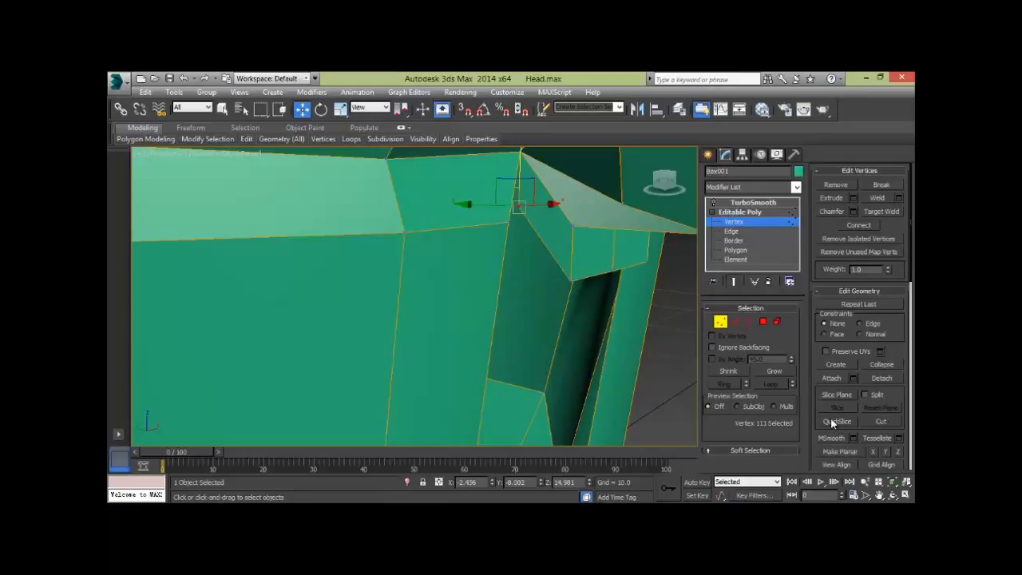
left_click(882, 212)
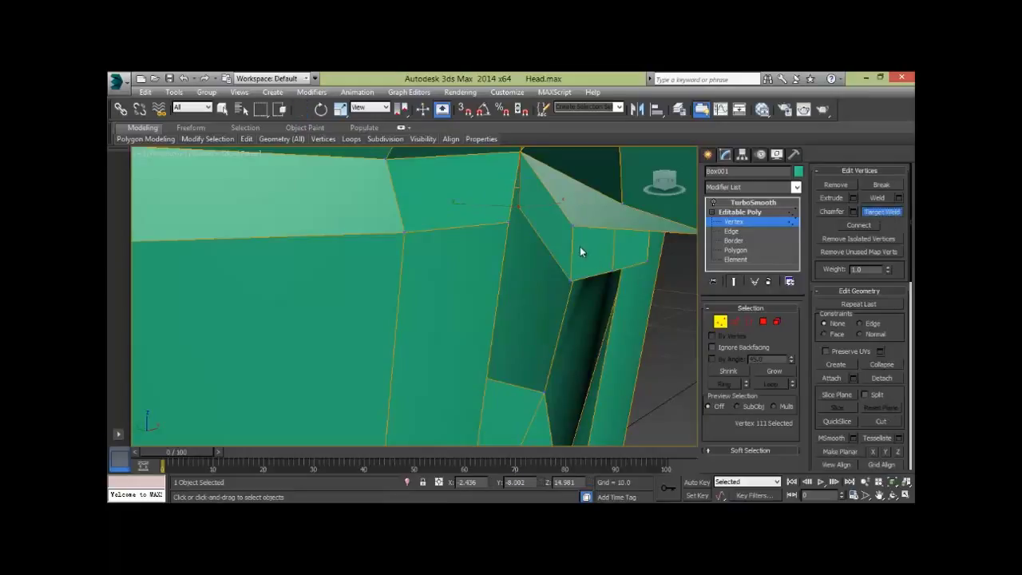
left_click(511, 220)
mouse_move(556, 263)
middle_mouse_down("alt")
mouse_move(570, 236)
mouse_move(561, 222)
mouse_move(582, 244)
mouse_move(554, 241)
middle_mouse_up("alt")
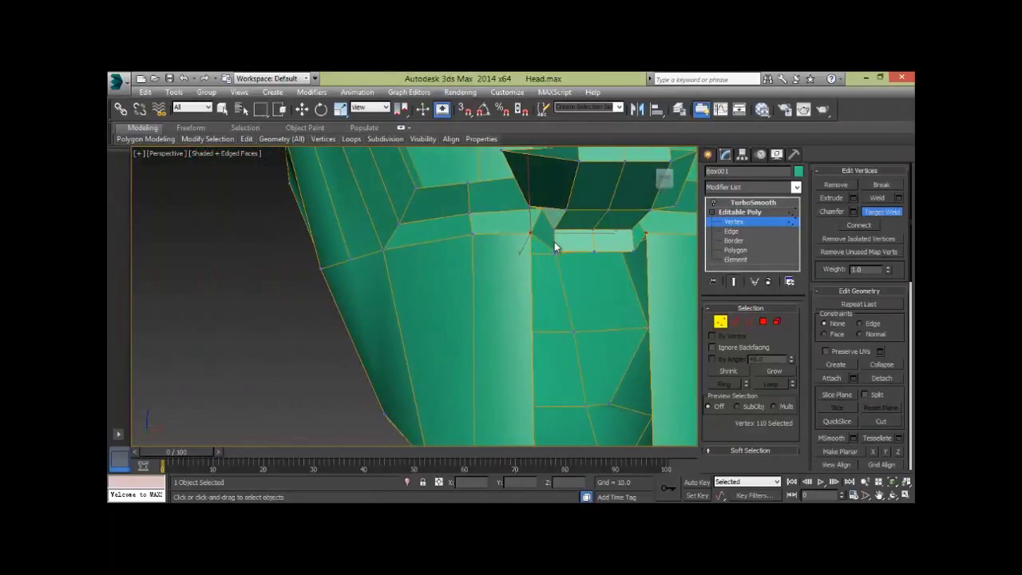
key("w")
Step: Select vertex 99 beside the nostril base and switch to Edge level
left_click(553, 231)
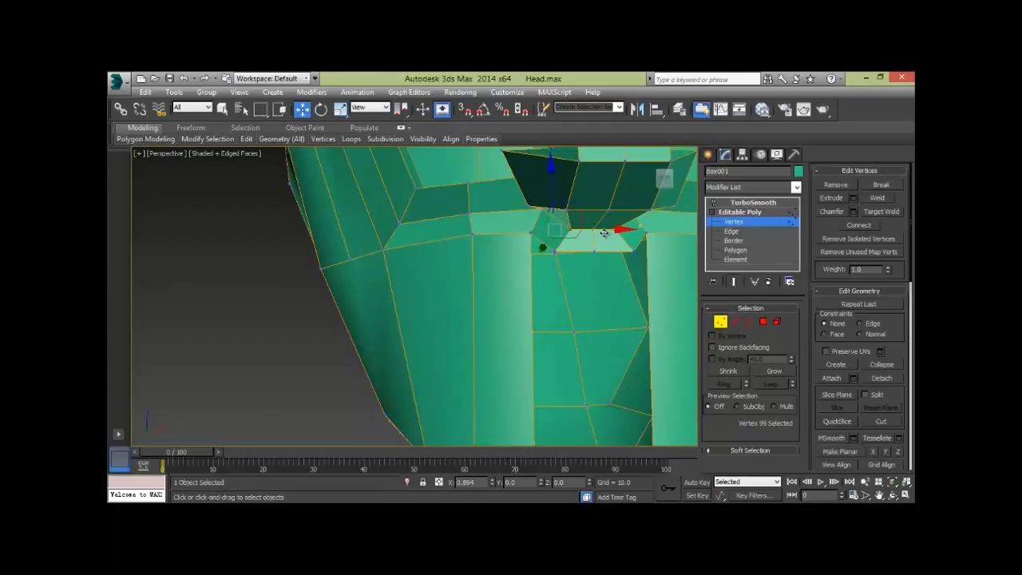
mouse_move(629, 256)
middle_mouse_down("alt")
mouse_move(566, 270)
mouse_move(481, 323)
mouse_move(571, 257)
middle_mouse_up("alt")
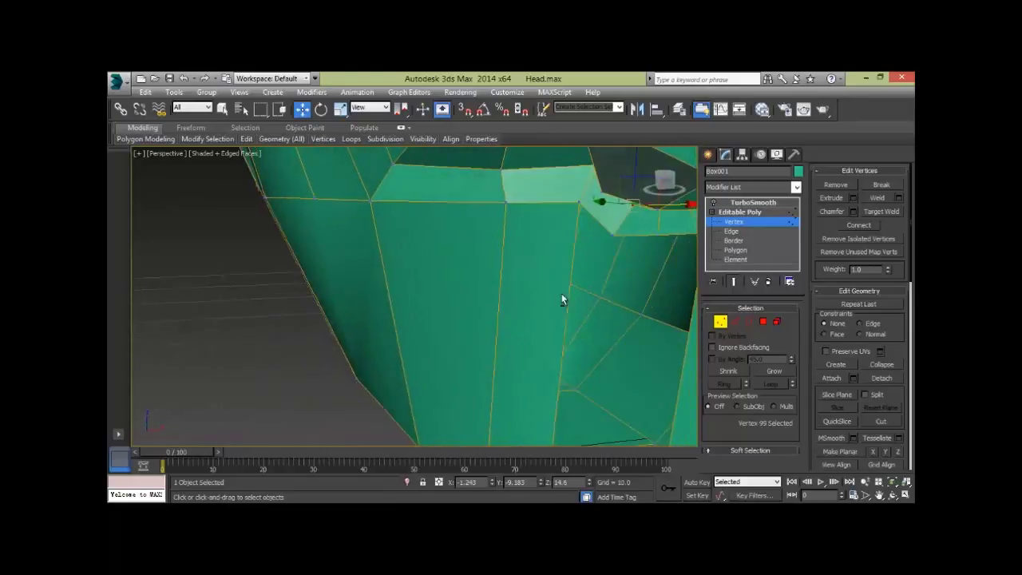
mouse_move(464, 283)
middle_mouse_down("alt")
mouse_move(543, 288)
mouse_move(569, 276)
middle_mouse_up("alt")
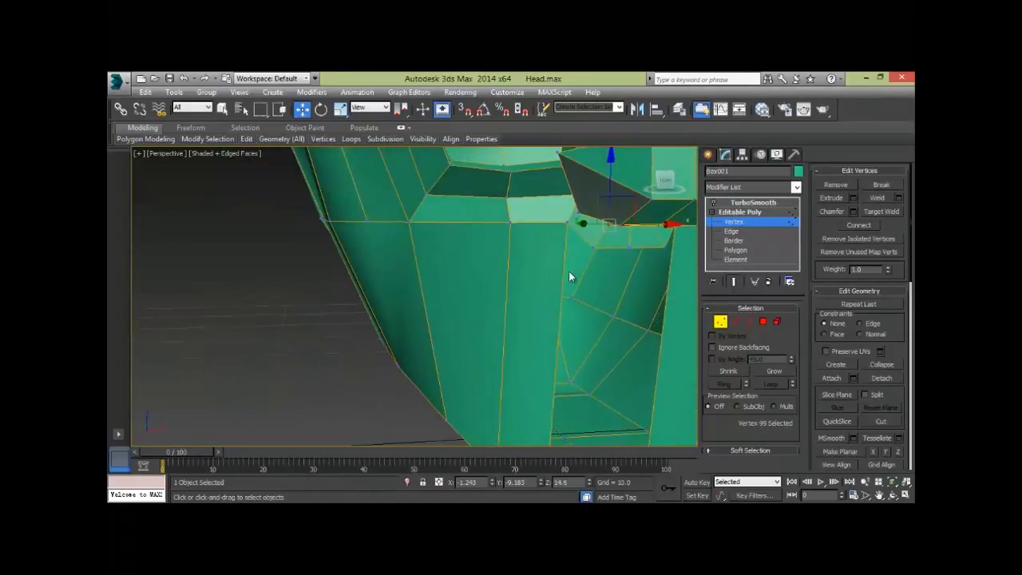
key("2")
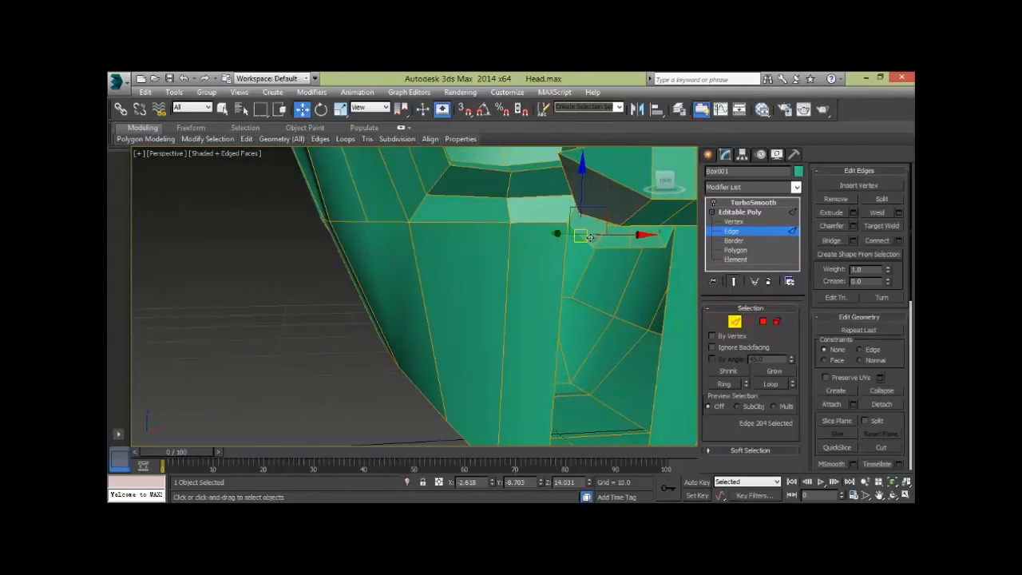
Step: Lower an edge below the nostril, shift it slightly left and tilt it
left_click(551, 231)
left_click(543, 199)
left_click(564, 226)
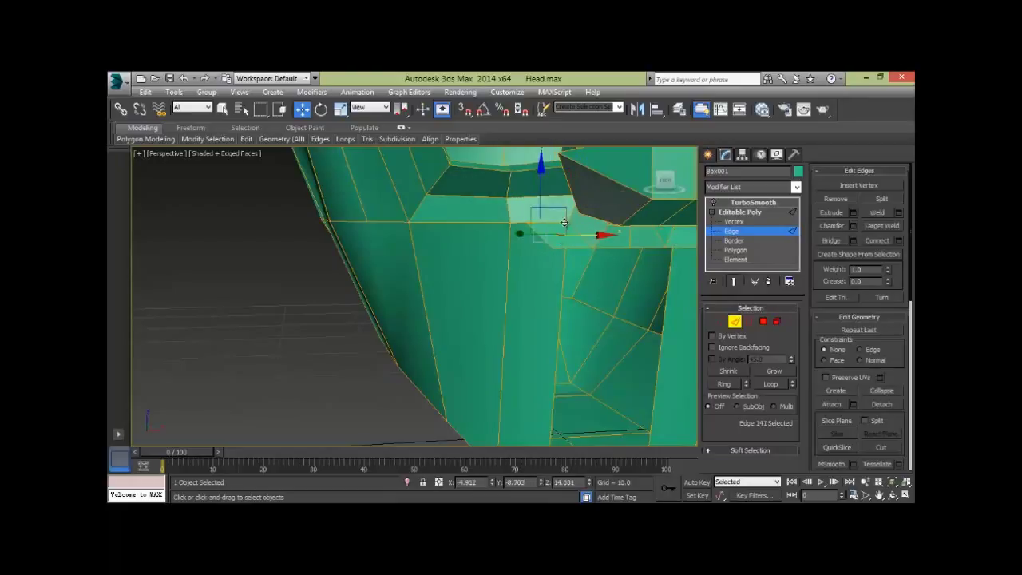
left_click_drag(540, 196, 540, 209)
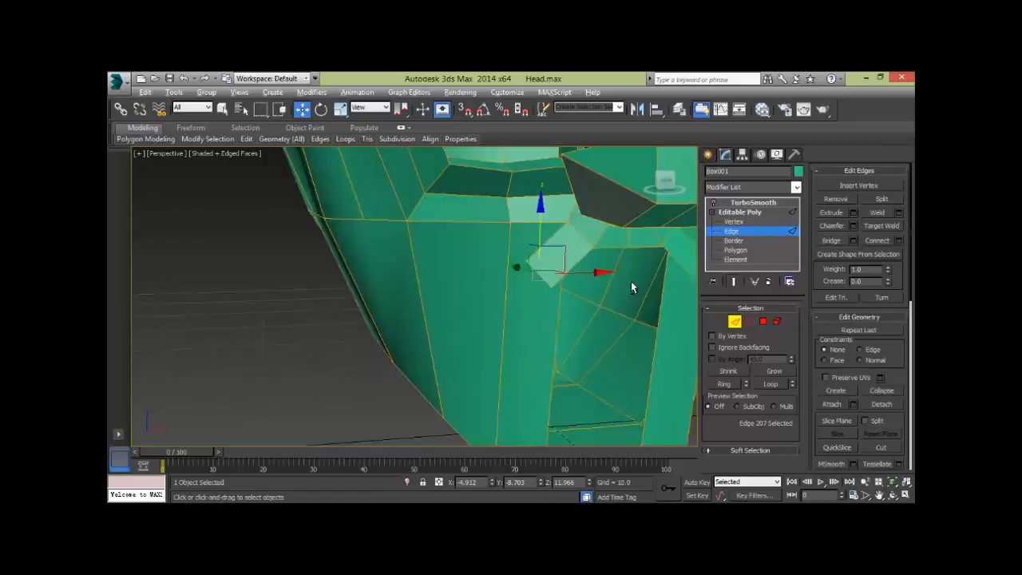
middle_click_drag(630, 281, 590, 271, "alt")
left_click_drag(590, 272, 577, 273)
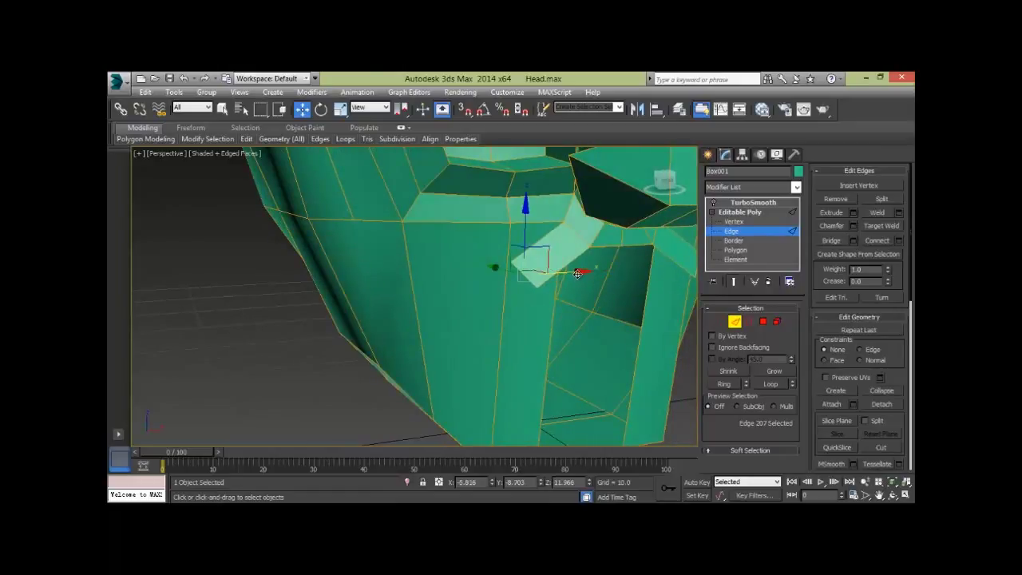
key("e")
left_click_drag(491, 224, 501, 215)
key("w")
Step: Extrude a new face to the left, lower it, and nudge an adjacent mouth edge upward
left_click_drag(551, 269, 468, 255, "shift")
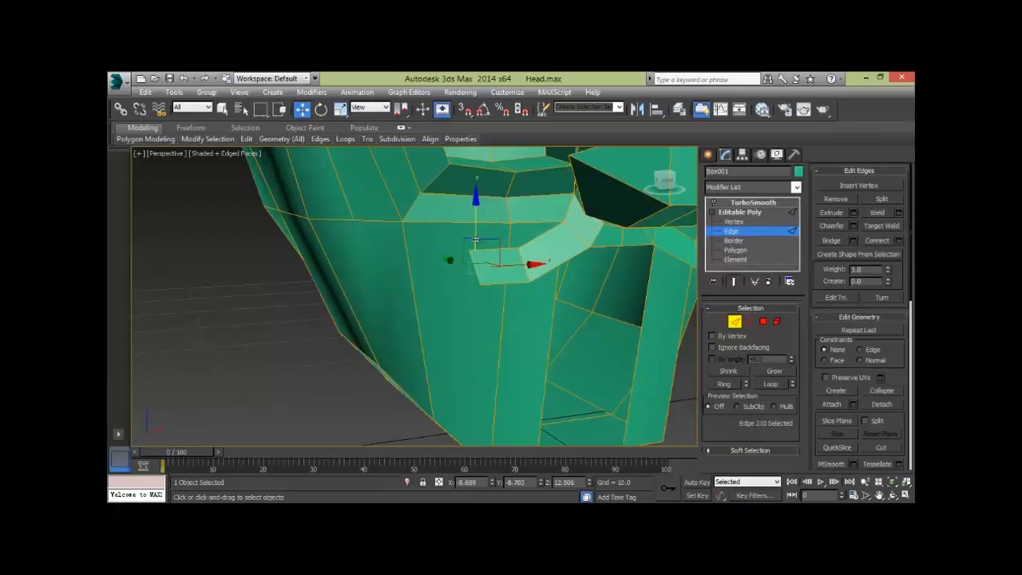
left_click_drag(475, 240, 478, 263)
middle_click_drag(529, 276, 591, 285, "alt")
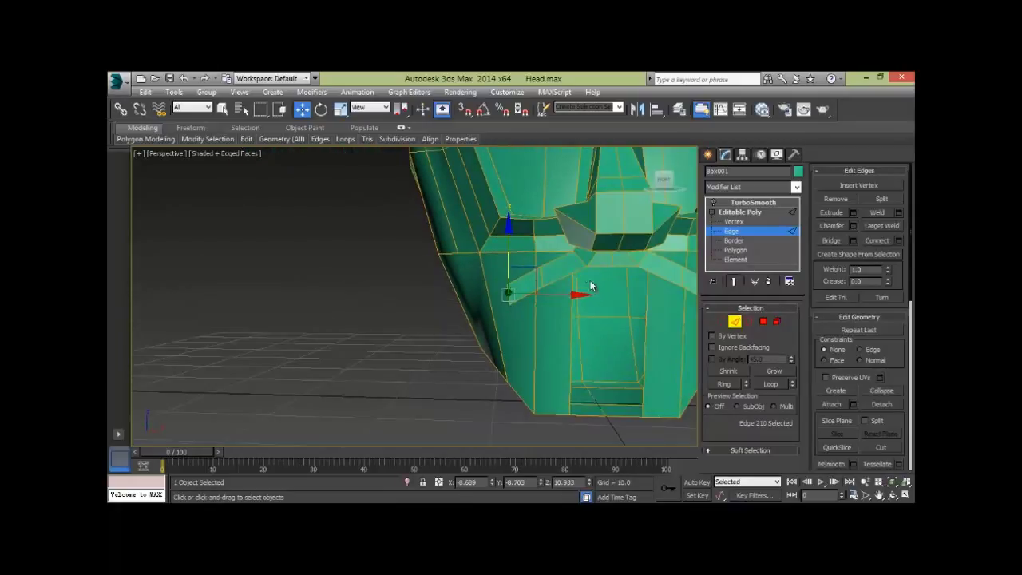
key("e")
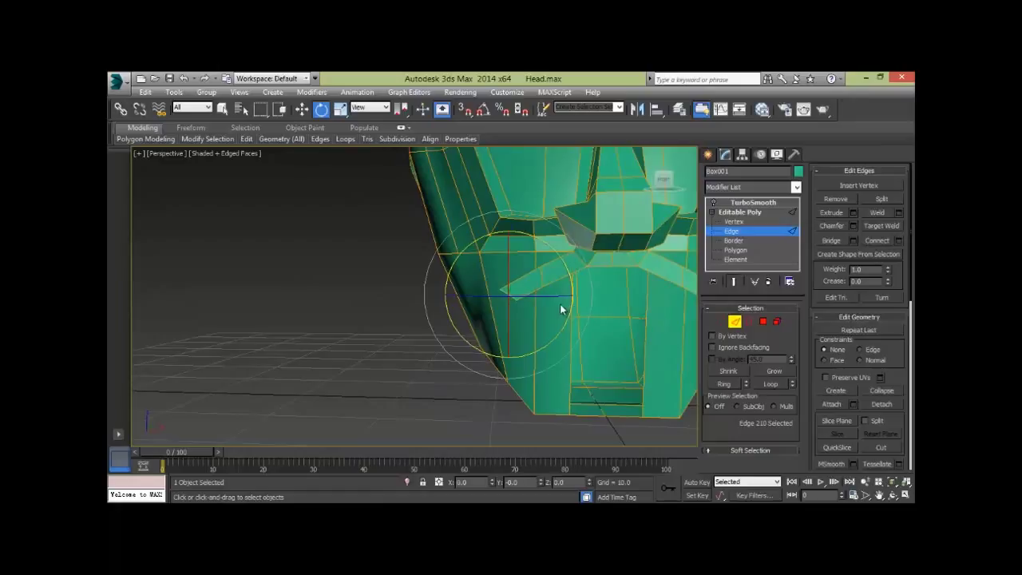
key("w")
left_click(546, 279)
left_click(543, 276)
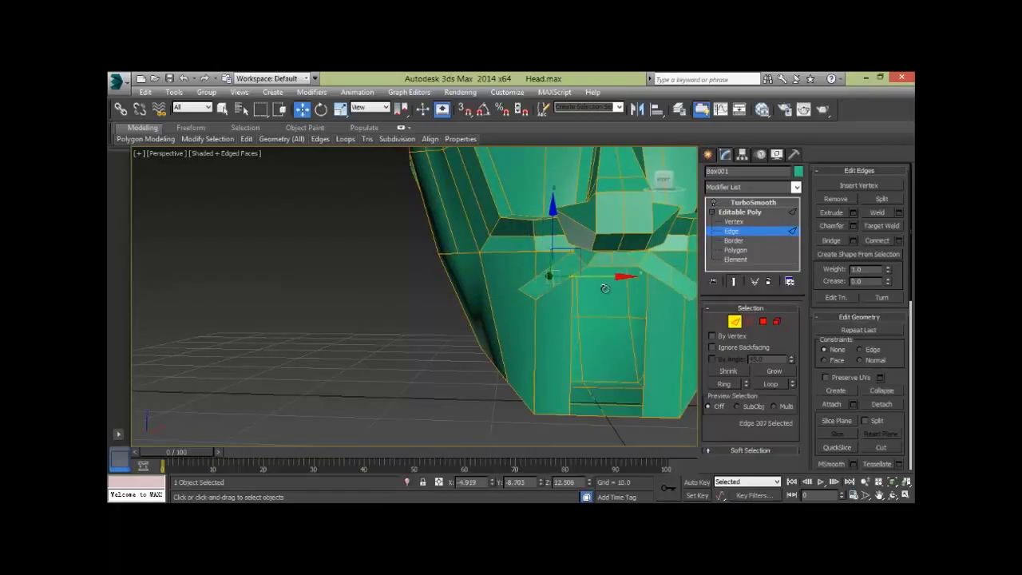
key("e")
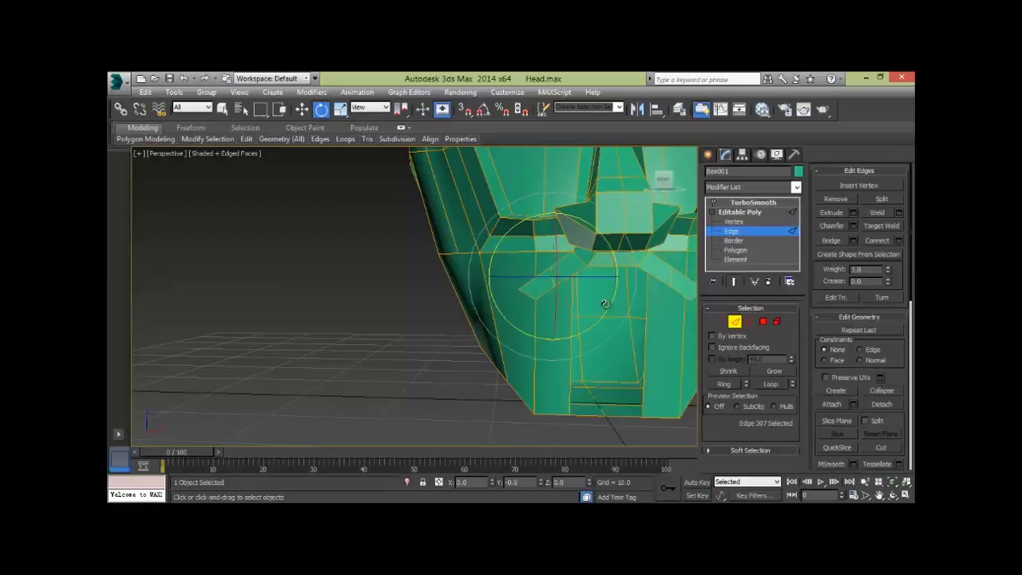
key("w")
left_click_drag(546, 275, 548, 239)
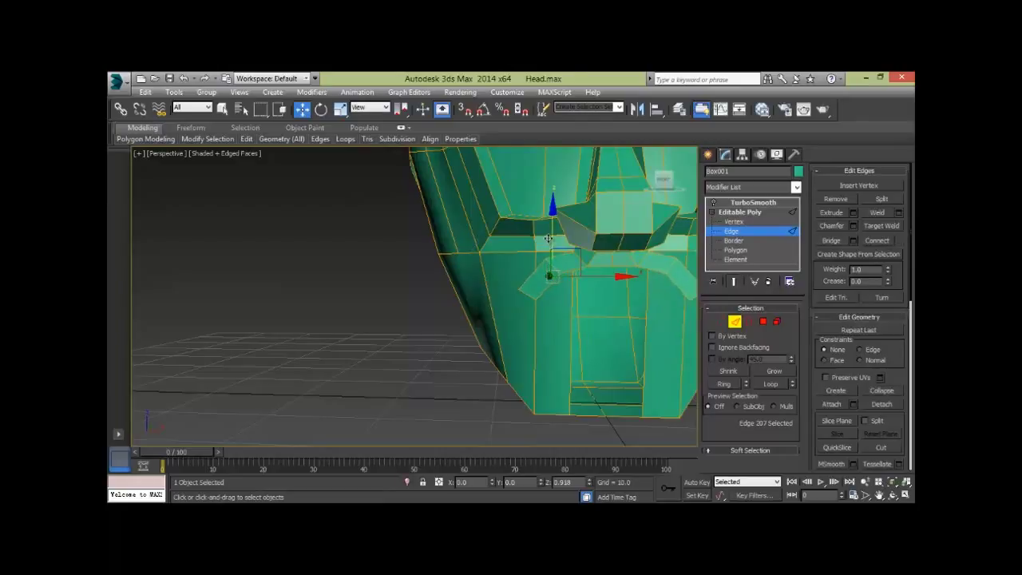
mouse_move(599, 322)
middle_mouse_down("alt")
mouse_move(641, 318)
mouse_move(503, 320)
mouse_move(575, 347)
mouse_move(486, 296)
middle_mouse_up("alt")
Step: Move an upper mouth-ring edge down and sideways along X
left_click(494, 281)
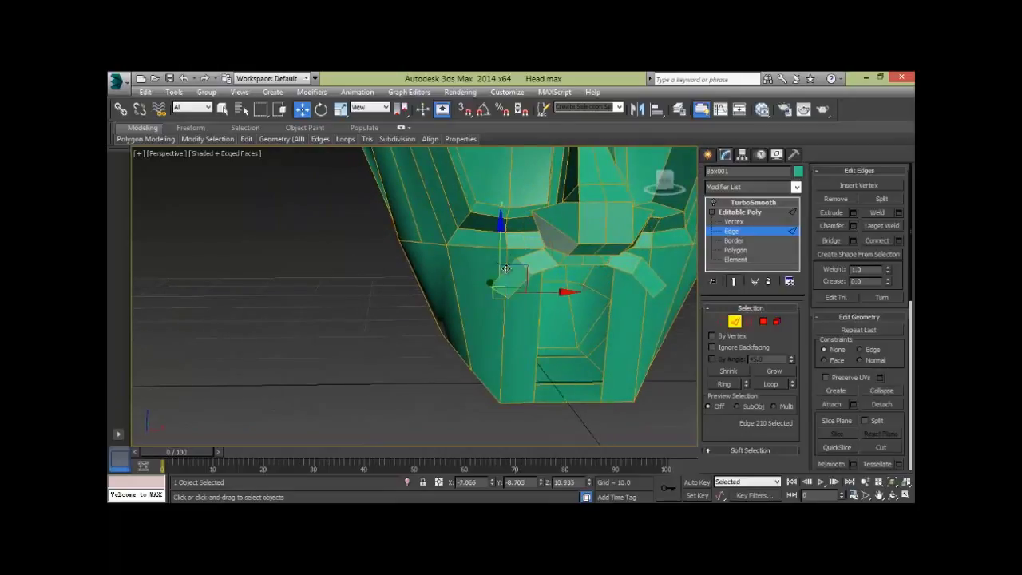
left_click_drag(490, 289, 490, 281)
key("r")
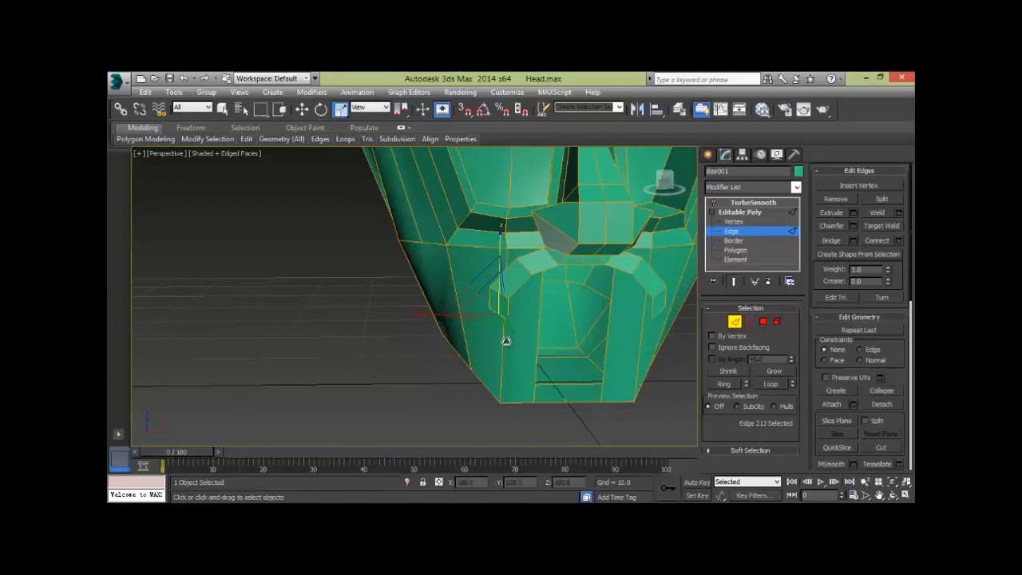
key("w")
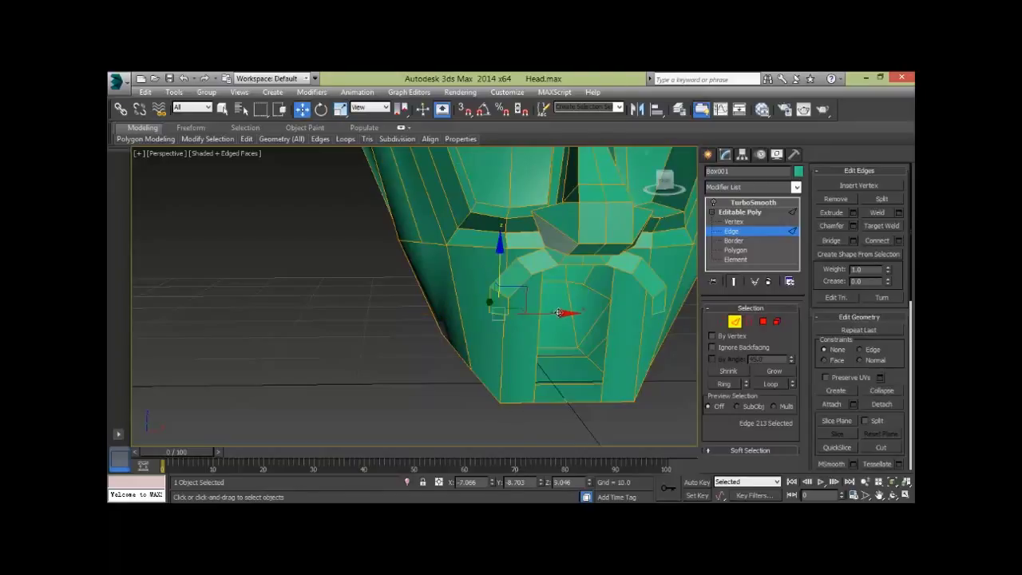
left_click_drag(542, 311, 493, 281)
left_click(499, 331)
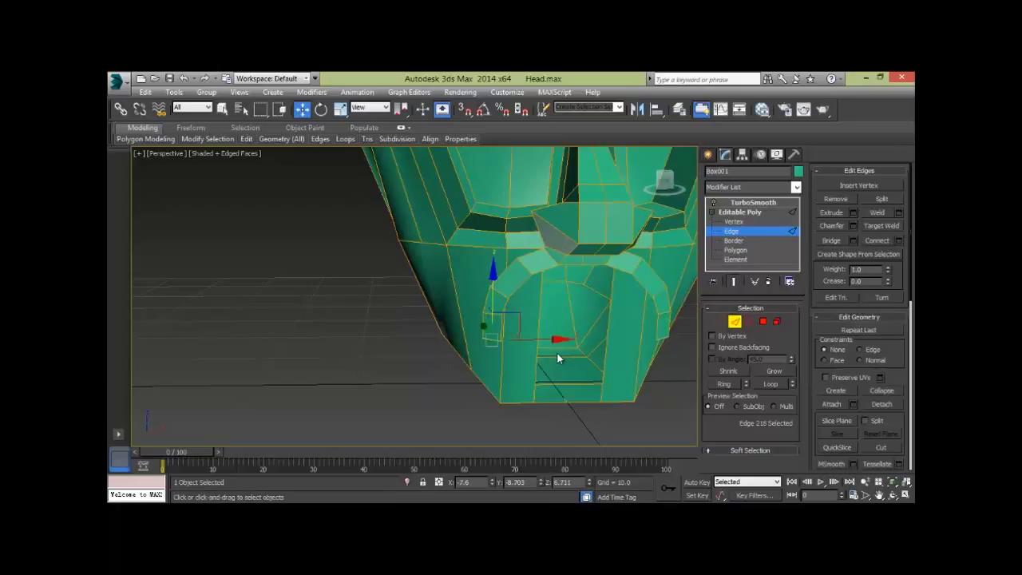
key("e")
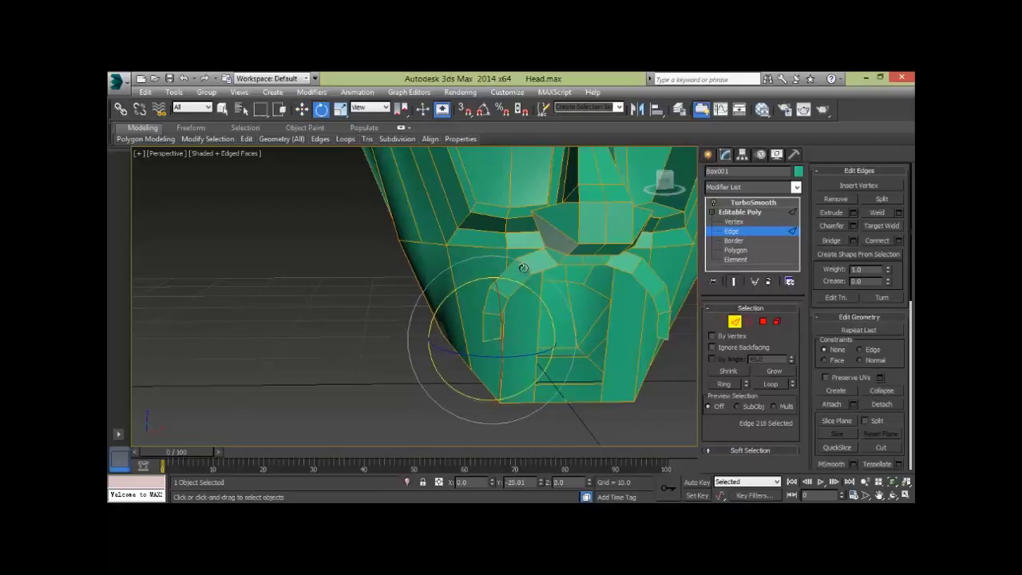
key("w")
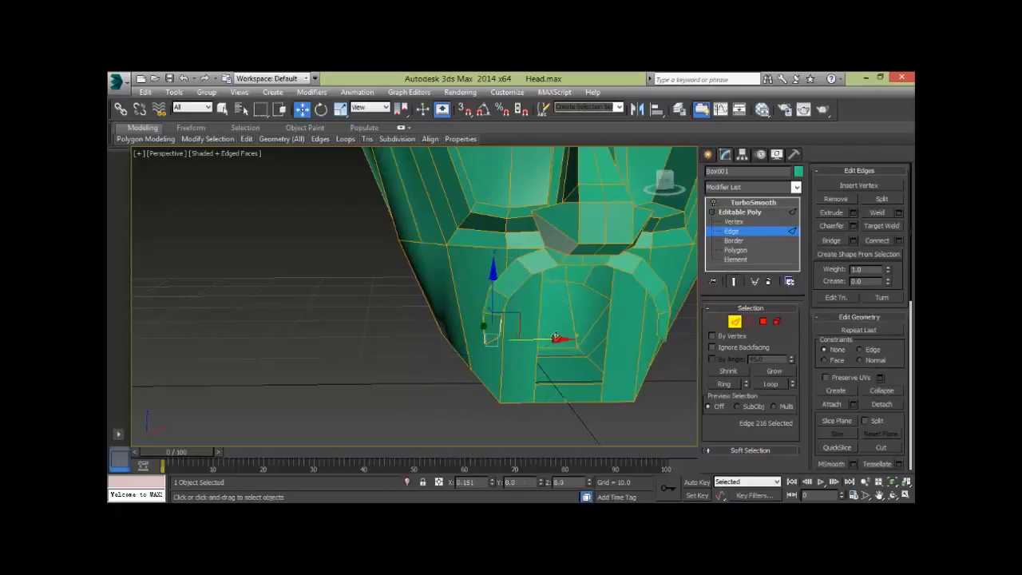
Step: Lower the bottom edges of the mouth ring to round its base
middle_click_drag(632, 331, 598, 302, "alt")
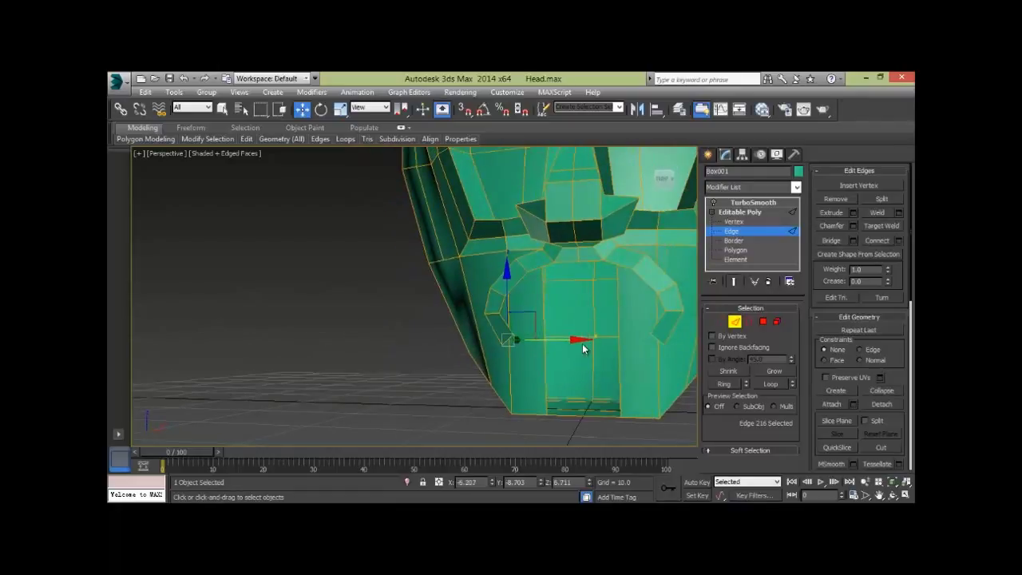
left_click(532, 302)
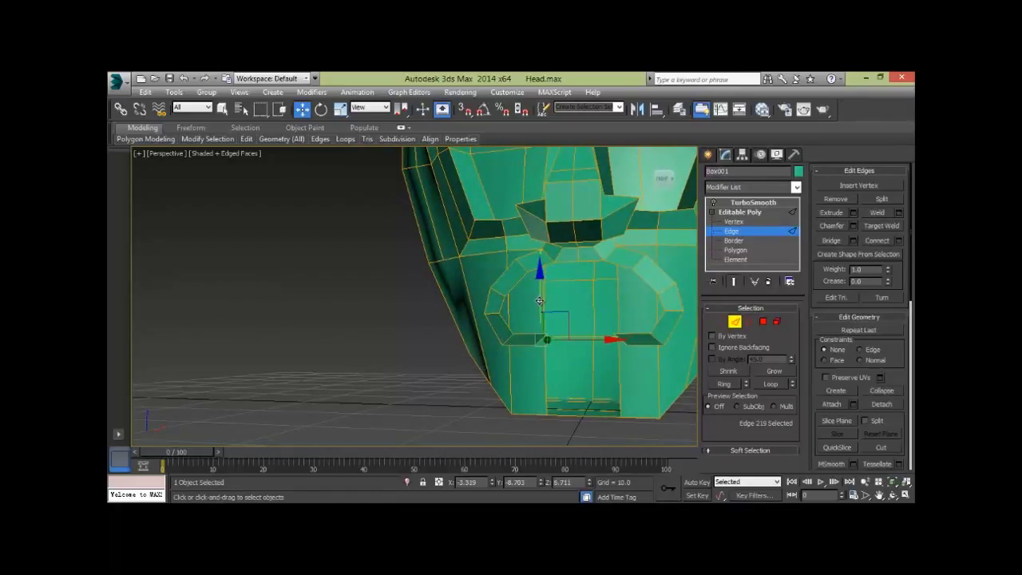
left_click_drag(540, 300, 597, 357)
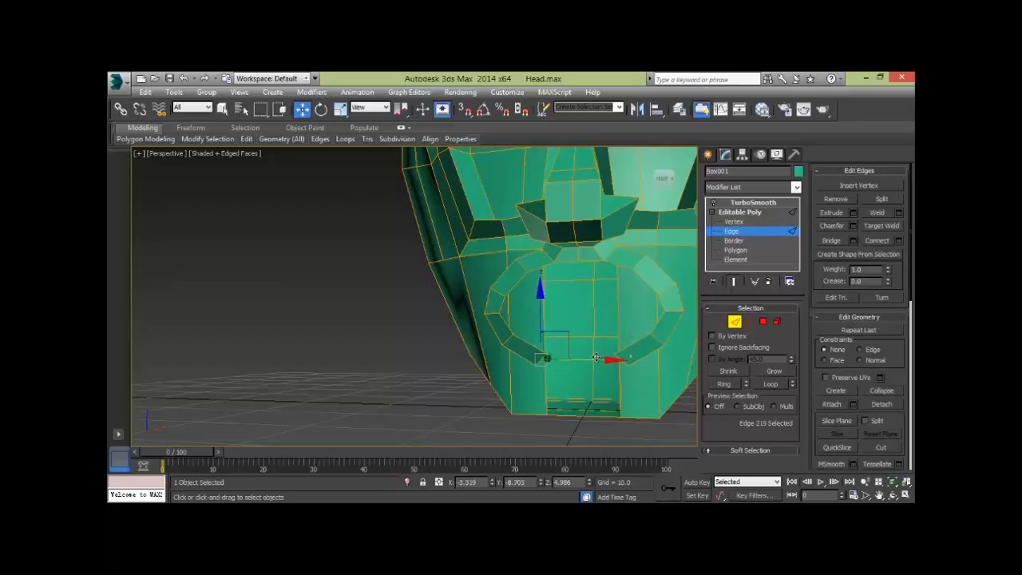
left_click(614, 357)
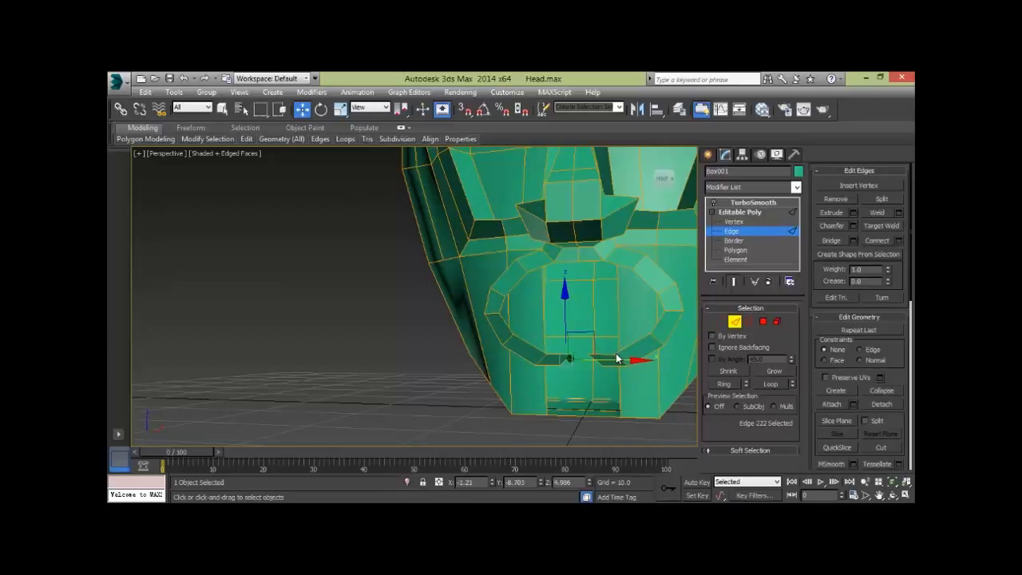
key("e")
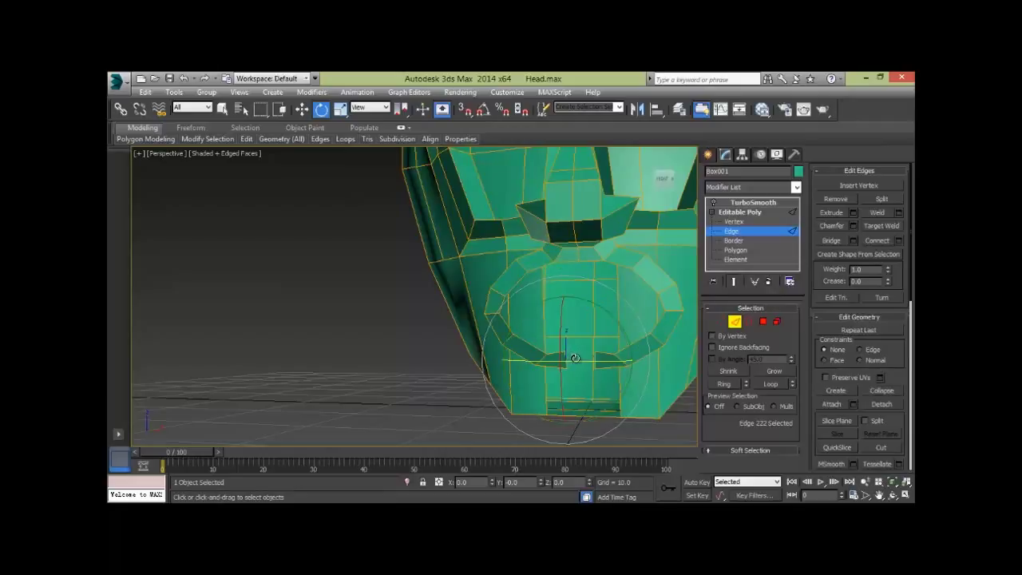
key("w")
Step: Centre the ring's bottom centre edge at X 0
left_click(612, 360)
left_click_drag(630, 360, 628, 361)
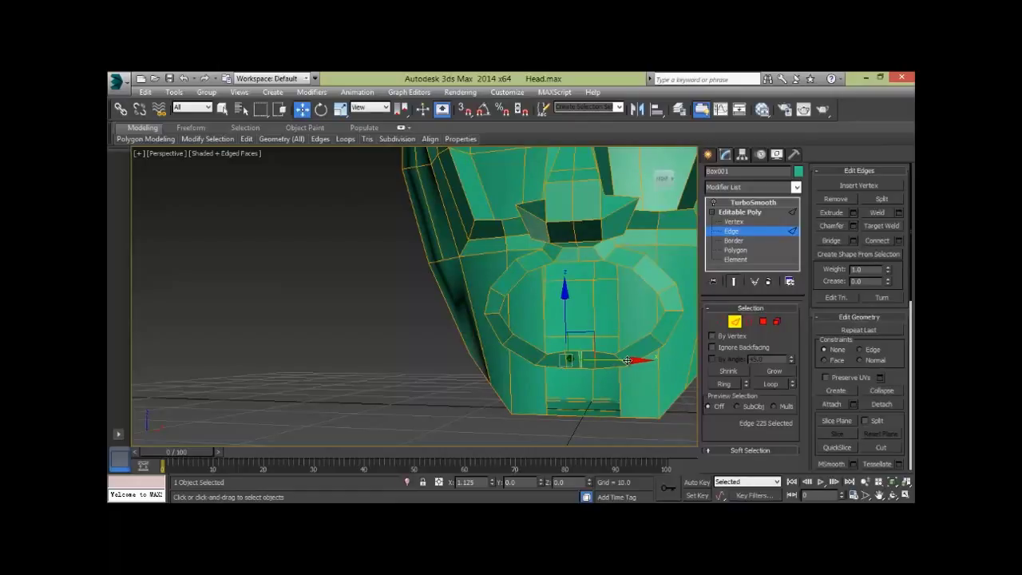
key("r")
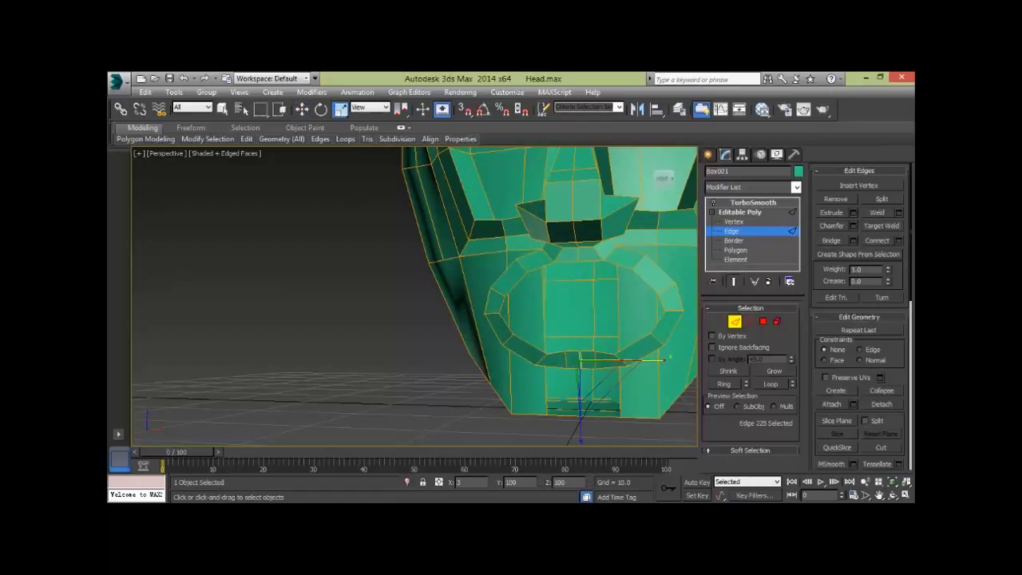
key("w")
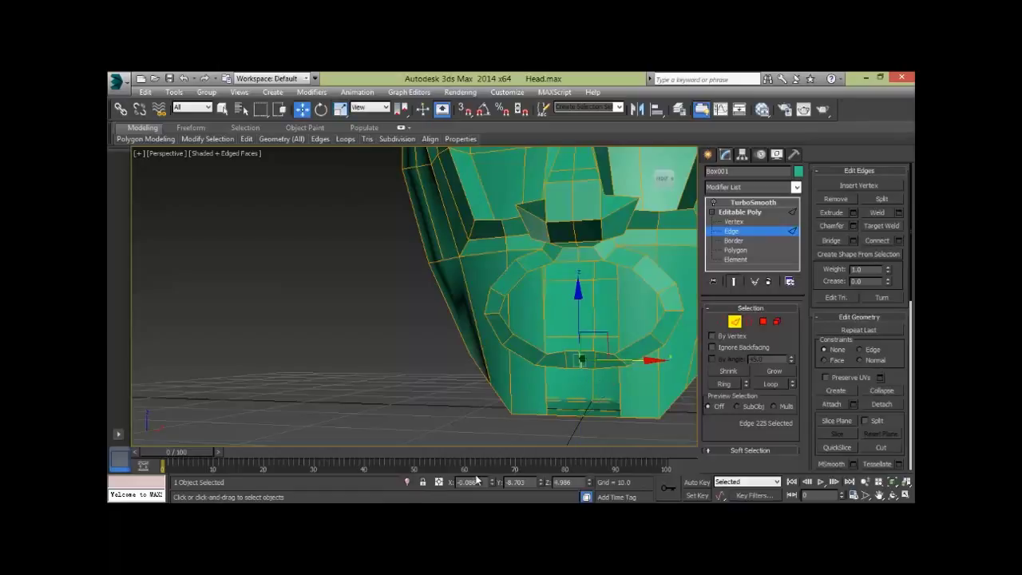
double_click(478, 482)
type("0")
key("Return")
Step: Lower the ring's bottom edge further and select its neighbouring edge
middle_click_drag(462, 406, 477, 408, "alt")
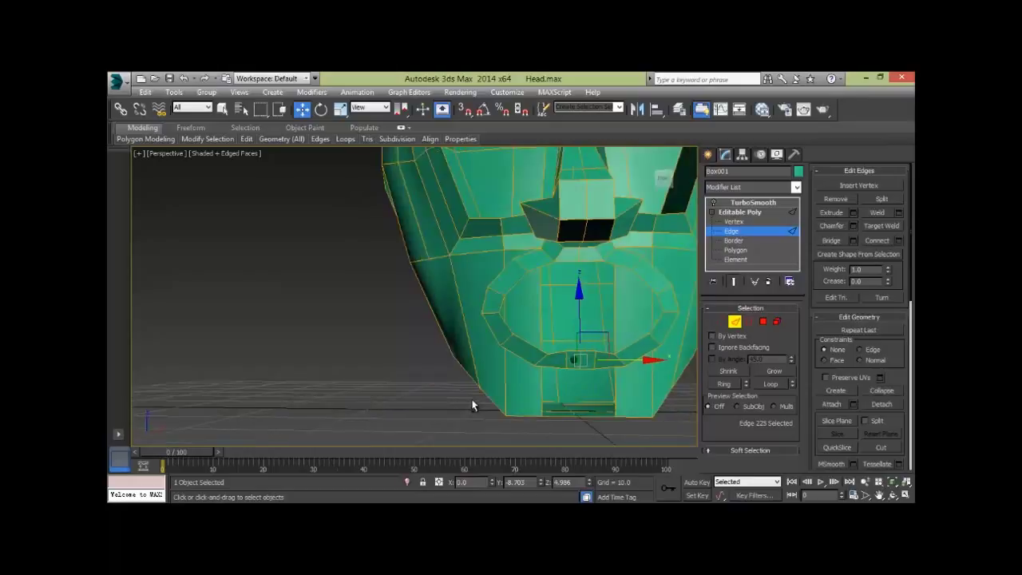
left_click_drag(580, 327, 573, 354)
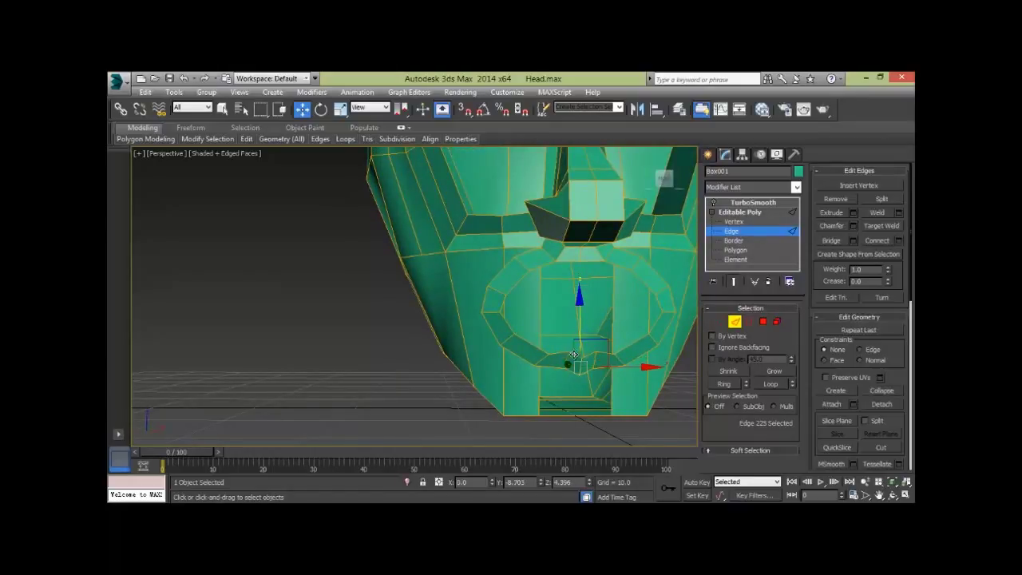
left_click(566, 361)
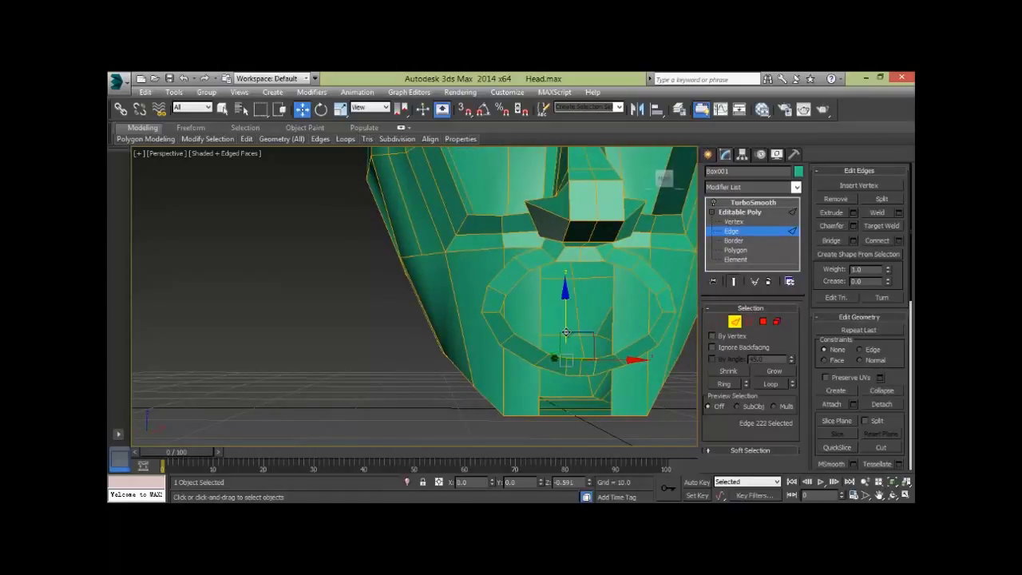
mouse_move(565, 332)
middle_mouse_down("alt")
mouse_move(652, 392)
mouse_move(587, 435)
middle_mouse_up("alt")
left_click(764, 321)
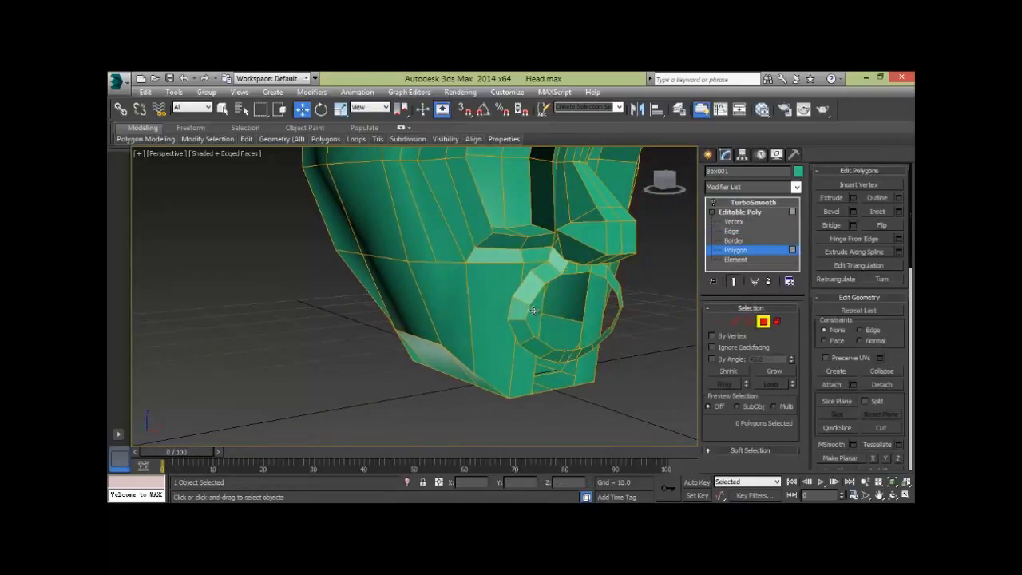
Step: Test-select a polygon strip, then double-click to select the 18-vertex loop around the mouth ring
double_click(533, 311)
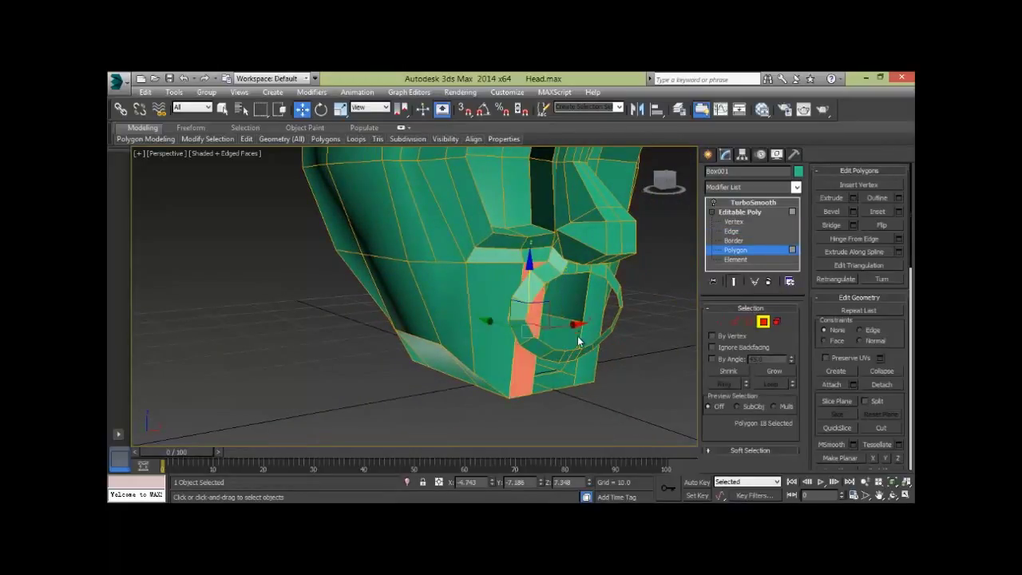
key("ctrl+d")
middle_click_drag(561, 339, 585, 352, "alt")
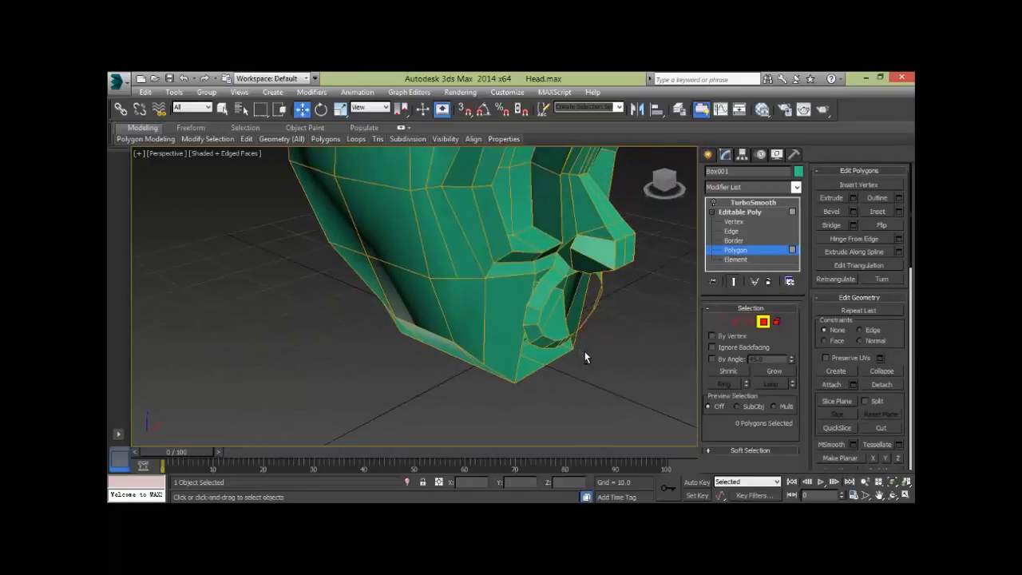
scroll(540, 320, "up", 3)
scroll(524, 301, "up", 2)
scroll(516, 299, "up", 2)
mouse_move(473, 247)
middle_mouse_down("alt")
mouse_move(583, 285)
mouse_move(563, 289)
mouse_move(609, 299)
mouse_move(597, 292)
middle_mouse_up("alt")
scroll(587, 283, "down", 4)
left_click(721, 320)
mouse_move(520, 279)
middle_mouse_down("alt")
mouse_move(553, 312)
mouse_move(495, 289)
middle_mouse_up("alt")
double_click(552, 313)
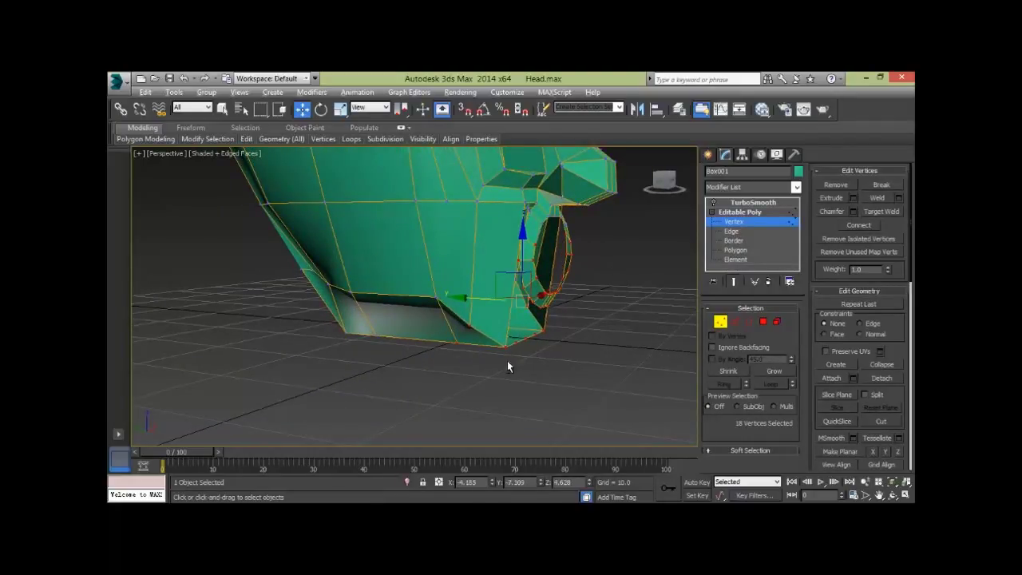
Step: Slide ten mouth-ring vertices back along Y, then clear the selection
left_click_drag(376, 407, 374, 410, "alt")
mouse_move(493, 274)
left_mouse_down()
mouse_move(480, 274)
mouse_move(588, 274)
left_mouse_up()
mouse_move(588, 275)
middle_mouse_down("alt")
mouse_move(614, 280)
mouse_move(558, 295)
middle_mouse_up("alt")
left_click_drag(523, 343, 481, 281, "ctrl")
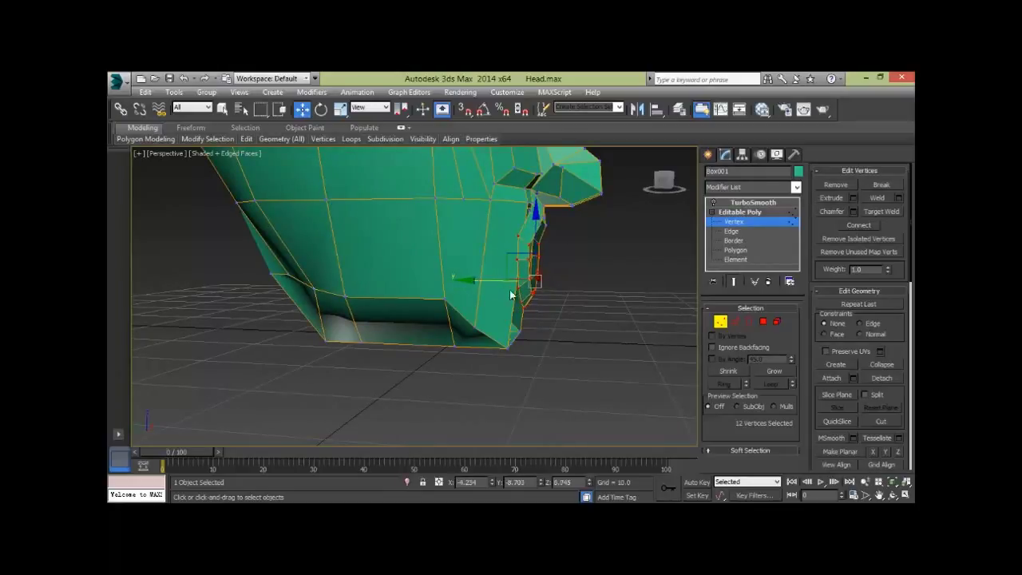
left_click(557, 265)
Step: Move two ring vertices back along Y and nudge the vertex above back slightly
left_click_drag(504, 269, 547, 279)
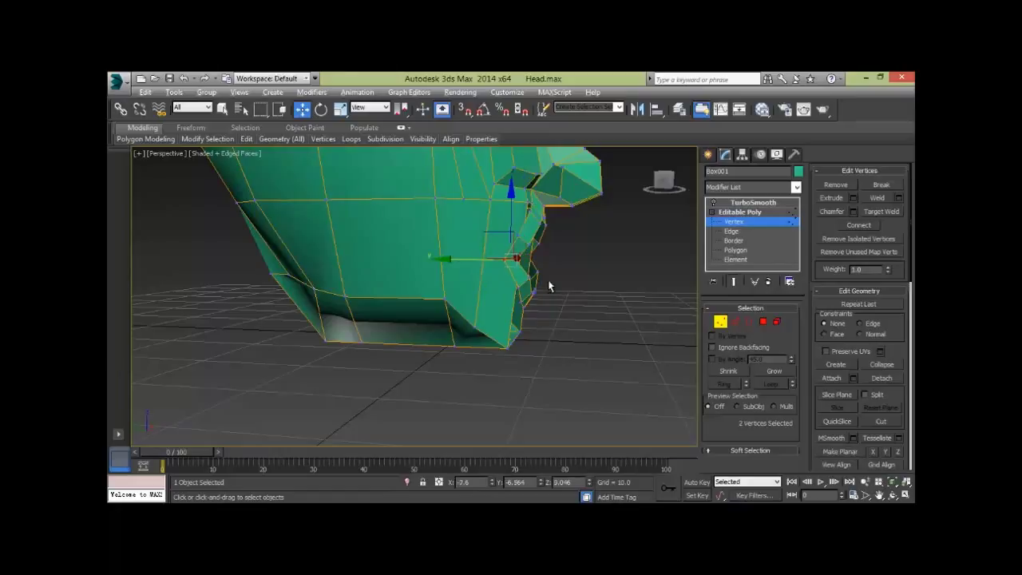
left_click_drag(467, 260, 477, 284)
mouse_move(572, 278)
middle_mouse_down("alt")
mouse_move(613, 296)
mouse_move(557, 245)
mouse_move(544, 268)
middle_mouse_up("alt")
left_click(593, 267)
left_click(552, 241)
left_click(549, 230)
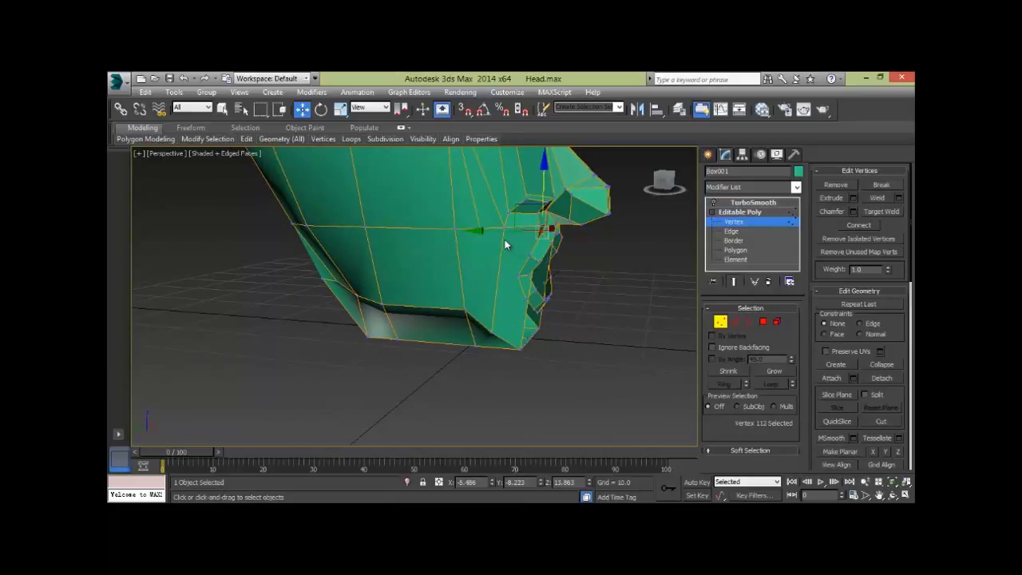
left_click_drag(497, 231, 500, 230)
Step: Select several more mouth vertices and pull them downward
left_click(552, 243, "ctrl")
left_click(541, 265, "ctrl")
left_click(527, 254, "ctrl")
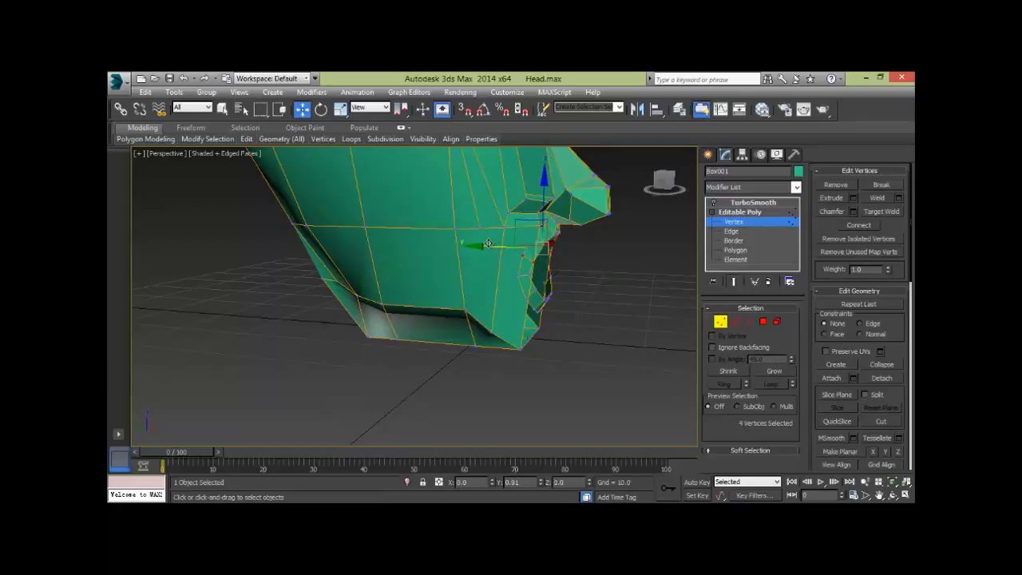
mouse_move(489, 242)
middle_mouse_down("alt")
mouse_move(549, 261)
mouse_move(597, 299)
mouse_move(571, 293)
middle_mouse_up("alt")
left_click_drag(513, 316, 489, 305)
left_click(607, 317)
mouse_move(607, 318)
middle_mouse_down("alt")
mouse_move(542, 317)
mouse_move(614, 324)
middle_mouse_up("alt")
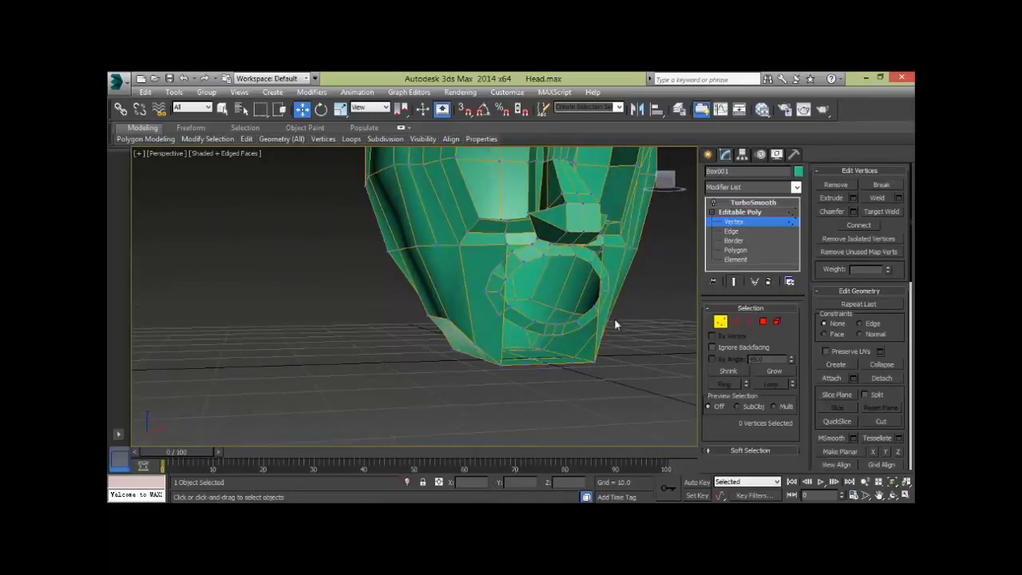
Step: Clear the polygon selection, then at Edge level pick edges at the mouth opening
scroll(614, 324, "up", 2)
left_click(764, 322)
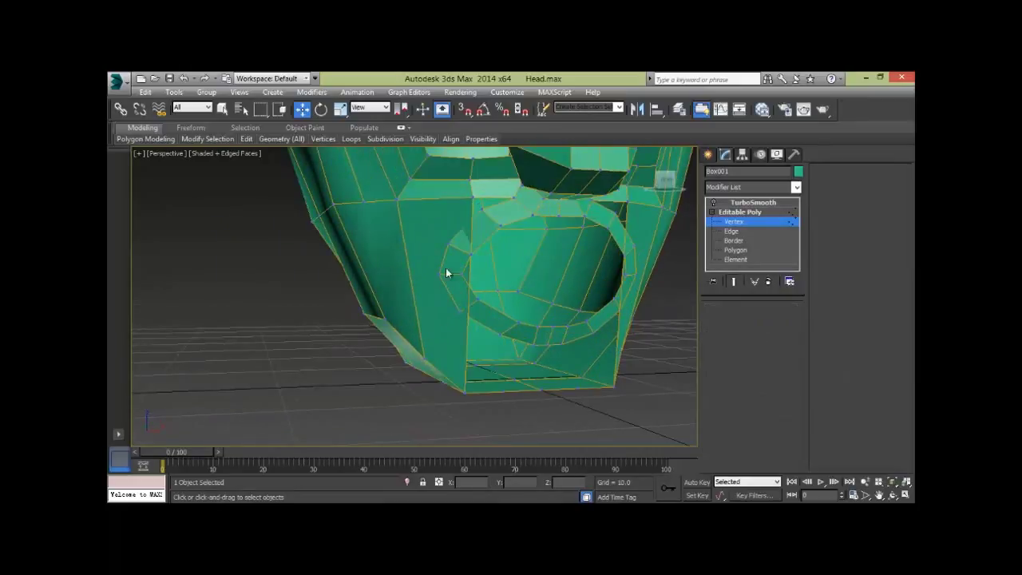
left_click(444, 219)
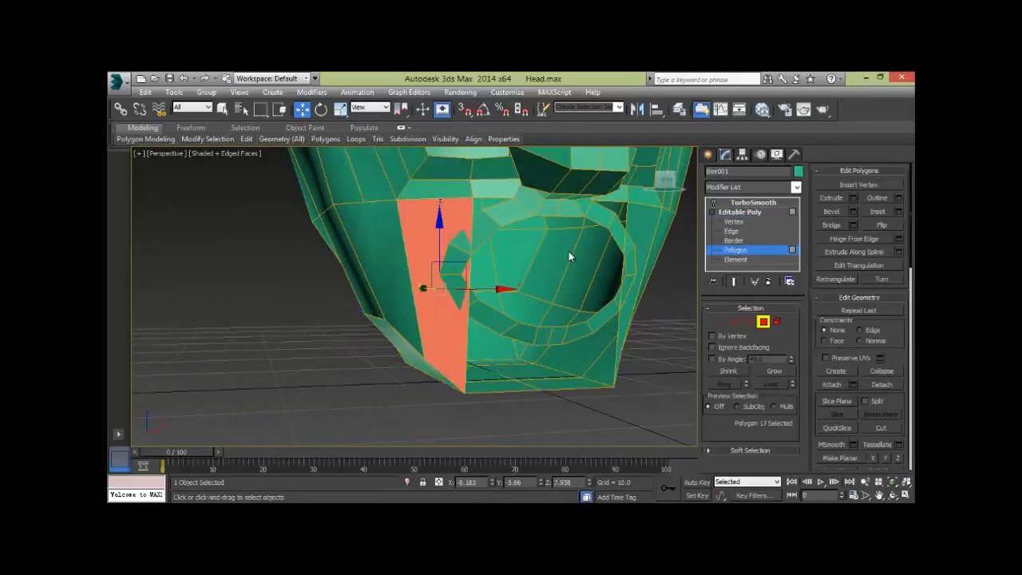
key("ctrl+d")
mouse_move(511, 274)
middle_mouse_down("alt")
mouse_move(566, 311)
mouse_move(508, 286)
mouse_move(493, 299)
middle_mouse_up("alt")
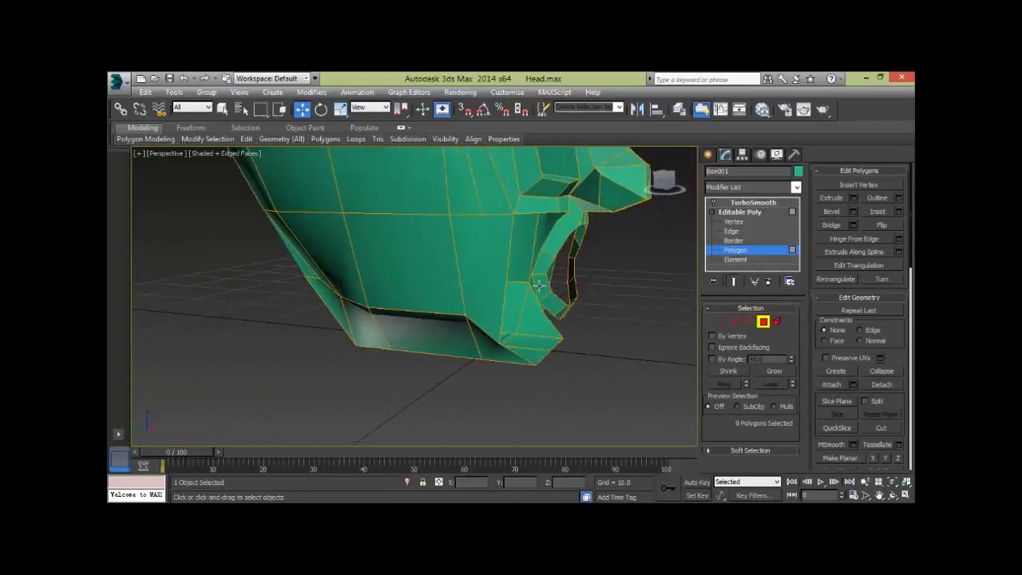
middle_click_drag(548, 274, 543, 274, "alt")
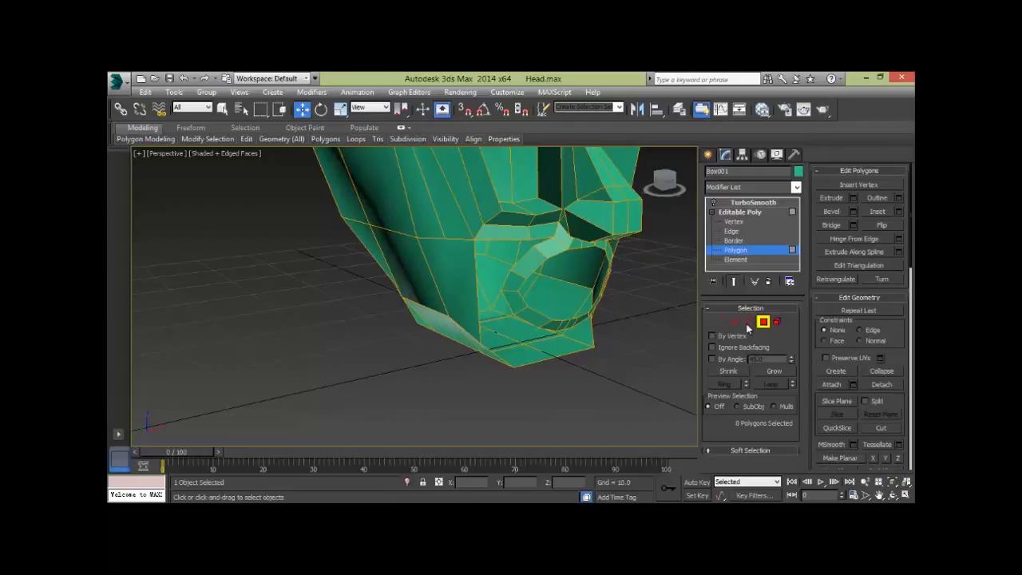
key("2")
left_click(525, 255, "ctrl")
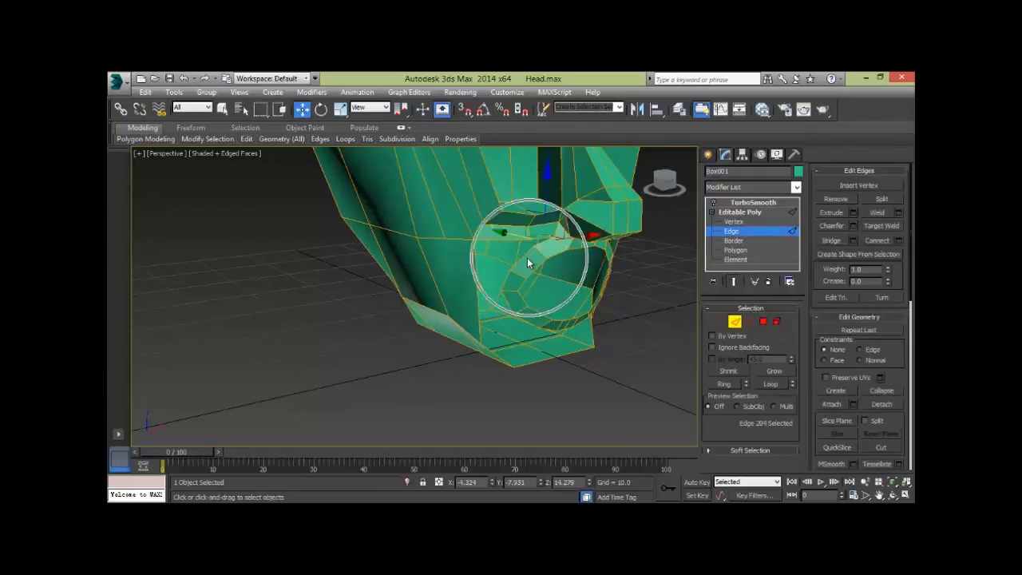
Step: Add the remaining mouth edges and Target Weld the stray edge onto its neighbour
left_click(515, 311, "ctrl")
left_click(526, 302, "ctrl")
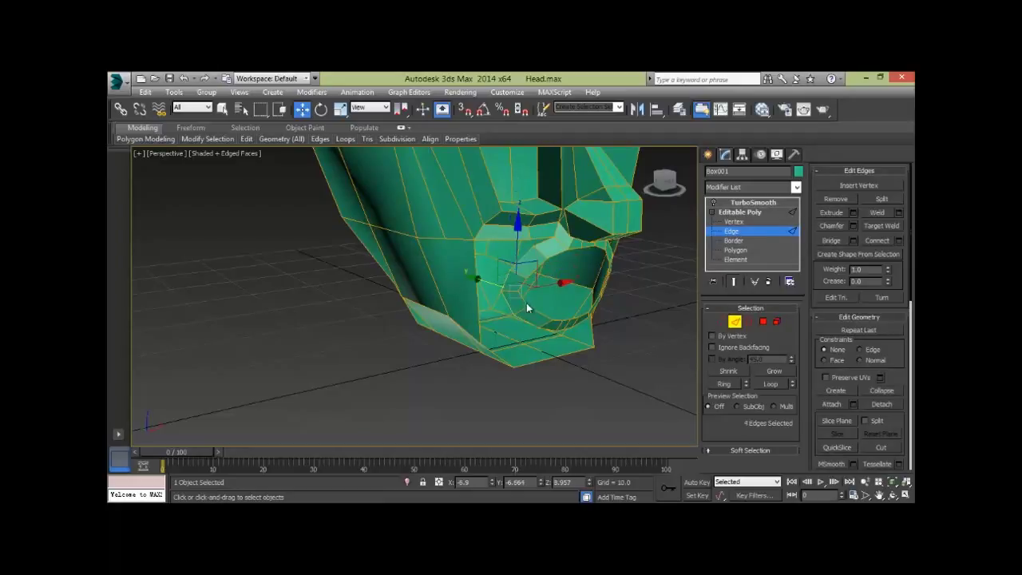
middle_click_drag(553, 286, 591, 292, "alt")
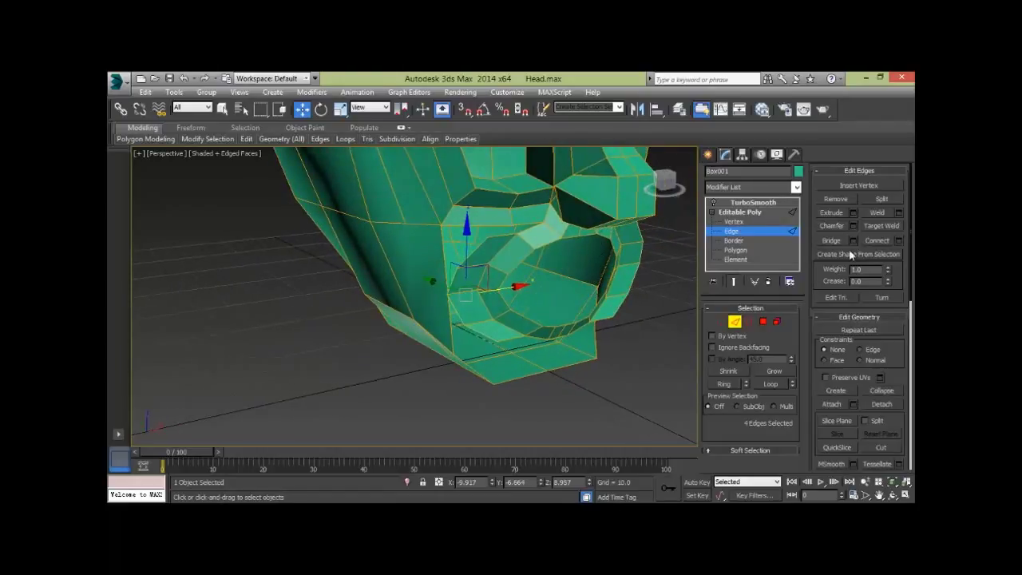
left_click(879, 226)
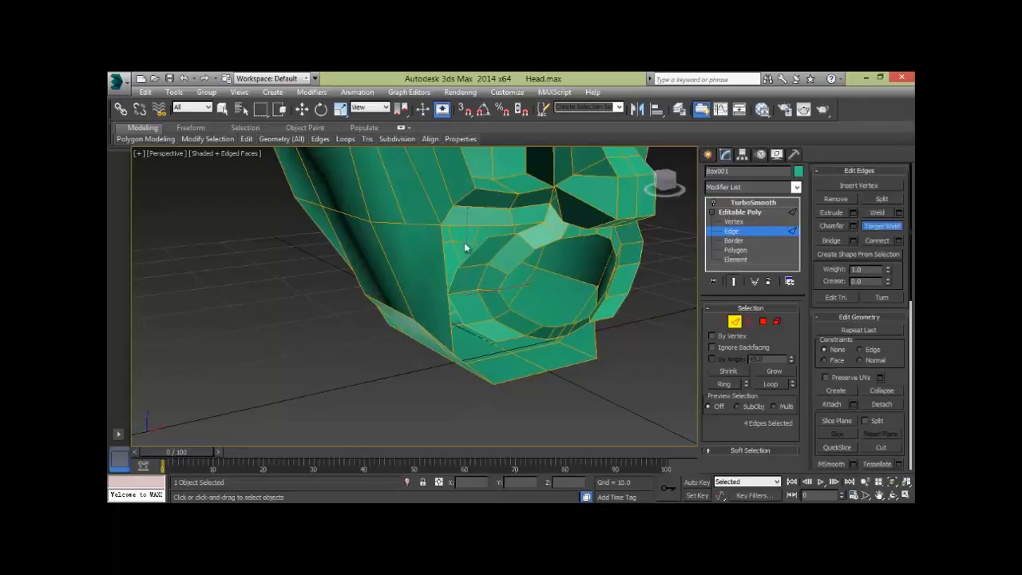
mouse_move(531, 265)
middle_mouse_down("alt")
mouse_move(468, 286)
mouse_move(433, 275)
mouse_move(439, 309)
mouse_move(411, 313)
middle_mouse_up("alt")
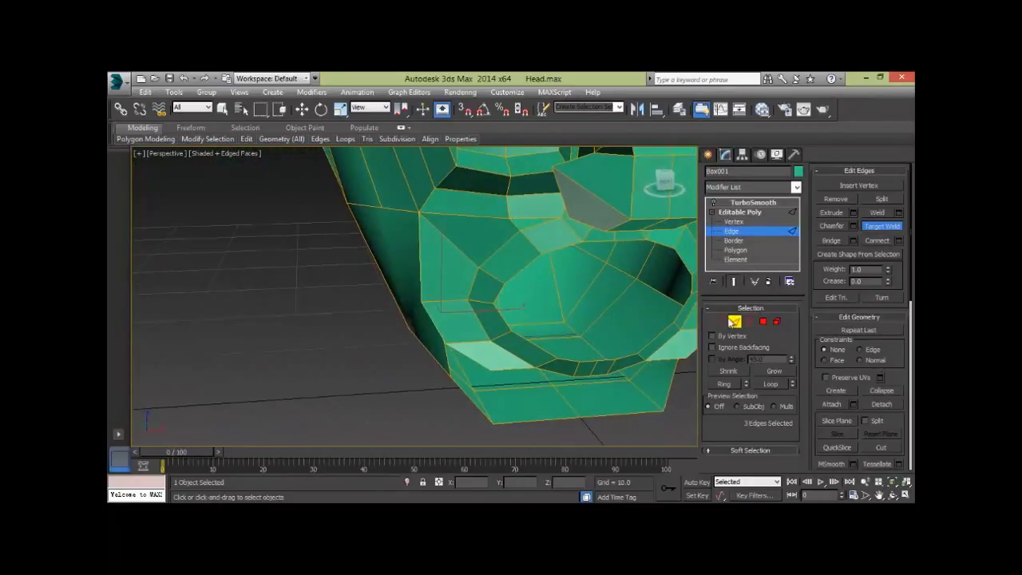
Step: Return to the Move tool and re-enable TurboSmooth to show the smoothed head
mouse_move(540, 286)
middle_mouse_down()
mouse_move(520, 302)
mouse_move(577, 295)
mouse_move(612, 272)
mouse_move(511, 292)
mouse_move(559, 303)
middle_mouse_up()
key("w")
left_click(713, 202)
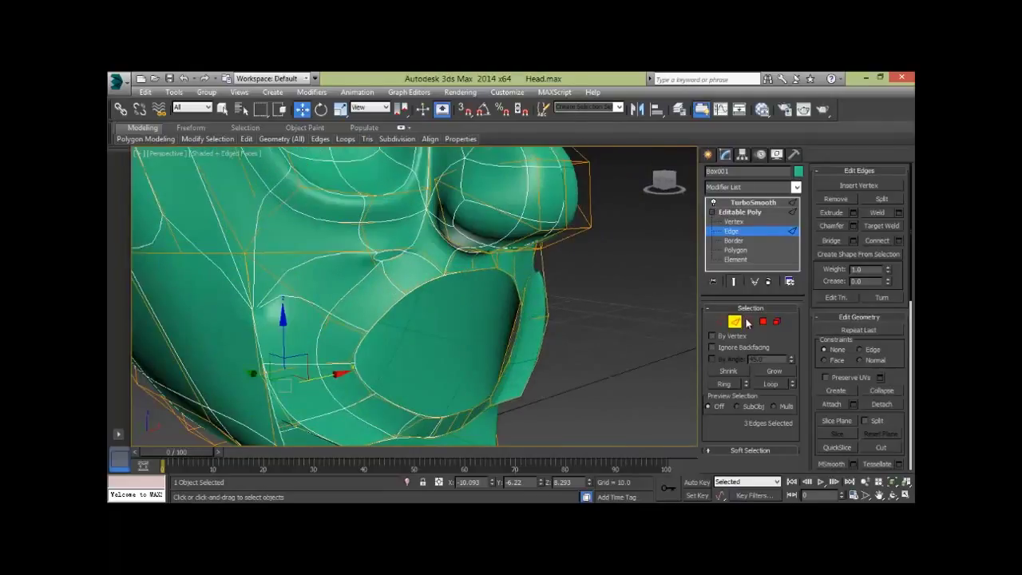
left_click(747, 322)
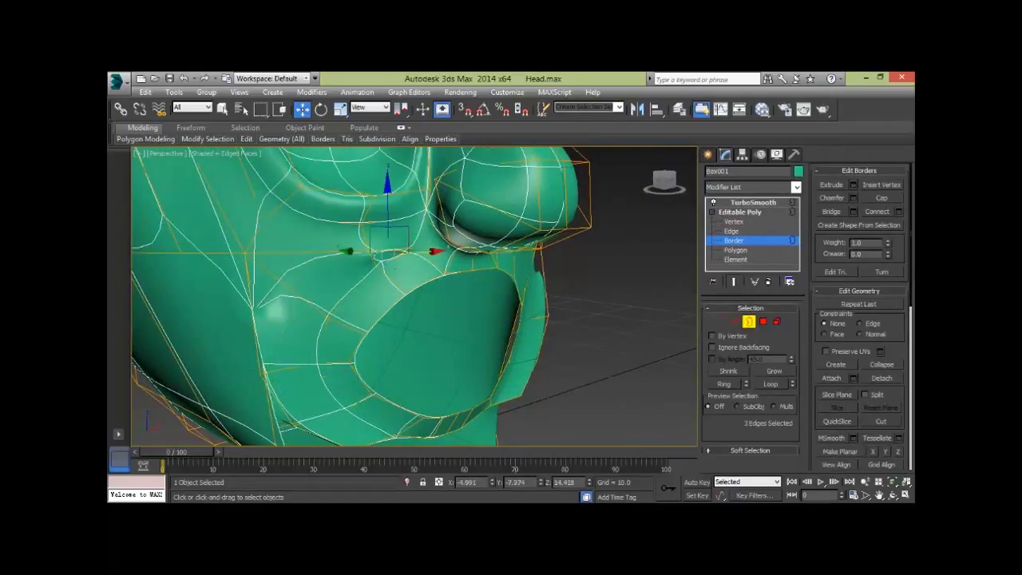
left_click(651, 306)
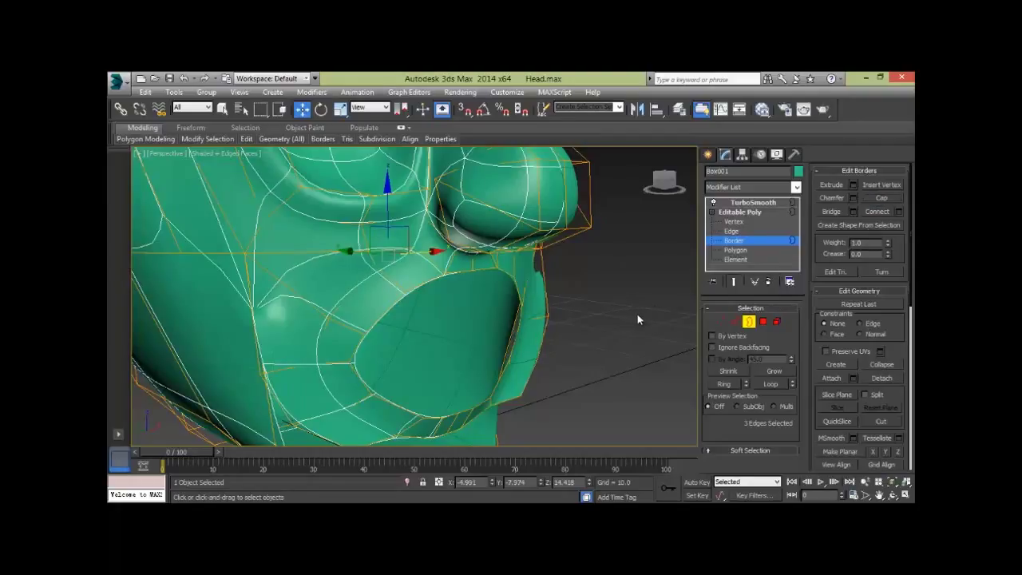
mouse_move(615, 355)
middle_mouse_down("alt")
mouse_move(509, 329)
mouse_move(401, 272)
mouse_move(530, 312)
mouse_move(434, 301)
middle_mouse_up("alt")
key("F3")
key("F3")
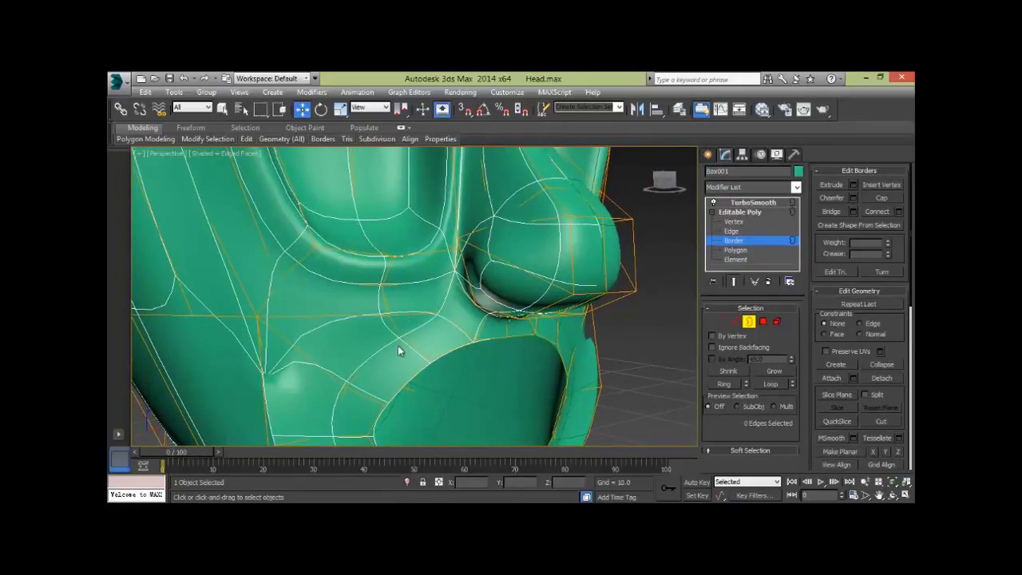
scroll(555, 307, "down", 5)
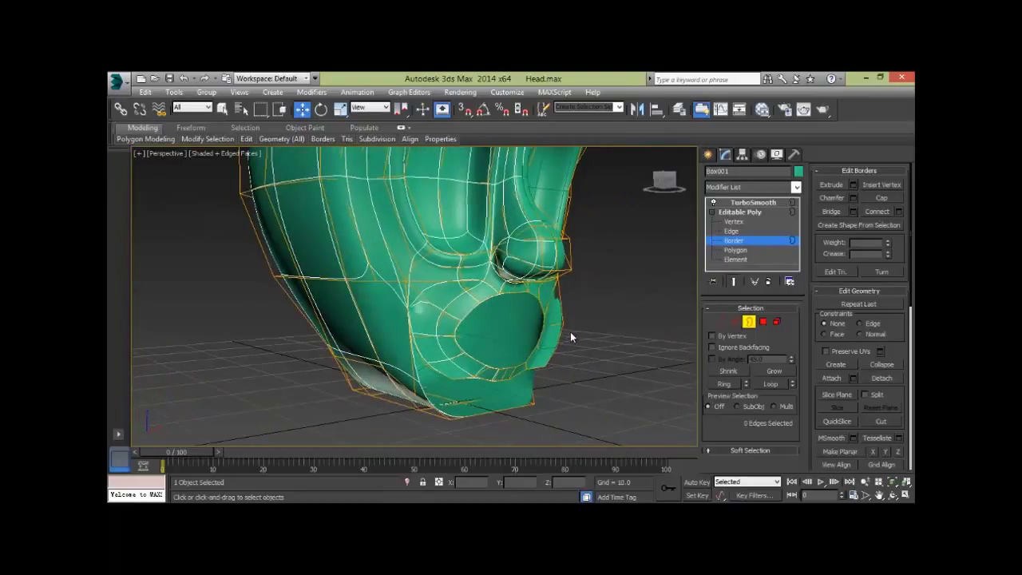
scroll(551, 335, "up", 5)
mouse_move(623, 407)
middle_mouse_down()
mouse_move(520, 331)
mouse_move(459, 325)
mouse_move(443, 255)
middle_mouse_up()
left_click(521, 331)
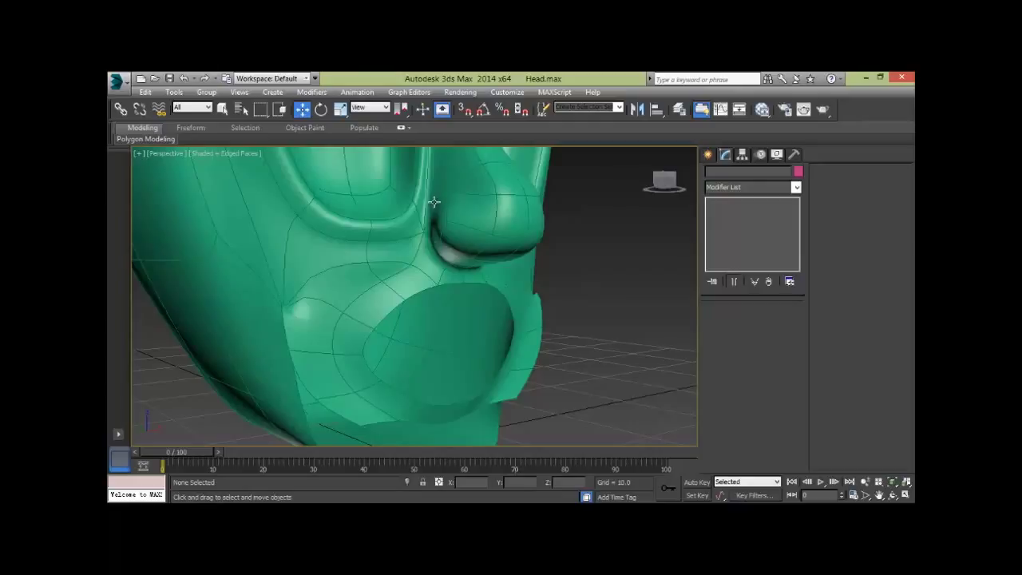
Step: Select the head and switch to its Vertex sub-object level
left_click(352, 287)
left_click(731, 231)
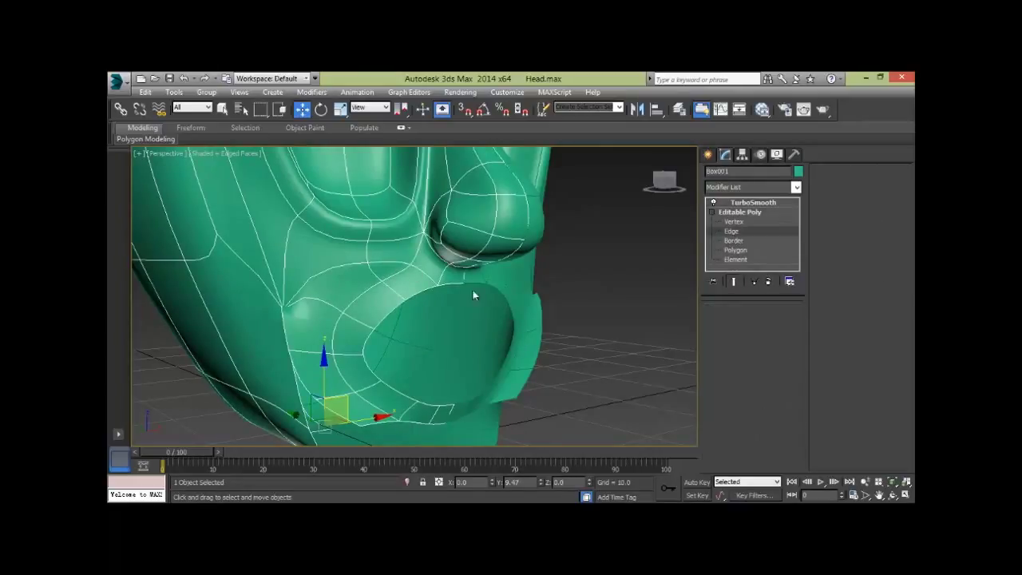
left_click(521, 286)
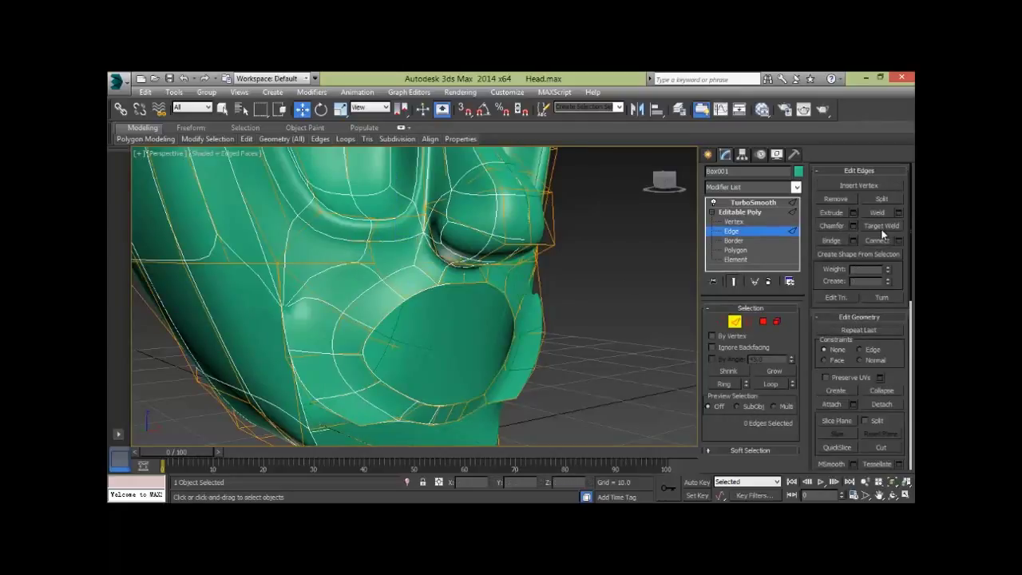
left_click(718, 322)
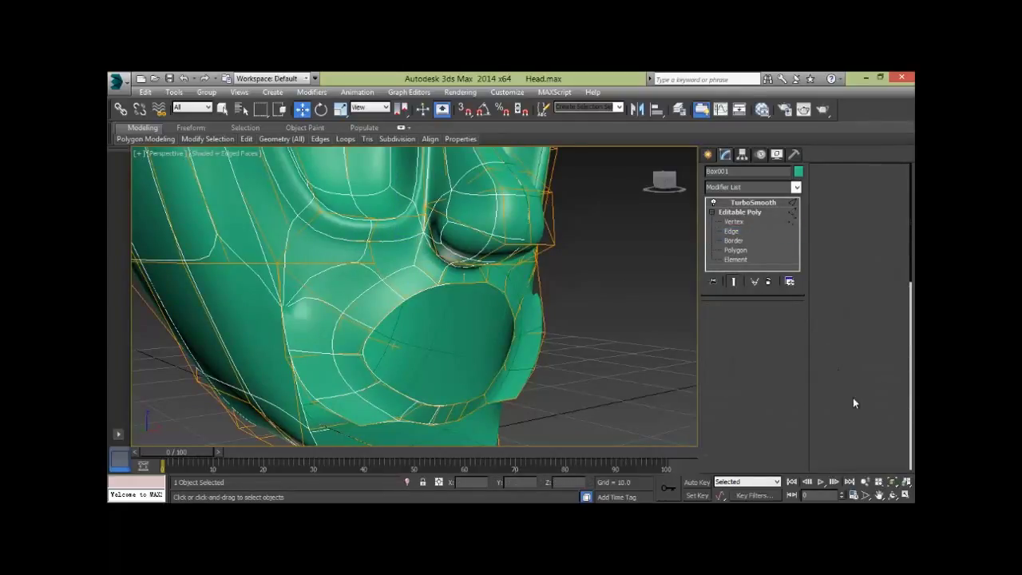
Step: Turn on vertex snapping and place the first Cut point beside the nostril
key("s")
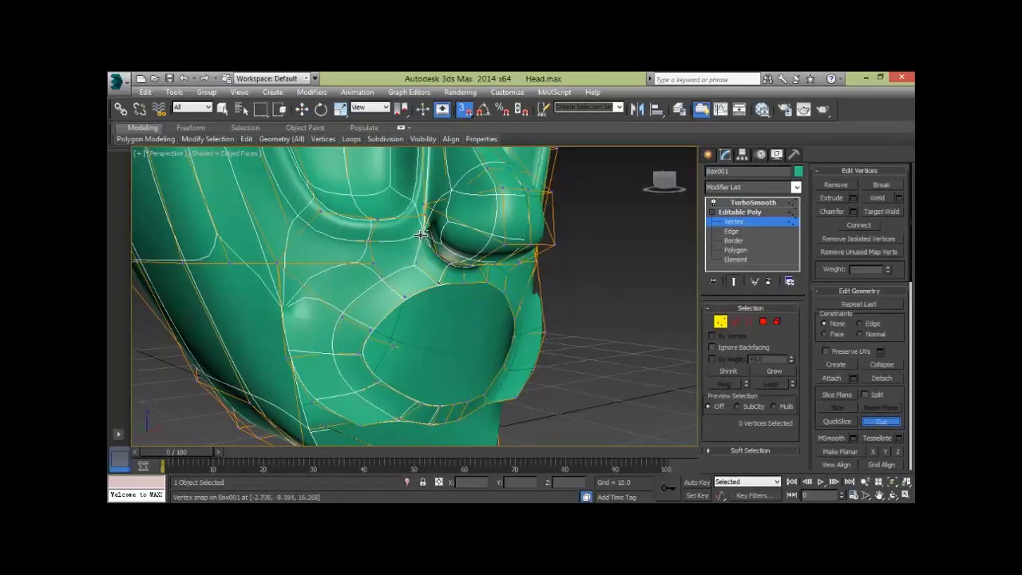
left_click(421, 233)
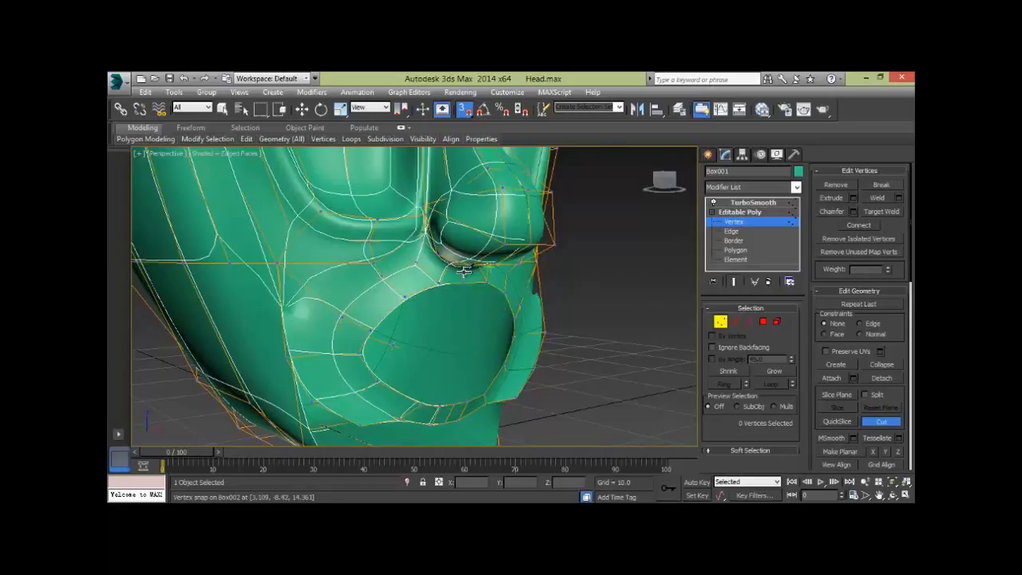
scroll(463, 271, "down", 3)
scroll(447, 273, "down", 2)
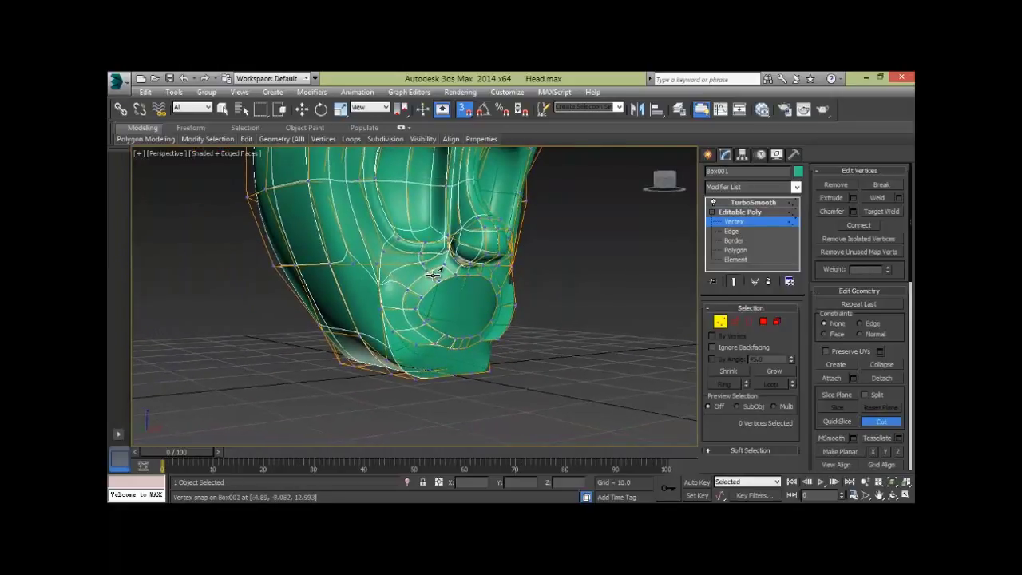
scroll(433, 274, "up", 3)
mouse_move(463, 246)
middle_mouse_down("alt")
mouse_move(426, 242)
mouse_move(499, 268)
middle_mouse_up("alt")
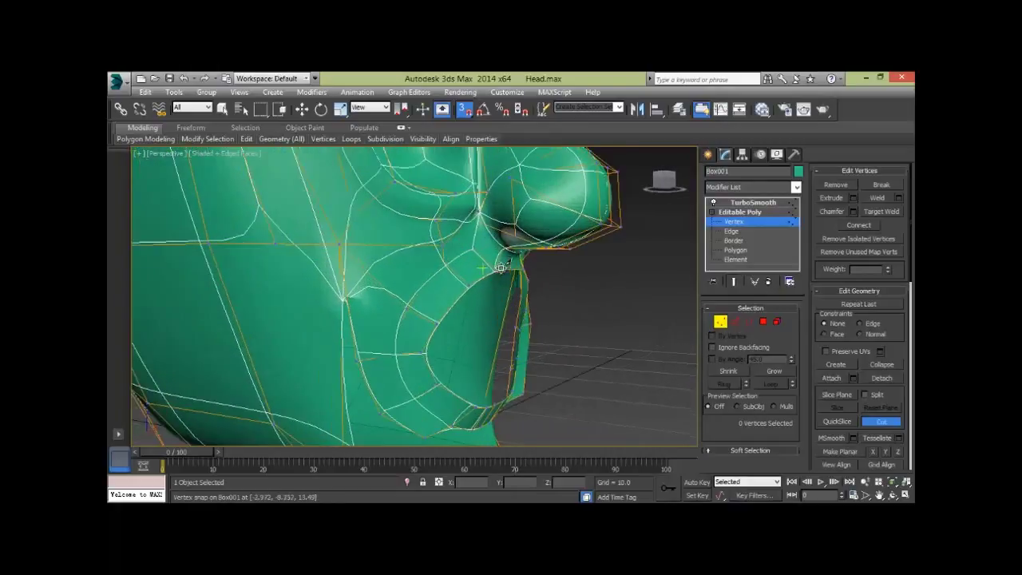
scroll(503, 275, "down", 4)
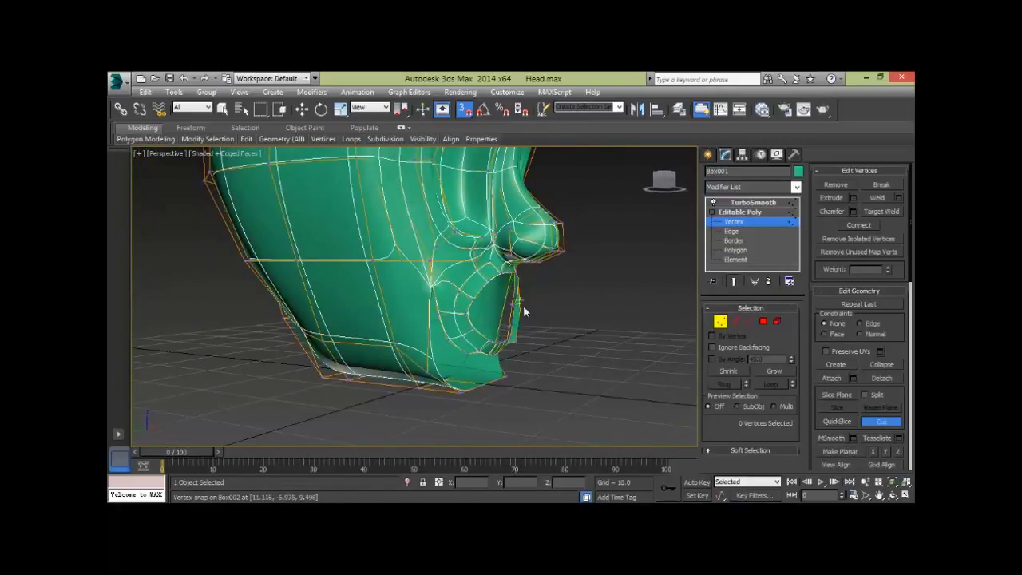
Step: Exit Vertex level to Editable Poly with Move active, then deselect the head
left_click(720, 323)
key("w")
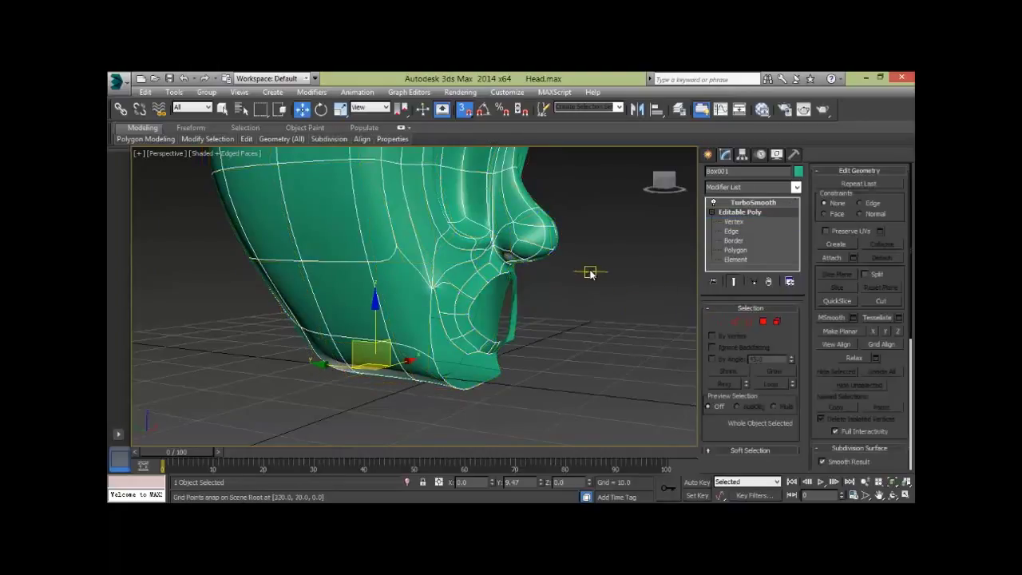
scroll(590, 273, "up", 2)
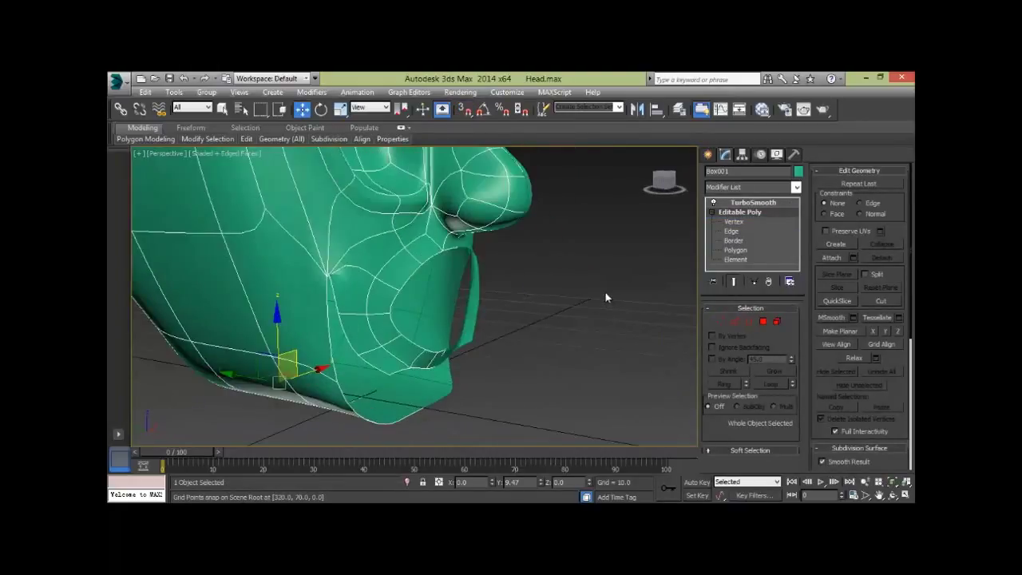
left_click(605, 297)
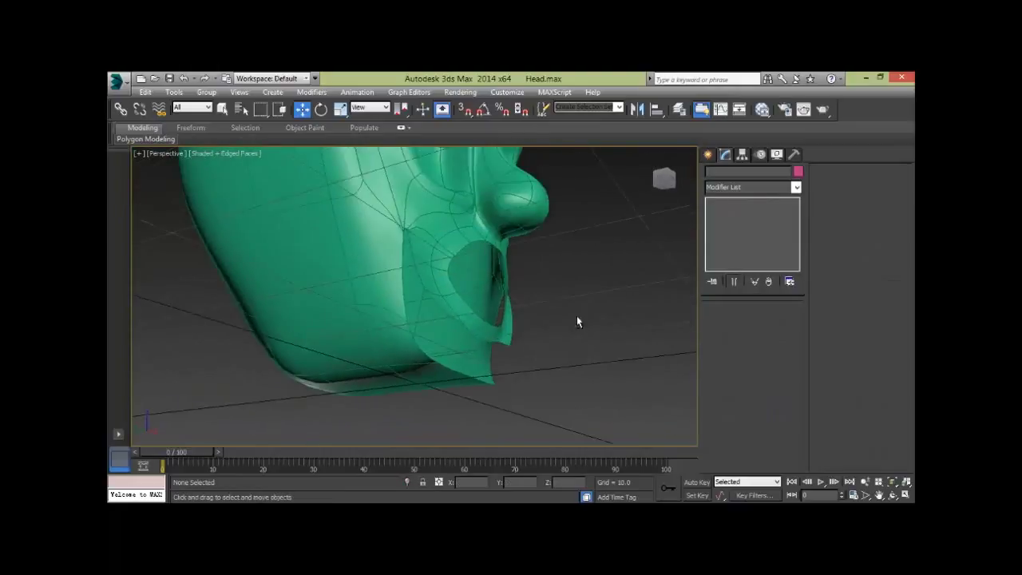